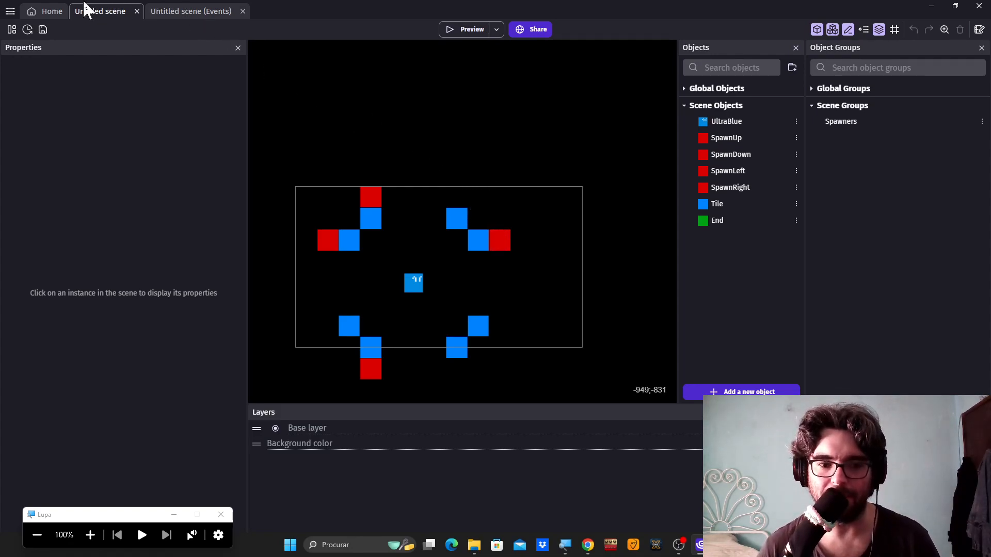
Magnify the screen to 200% and open the 3WayLeft external layout to view its room shape.
{"action": "left_click", "coordinate": [91, 535]}
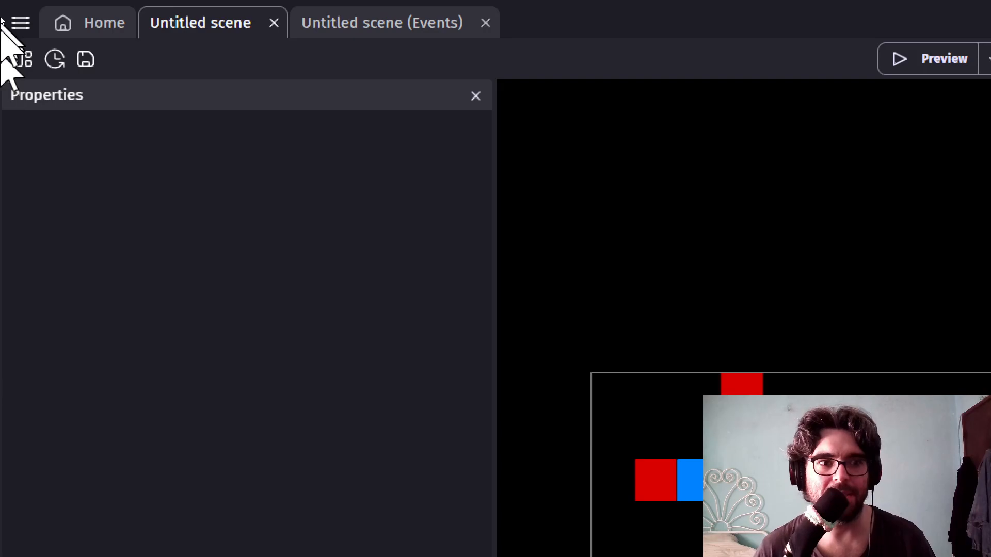
{"action": "left_click", "coordinate": [24, 59]}
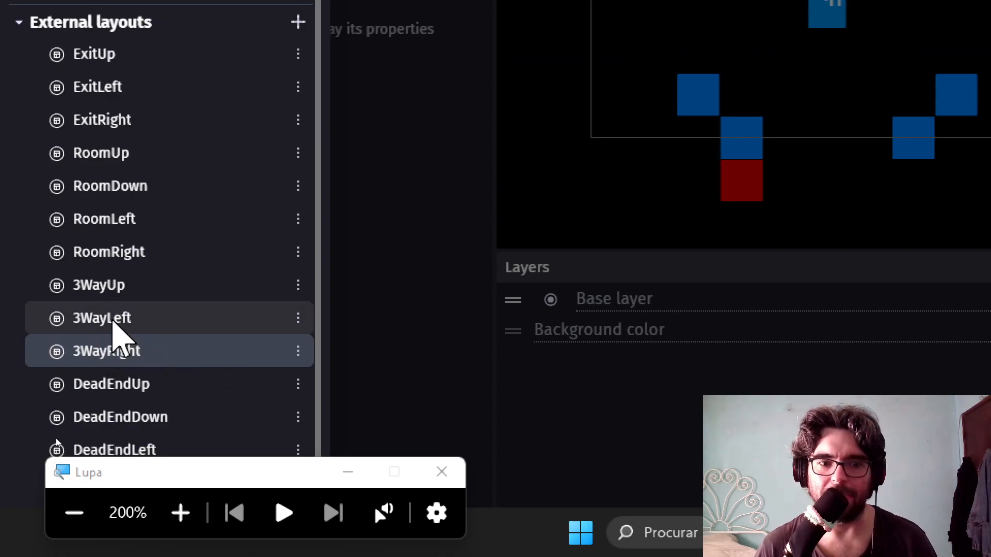
{"action": "left_click", "coordinate": [114, 320]}
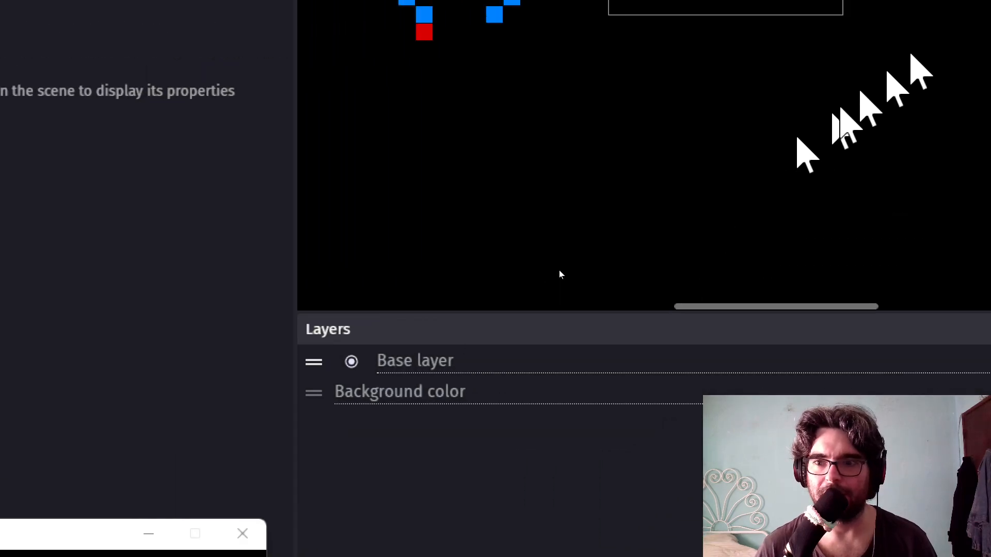
{"action": "scroll", "coordinate": [353, 237], "scroll_direction": "down", "scroll_amount": 4}
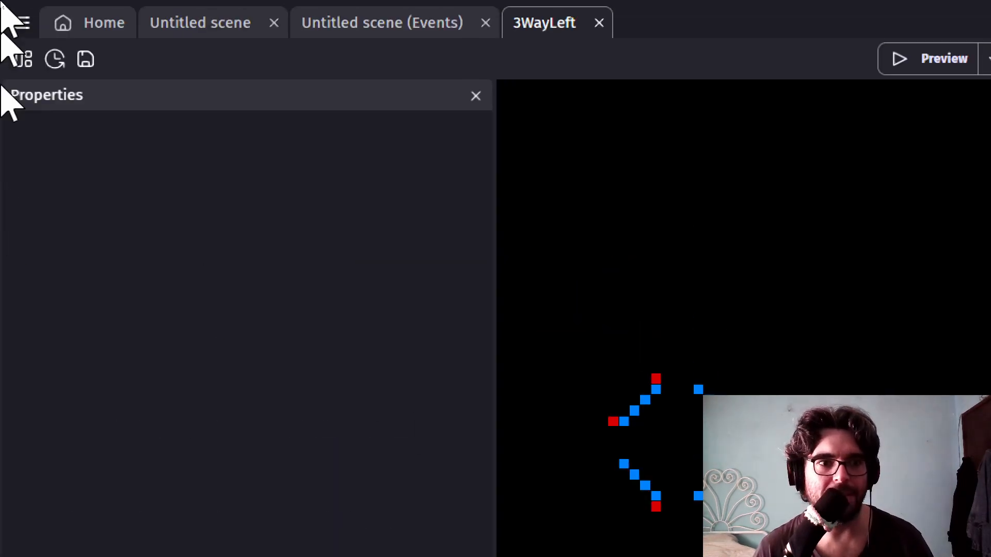
Open the 3WayRight external layout from the project's external layouts to view its tiles and spawners.
{"action": "left_click", "coordinate": [23, 58]}
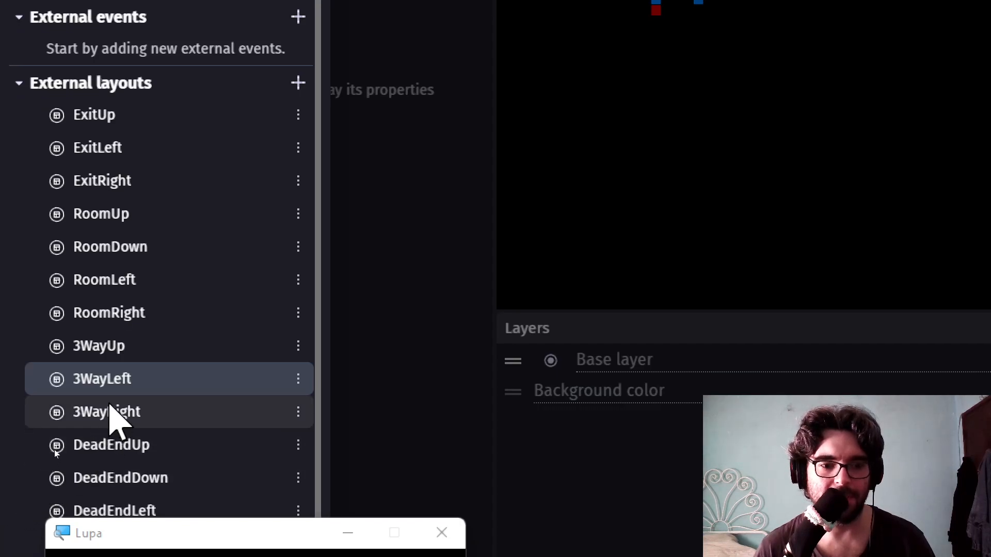
{"action": "left_click", "coordinate": [106, 411]}
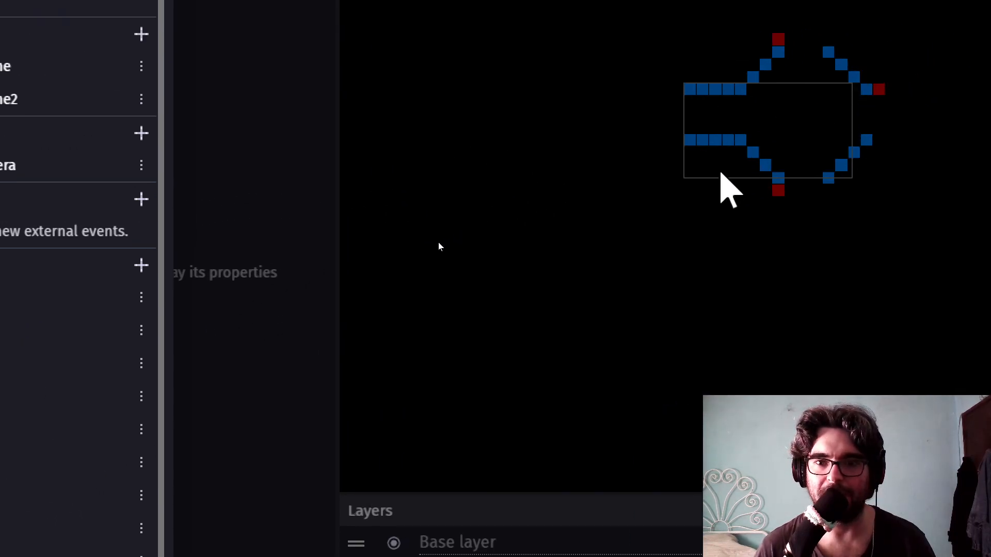
{"action": "left_click", "coordinate": [721, 173]}
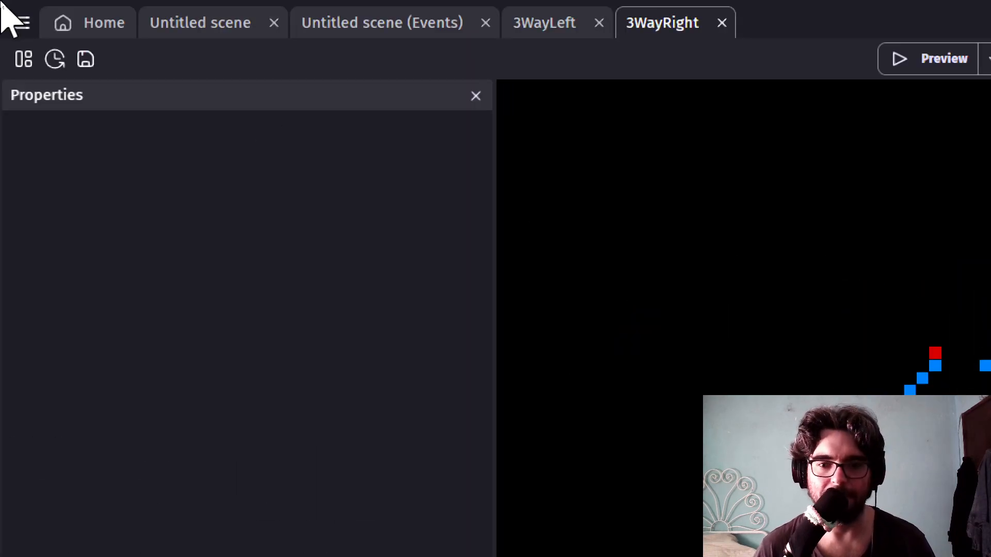
Open the RoomRight external layout and return the screen magnification to 100%.
{"action": "left_click", "coordinate": [23, 59]}
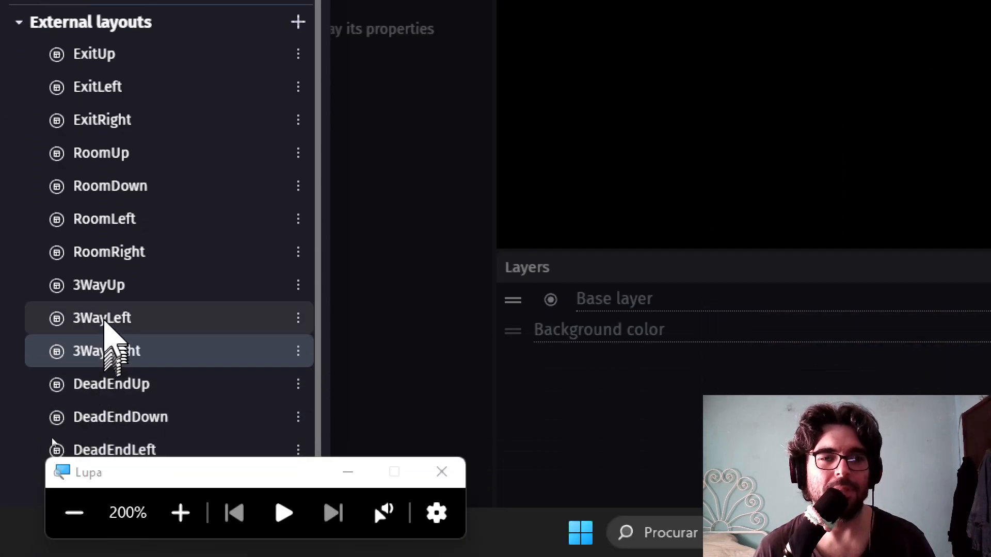
{"action": "left_click", "coordinate": [98, 255]}
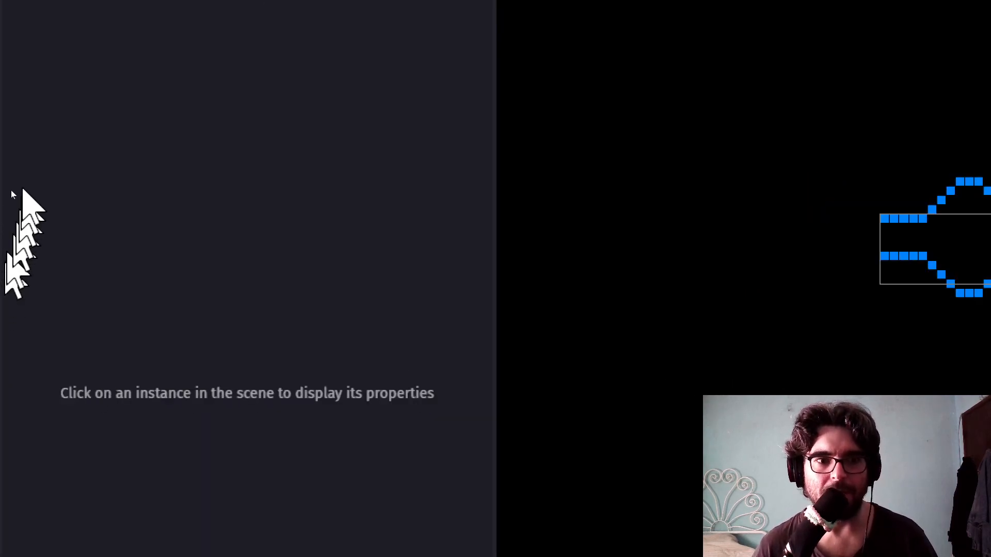
{"action": "left_click", "coordinate": [73, 516]}
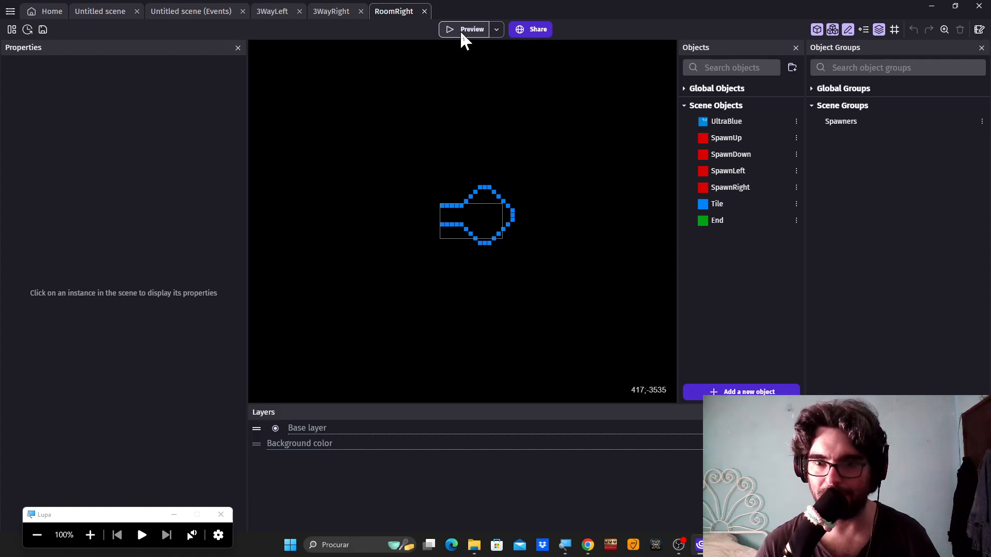
Close the RoomRight layout's test preview, run a maximized preview of Untitled scene instead, and regenerate the dungeon.
{"action": "left_click", "coordinate": [459, 30]}
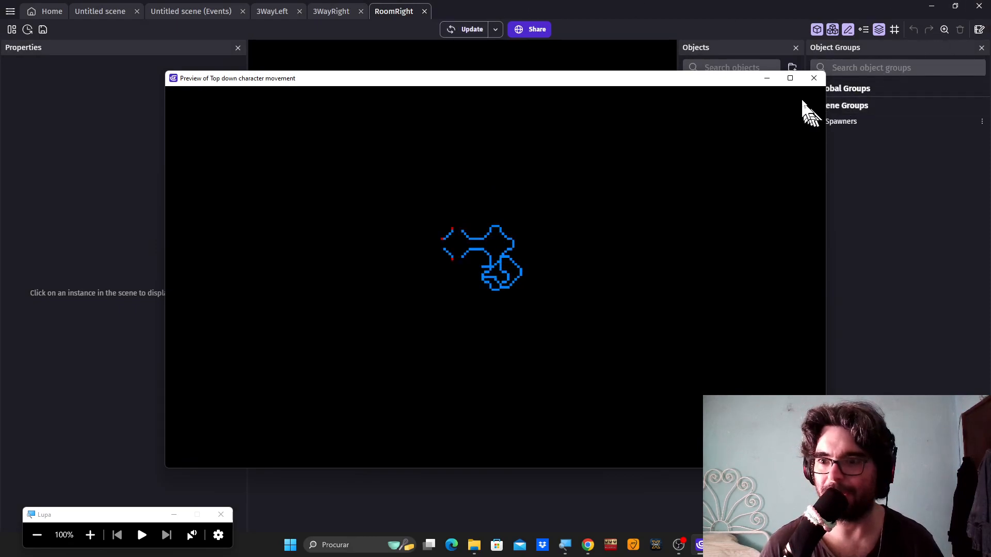
{"action": "left_click", "coordinate": [814, 78]}
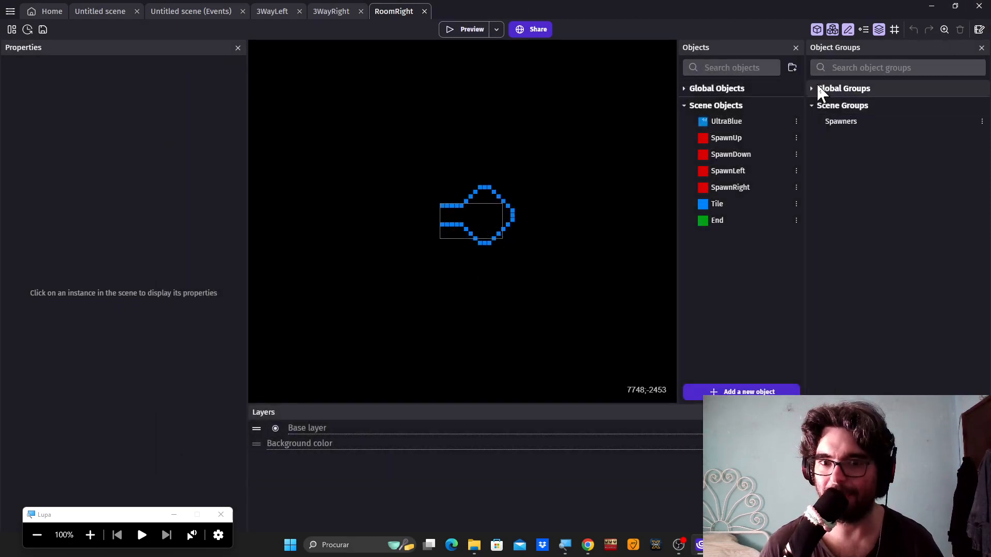
{"action": "left_click", "coordinate": [96, 12]}
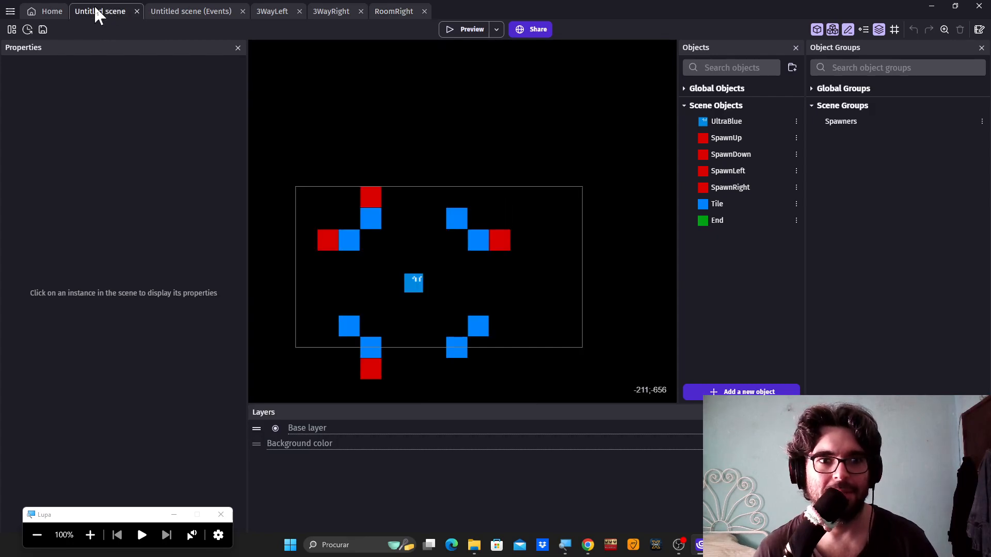
{"action": "left_click", "coordinate": [451, 34]}
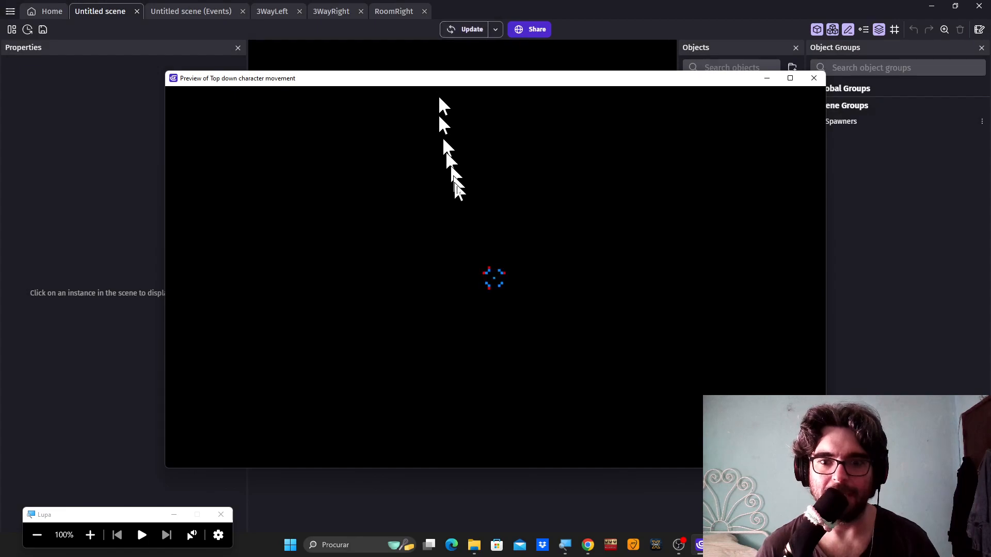
{"action": "left_click", "coordinate": [790, 77]}
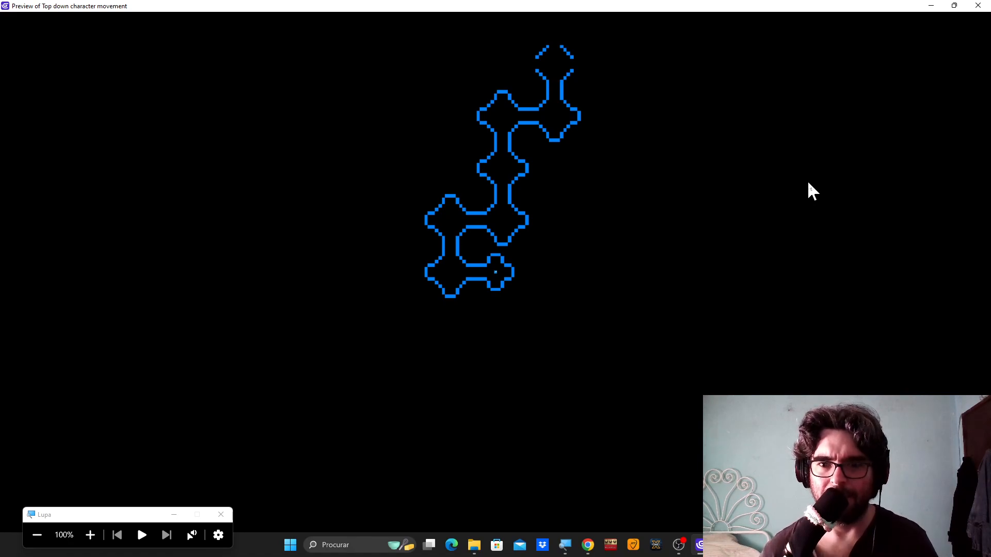
{"action": "key", "text": "r"}
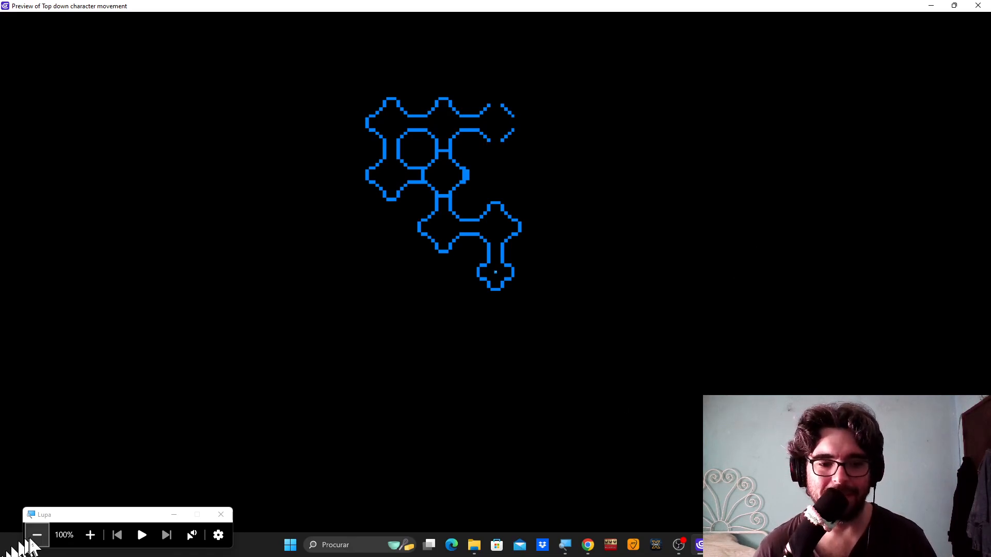
Examine the generated dungeon's rooms and corridors under magnification, and close the preview.
{"action": "left_click", "coordinate": [91, 535]}
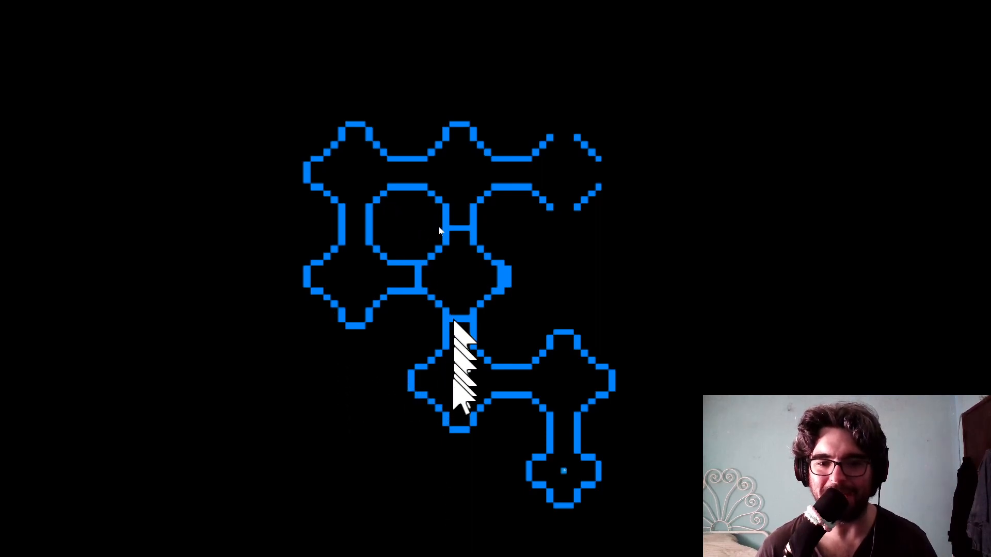
{"action": "scroll", "coordinate": [405, 278], "scroll_direction": "down", "scroll_amount": 1}
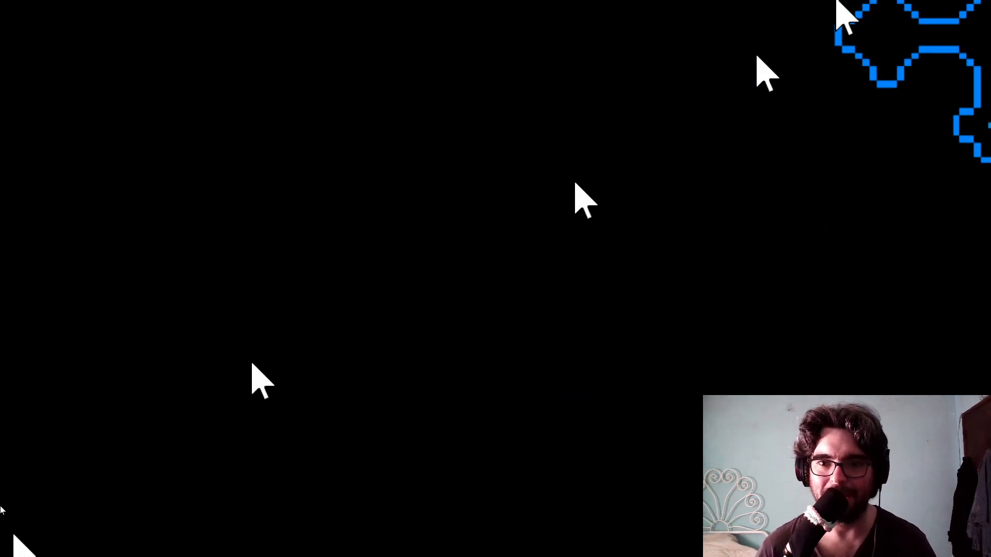
{"action": "left_click", "coordinate": [65, 515]}
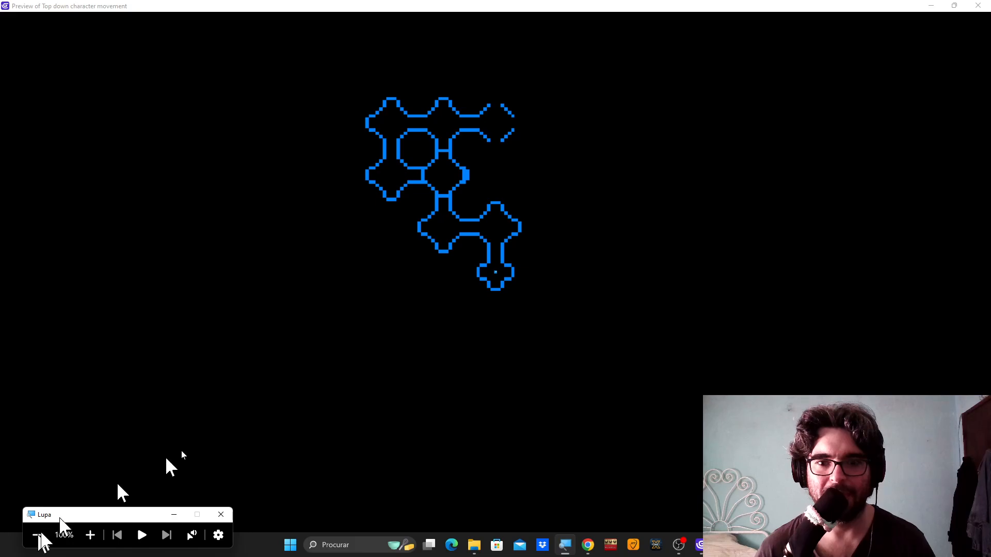
{"action": "left_click", "coordinate": [979, 5]}
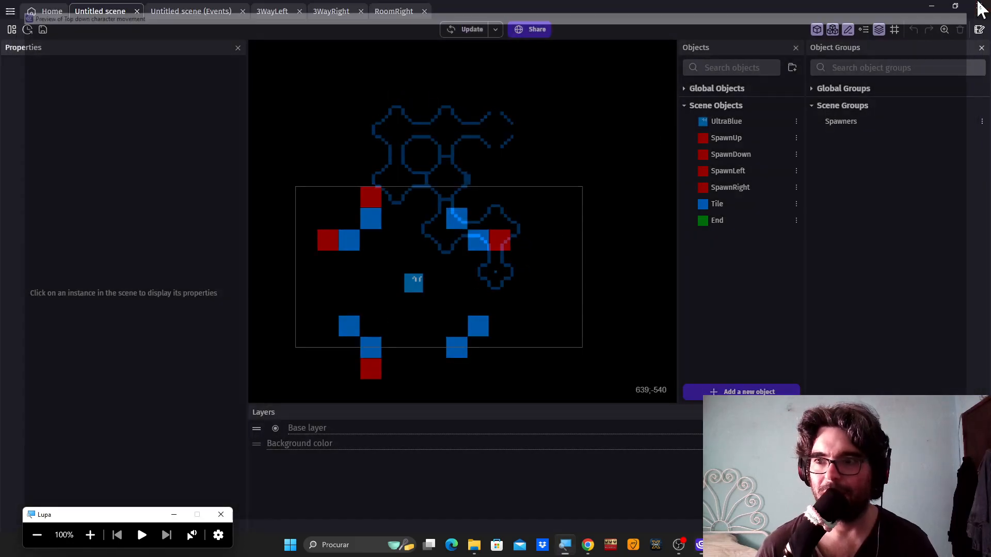
Magnify the screen to 200% and open the ExitUp external layout to view the exit room.
{"action": "left_click", "coordinate": [96, 538]}
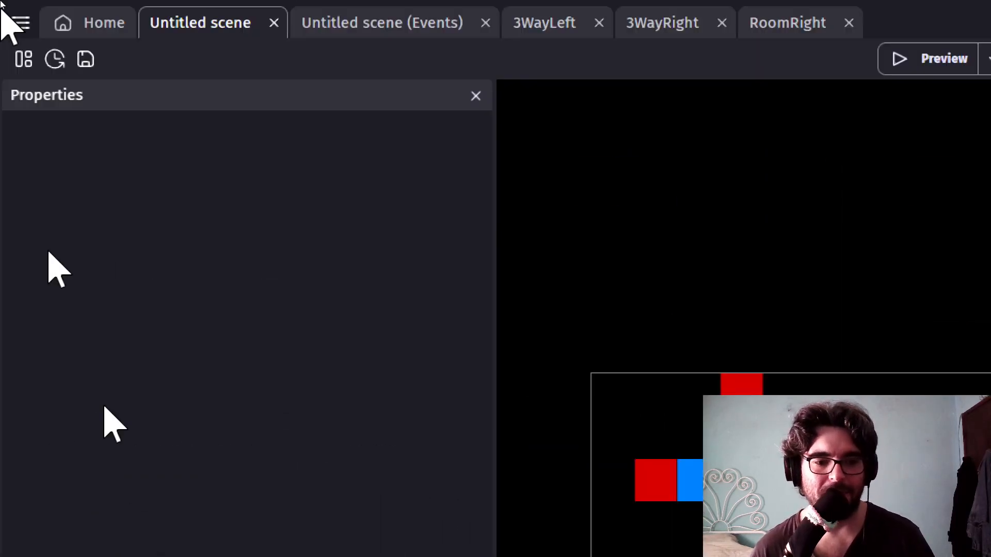
{"action": "left_click", "coordinate": [23, 59]}
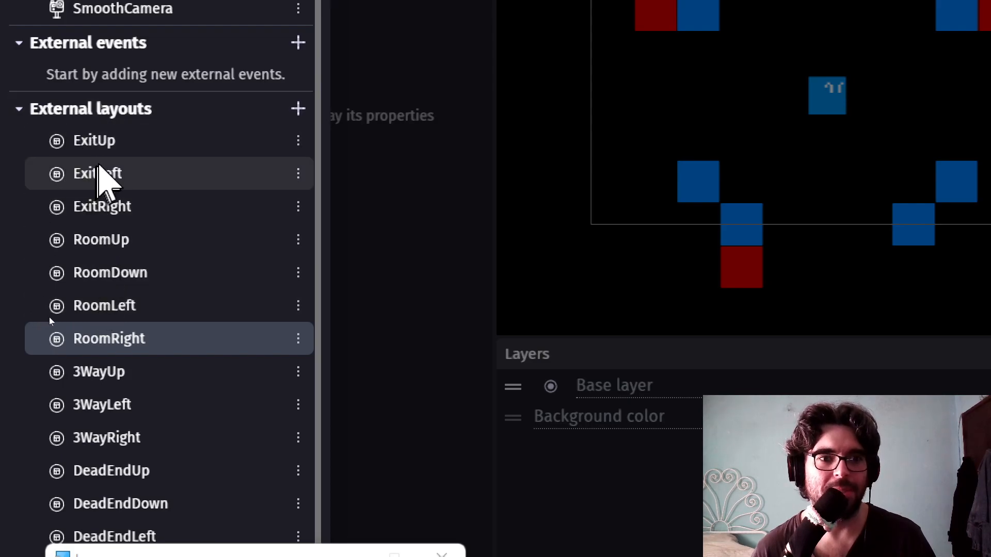
{"action": "left_click", "coordinate": [104, 146]}
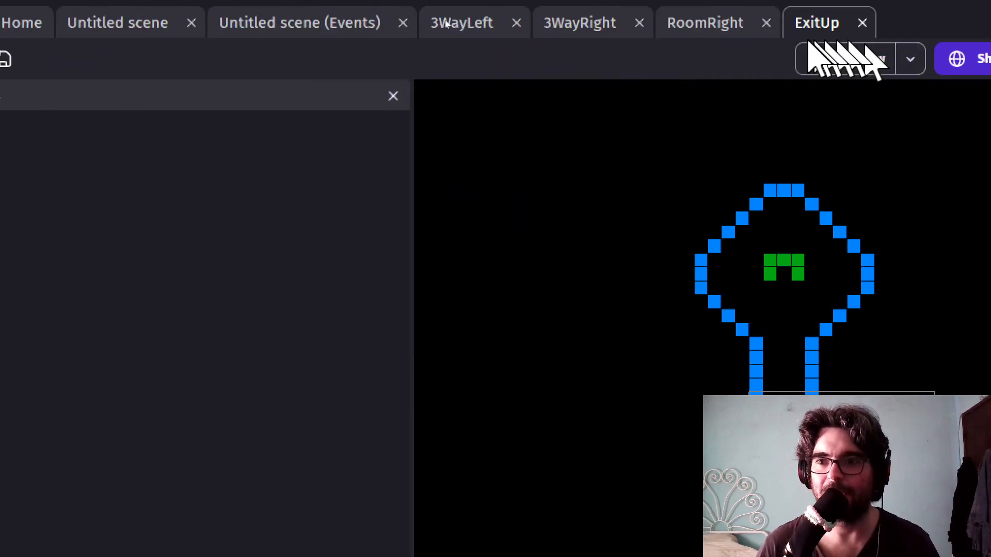
Close the RoomRight, ExitUp, 3WayRight and 3WayLeft layout editors.
{"action": "left_click", "coordinate": [766, 23]}
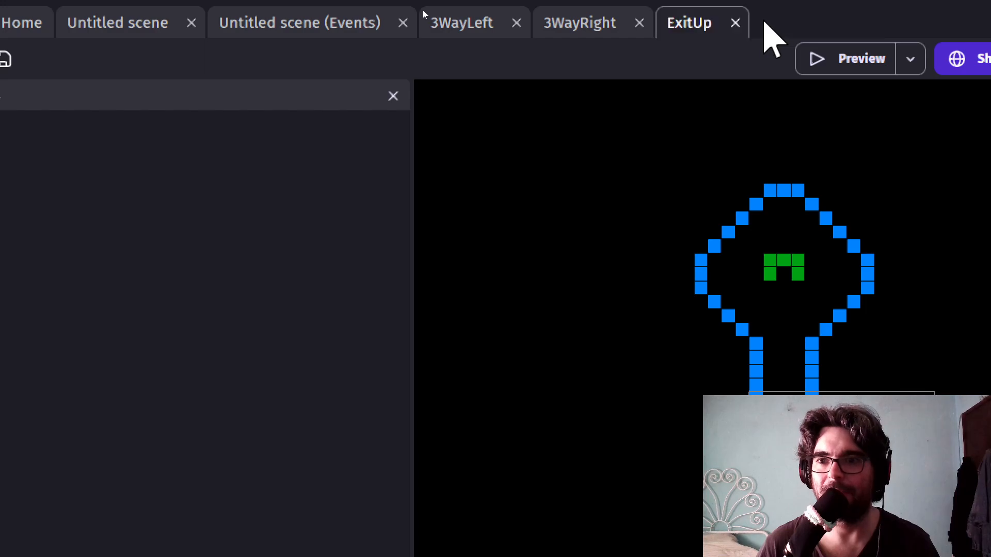
{"action": "left_click", "coordinate": [735, 23]}
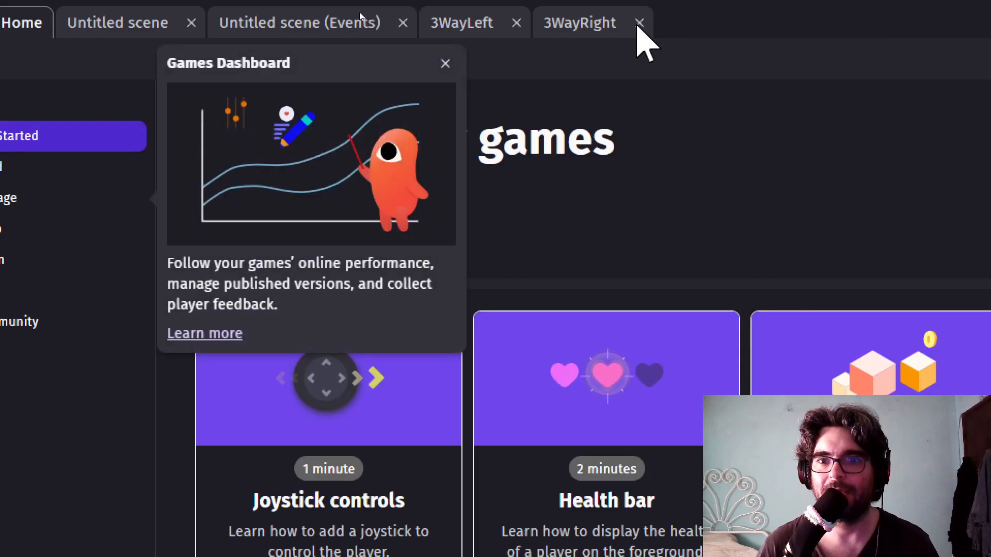
{"action": "left_click", "coordinate": [639, 23]}
{"action": "left_click", "coordinate": [516, 22]}
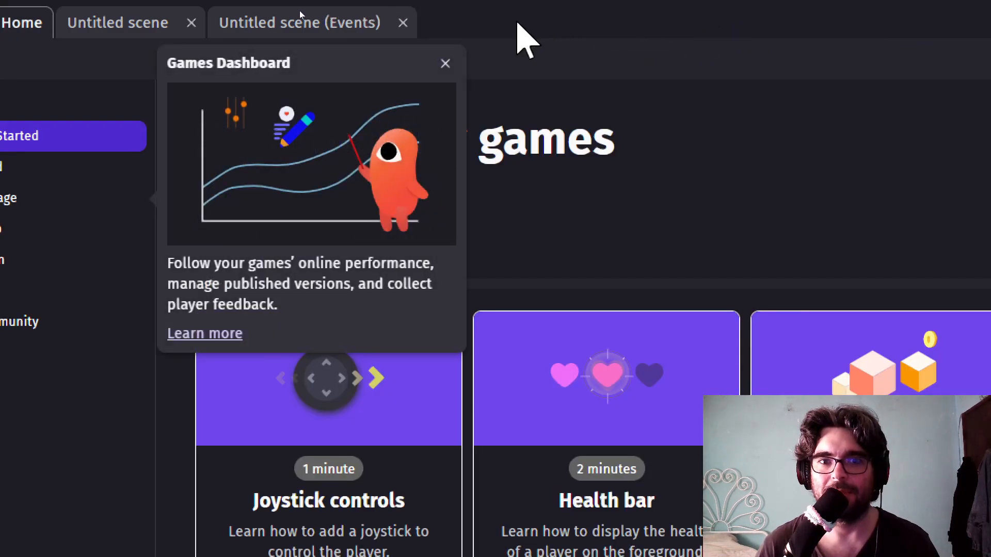
In the scene's events, set the "DungeonGen" timer condition to 0.5 seconds.
{"action": "left_click", "coordinate": [275, 22]}
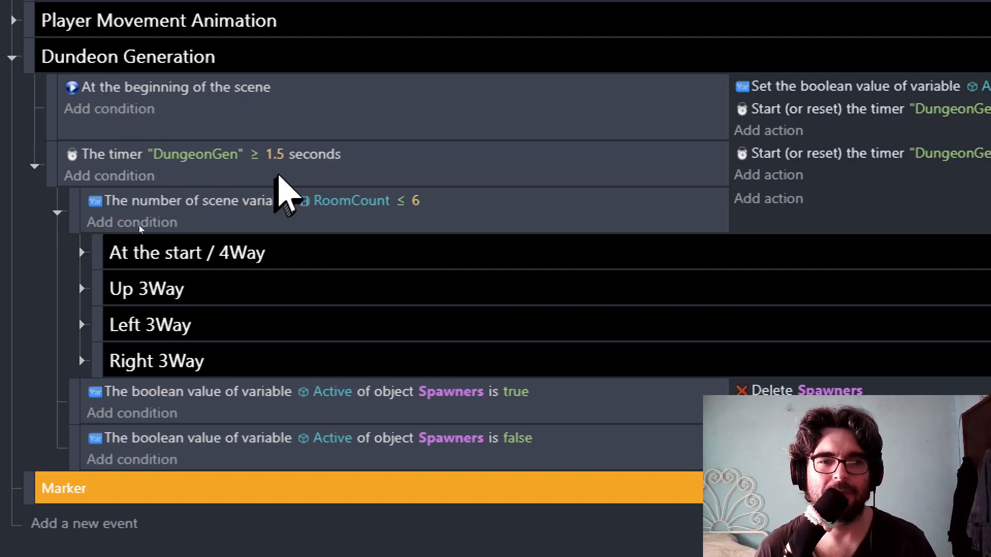
{"action": "left_click", "coordinate": [275, 153]}
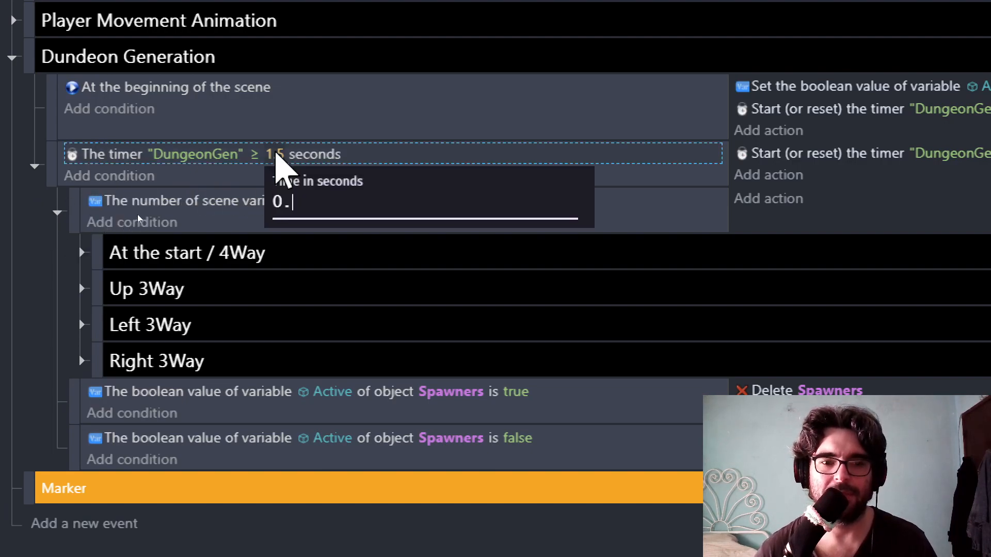
{"action": "type", "text": "0.5"}
{"action": "key", "text": "Return"}
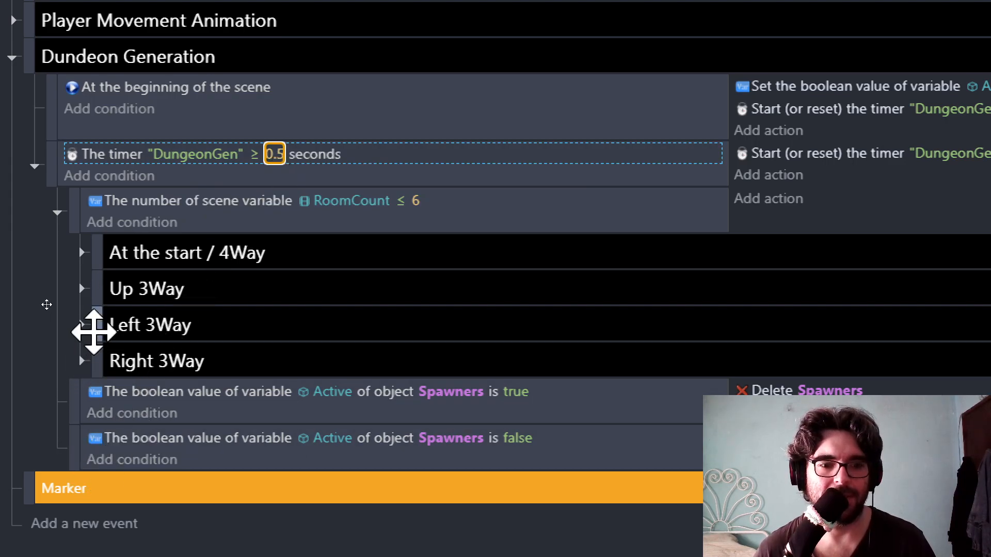
Examine the Left 3Way event group's spawner conditions and the external layouts created for each RoomDirection value, and collapse the group.
{"action": "left_click", "coordinate": [81, 326]}
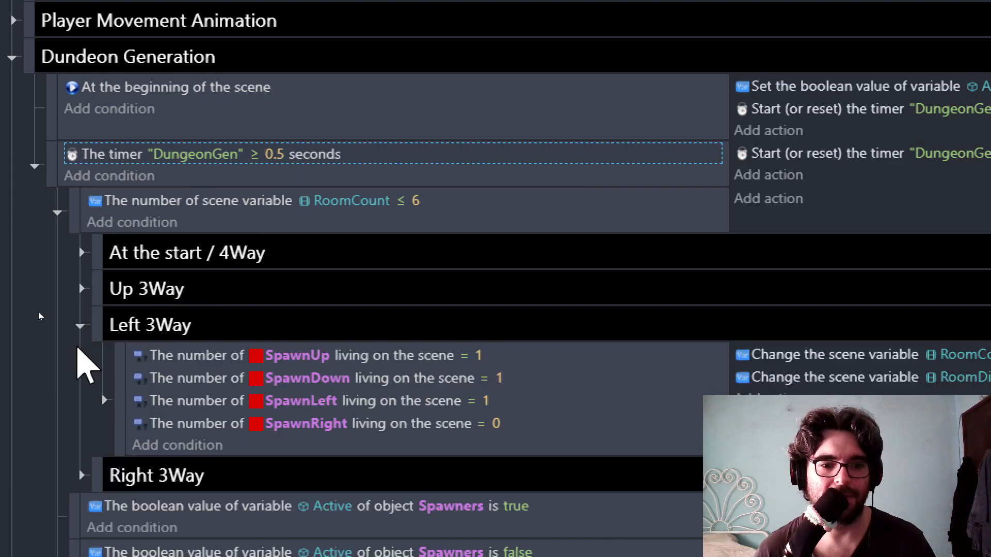
{"action": "left_click", "coordinate": [104, 400]}
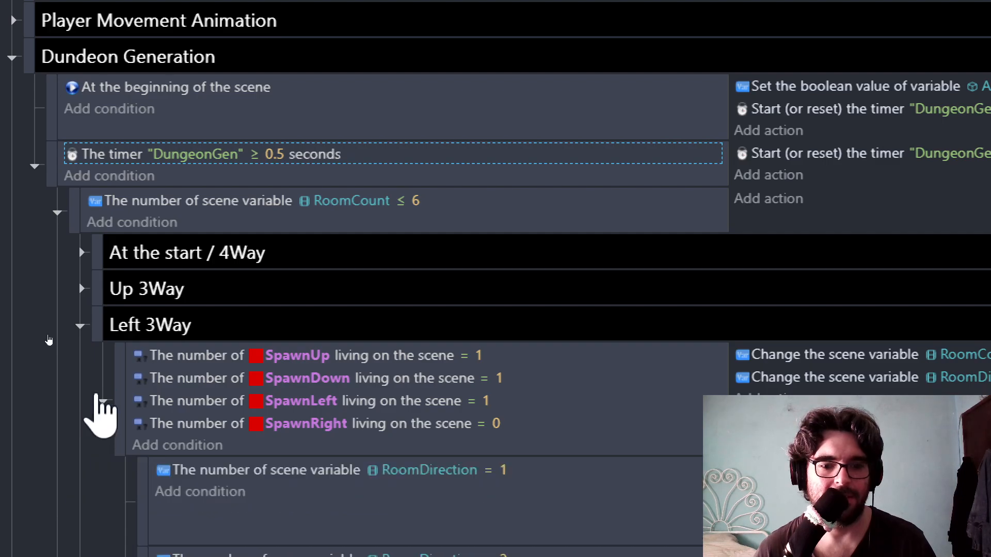
{"action": "scroll", "coordinate": [100, 410], "scroll_direction": "down", "scroll_amount": 3}
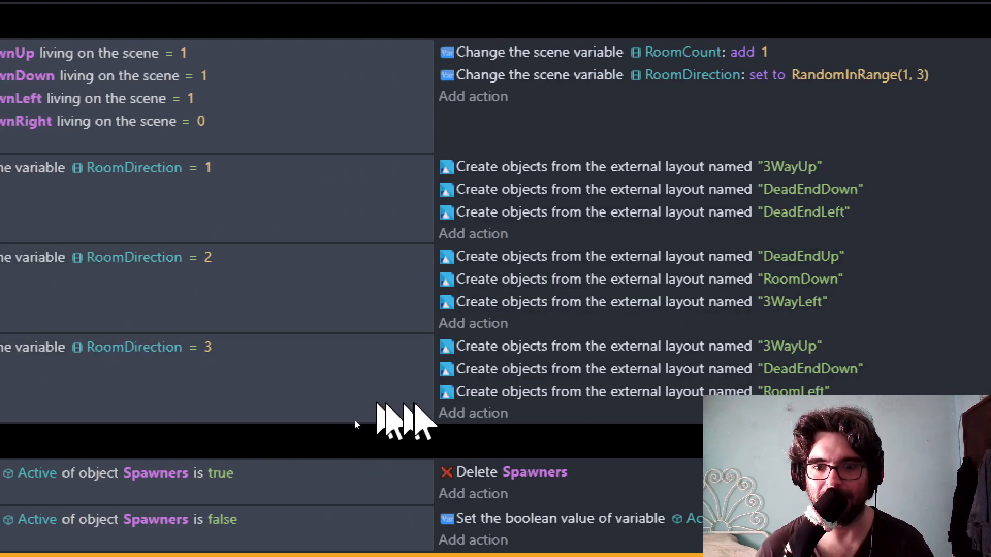
{"action": "scroll", "coordinate": [1, 157], "scroll_direction": "up", "scroll_amount": 3}
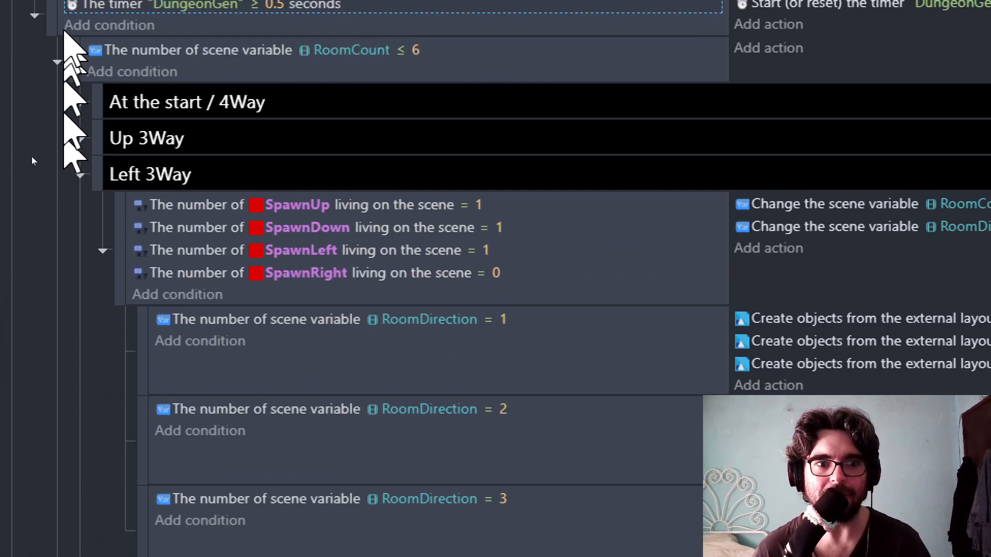
{"action": "left_click", "coordinate": [80, 180]}
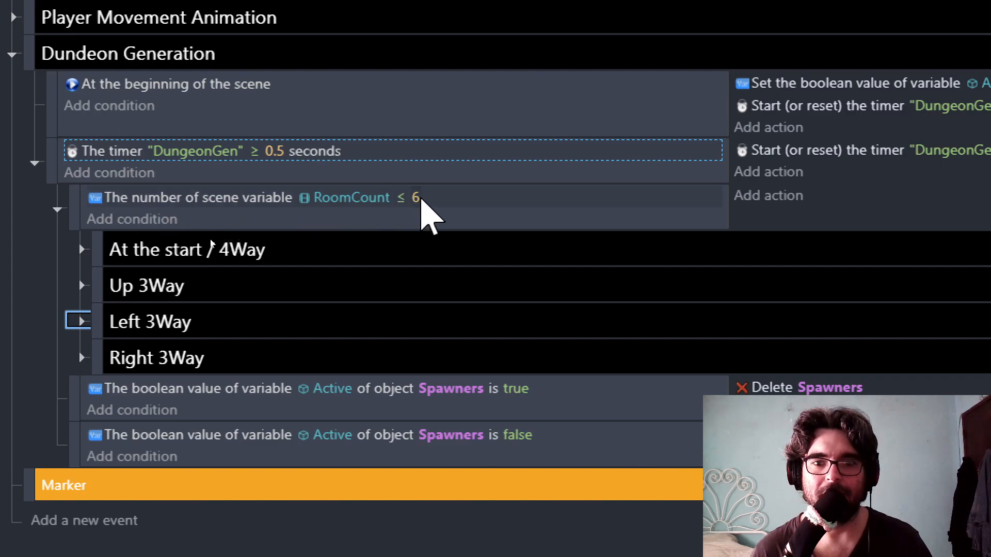
Set the RoomCount condition under the "DungeonGen" timer event to compare against 5.
{"action": "left_click", "coordinate": [423, 203]}
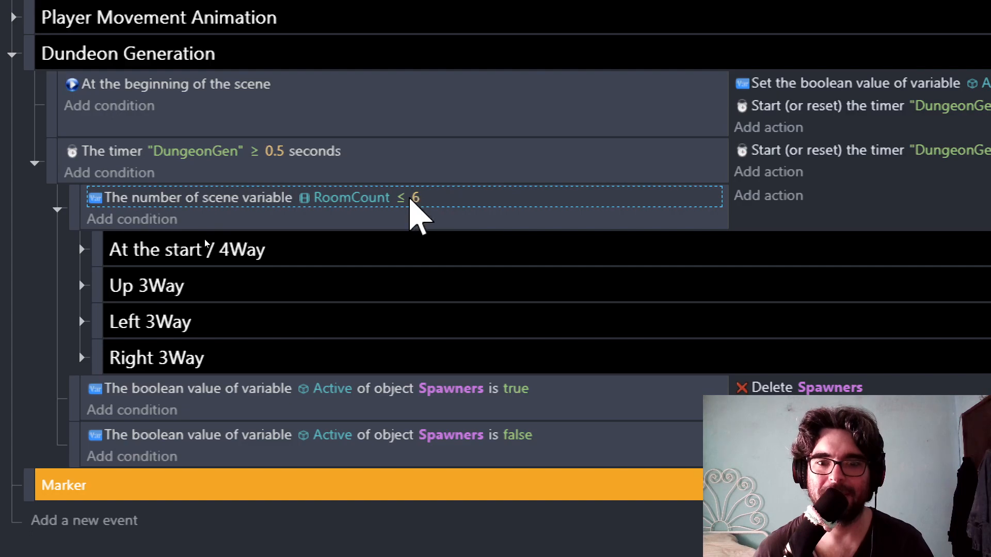
{"action": "left_click", "coordinate": [415, 200]}
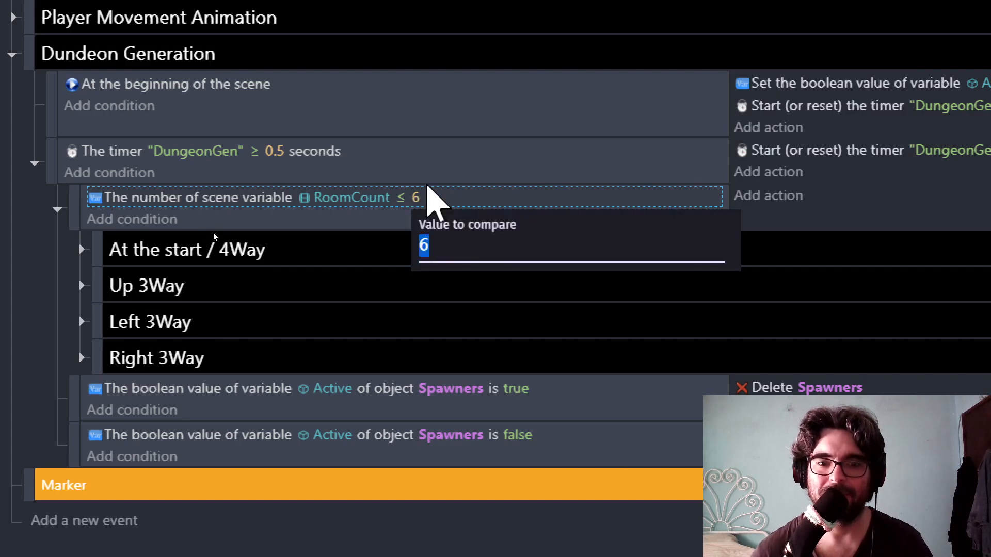
{"action": "key", "text": "Return"}
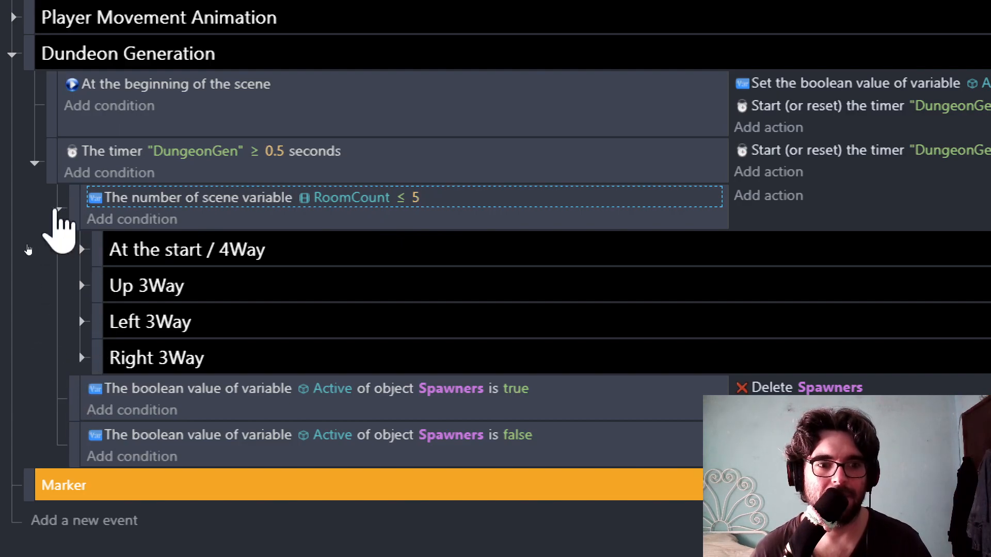
Collapse the RoomCount ≤ 5 event, paste a copy of it below, and change the copy's comparison sign to greater than.
{"action": "left_click", "coordinate": [58, 209]}
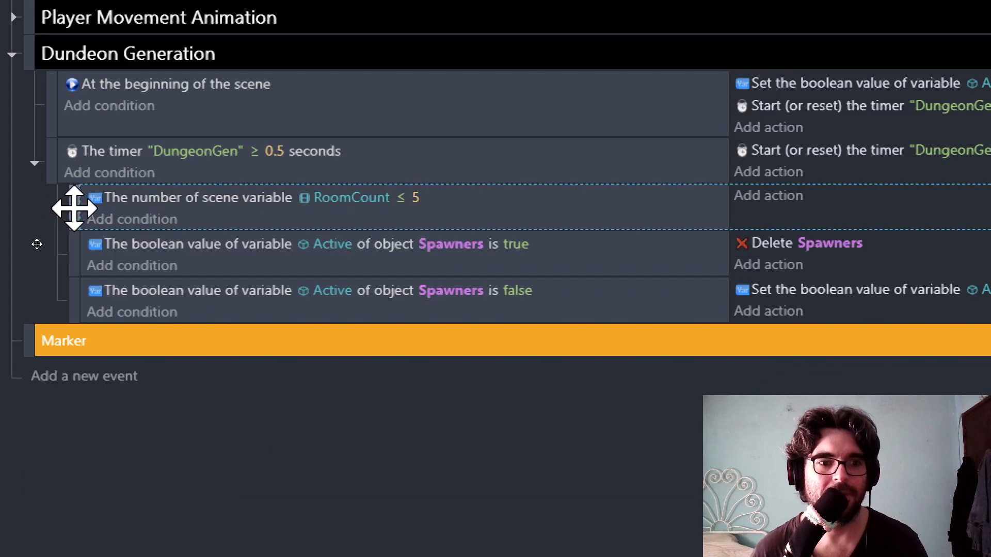
{"action": "key", "text": "ctrl+v"}
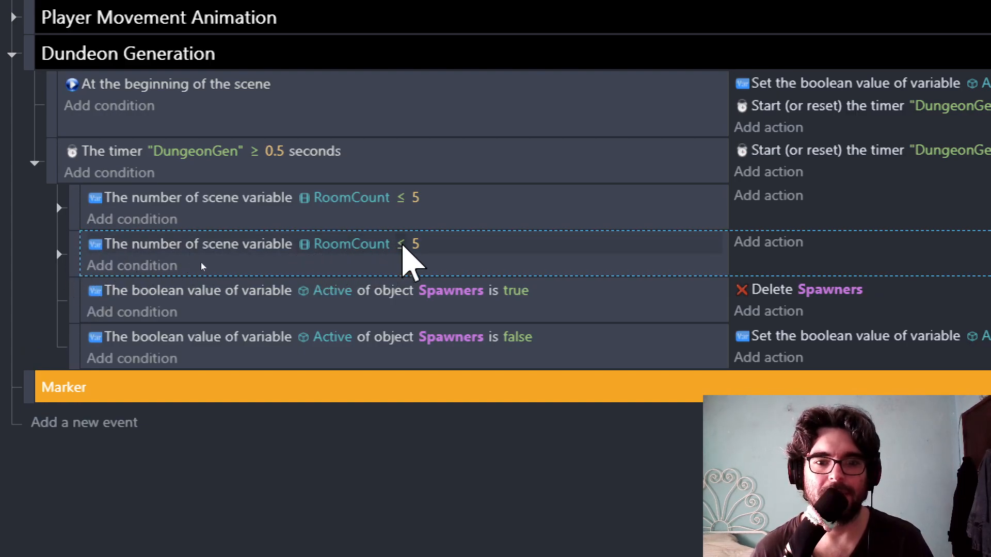
{"action": "left_click", "coordinate": [401, 245]}
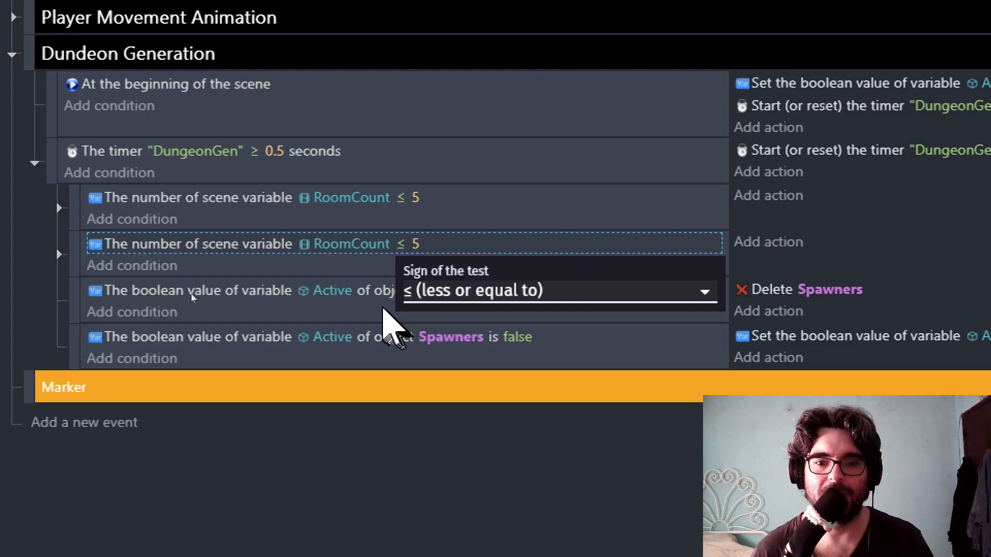
{"action": "left_click", "coordinate": [437, 291]}
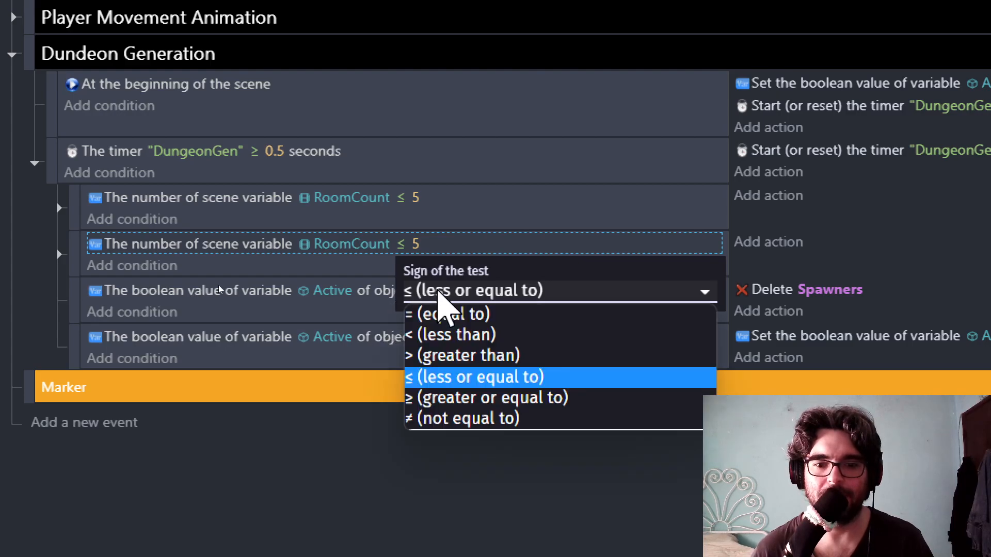
{"action": "left_click", "coordinate": [475, 355]}
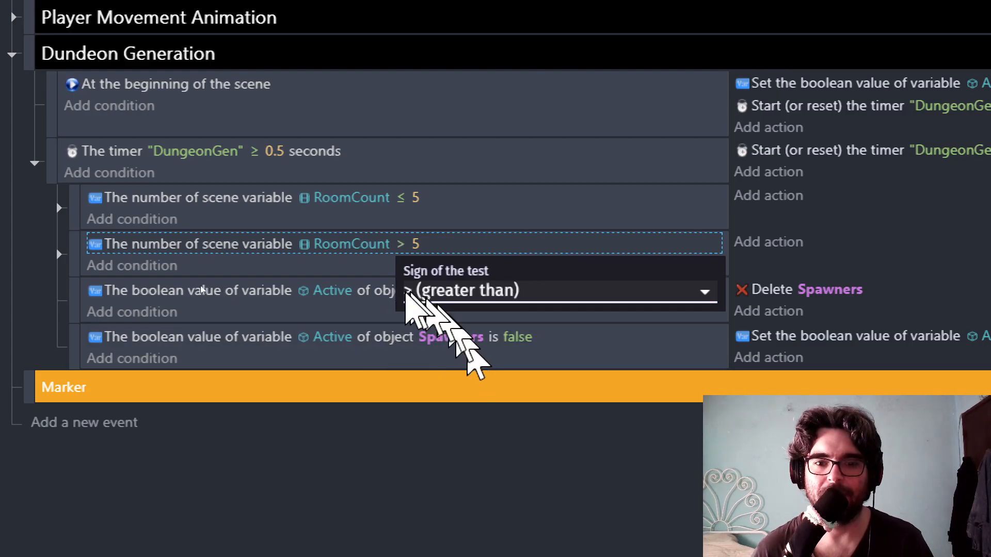
Expand the RoomCount > 5 event and disable its "At the start / 4Way" group.
{"action": "left_click", "coordinate": [55, 247]}
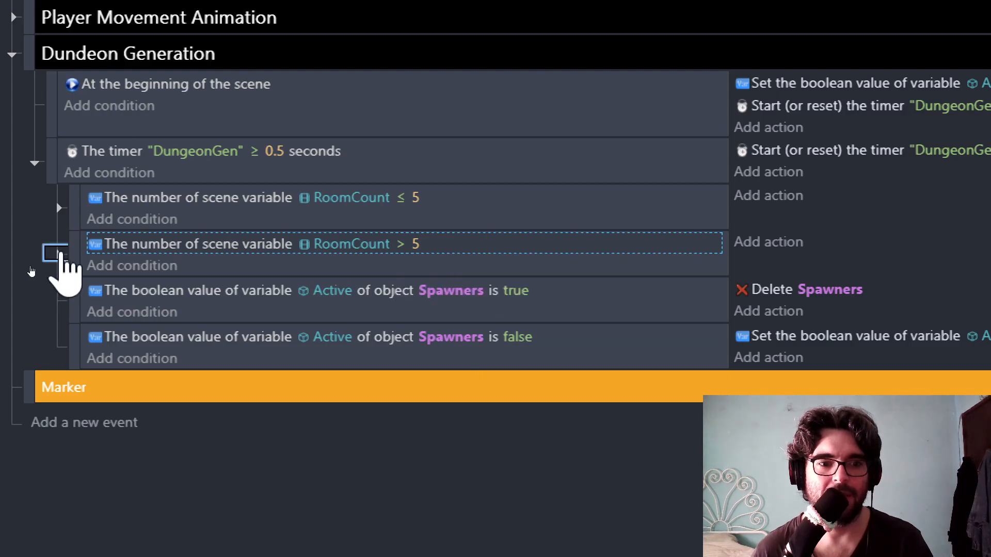
{"action": "left_click", "coordinate": [57, 255]}
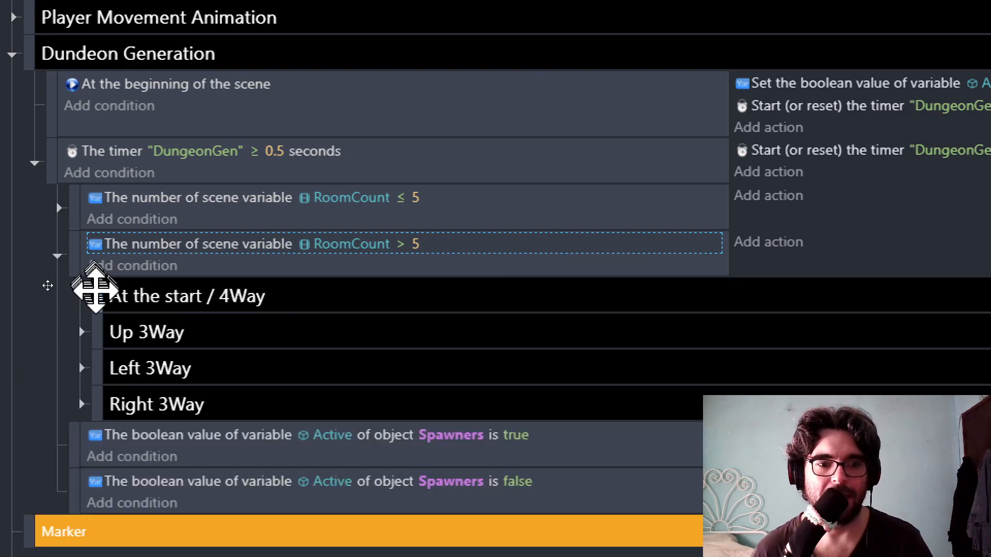
{"action": "left_click", "coordinate": [101, 296]}
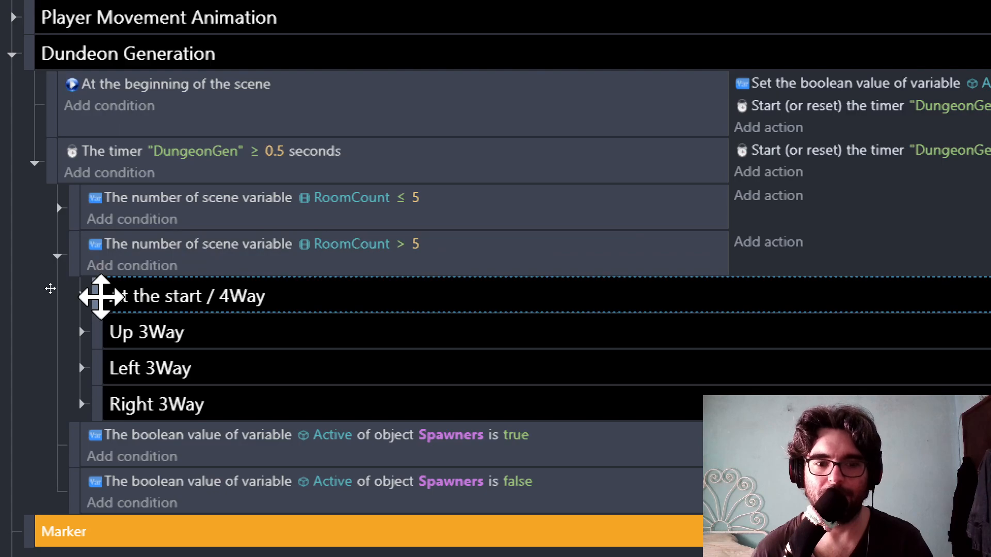
{"action": "key", "text": "d"}
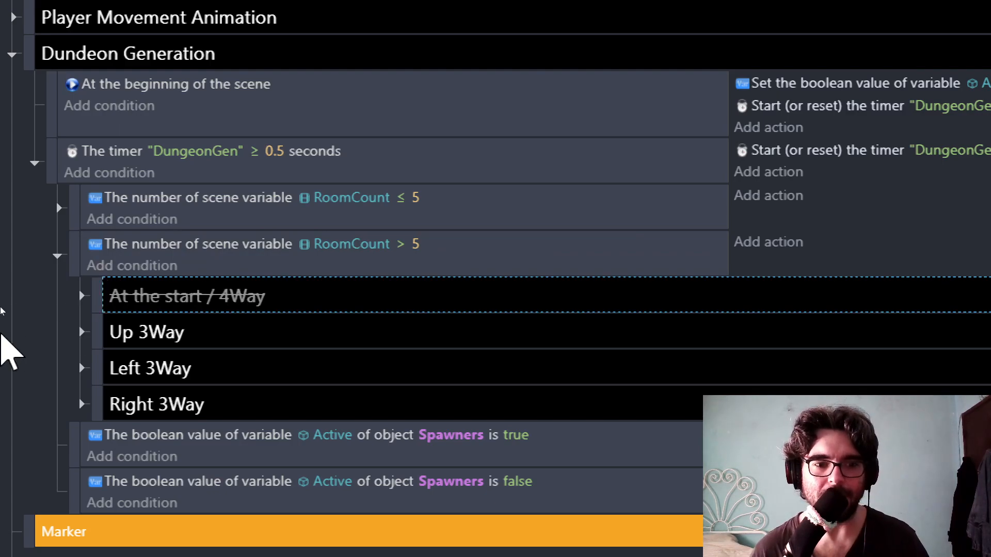
In the Up 3Way group under RoomCount > 5, set the first two external layouts for RoomDirection = 1 to ExitUp and RoomLeft.
{"action": "scroll", "coordinate": [14, 309], "scroll_direction": "down", "scroll_amount": 3}
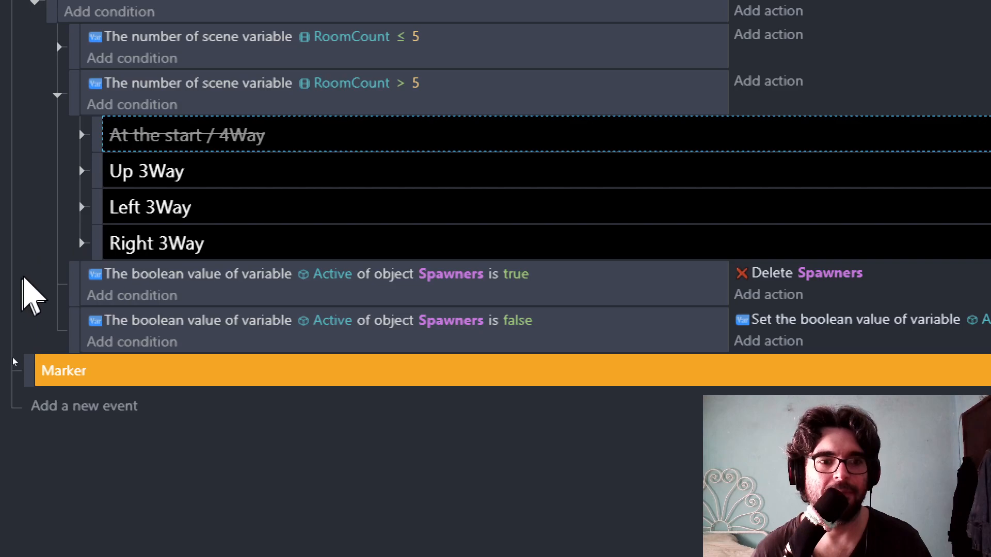
{"action": "left_click", "coordinate": [81, 171]}
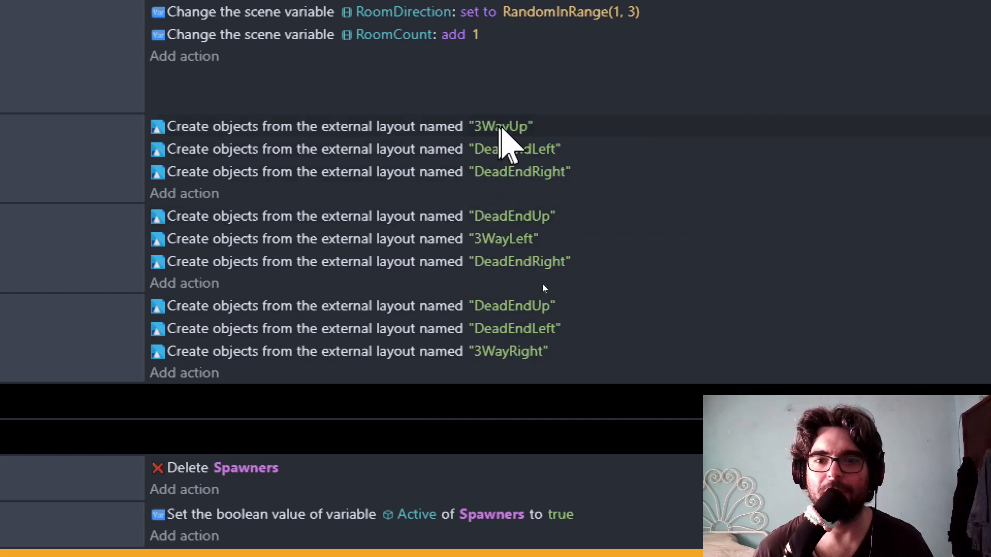
{"action": "left_click", "coordinate": [500, 129]}
{"action": "left_click", "coordinate": [528, 174]}
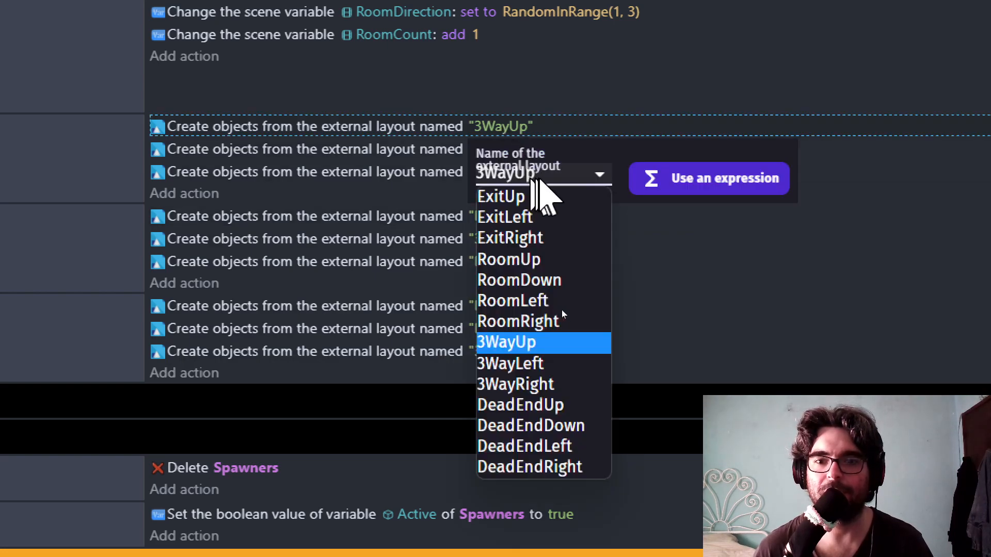
{"action": "left_click", "coordinate": [575, 198]}
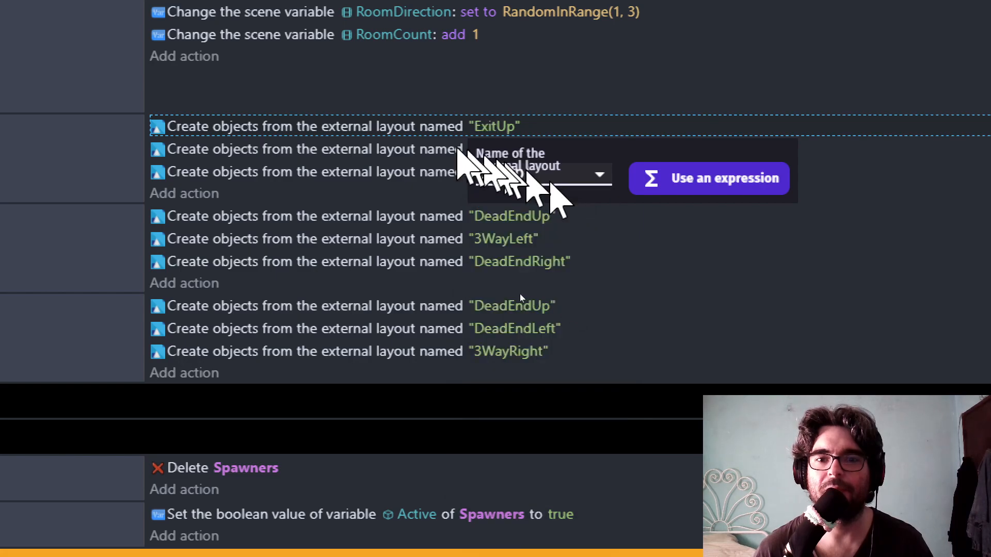
{"action": "left_click", "coordinate": [382, 151]}
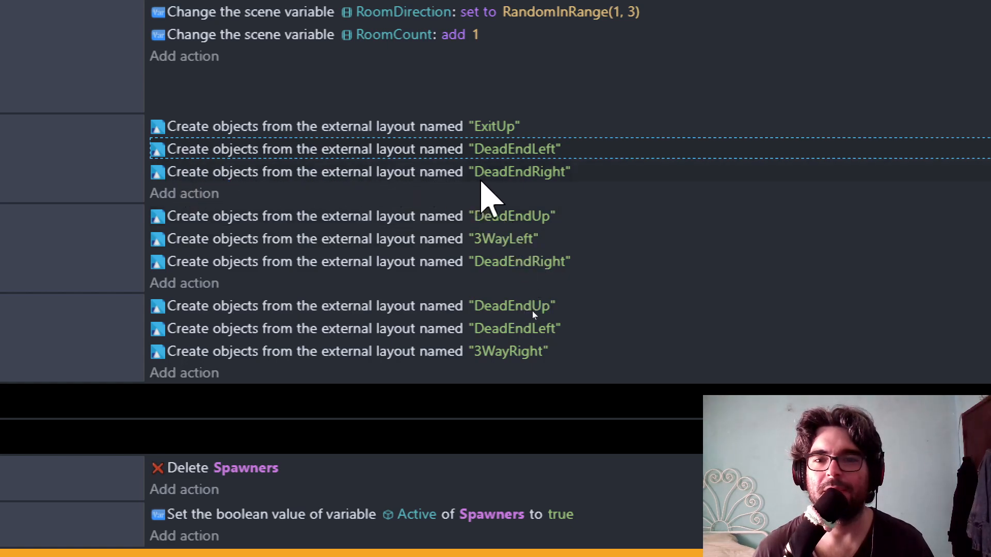
{"action": "left_click", "coordinate": [495, 149]}
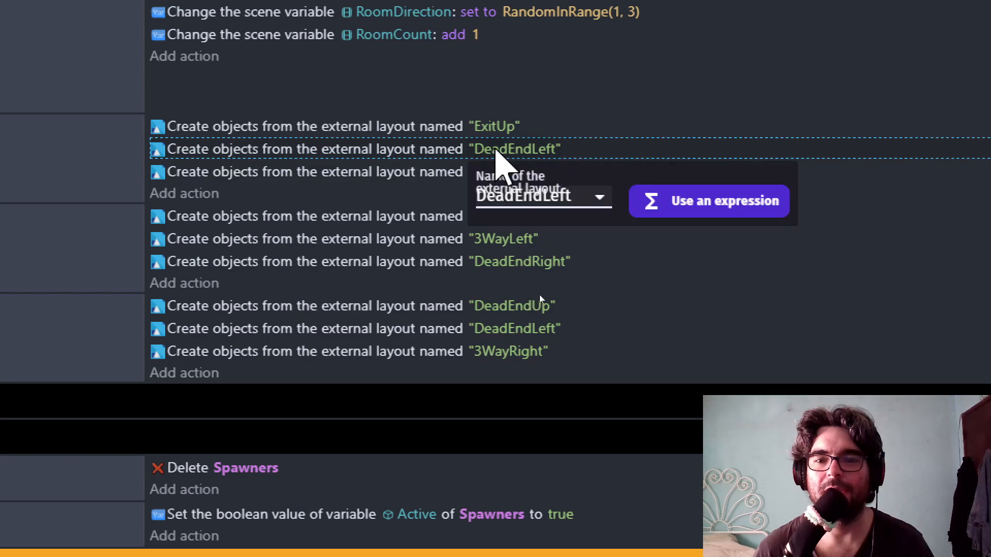
{"action": "left_click", "coordinate": [566, 194]}
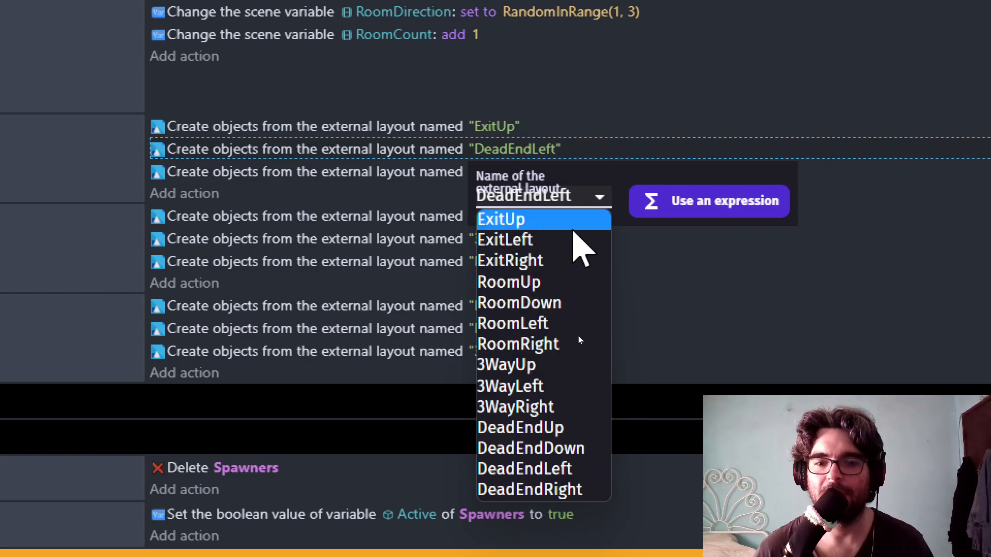
{"action": "left_click", "coordinate": [568, 323]}
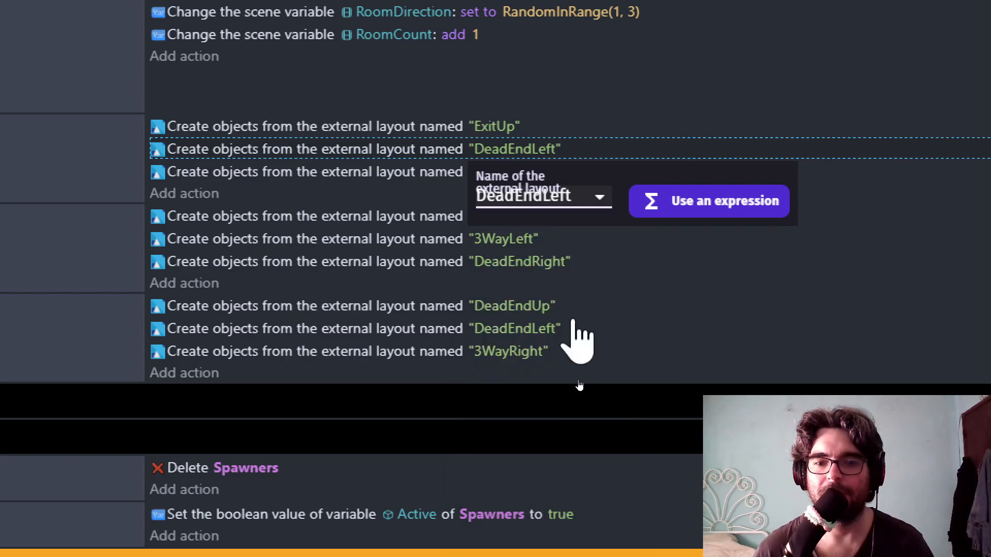
{"action": "left_click", "coordinate": [261, 174]}
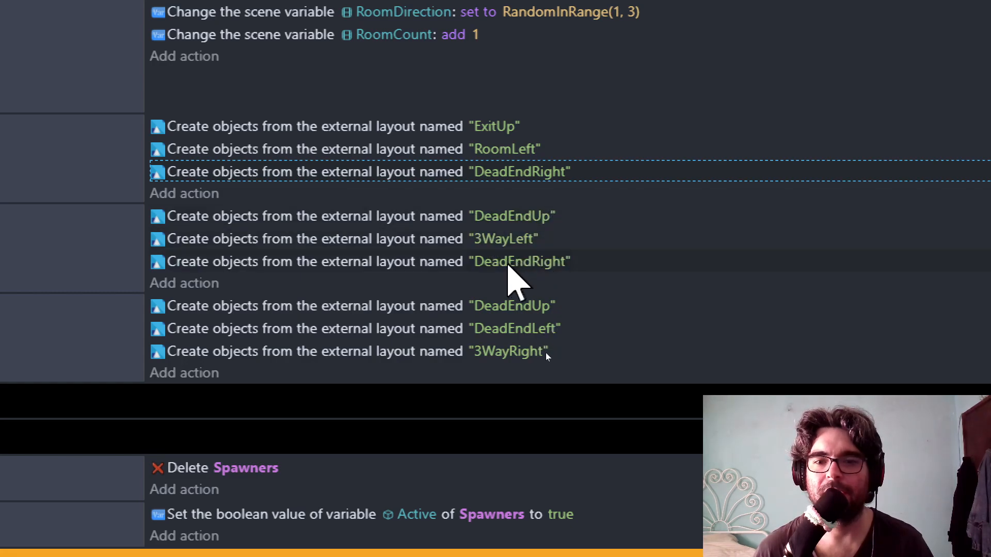
For RoomDirection = 2 in the Up 3Way group, set the second external layout to ExitLeft and the third to RoomRight.
{"action": "left_click", "coordinate": [526, 247]}
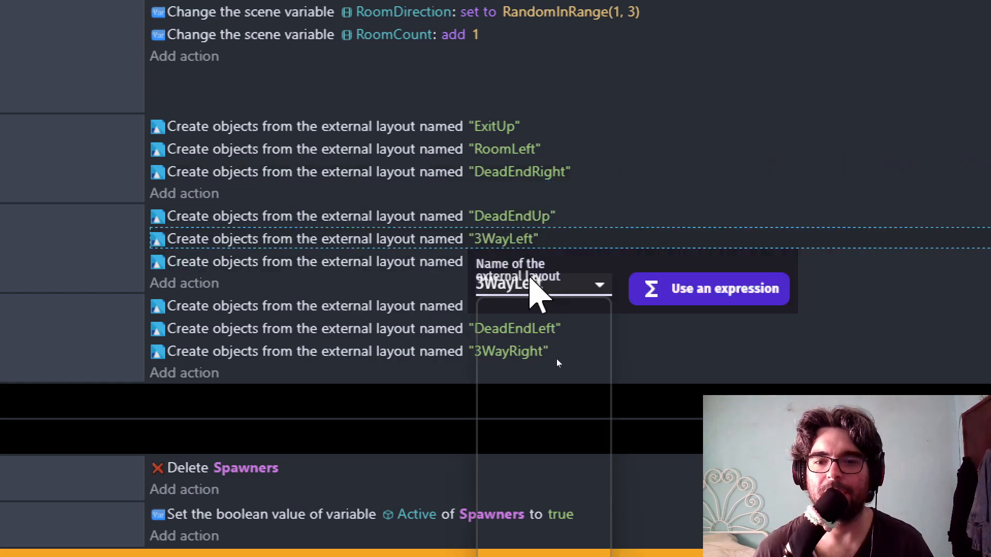
{"action": "left_click", "coordinate": [532, 279]}
{"action": "left_click", "coordinate": [537, 325]}
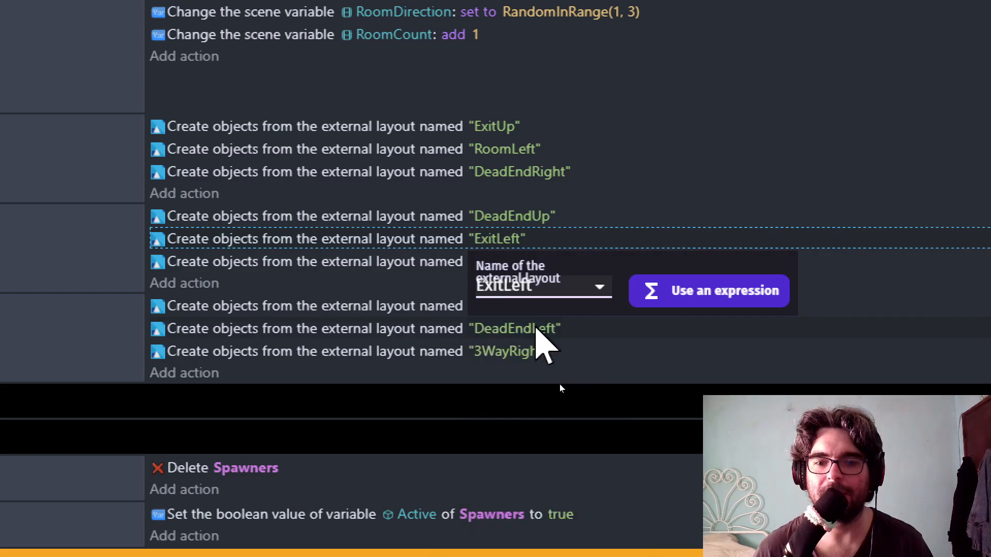
{"action": "left_click", "coordinate": [244, 258]}
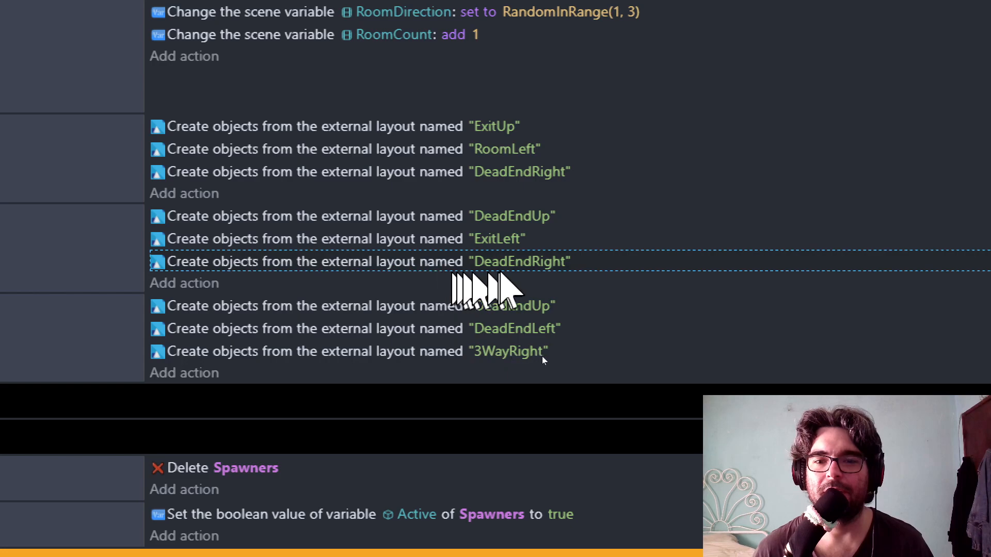
{"action": "left_click", "coordinate": [505, 263]}
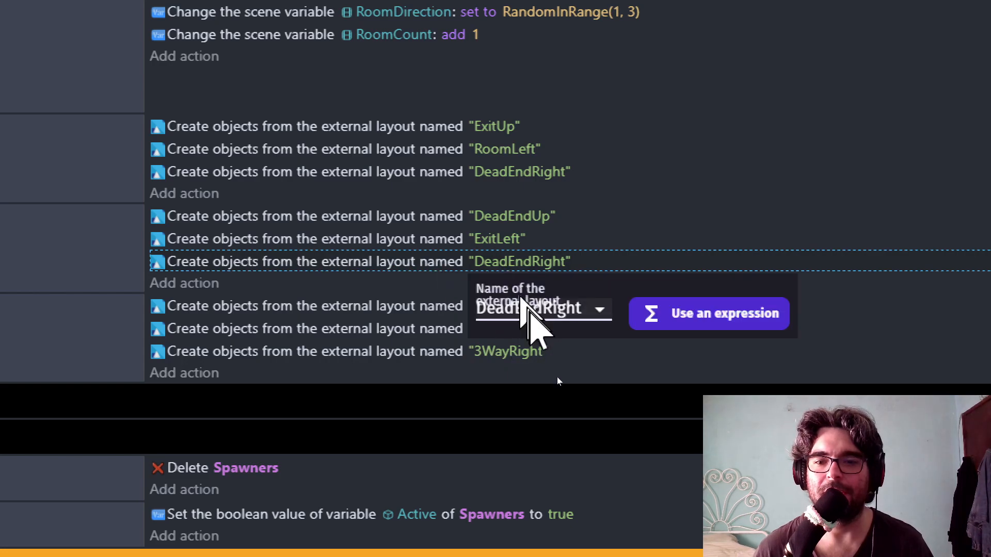
{"action": "left_click", "coordinate": [531, 312]}
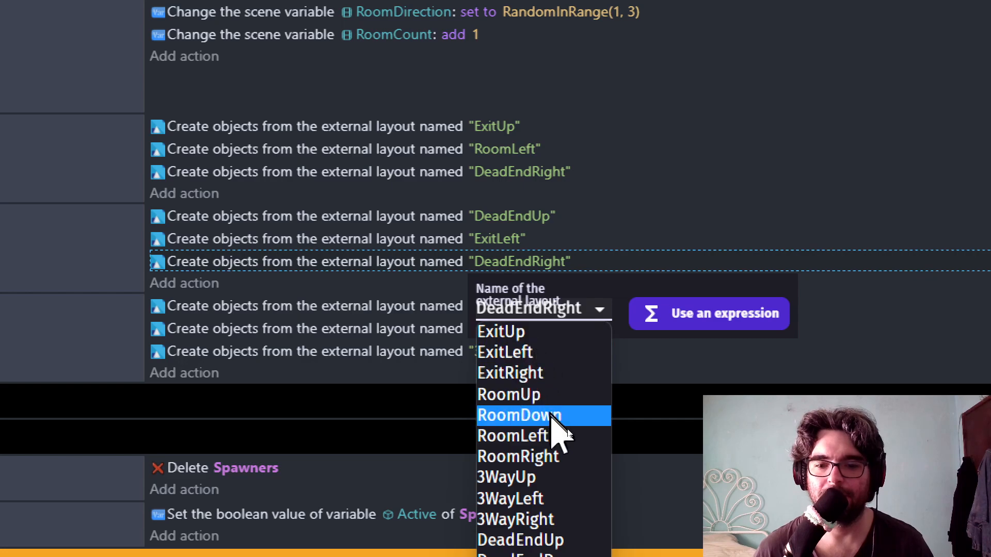
{"action": "left_click", "coordinate": [571, 458]}
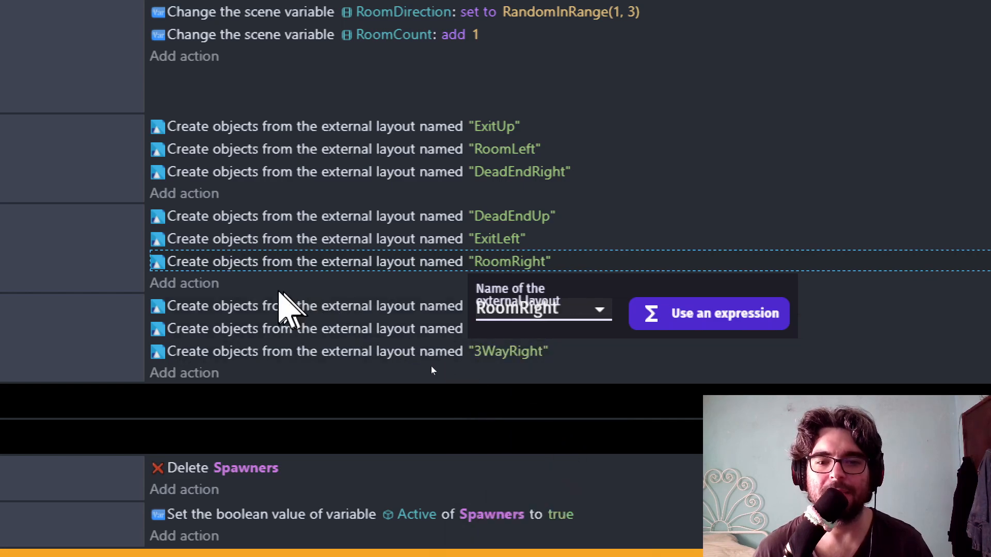
{"action": "left_click", "coordinate": [293, 261]}
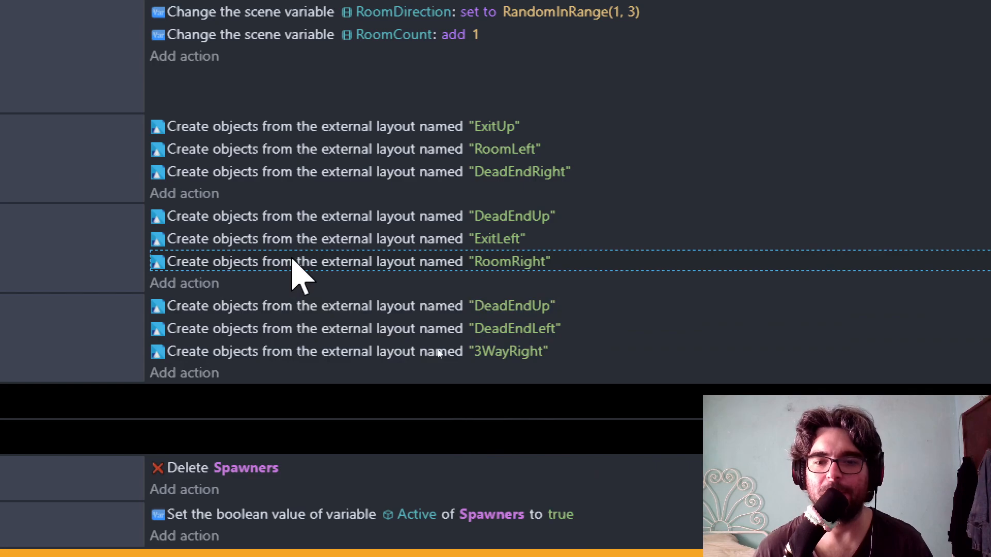
For RoomDirection = 3 in the Up 3Way group, set the third external layout to ExitRight.
{"action": "scroll", "coordinate": [330, 516], "scroll_direction": "down", "scroll_amount": 2}
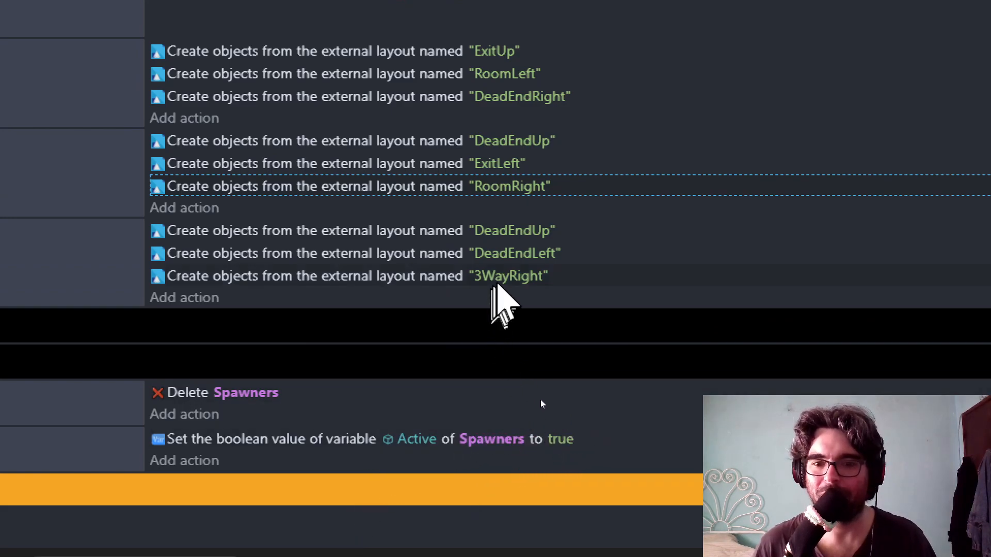
{"action": "left_click", "coordinate": [503, 278]}
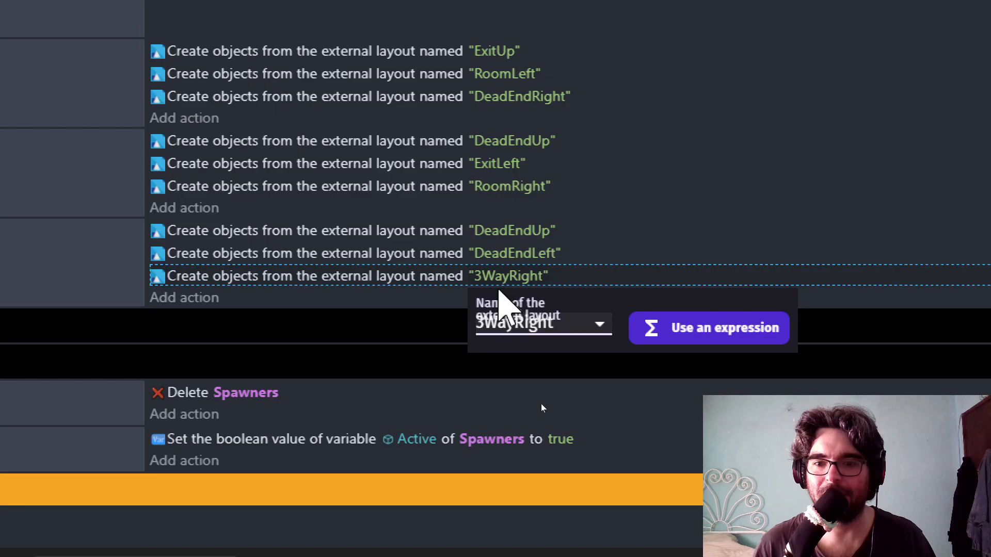
{"action": "left_click", "coordinate": [532, 326]}
{"action": "scroll", "coordinate": [567, 154], "scroll_direction": "up", "scroll_amount": 4}
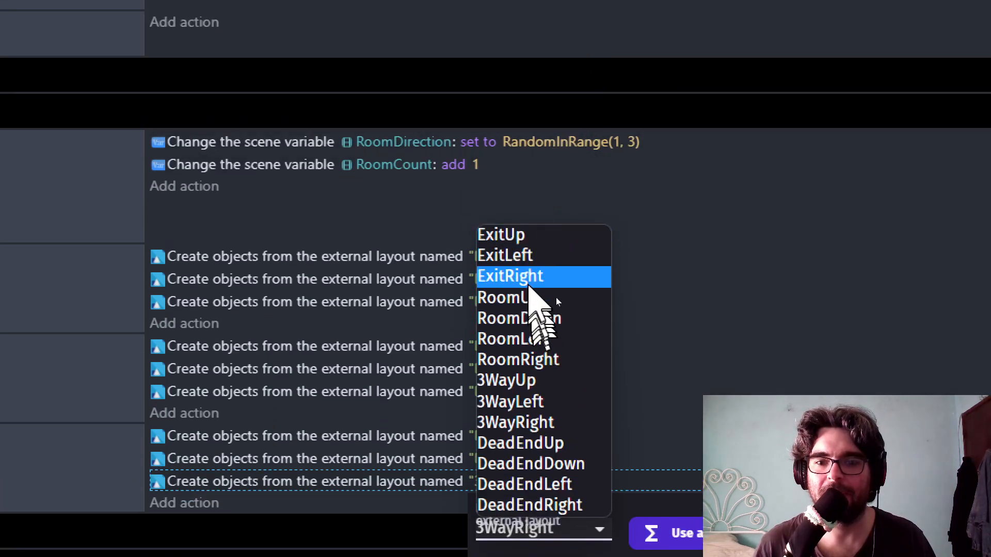
{"action": "left_click", "coordinate": [529, 280]}
{"action": "scroll", "coordinate": [321, 421], "scroll_direction": "down", "scroll_amount": 2}
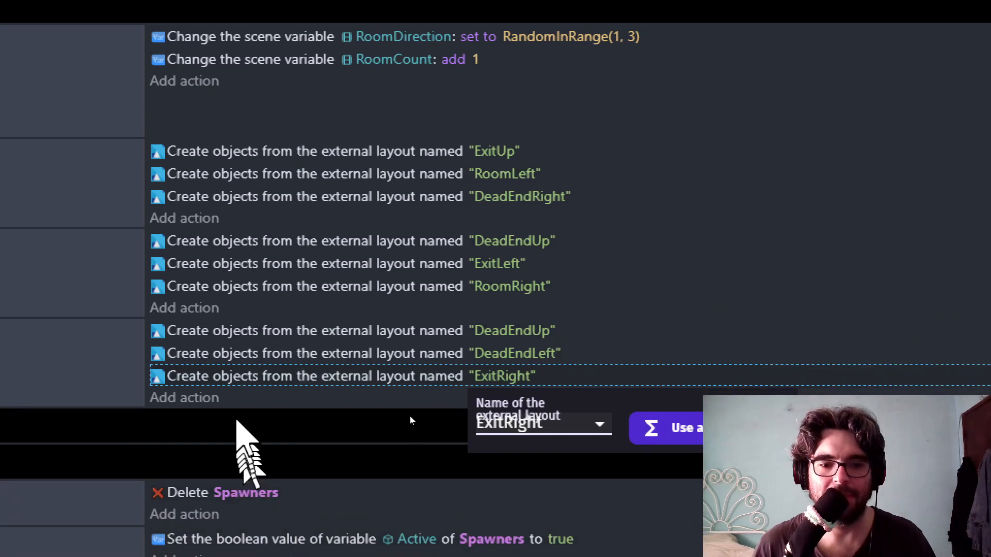
{"action": "left_click", "coordinate": [415, 398]}
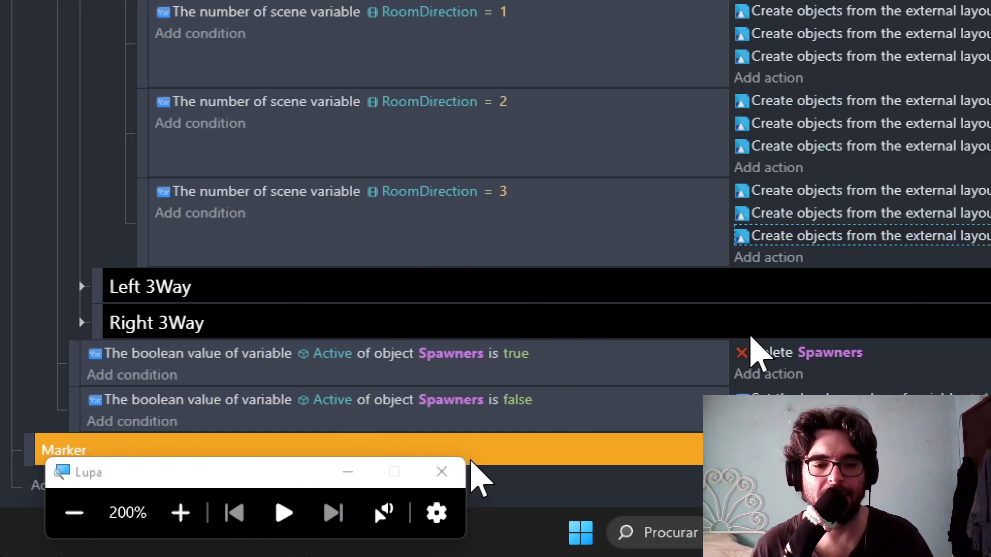
Reduce the screen magnification to 100% to review the edited Dundeon Generation events, and return it to 200%.
{"action": "left_click", "coordinate": [74, 512]}
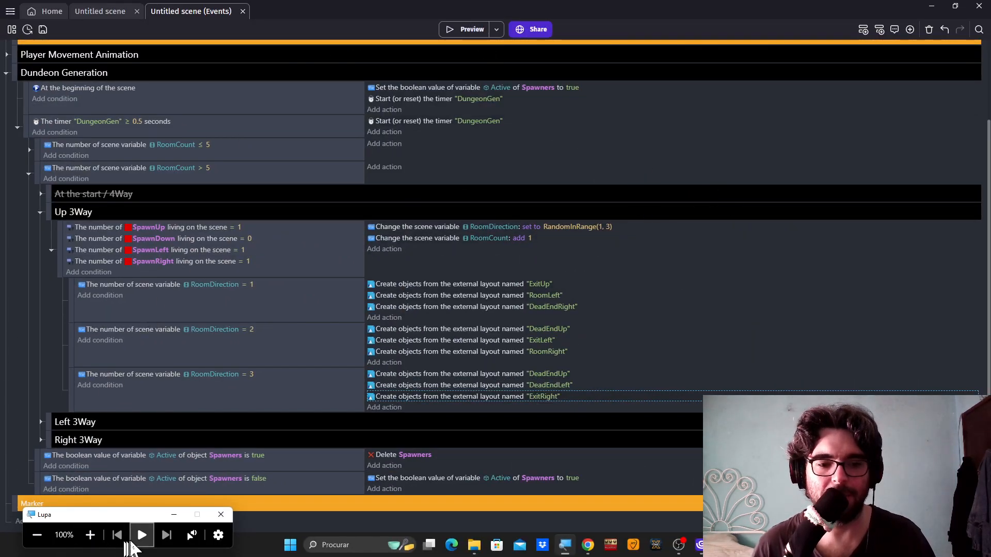
{"action": "left_click", "coordinate": [97, 541]}
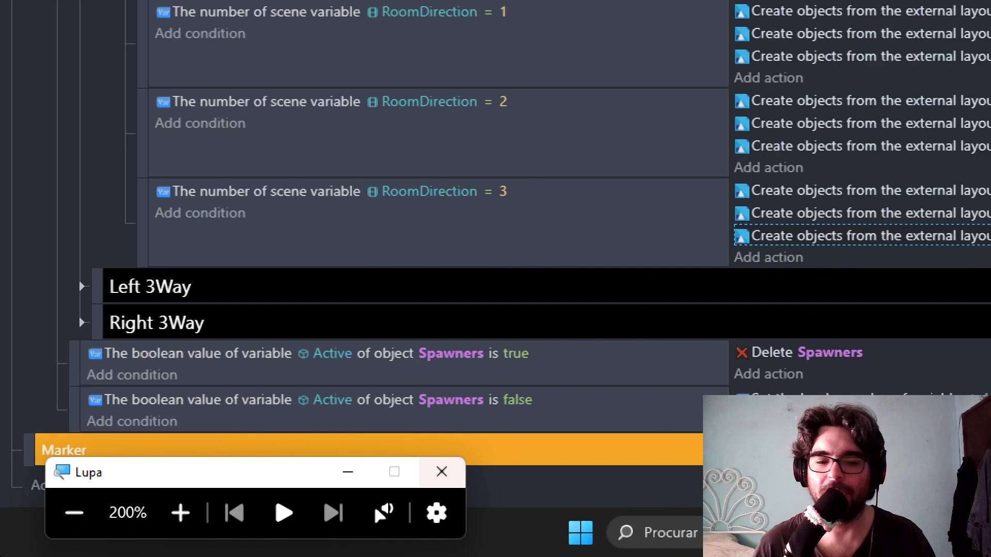
Preview the game in a maximized window, regenerating the dungeon twice and walking the character through the rooms to check the exit room.
{"action": "left_click", "coordinate": [74, 512]}
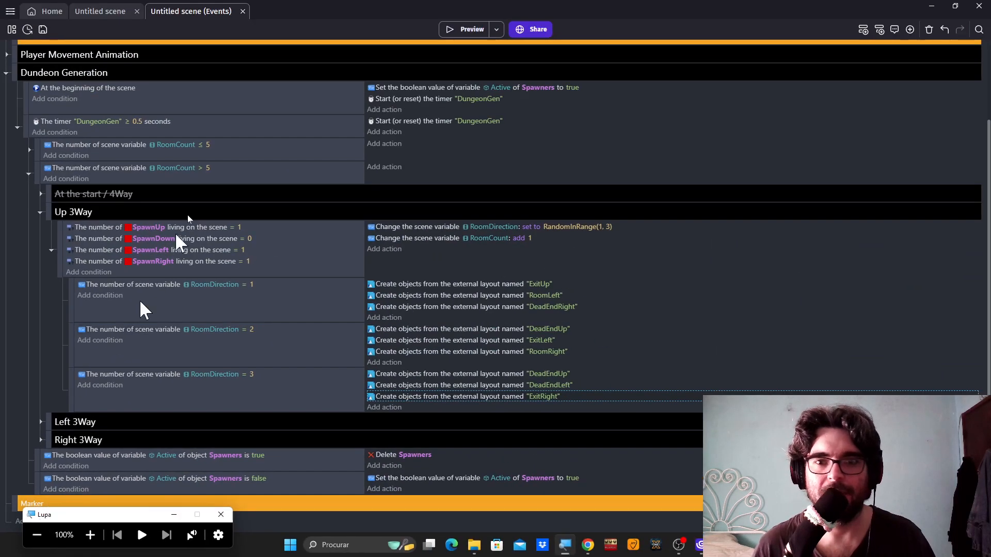
{"action": "left_click", "coordinate": [459, 30]}
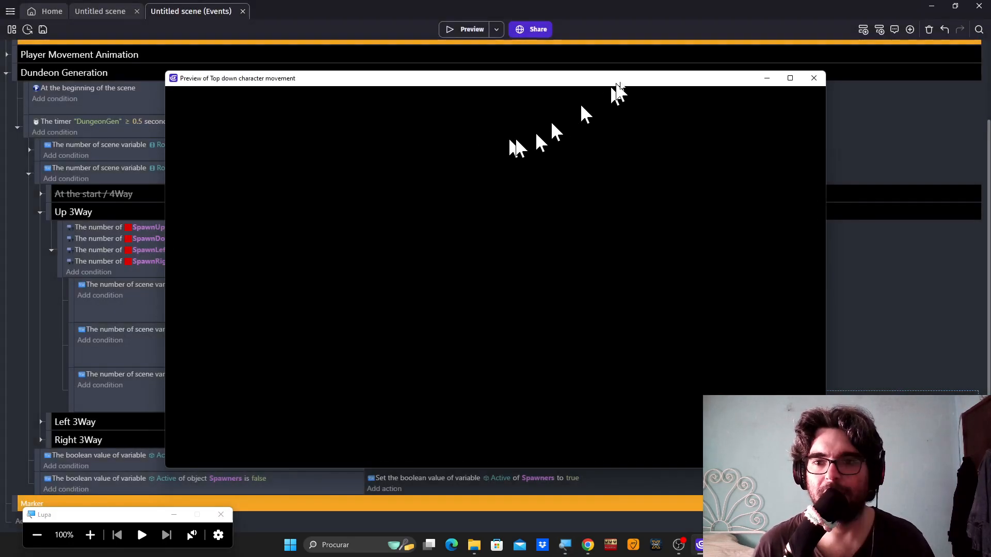
{"action": "left_click", "coordinate": [790, 78]}
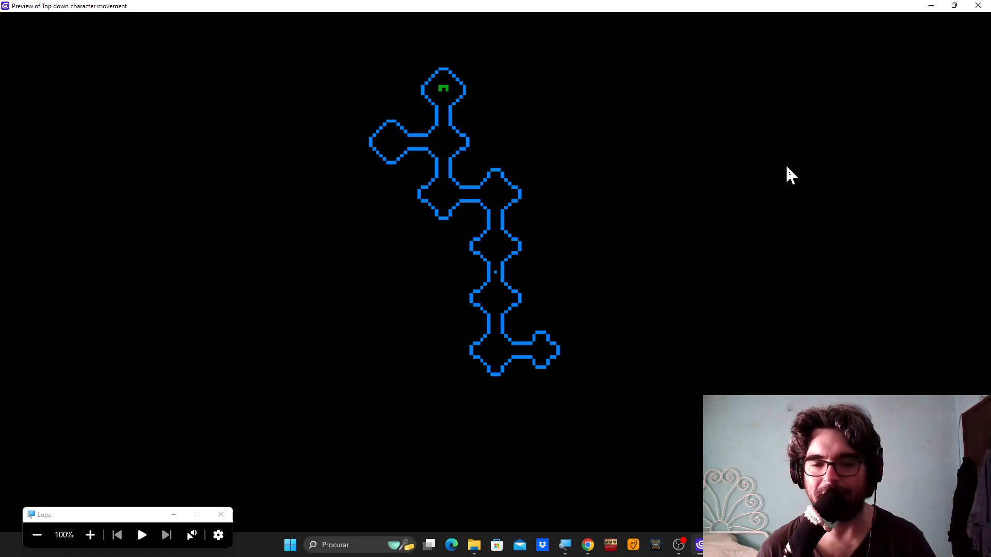
{"action": "key", "text": "r"}
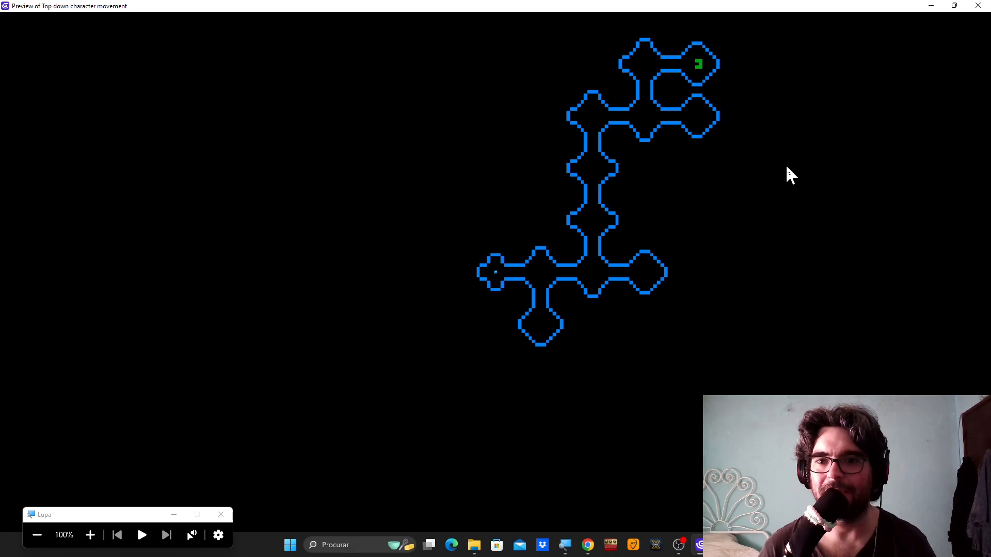
{"action": "key", "text": "r"}
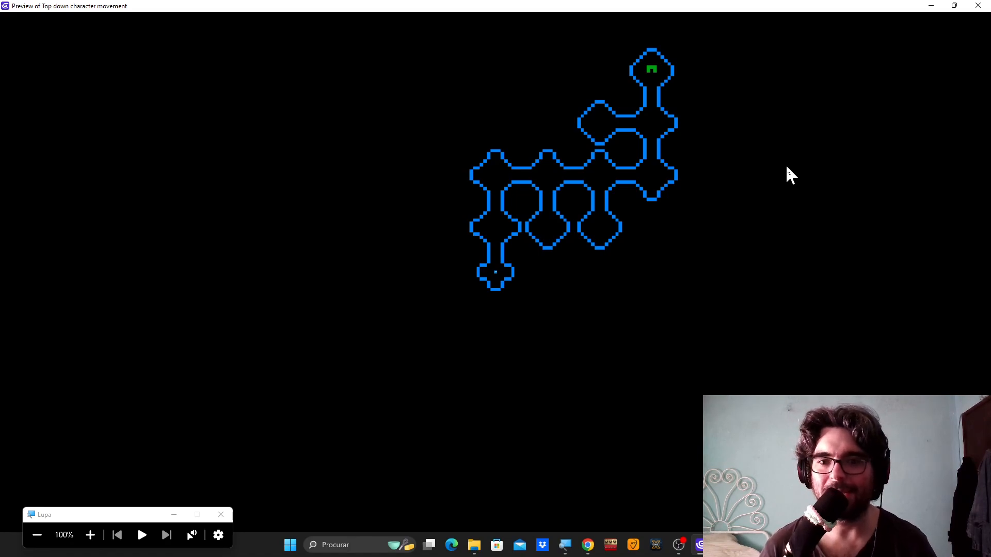
{"action": "key", "text": "Up"}
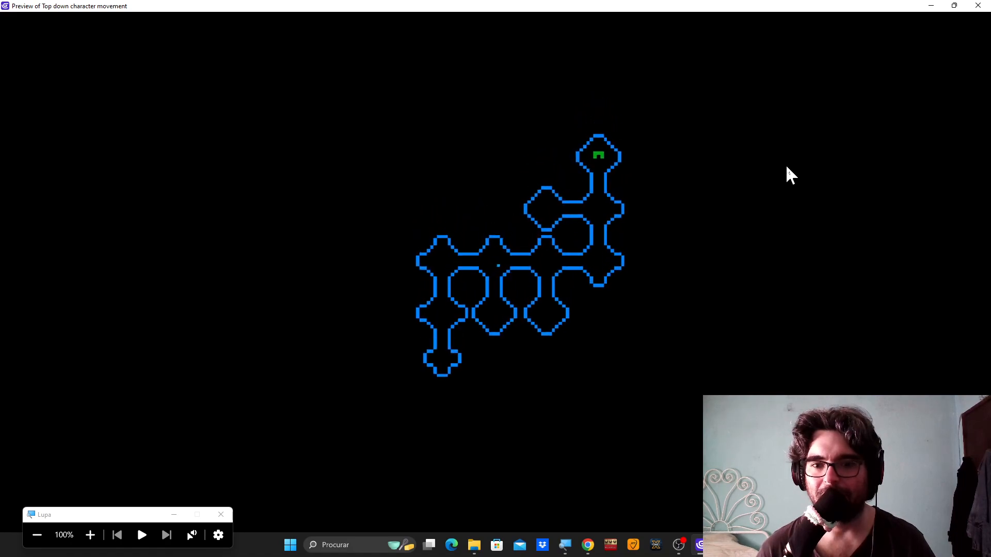
{"action": "key", "text": "Right"}
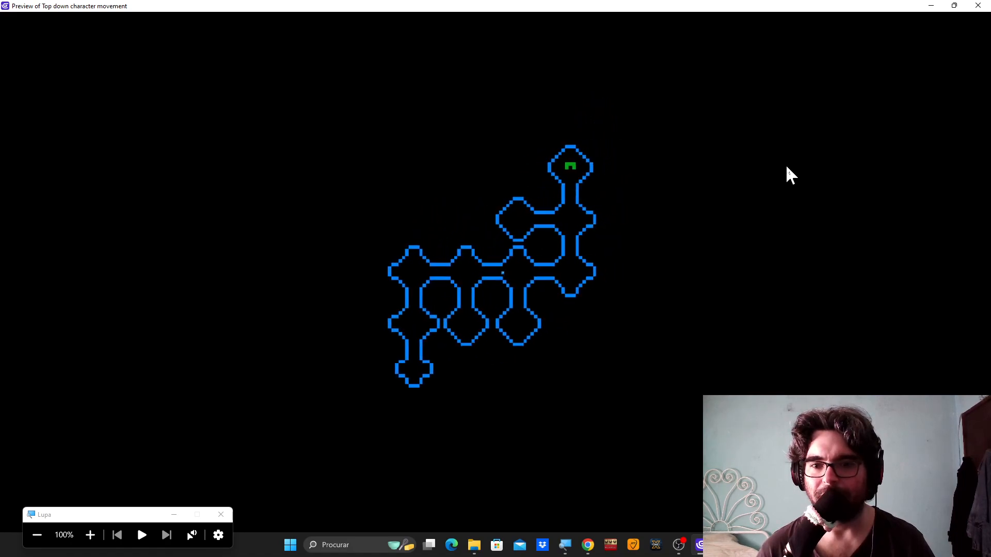
Regenerate the dungeon two more times to examine how the rooms and exit are laid out, and close the preview.
{"action": "key", "text": "r"}
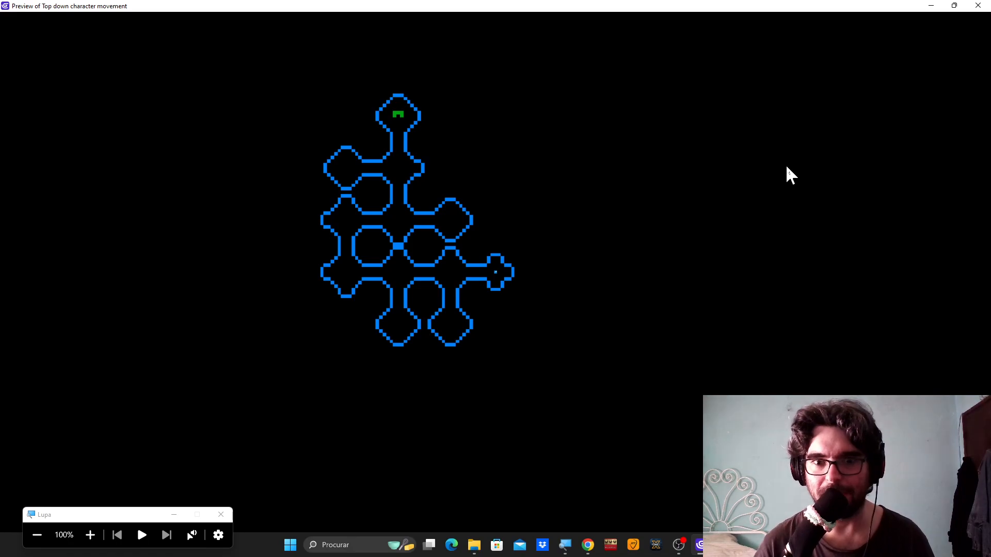
{"action": "key", "text": "r"}
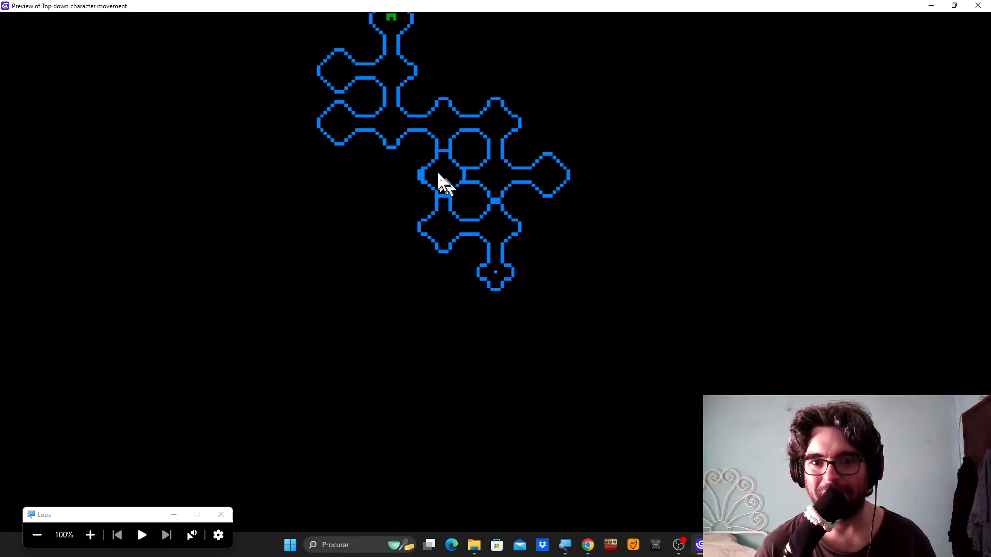
{"action": "left_click", "coordinate": [90, 535]}
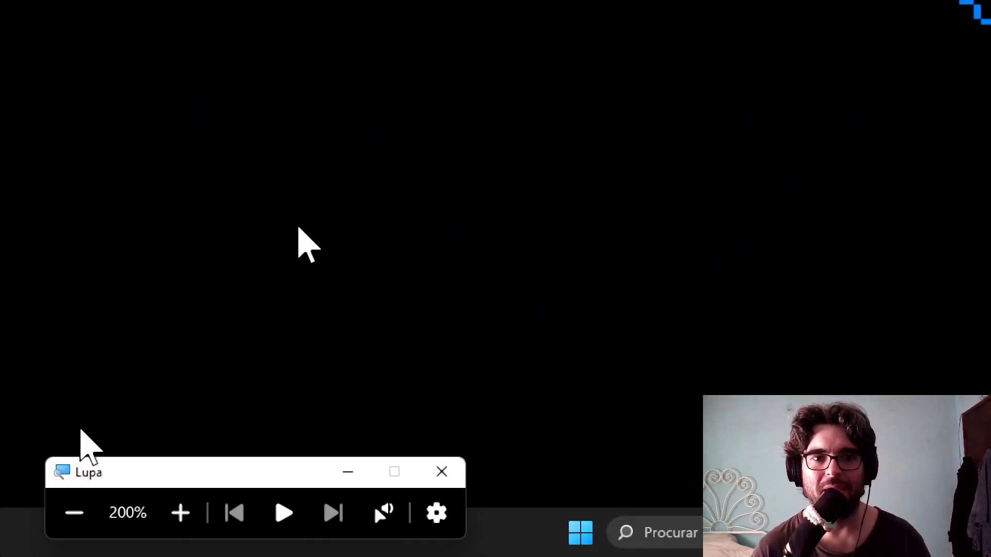
{"action": "left_click", "coordinate": [74, 513]}
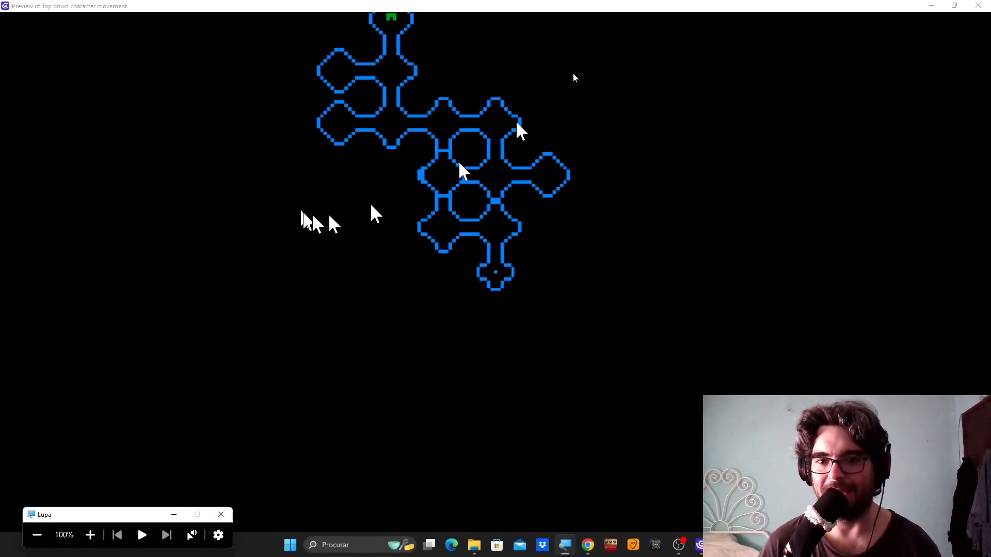
{"action": "left_click", "coordinate": [979, 6]}
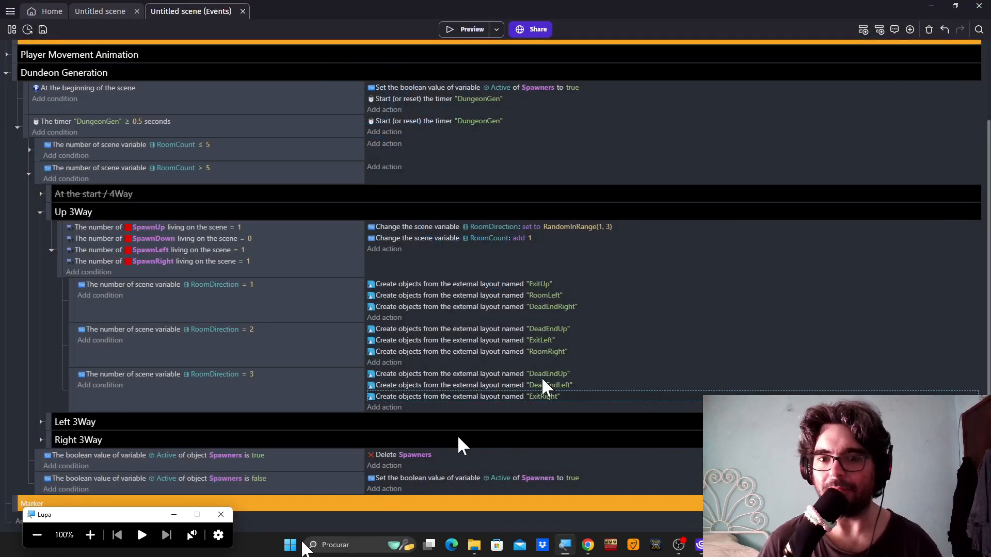
Collapse the Up 3Way group under RoomCount > 5 and expand the sub-events of the RoomCount ≤ 5 condition.
{"action": "left_click", "coordinate": [99, 537]}
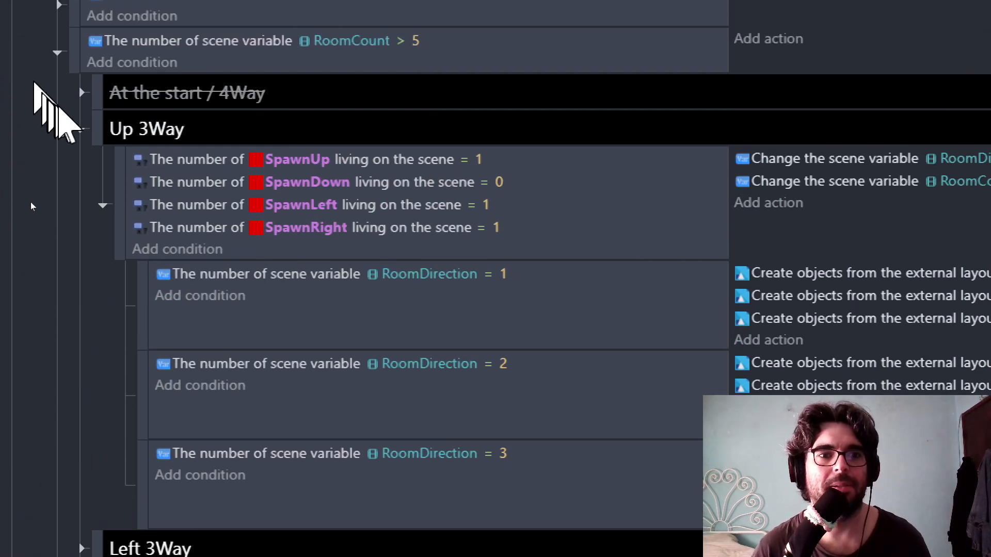
{"action": "left_click", "coordinate": [80, 127]}
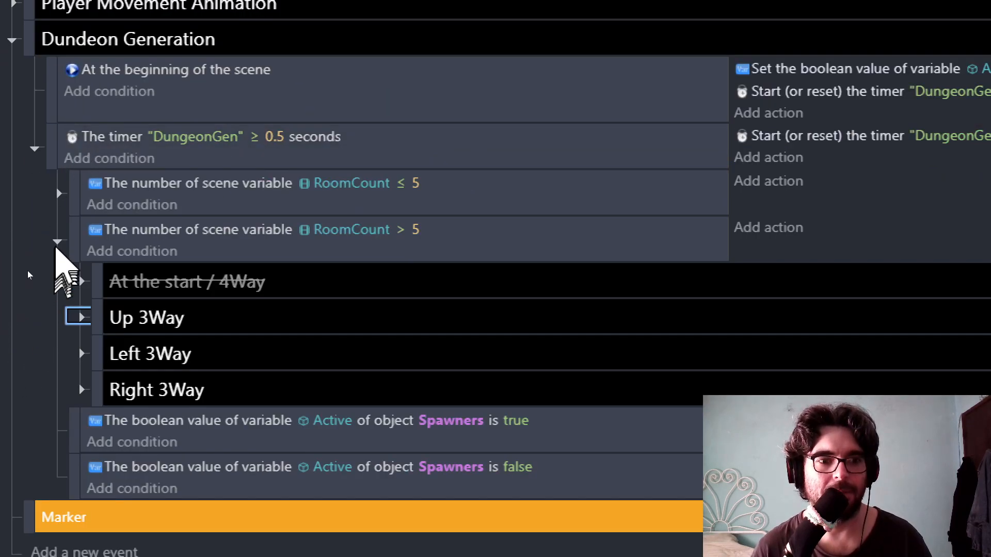
{"action": "left_click", "coordinate": [57, 241]}
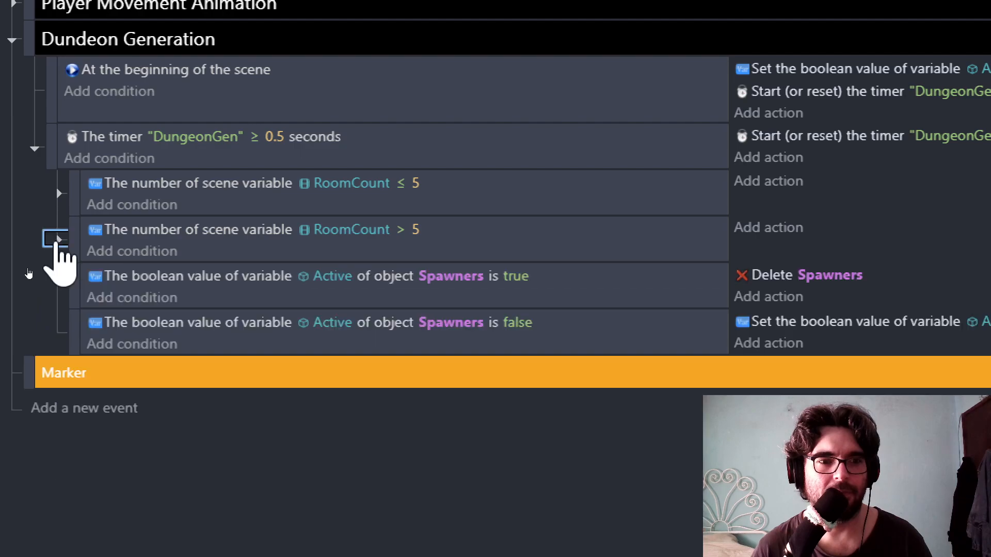
{"action": "left_click", "coordinate": [57, 240]}
{"action": "left_click", "coordinate": [58, 194]}
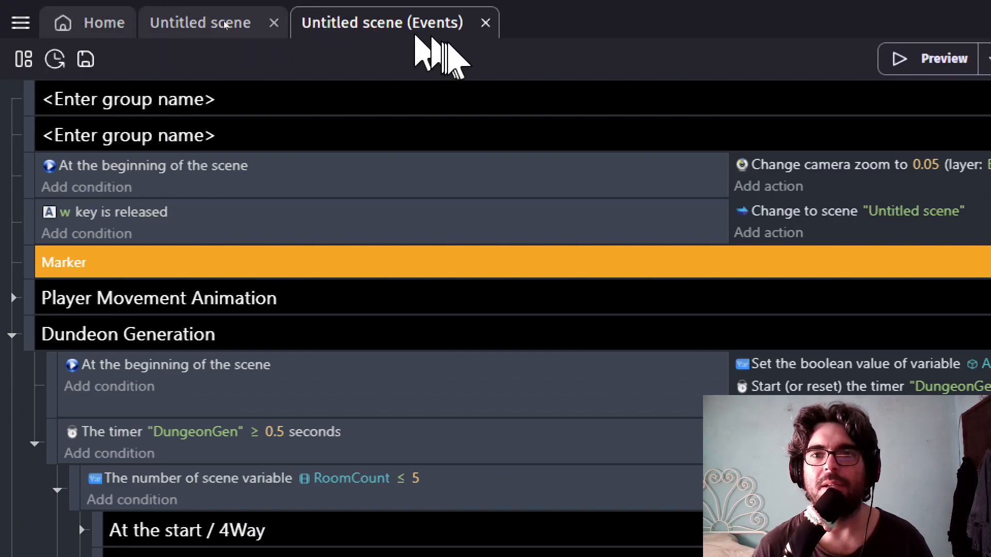
In the scene editor, duplicate the SpawnRight object and name the copy RoomCheck.
{"action": "left_click", "coordinate": [191, 23]}
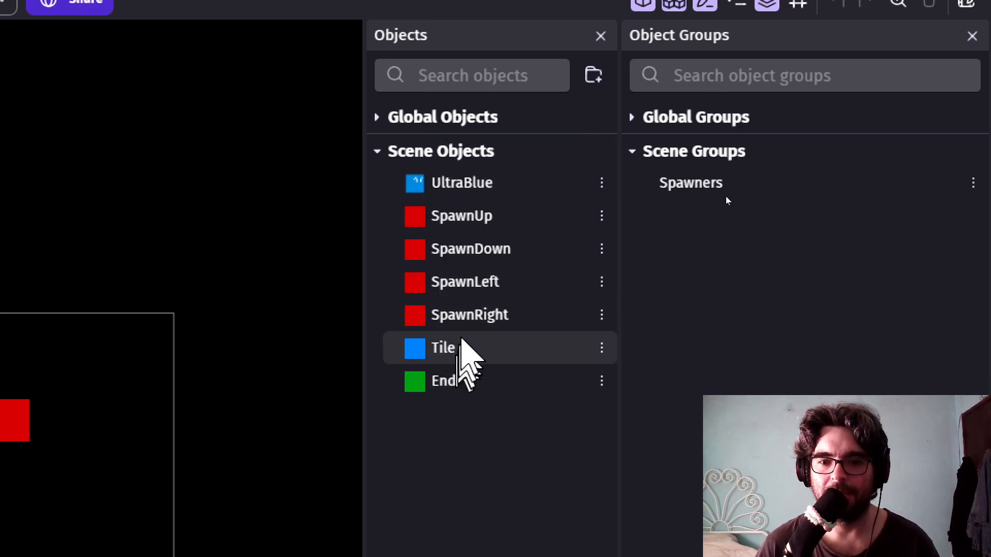
{"action": "right_click", "coordinate": [471, 321]}
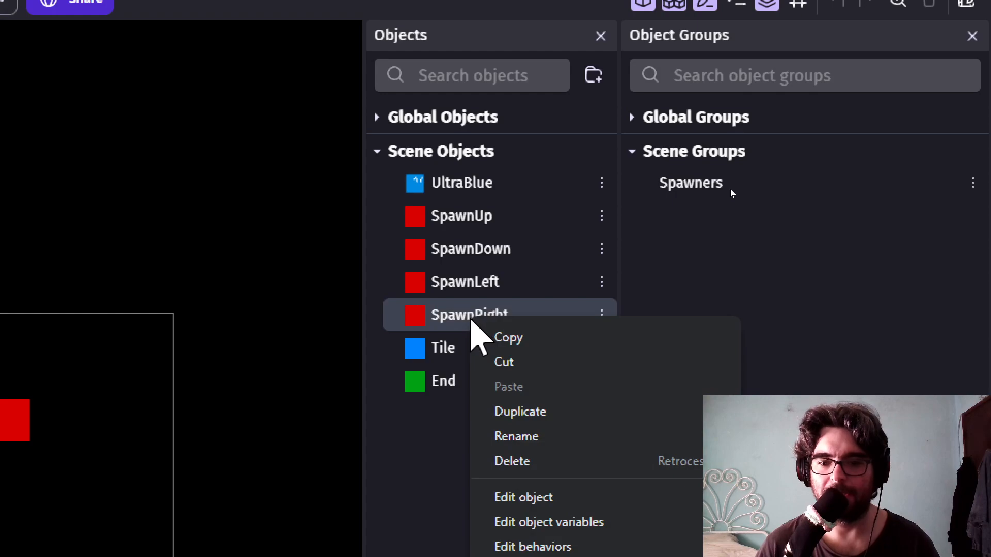
{"action": "left_click", "coordinate": [521, 411]}
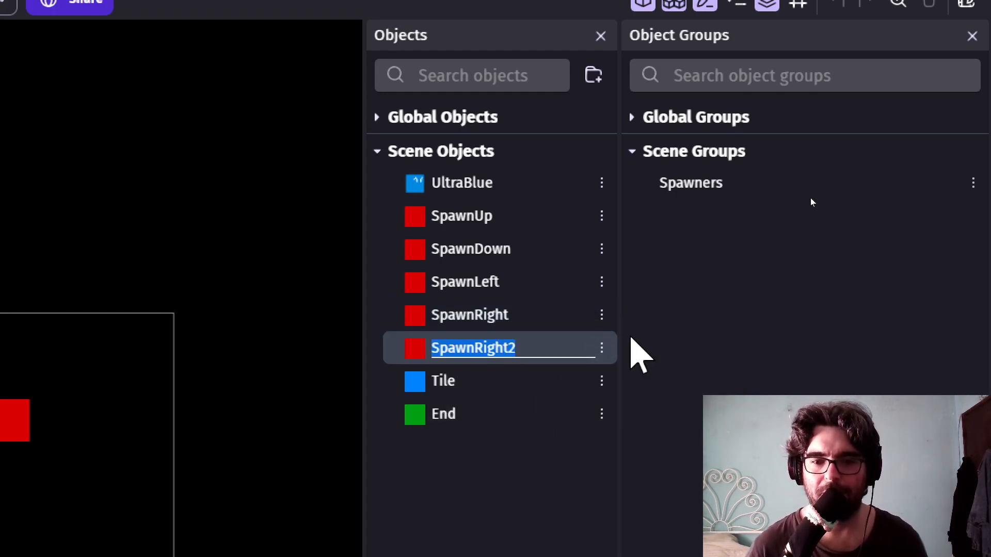
{"action": "type", "text": "RoomCheck"}
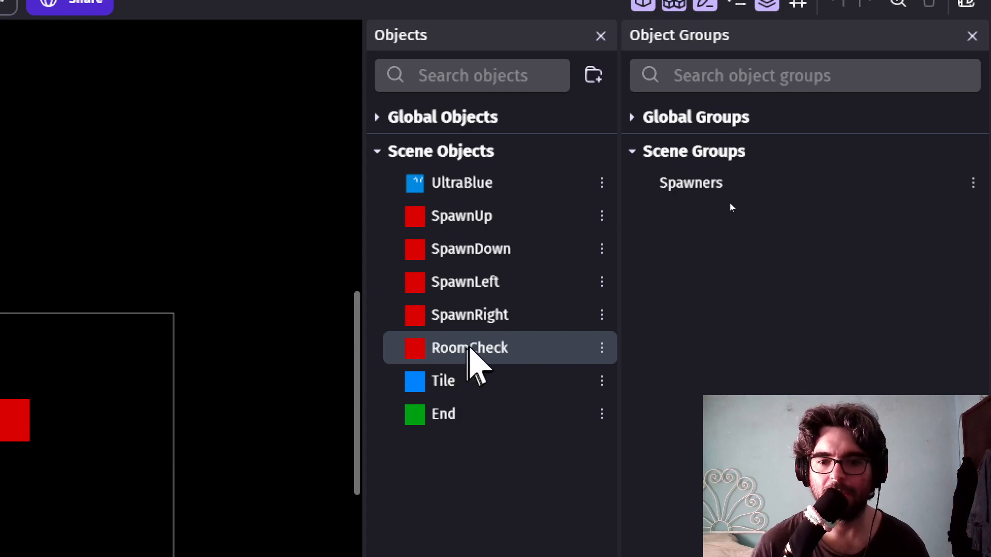
Edit RoomCheck's sprite in Piskel and fill the whole red square with orange.
{"action": "double_click", "coordinate": [471, 347]}
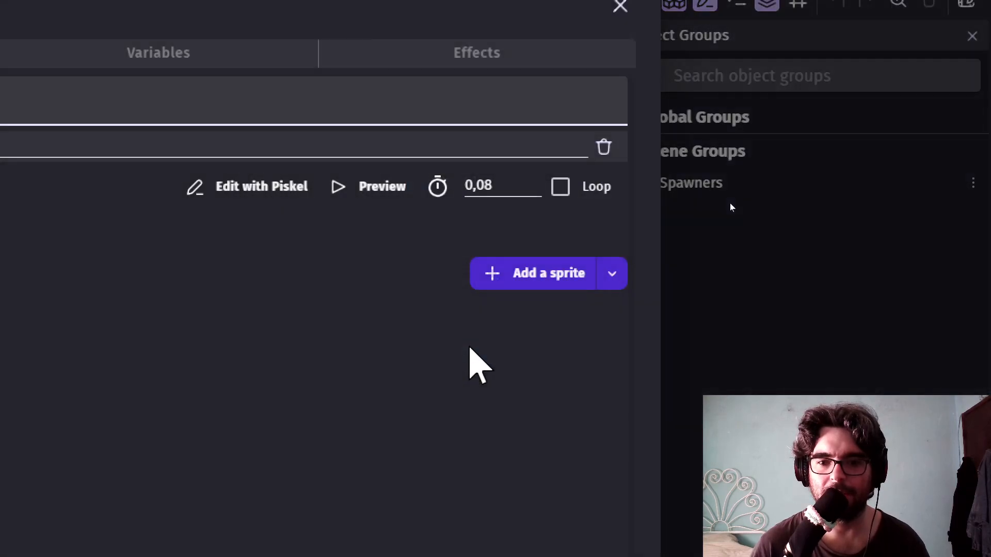
{"action": "left_click", "coordinate": [236, 190]}
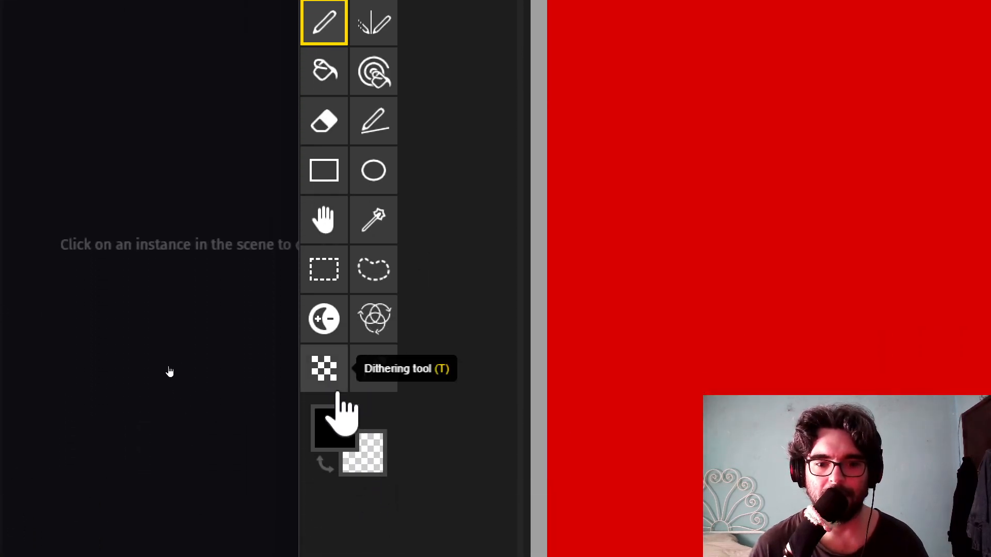
{"action": "left_click", "coordinate": [336, 425]}
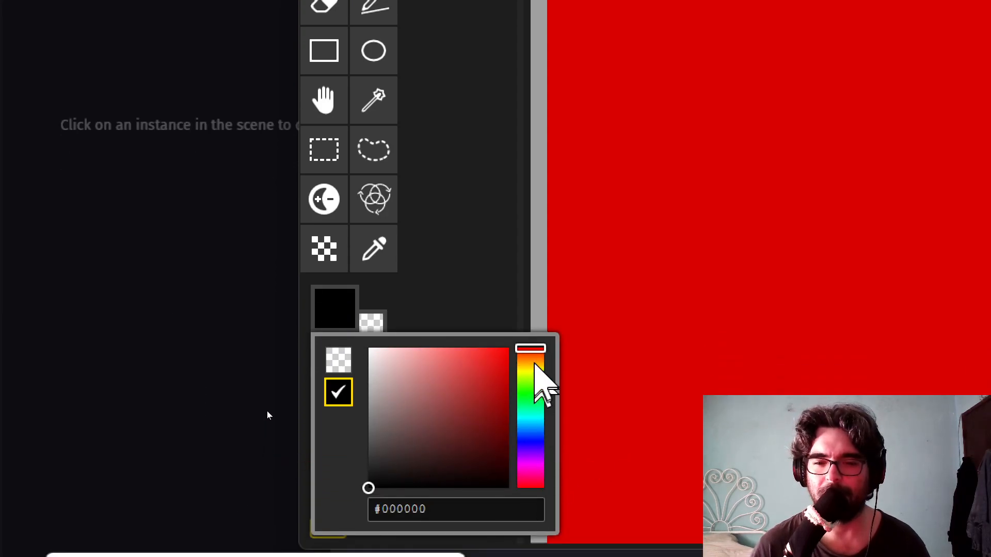
{"action": "left_click_drag", "start_coordinate": [535, 378], "coordinate": [533, 365]}
{"action": "left_click_drag", "start_coordinate": [480, 383], "coordinate": [541, 300]}
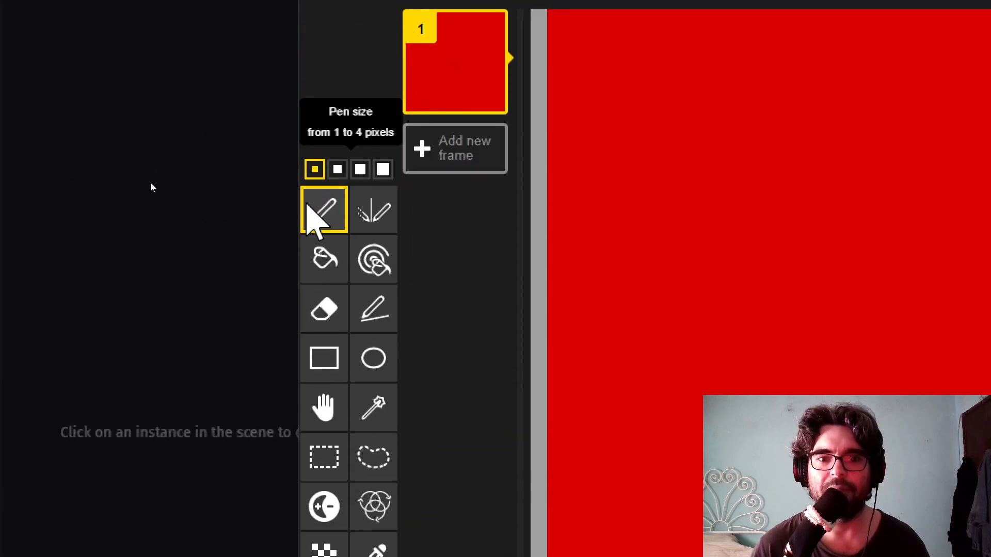
{"action": "left_click", "coordinate": [327, 266]}
{"action": "left_click", "coordinate": [640, 298]}
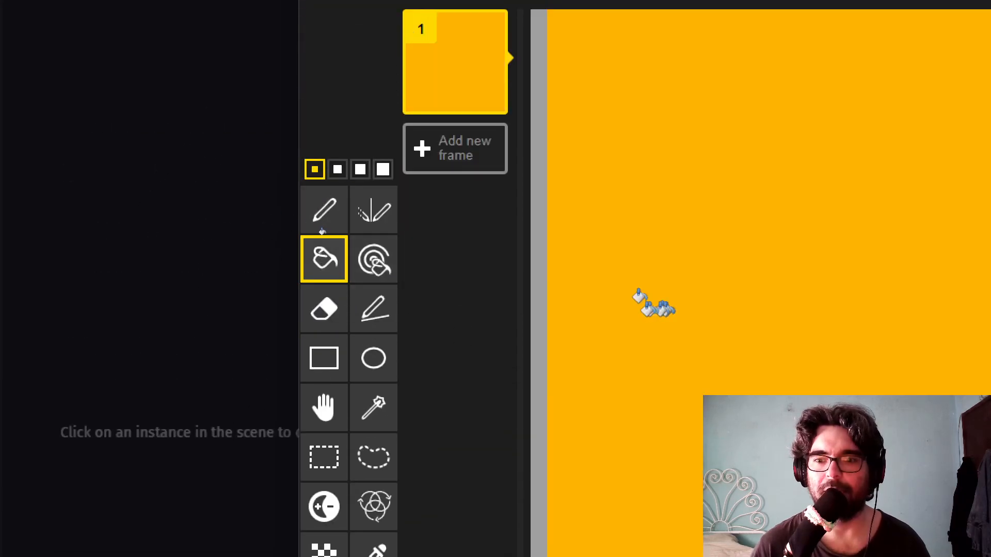
Save the orange sprite with the alternative to Overwrite, and apply the changes to the RoomCheck object.
{"action": "left_click", "coordinate": [336, 99]}
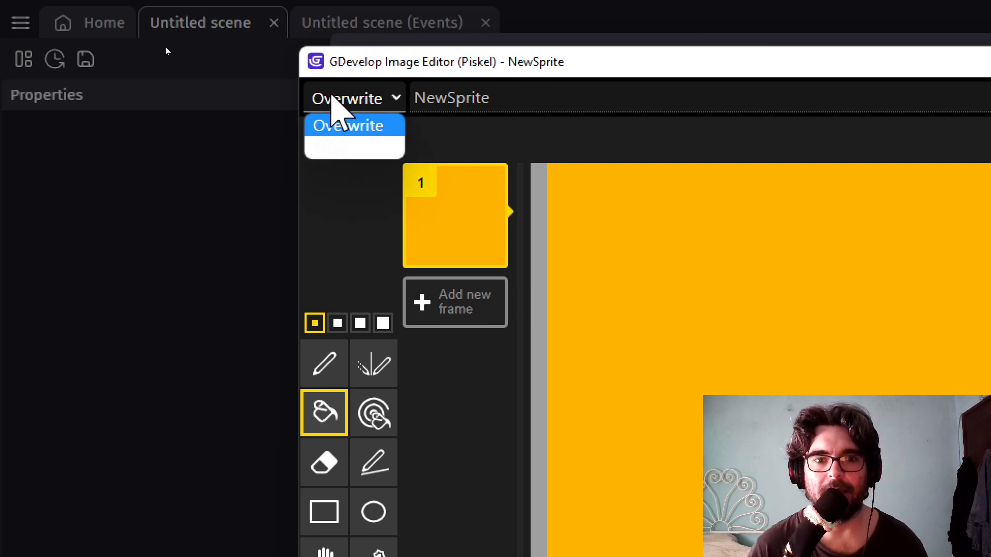
{"action": "left_click", "coordinate": [338, 150]}
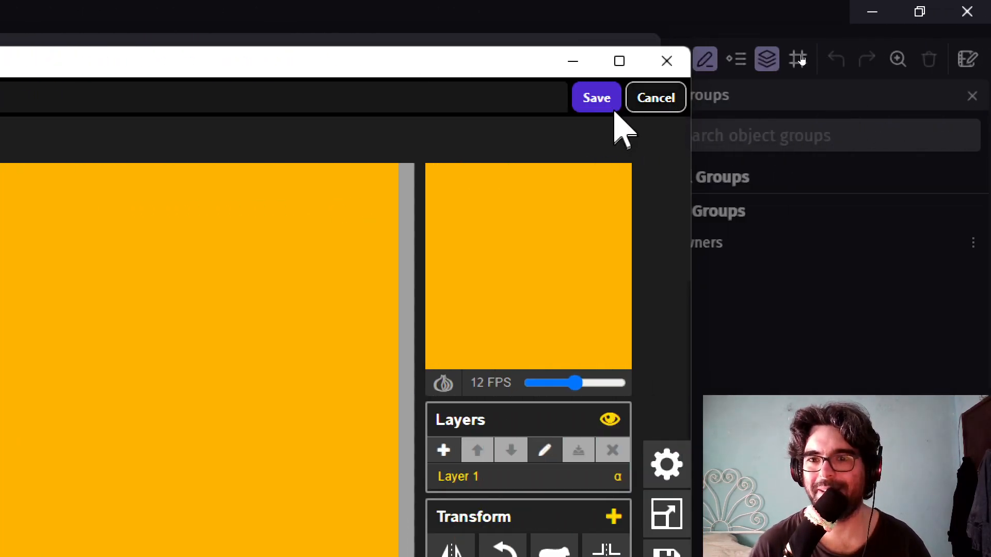
{"action": "left_click", "coordinate": [594, 98]}
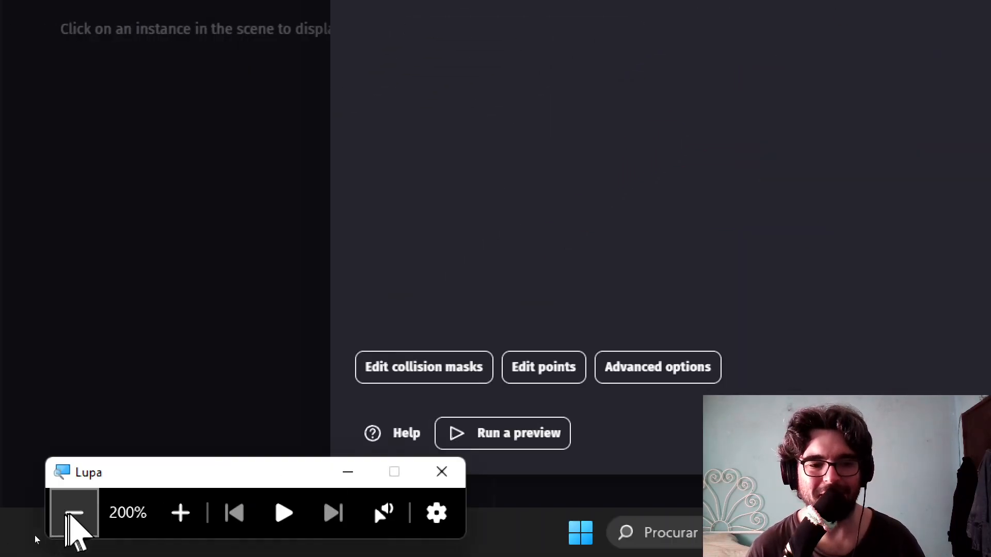
{"action": "left_click", "coordinate": [73, 514]}
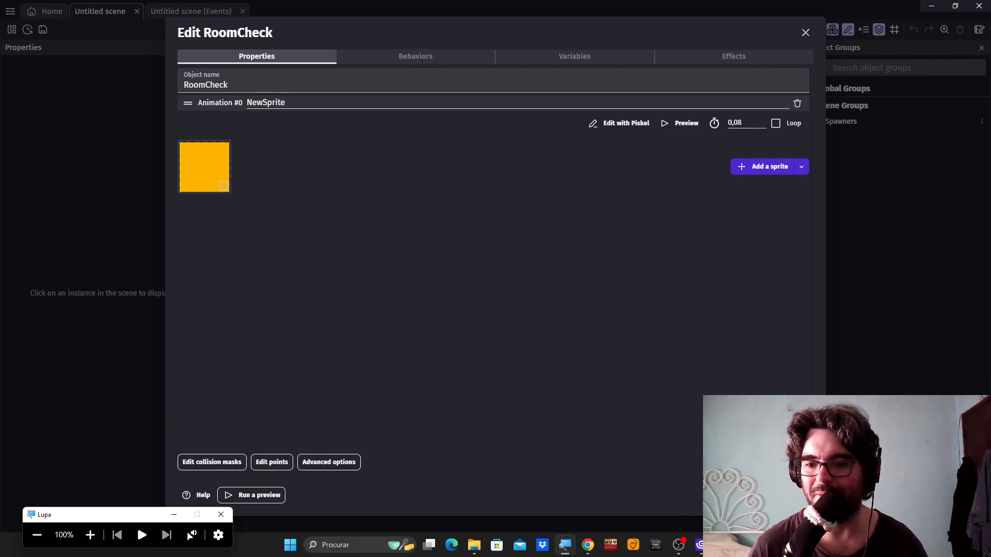
{"action": "left_click", "coordinate": [800, 495]}
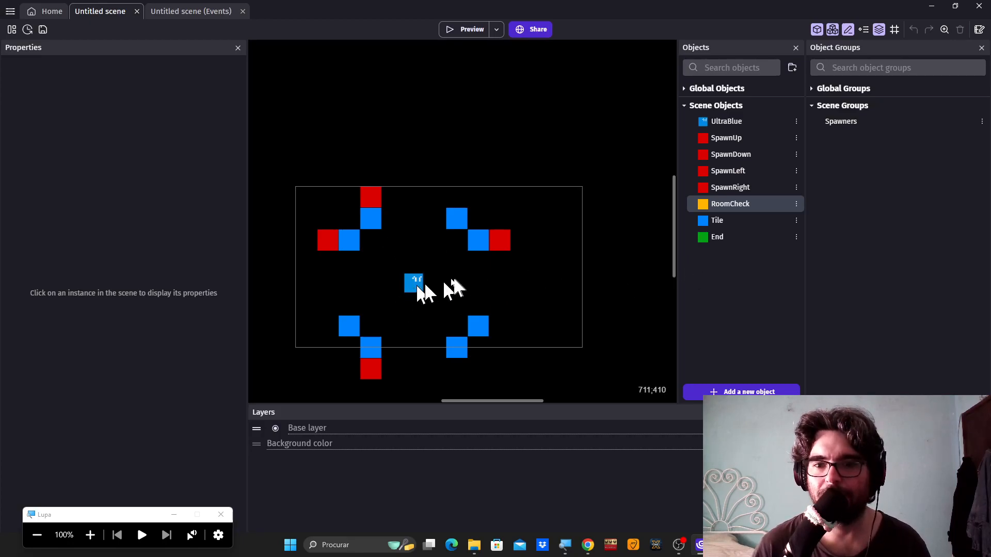
Move the UltraBlue instance to X 480, Y 480 and place a RoomCheck instance at X 480, Y 384 in the room's centre.
{"action": "left_click_drag", "start_coordinate": [421, 283], "coordinate": [417, 314]}
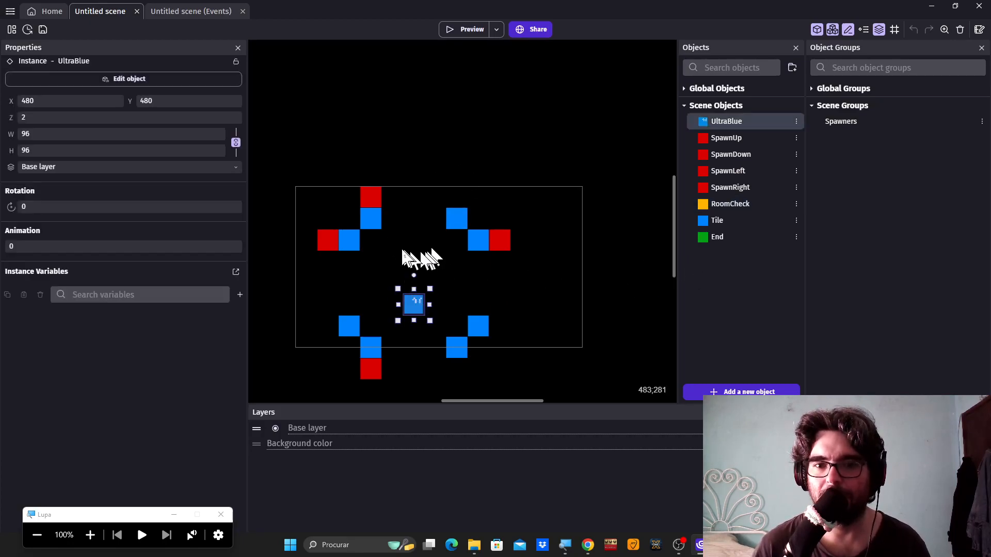
{"action": "left_click", "coordinate": [428, 261]}
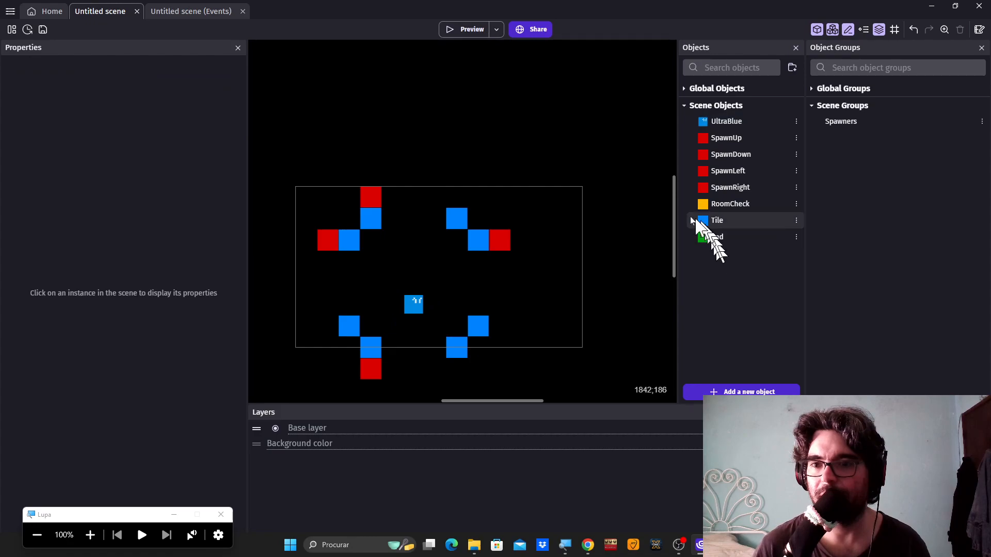
{"action": "left_click_drag", "start_coordinate": [706, 203], "coordinate": [412, 281]}
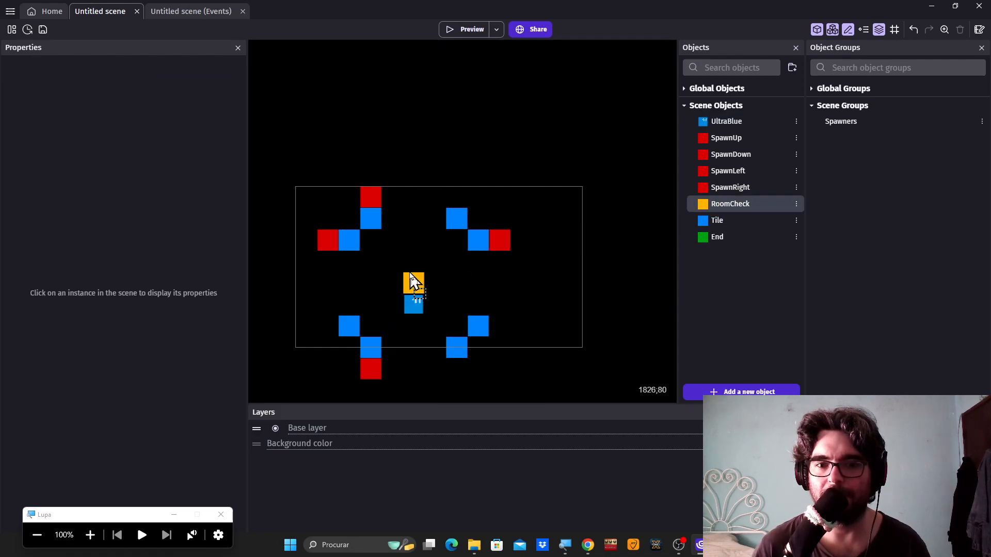
{"action": "left_click", "coordinate": [416, 286]}
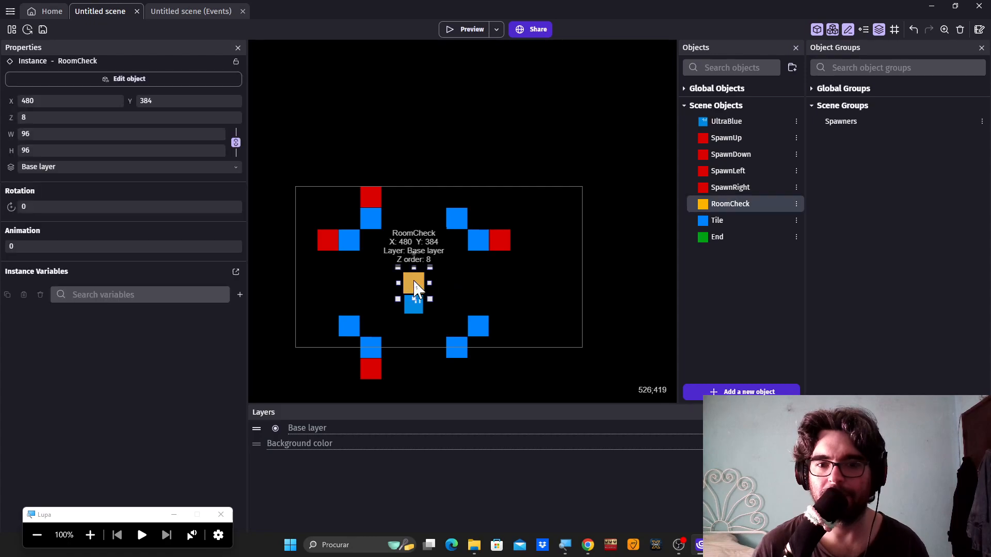
{"action": "left_click", "coordinate": [447, 289]}
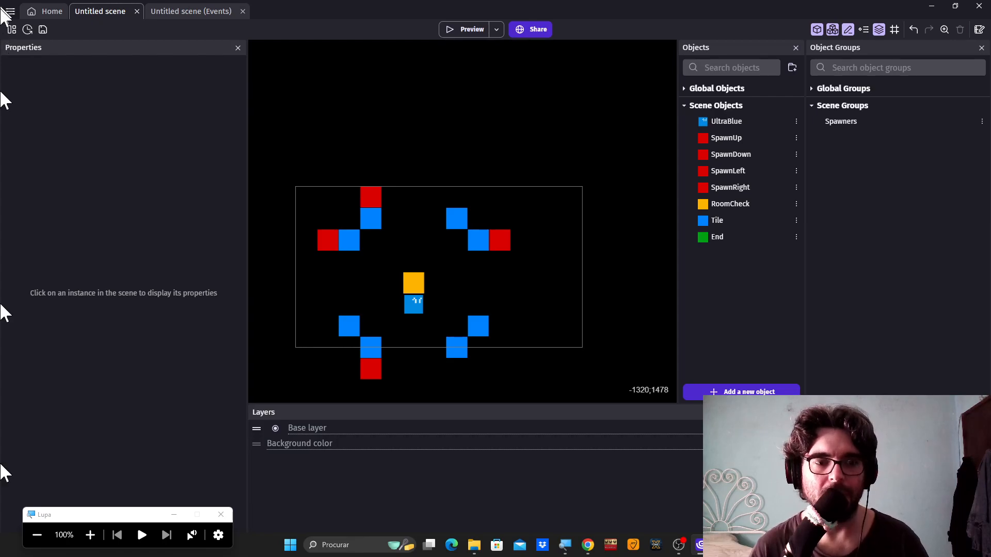
Open the external layouts RoomUp, RoomDown, RoomLeft, RoomRight, 3WayUp, 3WayLeft and 3WayRight for editing.
{"action": "left_click", "coordinate": [89, 536]}
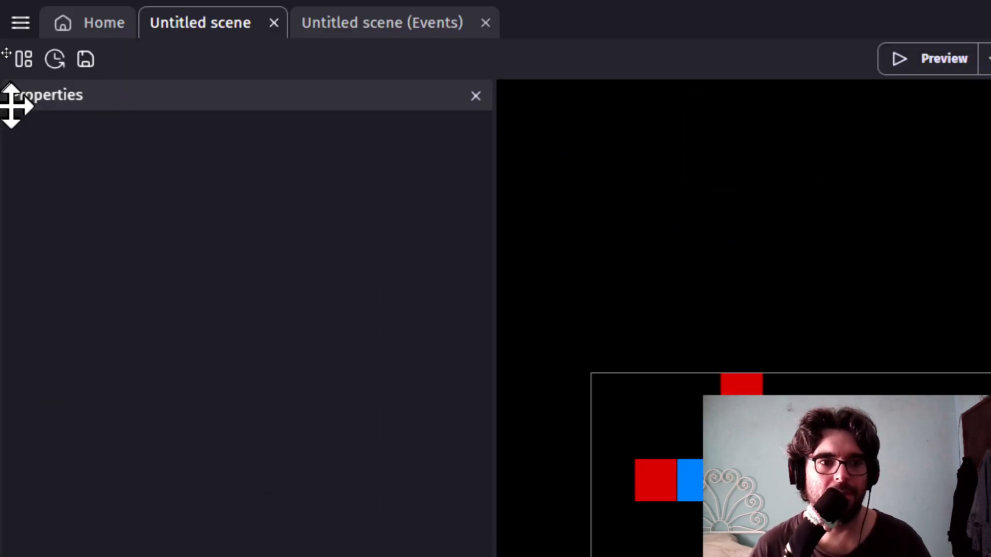
{"action": "left_click", "coordinate": [23, 59]}
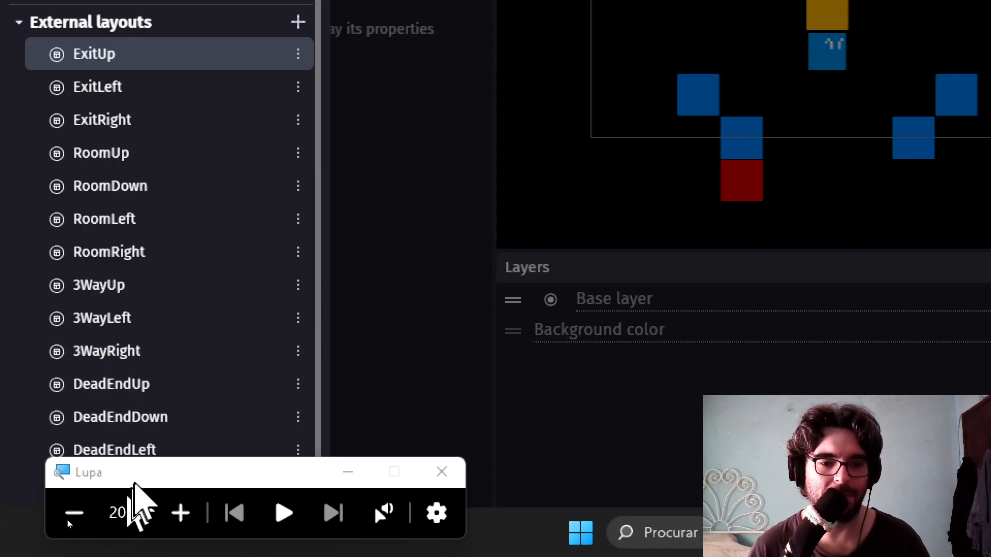
{"action": "left_click_drag", "start_coordinate": [139, 480], "coordinate": [101, 556]}
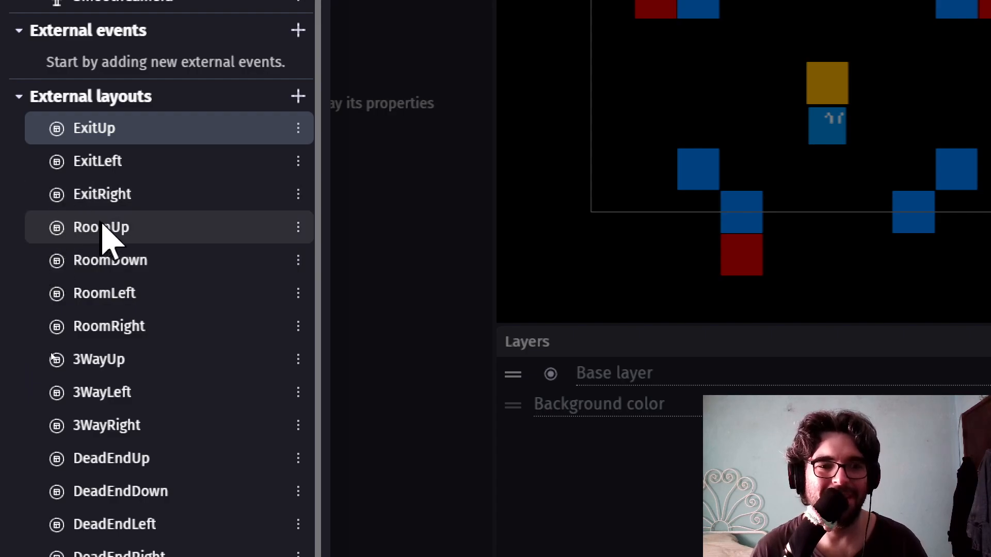
{"action": "left_click", "coordinate": [125, 228]}
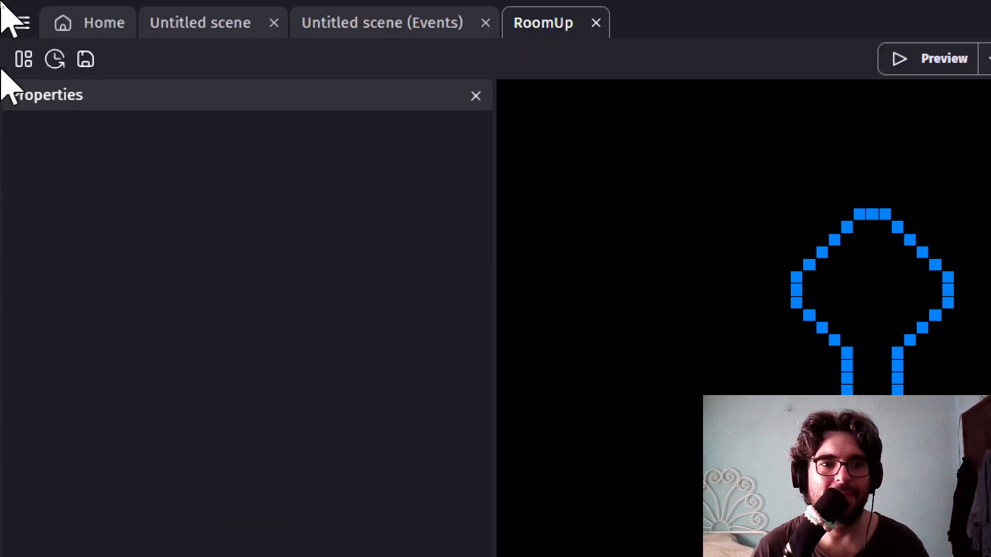
{"action": "left_click", "coordinate": [16, 51]}
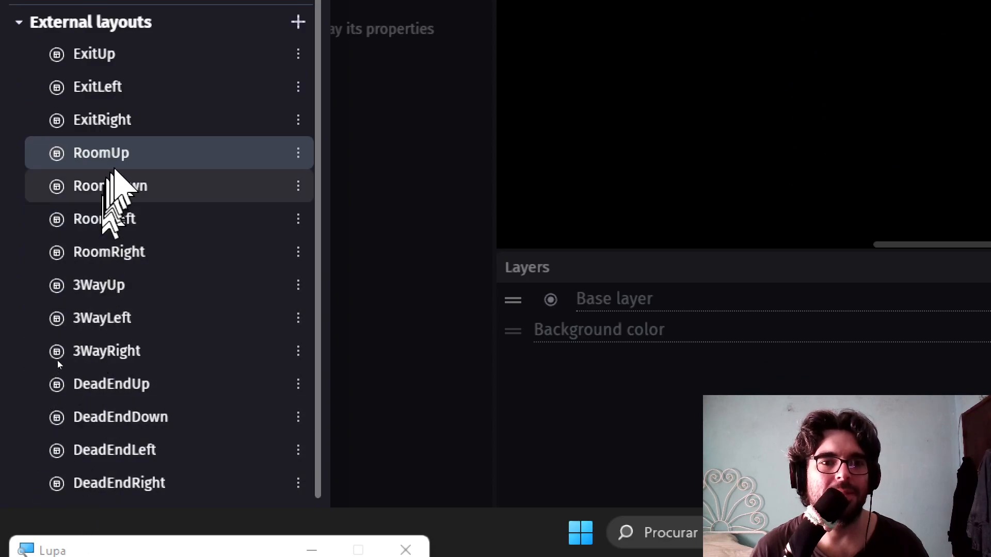
{"action": "left_click", "coordinate": [147, 189]}
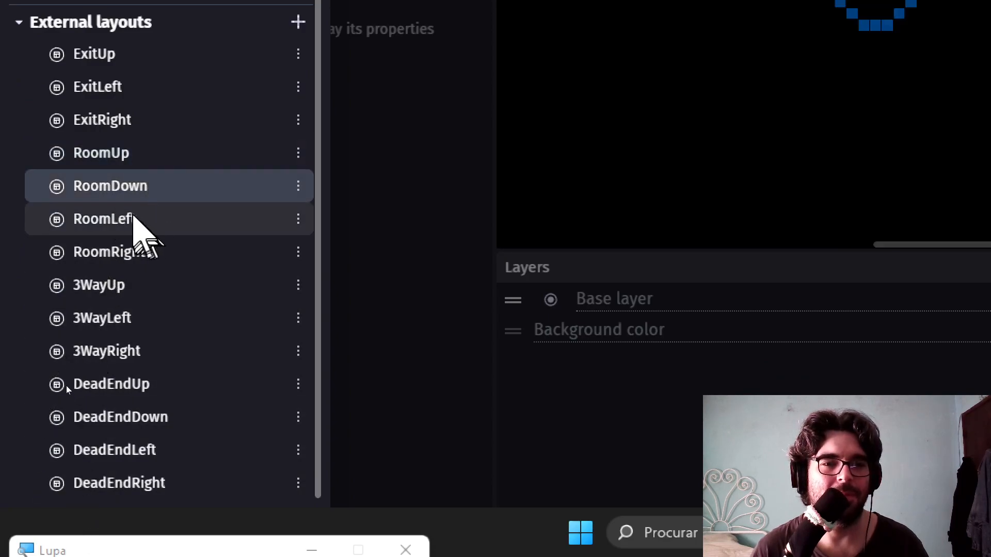
{"action": "left_click", "coordinate": [135, 219]}
{"action": "left_click", "coordinate": [120, 252]}
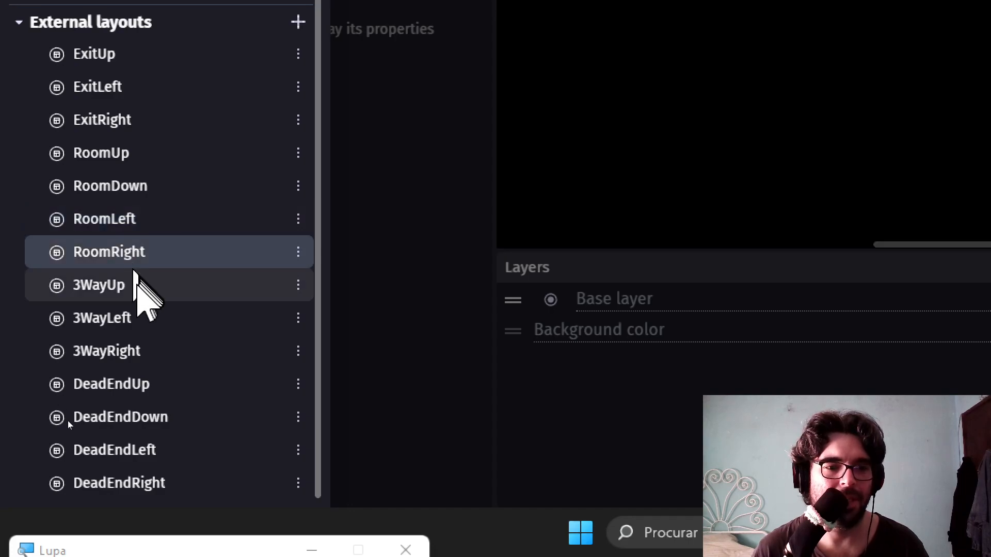
{"action": "left_click", "coordinate": [136, 287]}
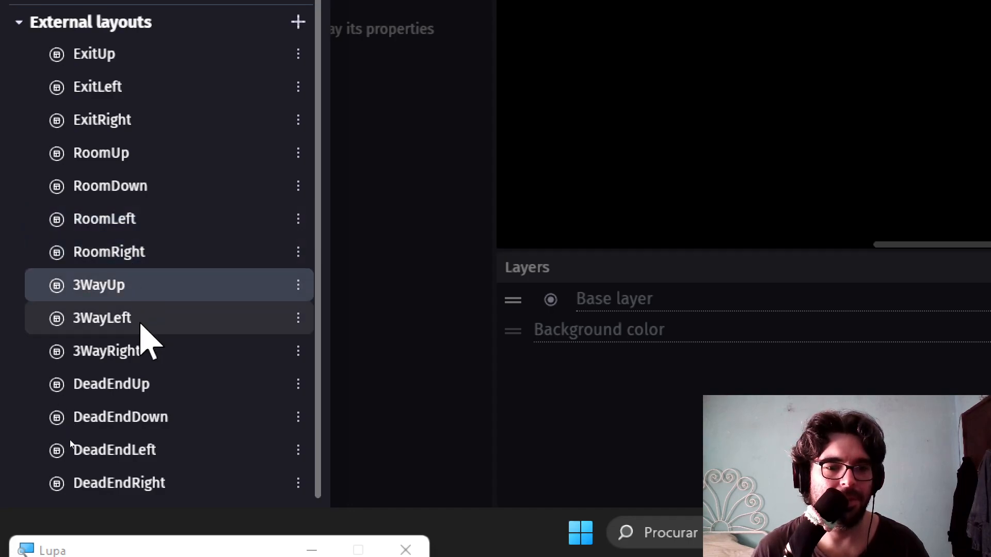
{"action": "left_click", "coordinate": [140, 324]}
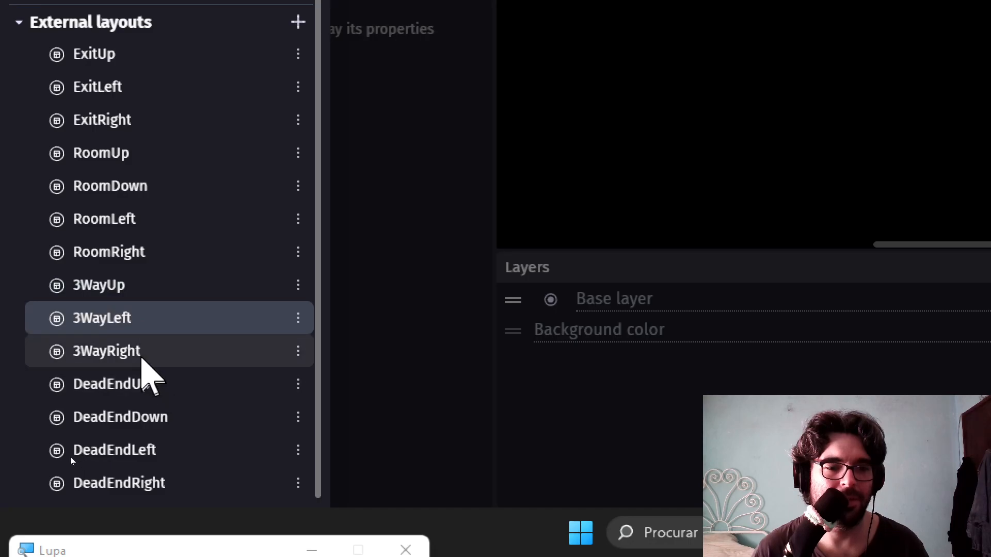
{"action": "left_click", "coordinate": [141, 356]}
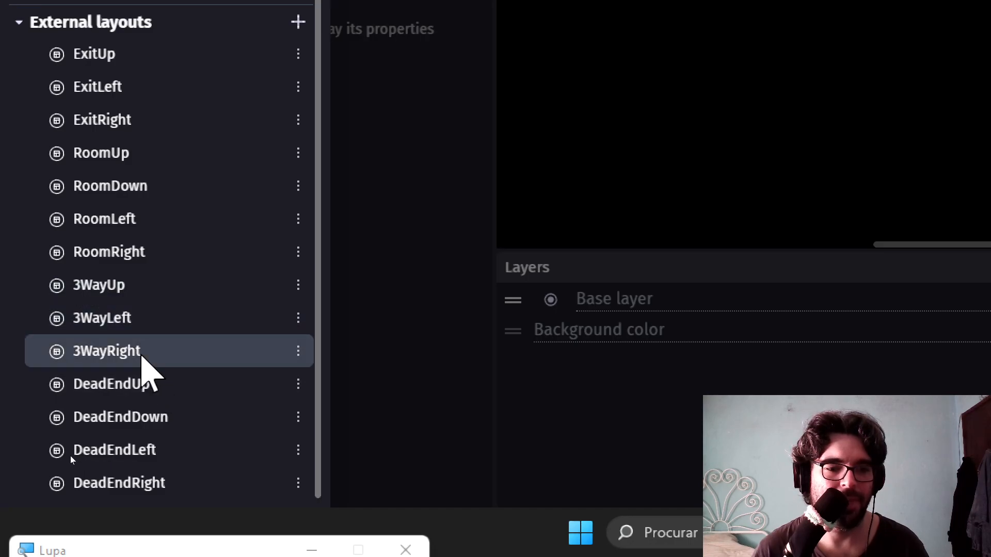
{"action": "left_click", "coordinate": [365, 383]}
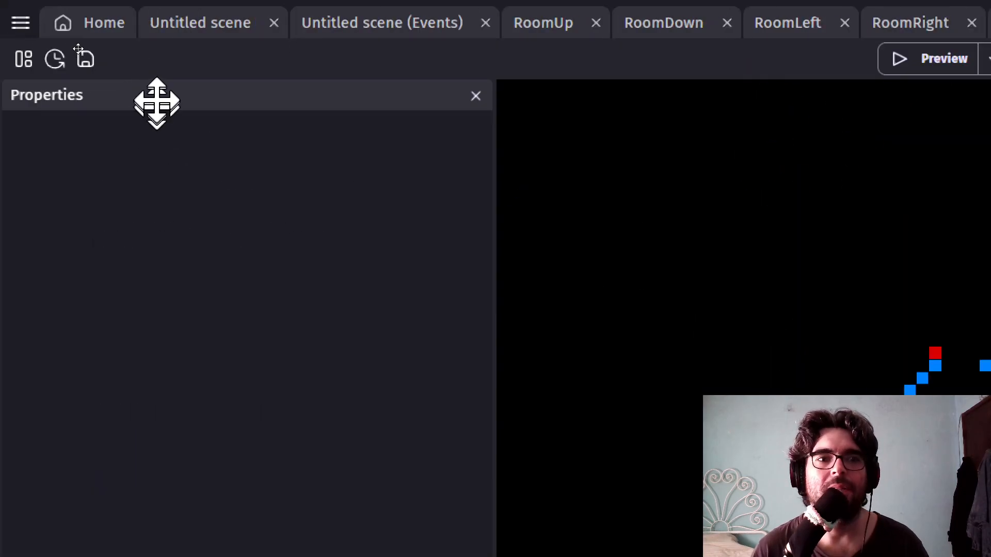
Place a copy of the RoomCheck instance in the centre of the RoomUp room and close that layout.
{"action": "left_click", "coordinate": [544, 32]}
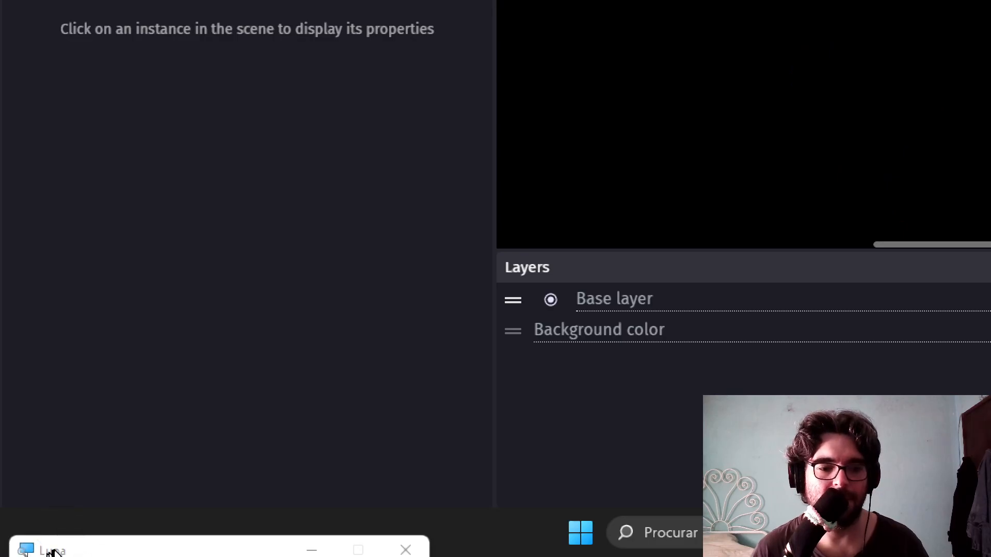
{"action": "left_click", "coordinate": [64, 496]}
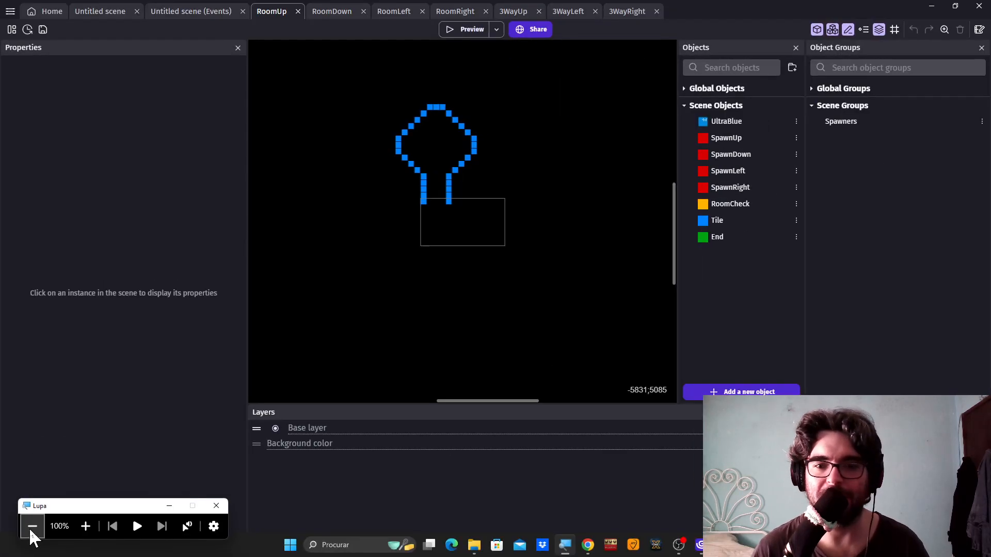
{"action": "scroll", "coordinate": [330, 323], "scroll_direction": "up", "scroll_amount": 3, "text": "ctrl"}
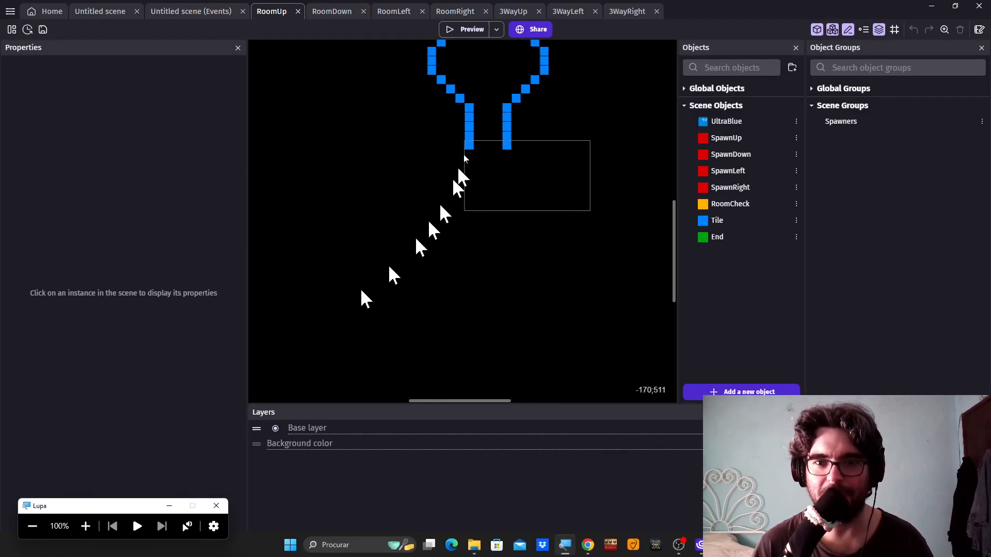
{"action": "scroll", "coordinate": [474, 204], "scroll_direction": "down", "scroll_amount": 2, "text": "ctrl"}
{"action": "middle_click_drag", "start_coordinate": [476, 203], "coordinate": [444, 380]}
{"action": "scroll", "coordinate": [442, 378], "scroll_direction": "up", "scroll_amount": 4}
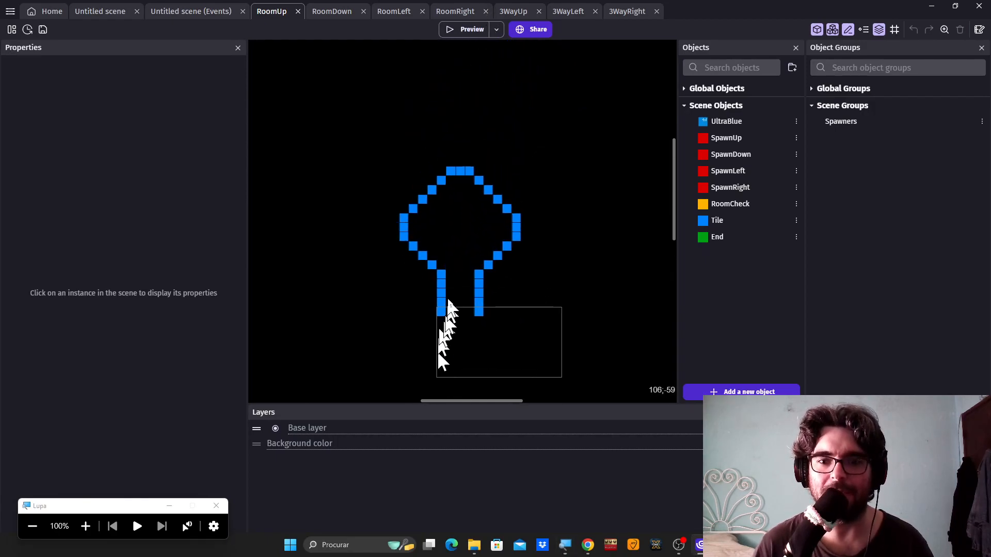
{"action": "key", "text": "ctrl+v"}
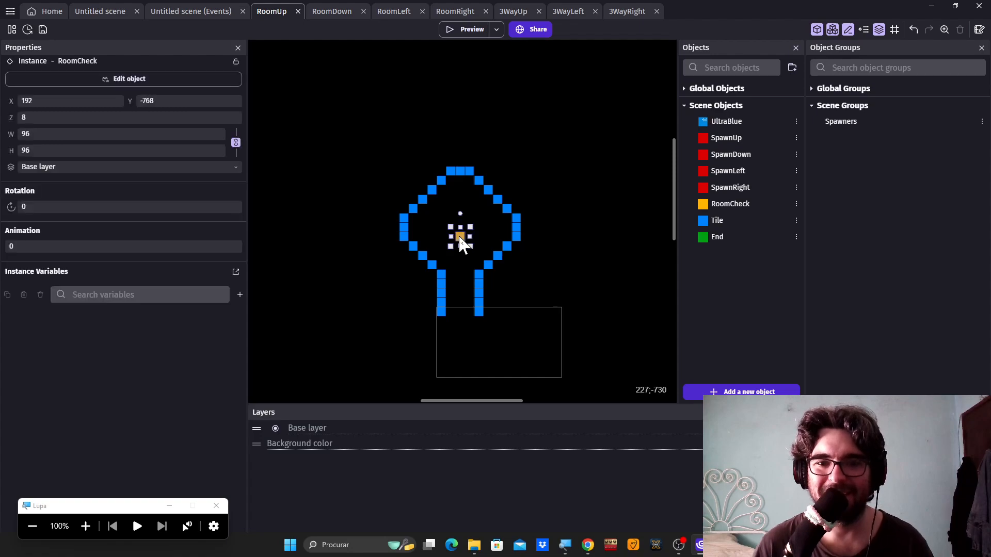
{"action": "left_click_drag", "start_coordinate": [459, 237], "coordinate": [460, 231]}
{"action": "left_click", "coordinate": [459, 258]}
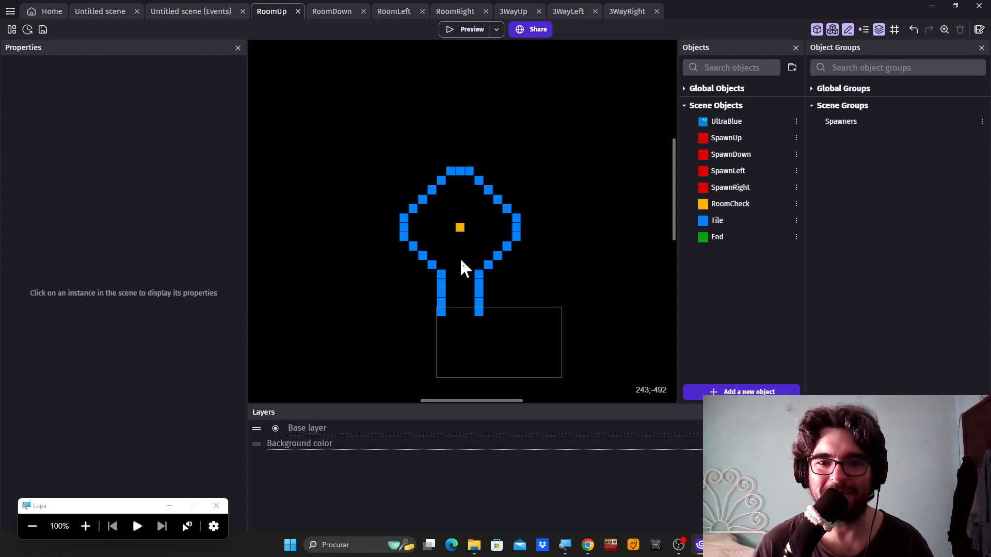
{"action": "left_click", "coordinate": [298, 14]}
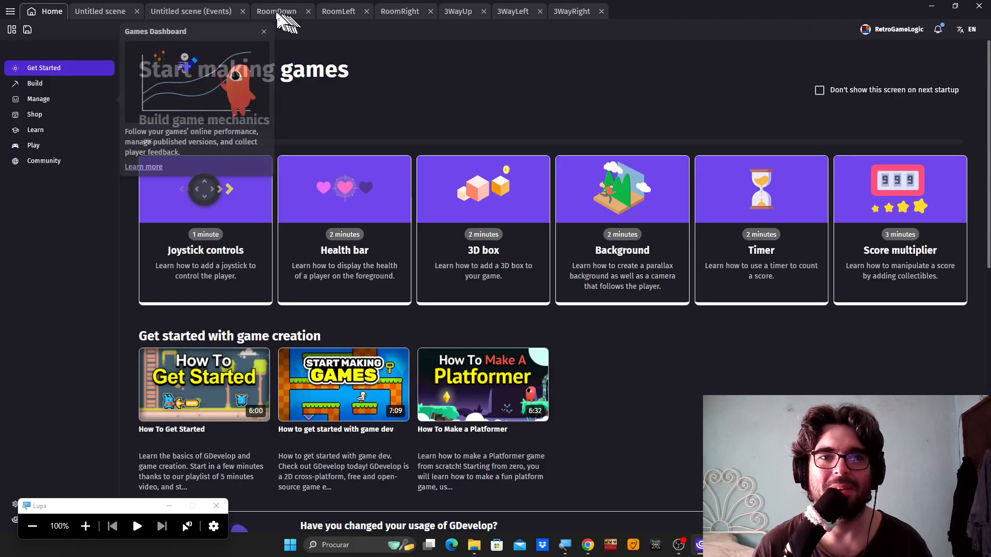
In the RoomDown layout, place a RoomCheck instance in the centre of the diamond-shaped room.
{"action": "left_click", "coordinate": [274, 12]}
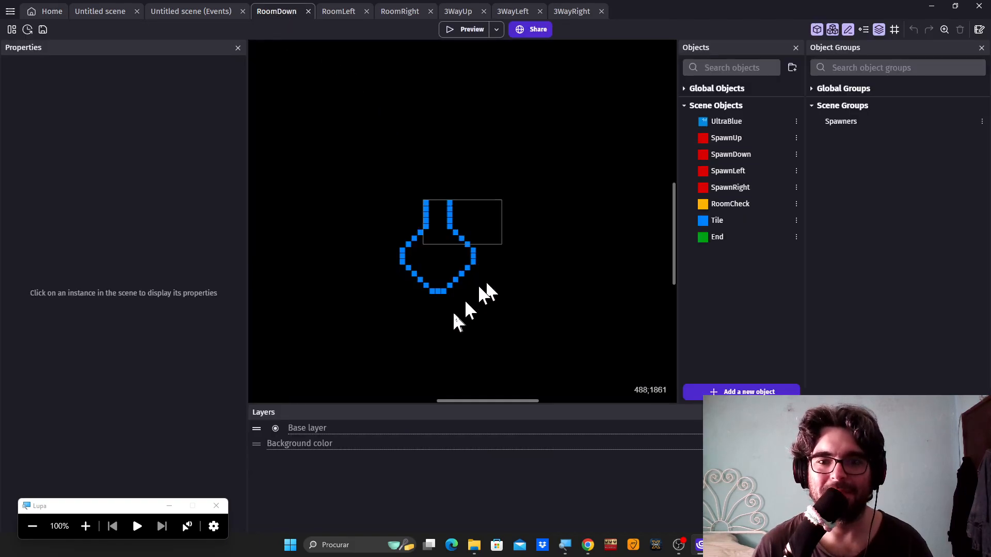
{"action": "left_click", "coordinate": [438, 260]}
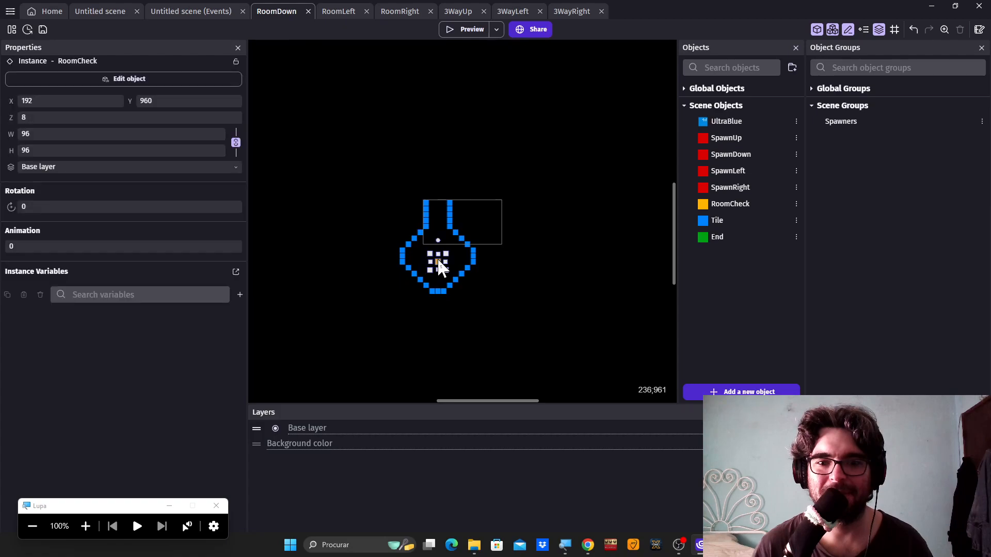
{"action": "left_click", "coordinate": [450, 311]}
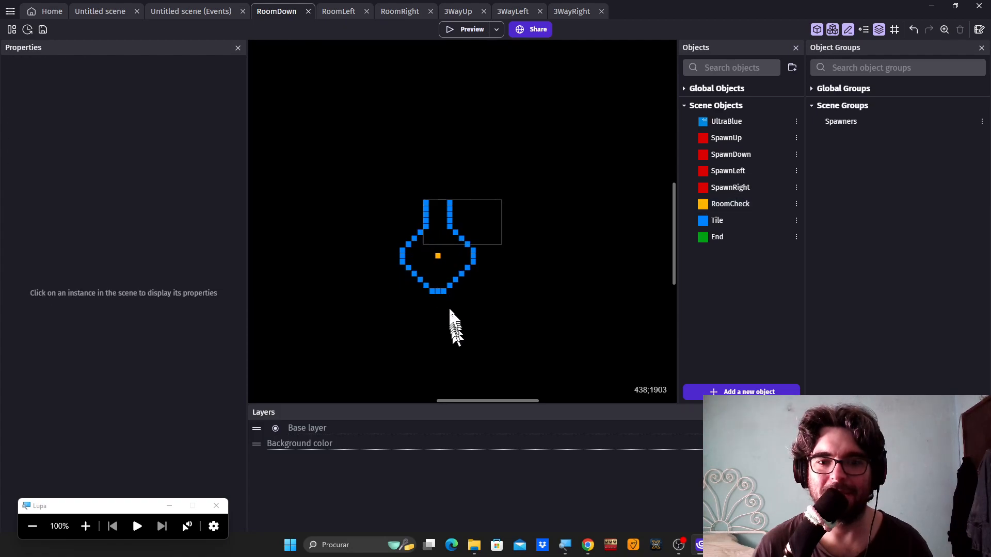
{"action": "scroll", "coordinate": [450, 286], "scroll_direction": "up", "scroll_amount": 1, "text": "ctrl"}
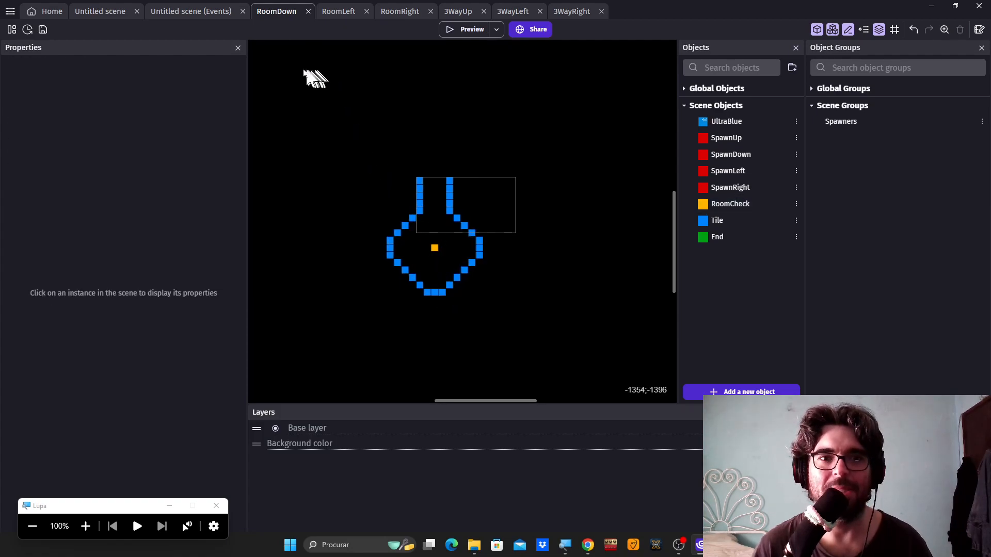
In the RoomLeft layout, place a RoomCheck instance at X -864, Y 192 in the room's centre.
{"action": "left_click", "coordinate": [337, 11]}
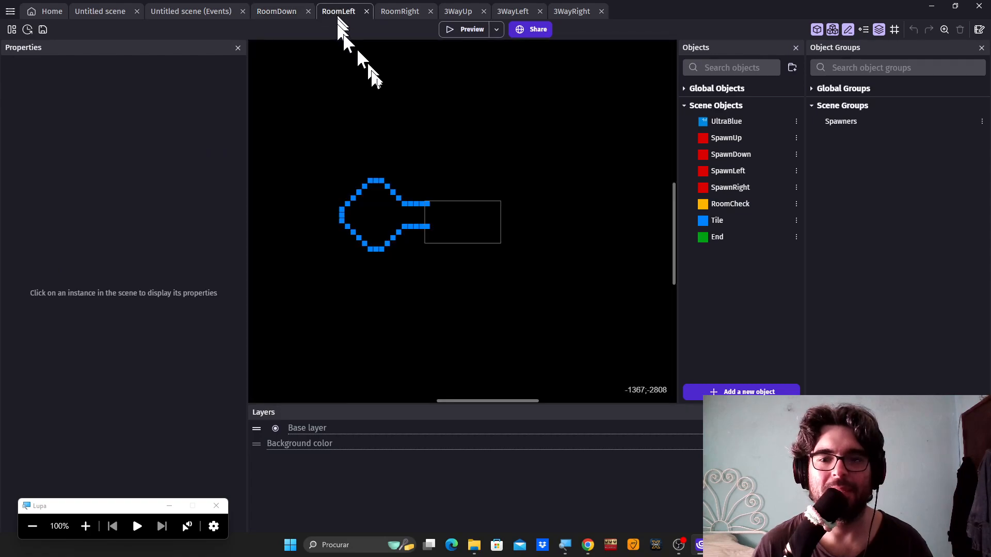
{"action": "scroll", "coordinate": [382, 219], "scroll_direction": "up", "scroll_amount": 2, "text": "ctrl"}
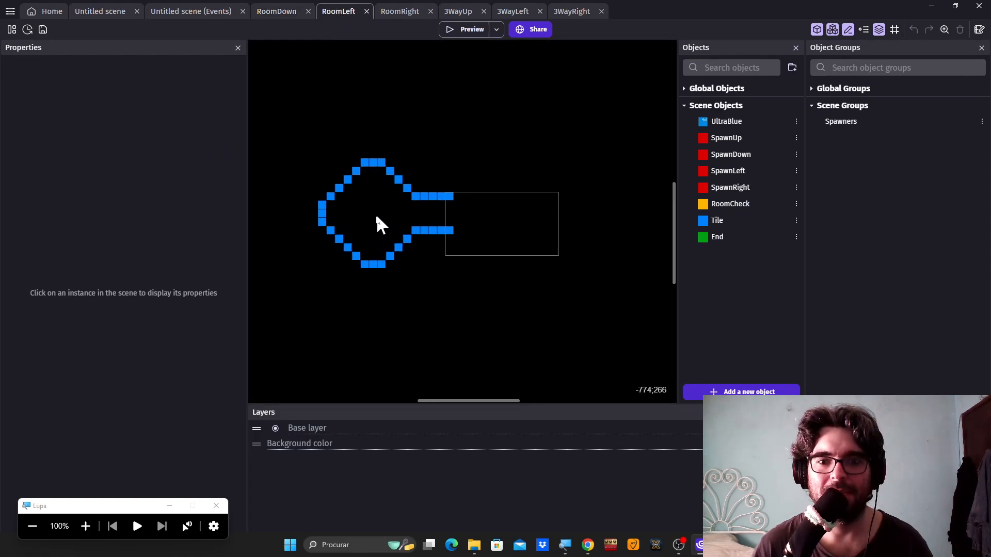
{"action": "left_click", "coordinate": [373, 215]}
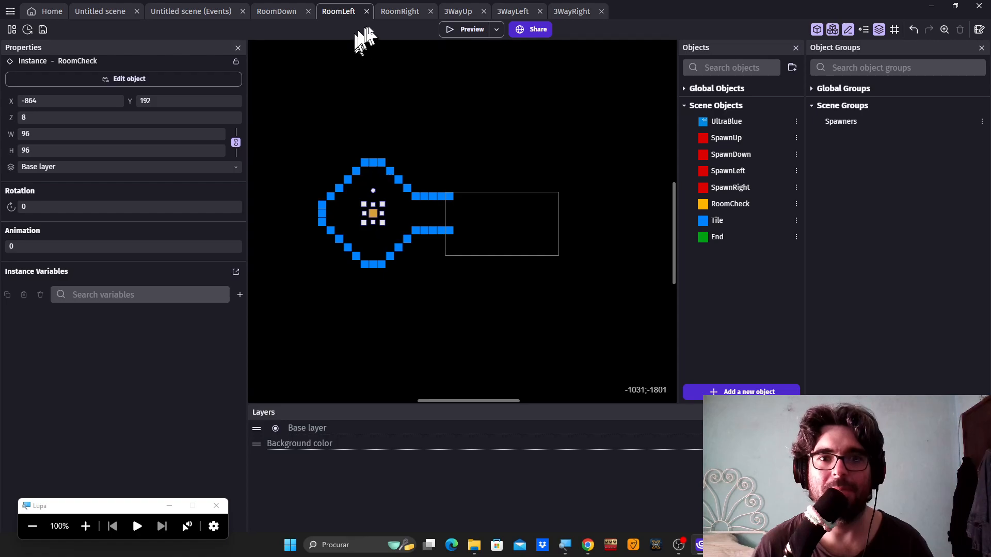
In the RoomRight layout, place a RoomCheck instance in the centre of the diamond-shaped room.
{"action": "left_click", "coordinate": [399, 11]}
{"action": "scroll", "coordinate": [484, 216], "scroll_direction": "up", "scroll_amount": 4, "text": "ctrl"}
{"action": "left_click", "coordinate": [471, 215]}
{"action": "left_click", "coordinate": [460, 321]}
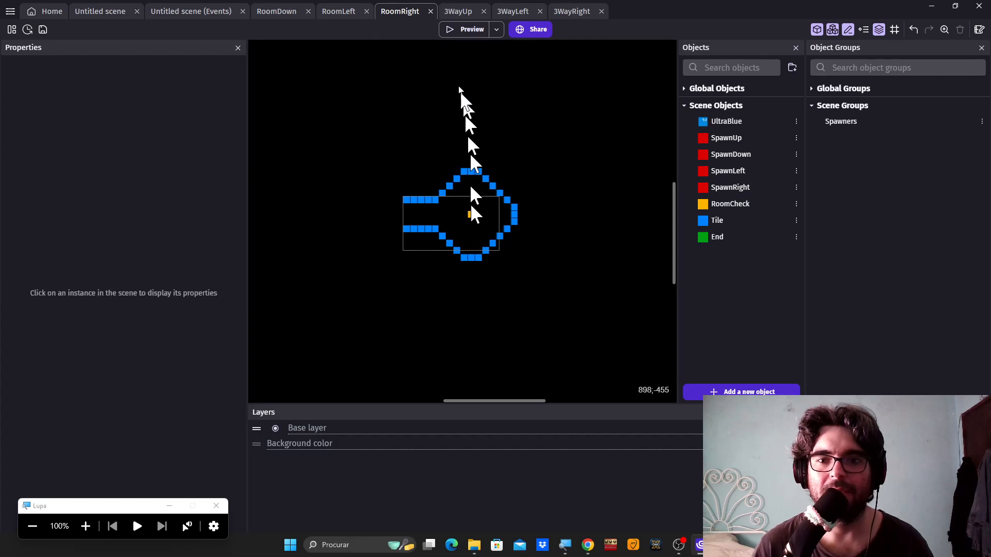
In the 3WayUp layout, place a RoomCheck instance and shift it up one tile to the room's centre.
{"action": "left_click", "coordinate": [455, 11]}
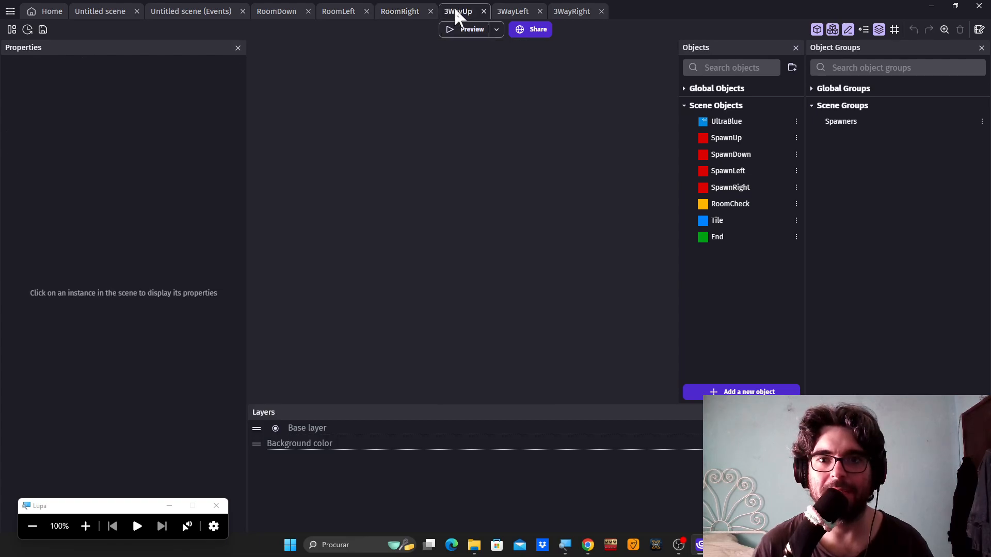
{"action": "scroll", "coordinate": [436, 174], "scroll_direction": "up", "scroll_amount": 5}
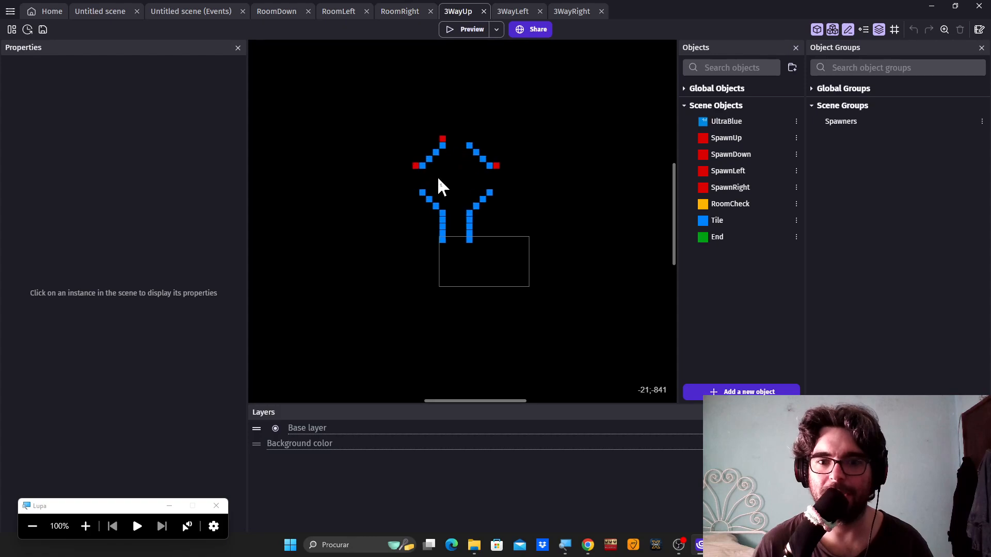
{"action": "key", "text": "ctrl+v"}
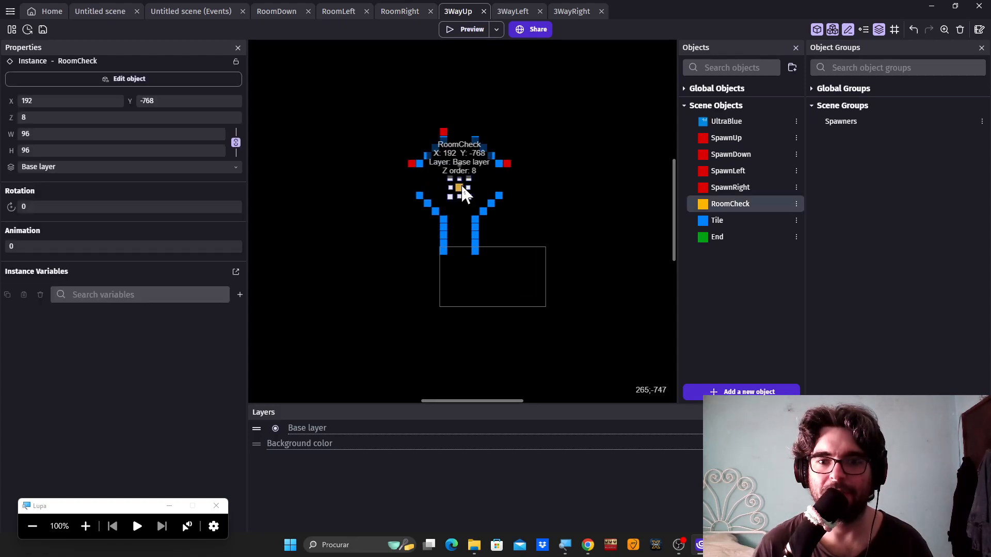
{"action": "left_click", "coordinate": [456, 128]}
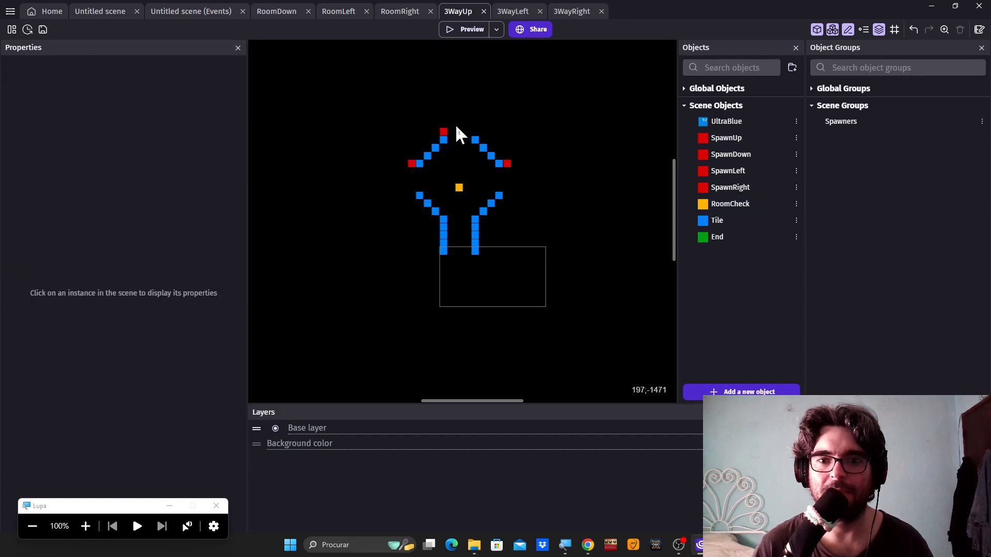
{"action": "left_click_drag", "start_coordinate": [459, 188], "coordinate": [459, 179]}
{"action": "left_click", "coordinate": [460, 196]}
{"action": "left_click", "coordinate": [459, 176]}
{"action": "left_click", "coordinate": [457, 198]}
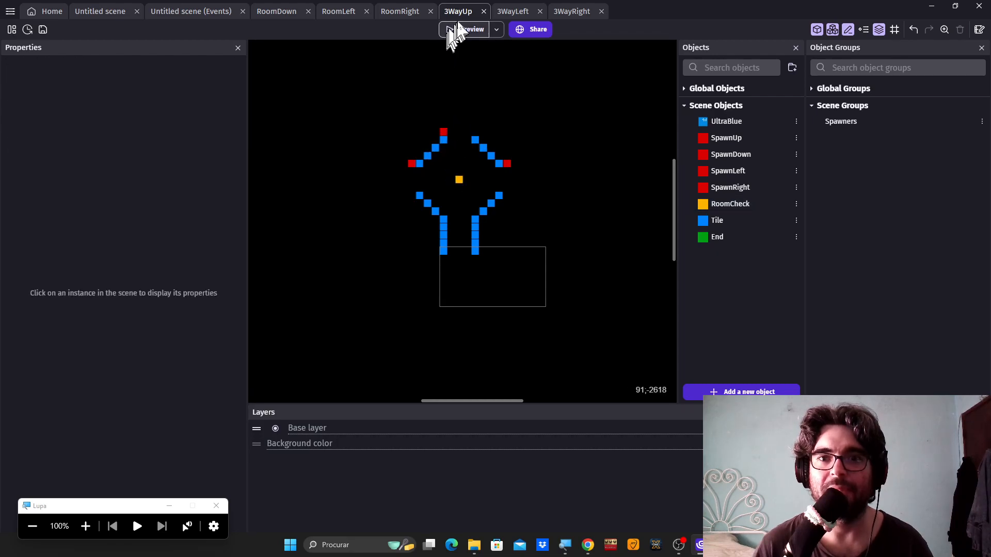
In the 3WayLeft layout, place a RoomCheck instance and shift it down one tile to the room's centre.
{"action": "left_click", "coordinate": [506, 8]}
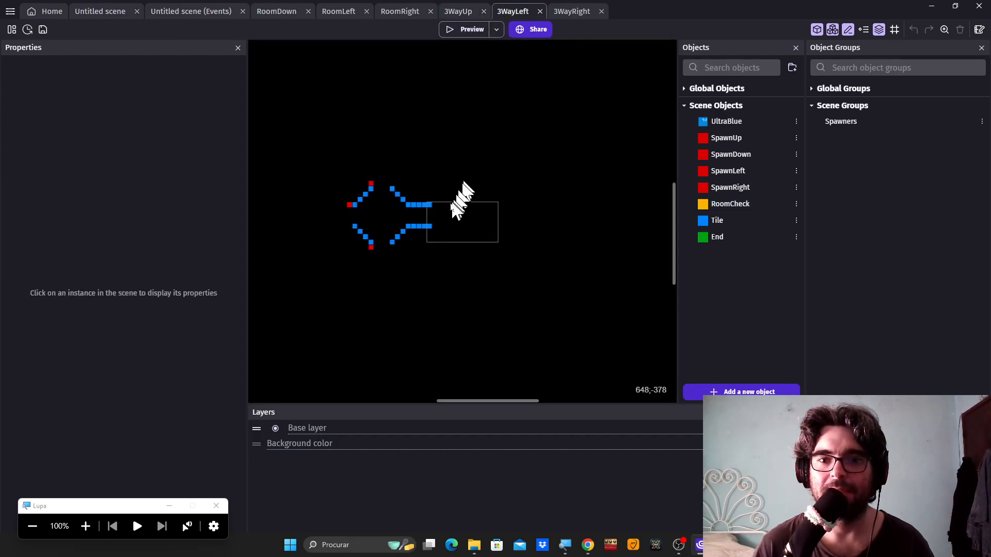
{"action": "scroll", "coordinate": [369, 207], "scroll_direction": "up", "scroll_amount": 3}
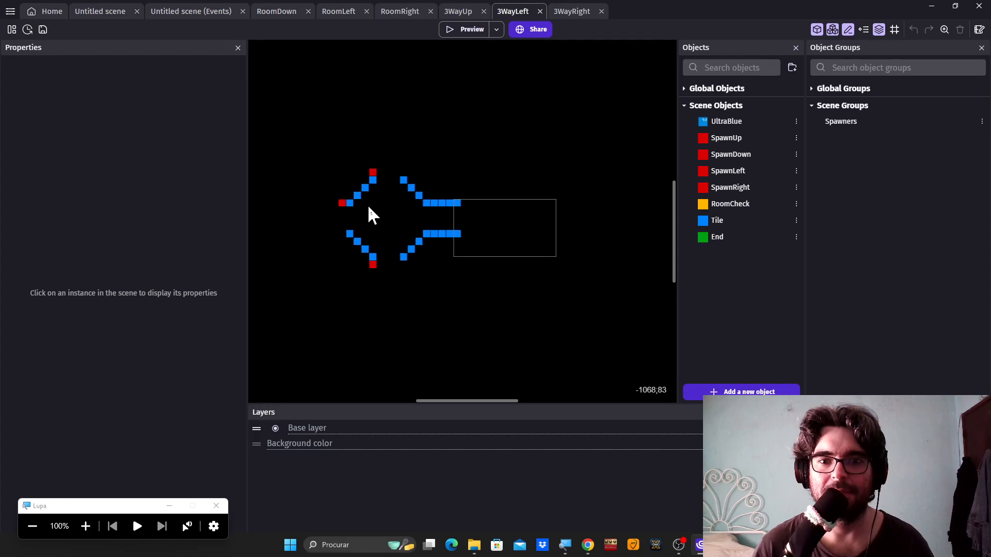
{"action": "left_click", "coordinate": [392, 224]}
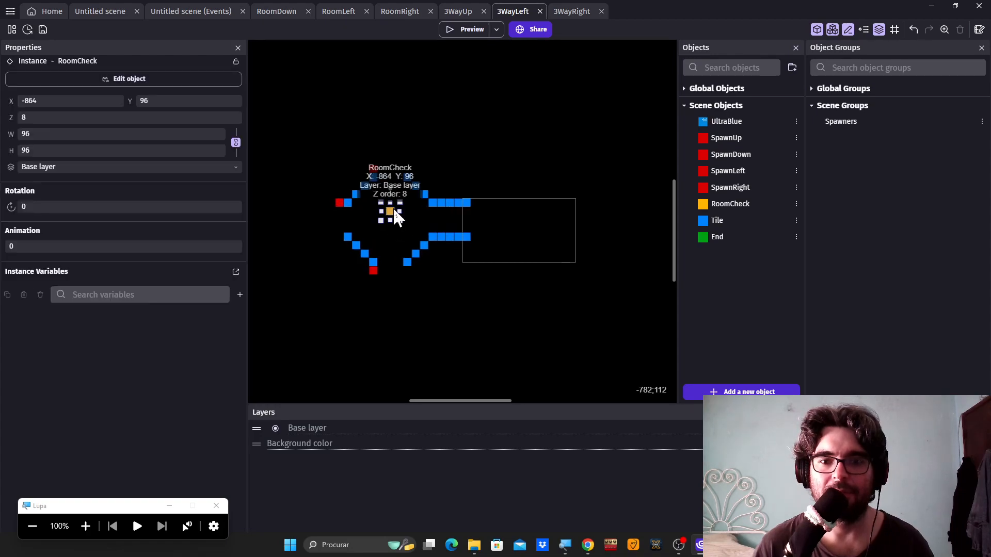
{"action": "left_click_drag", "start_coordinate": [391, 209], "coordinate": [388, 218]}
{"action": "left_click", "coordinate": [392, 241]}
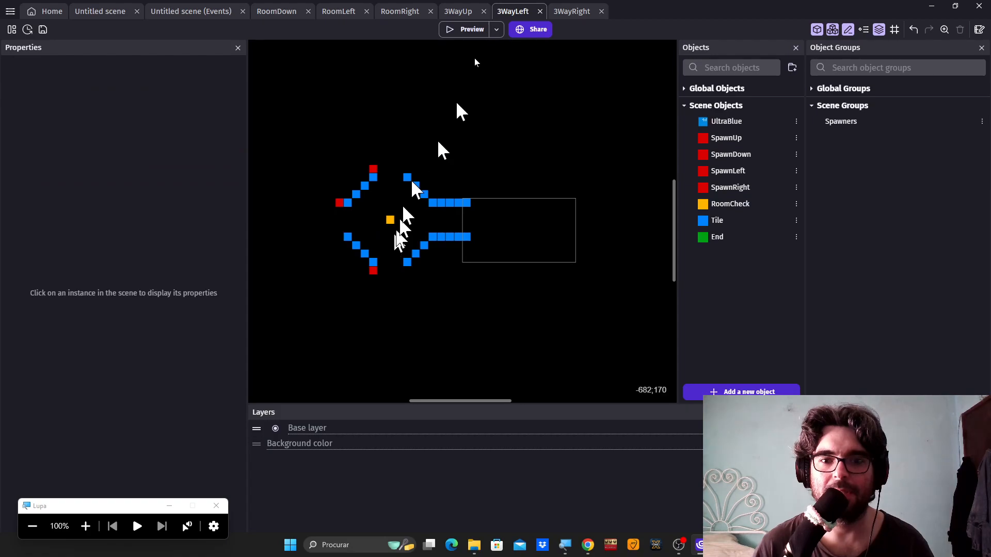
In the 3WayRight layout, place a RoomCheck instance at X 864, Y 192 in the room's centre.
{"action": "left_click", "coordinate": [566, 11]}
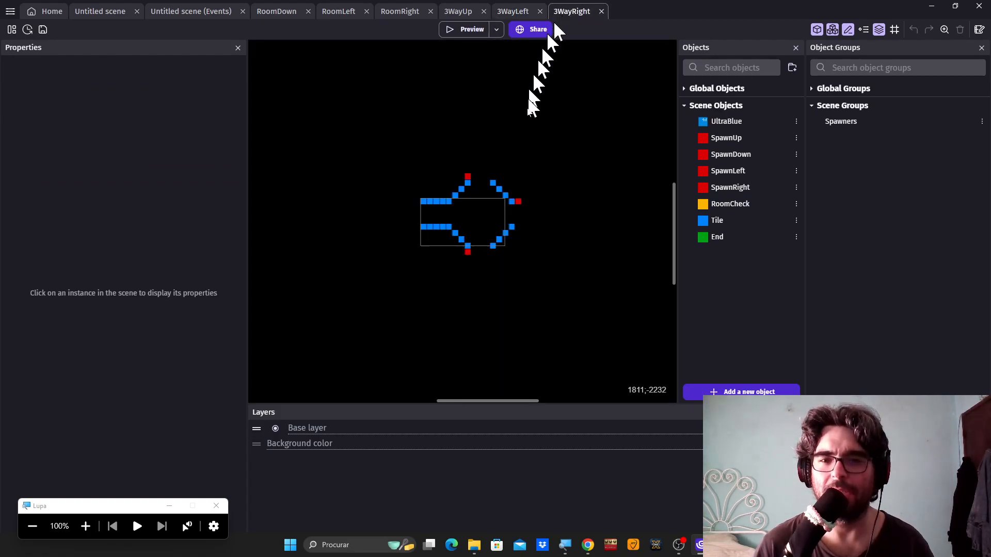
{"action": "scroll", "coordinate": [509, 206], "scroll_direction": "up", "scroll_amount": 4}
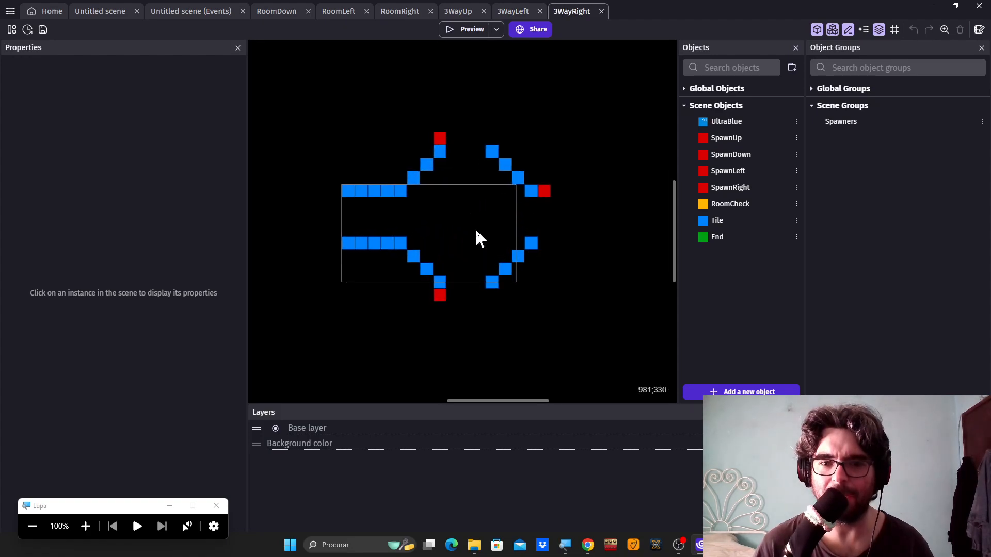
{"action": "key", "text": "ctrl+v"}
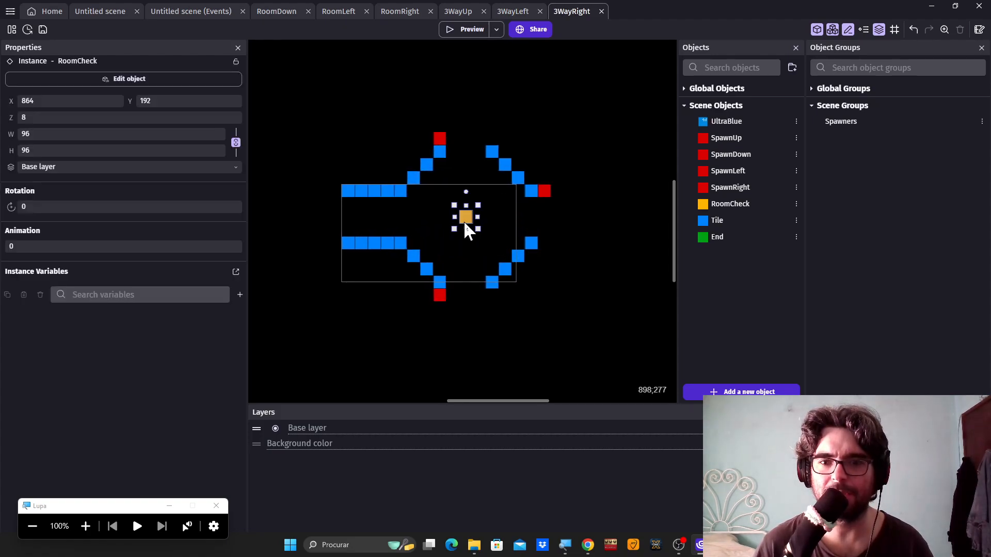
{"action": "left_click", "coordinate": [464, 253]}
{"action": "scroll", "coordinate": [467, 258], "scroll_direction": "down", "scroll_amount": 4}
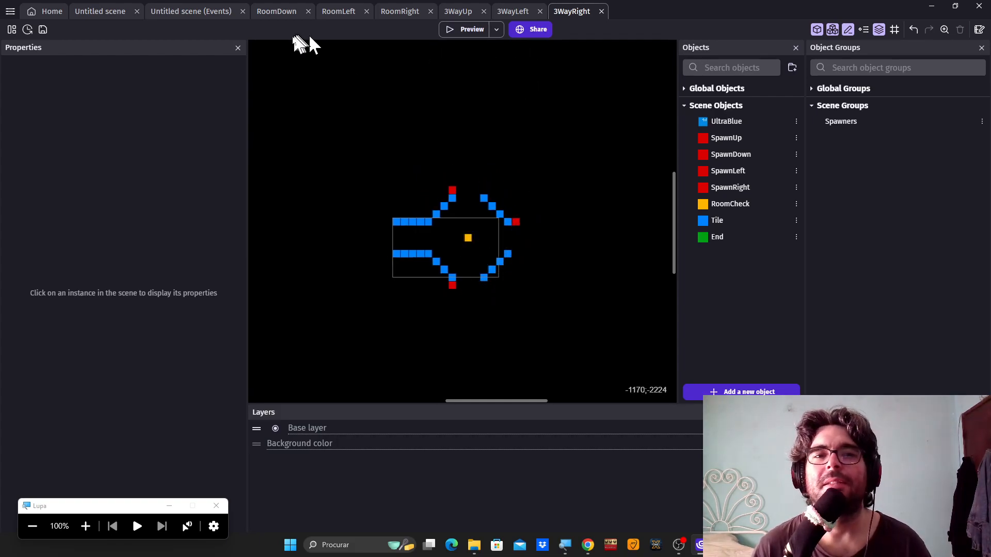
Close the RoomDown, RoomLeft, RoomRight, 3WayUp, 3WayLeft and 3WayRight layouts and return to the main scene's events.
{"action": "left_click", "coordinate": [221, 11]}
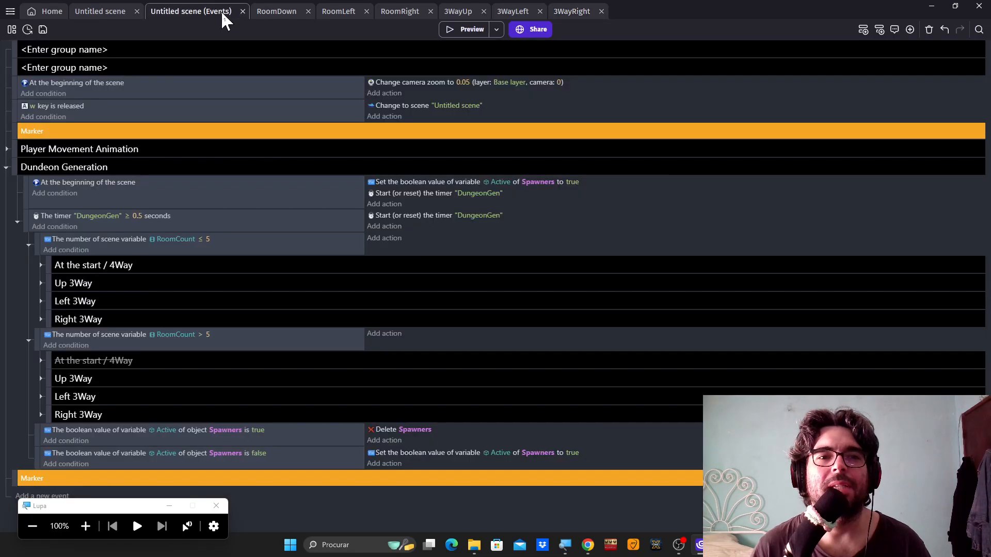
{"action": "left_click", "coordinate": [276, 12]}
{"action": "left_click", "coordinate": [308, 11]}
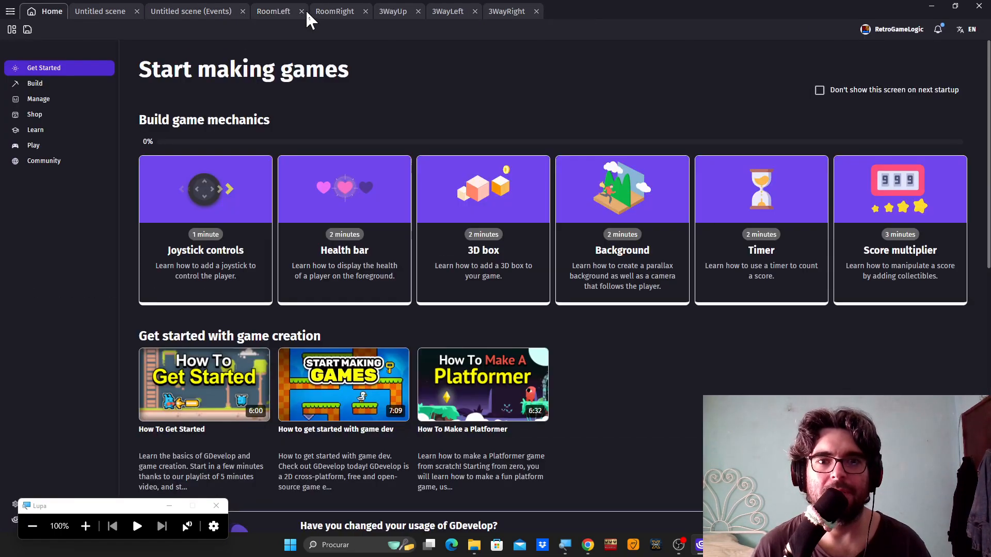
{"action": "left_click", "coordinate": [308, 11]}
{"action": "left_click", "coordinate": [308, 12]}
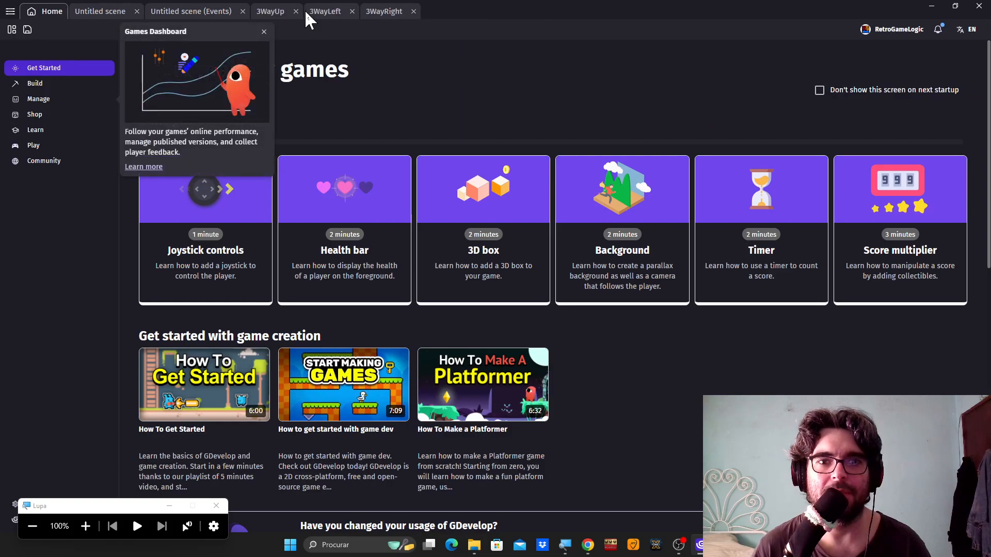
{"action": "left_click", "coordinate": [305, 10]}
{"action": "left_click", "coordinate": [294, 11]}
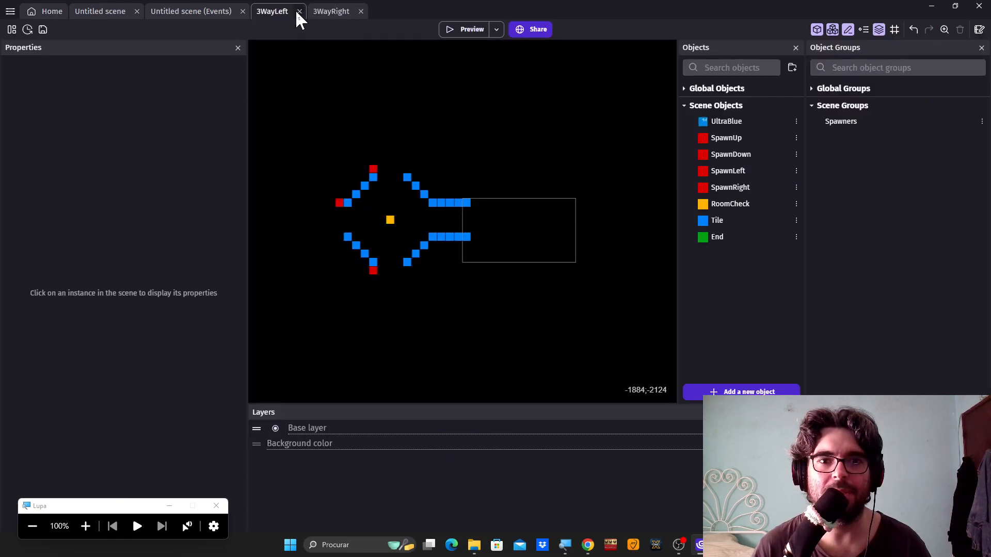
{"action": "left_click", "coordinate": [298, 11]}
{"action": "left_click", "coordinate": [304, 11]}
{"action": "left_click", "coordinate": [197, 10]}
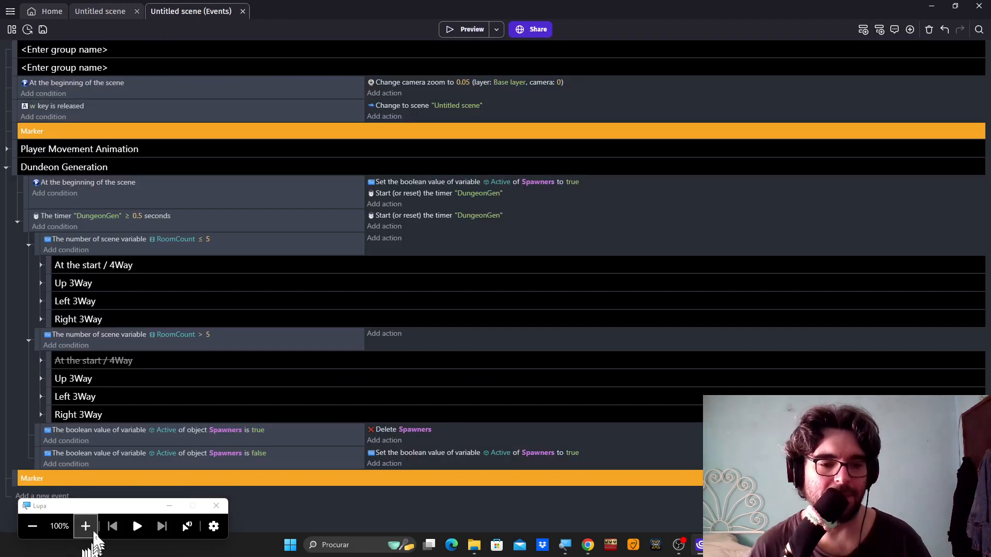
In the main scene, duplicate the RoomCheck object and keep the name RoomCheck2.
{"action": "left_click", "coordinate": [85, 526]}
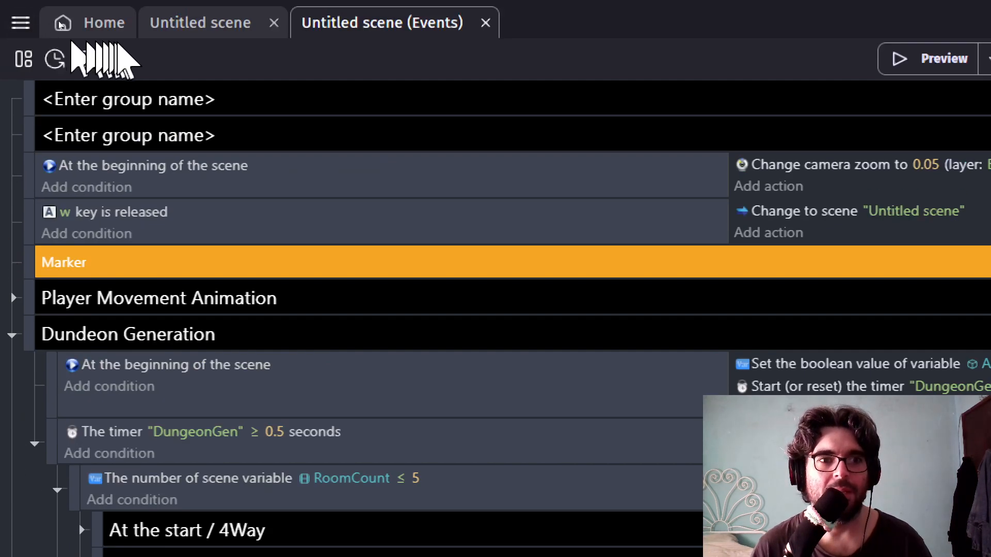
{"action": "left_click", "coordinate": [207, 23]}
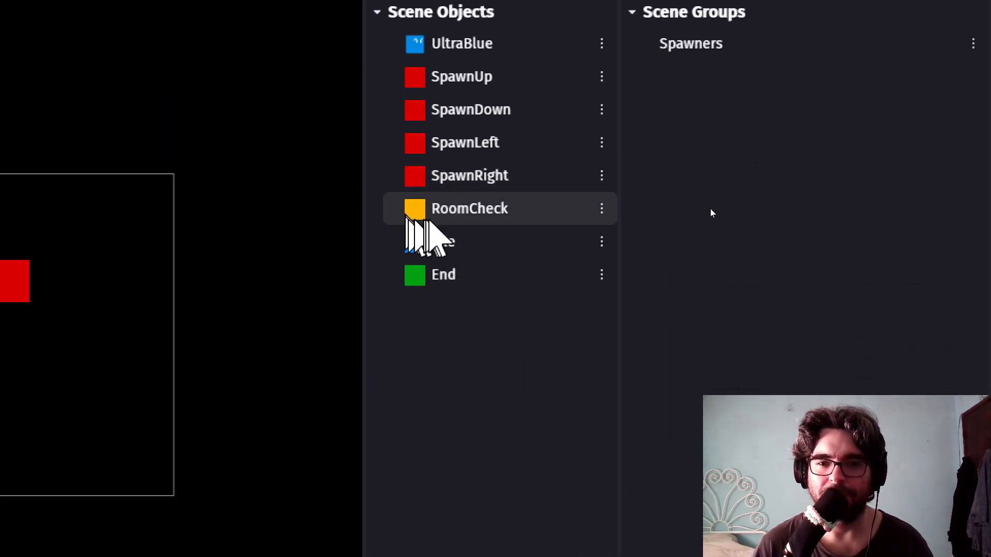
{"action": "right_click", "coordinate": [444, 216]}
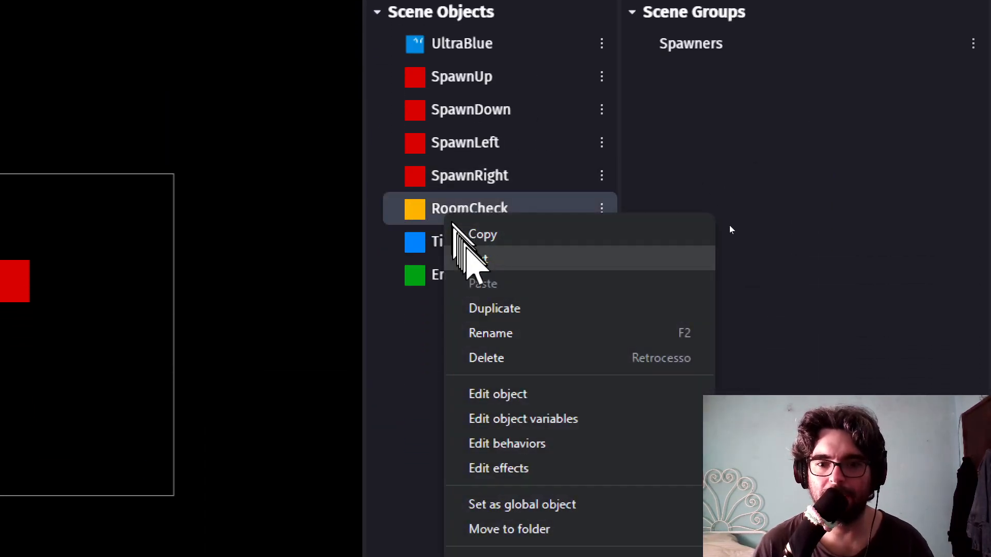
{"action": "left_click", "coordinate": [494, 308]}
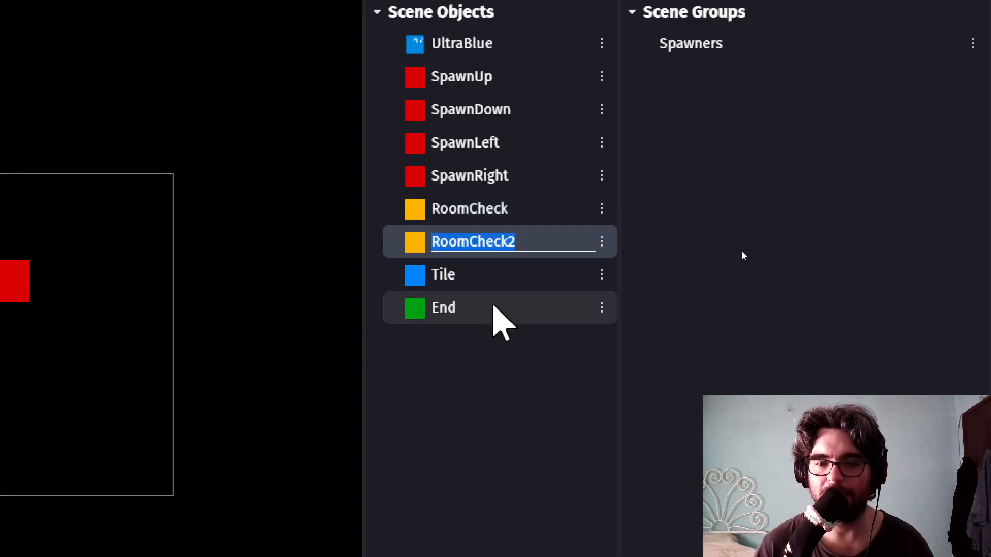
{"action": "key", "text": "Return"}
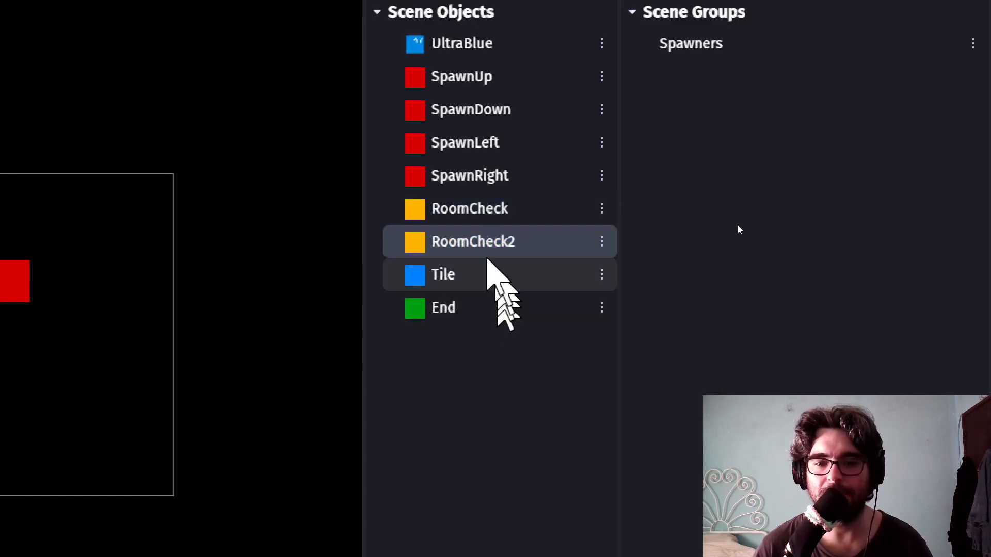
Open RoomCheck2's sprite for editing in Piskel and set it to save without overwriting the original image.
{"action": "double_click", "coordinate": [478, 240]}
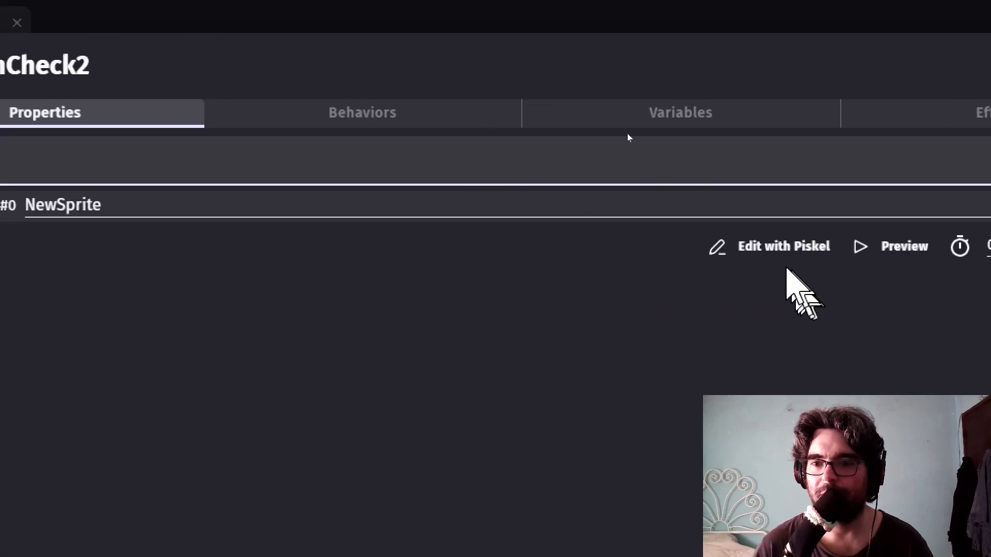
{"action": "left_click", "coordinate": [777, 258]}
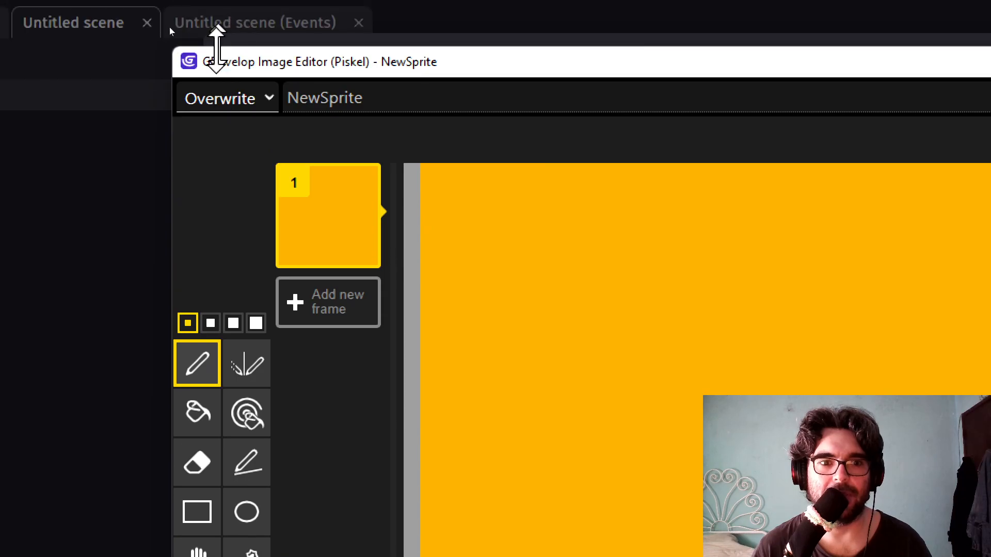
{"action": "left_click", "coordinate": [209, 98]}
{"action": "left_click", "coordinate": [221, 144]}
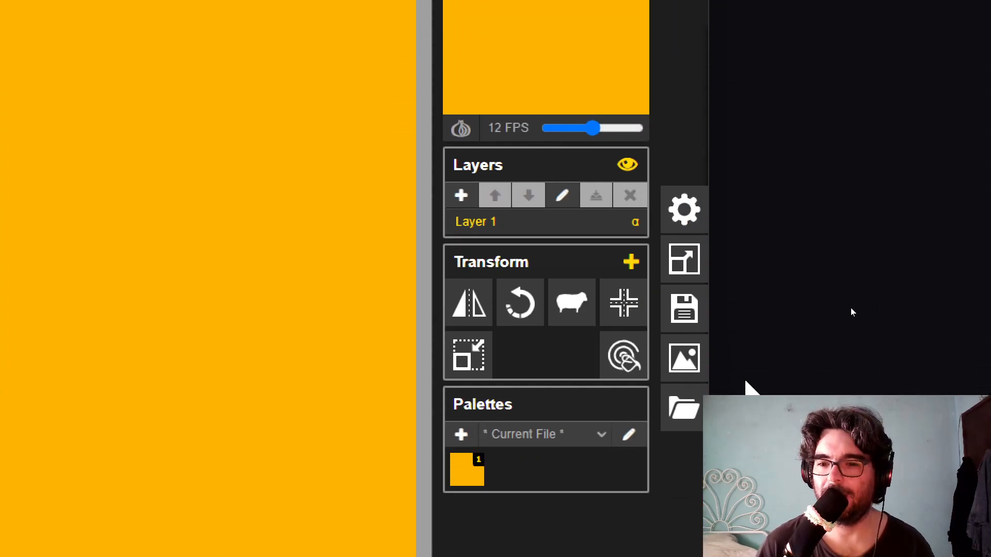
Resize the RoomCheck2 sprite with its content to 7 by 7 px, save the image and apply the object changes.
{"action": "left_click", "coordinate": [684, 259]}
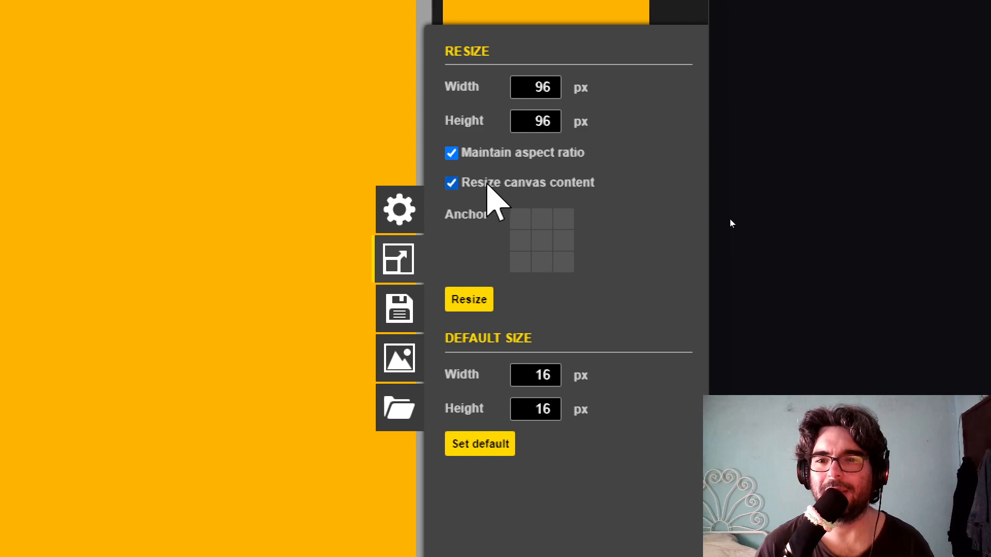
{"action": "double_click", "coordinate": [547, 88]}
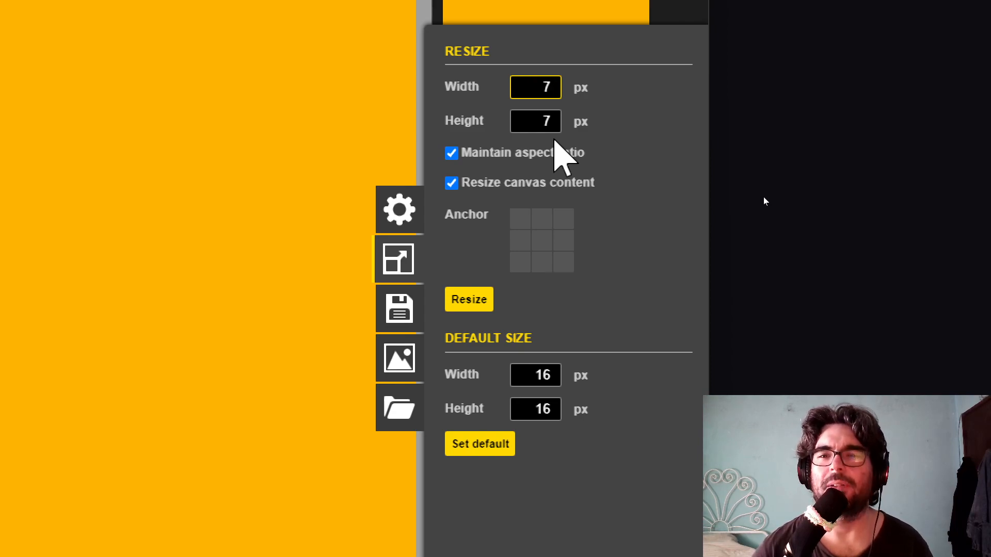
{"action": "key", "text": "Return"}
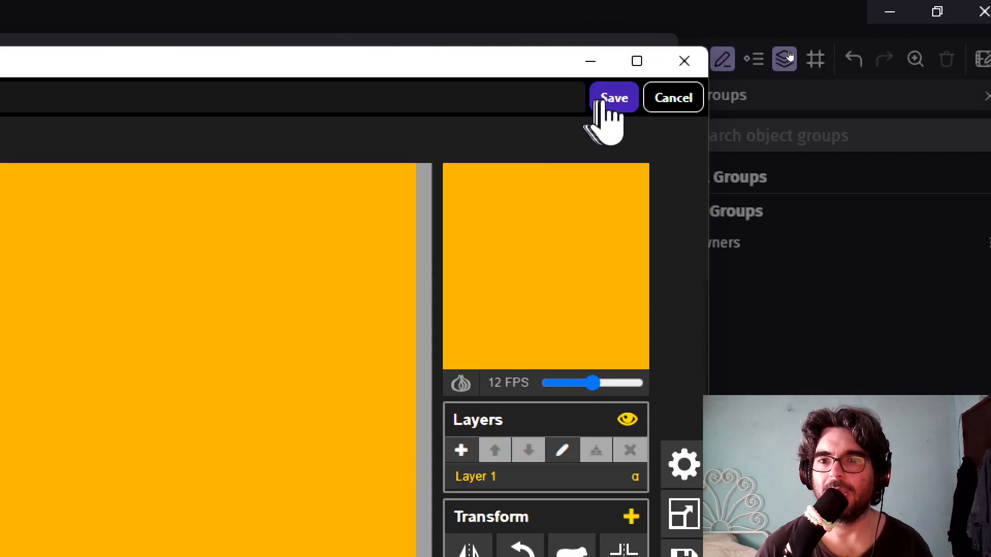
{"action": "left_click", "coordinate": [610, 103]}
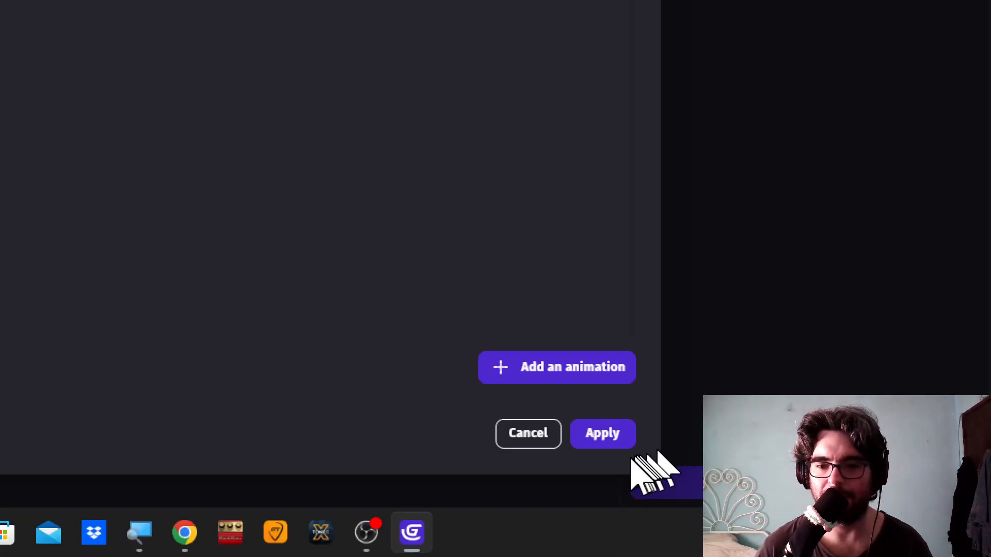
{"action": "left_click", "coordinate": [615, 437]}
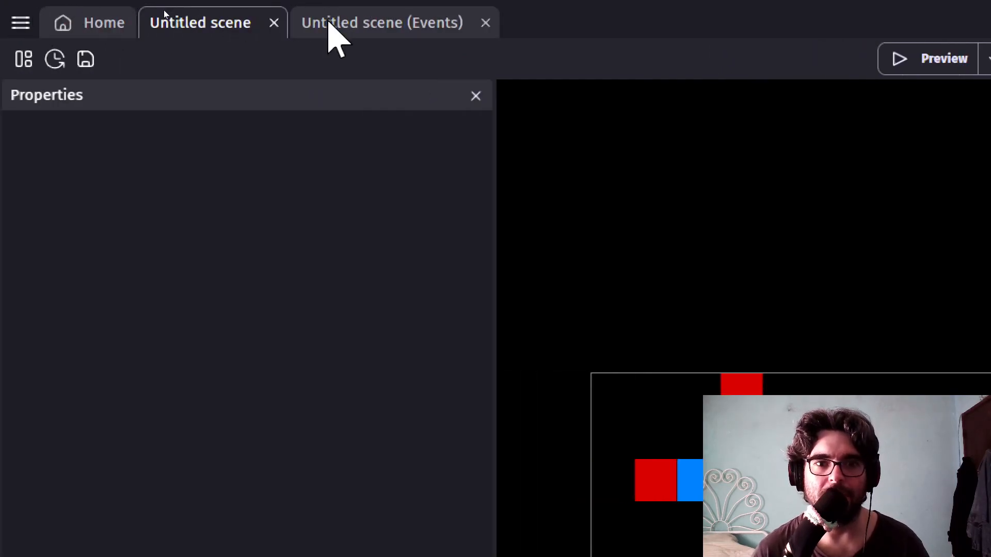
In the main scene's events, collapse the sub-events of the RoomCount ≤ 5 and RoomCount > 5 conditions.
{"action": "left_click", "coordinate": [333, 22]}
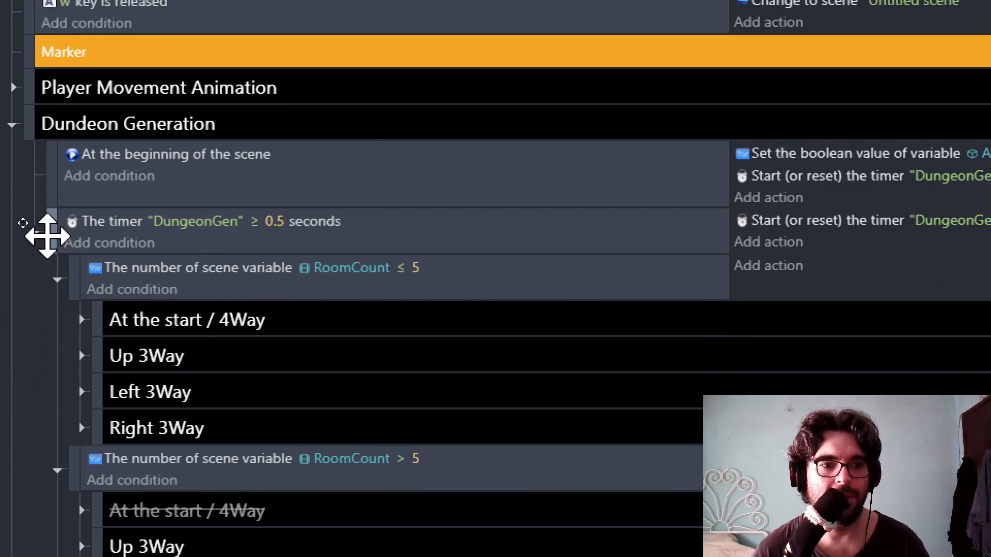
{"action": "left_click", "coordinate": [22, 228]}
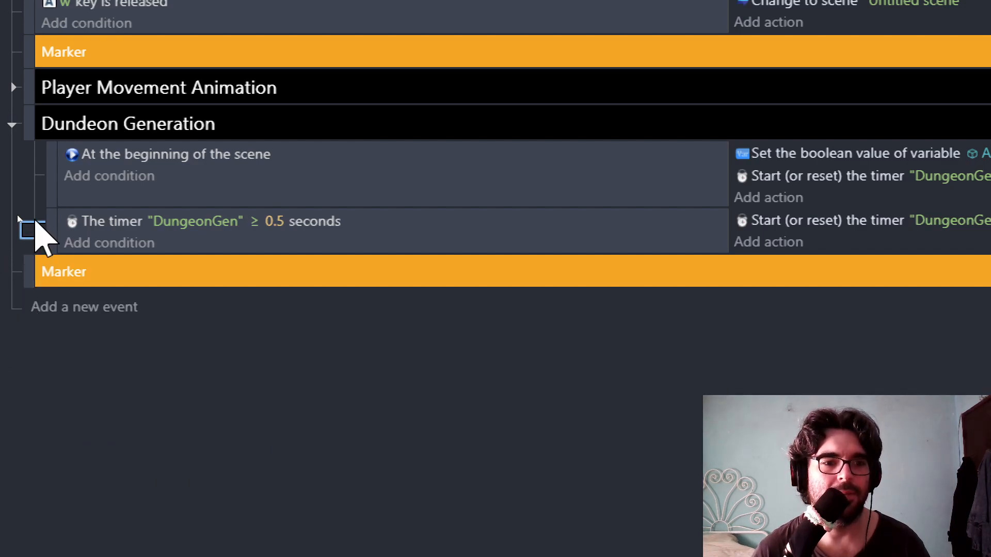
{"action": "left_click", "coordinate": [33, 231]}
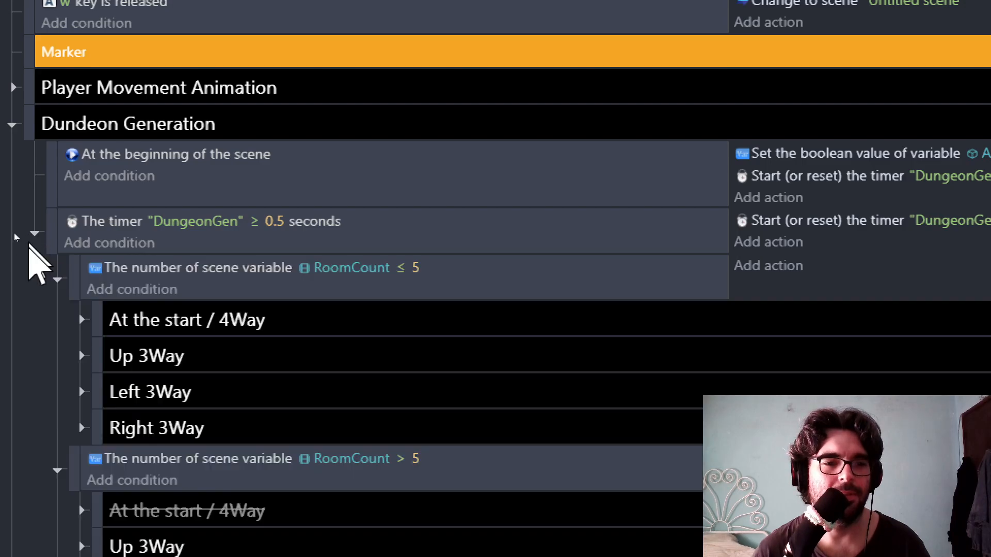
{"action": "left_click", "coordinate": [56, 279]}
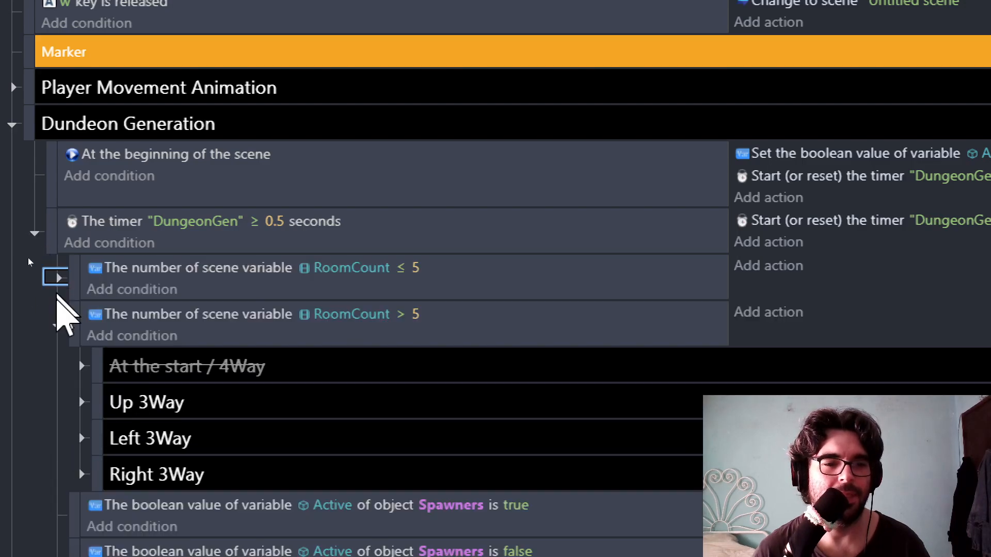
{"action": "left_click", "coordinate": [57, 324]}
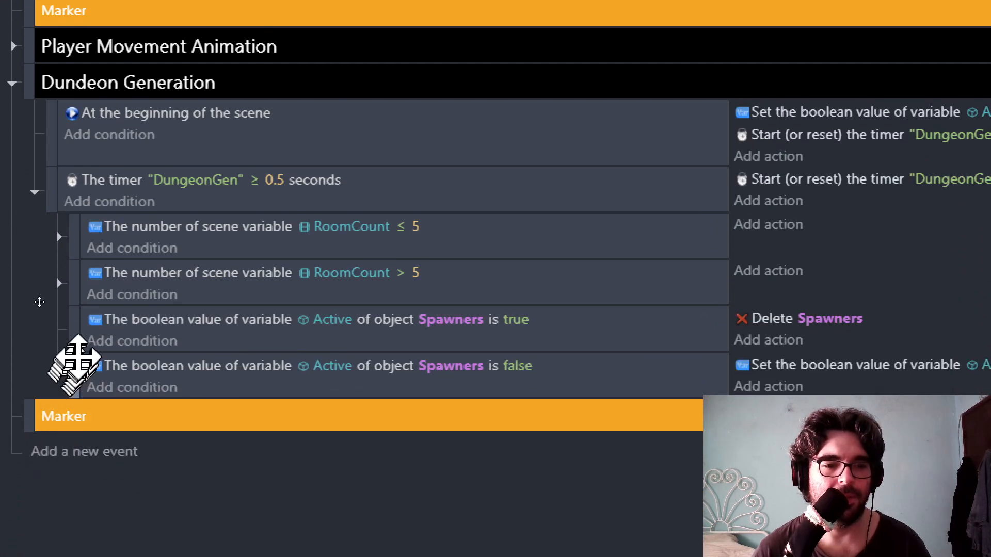
Add an event group named "Room Check" and place it above the event that deletes the active Spawners.
{"action": "left_click", "coordinate": [75, 372]}
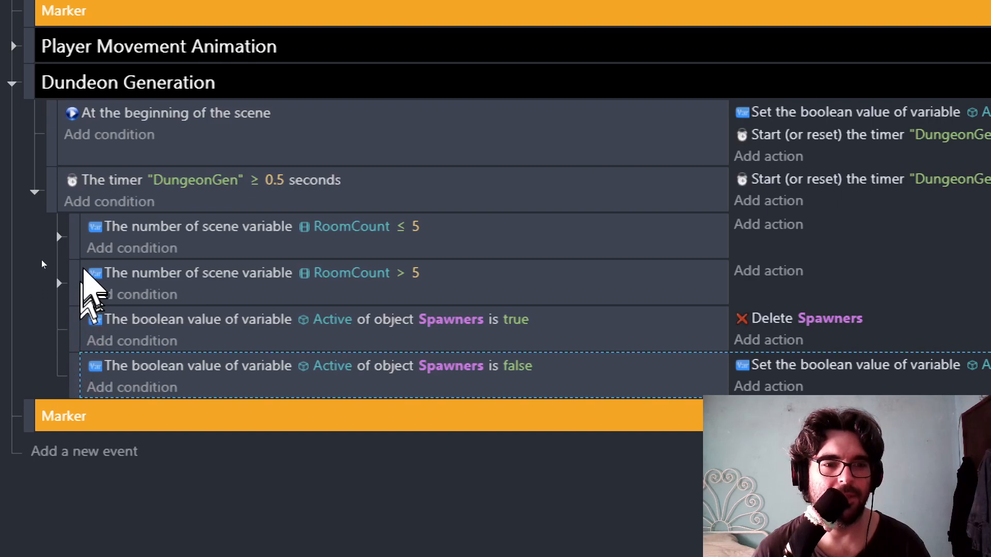
{"action": "key", "text": "ctrl+g"}
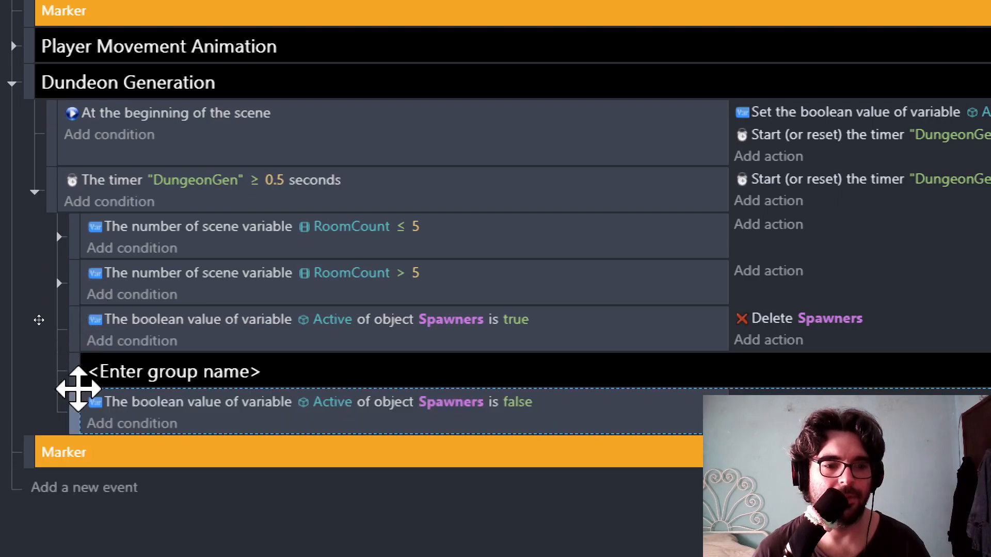
{"action": "left_click", "coordinate": [80, 368]}
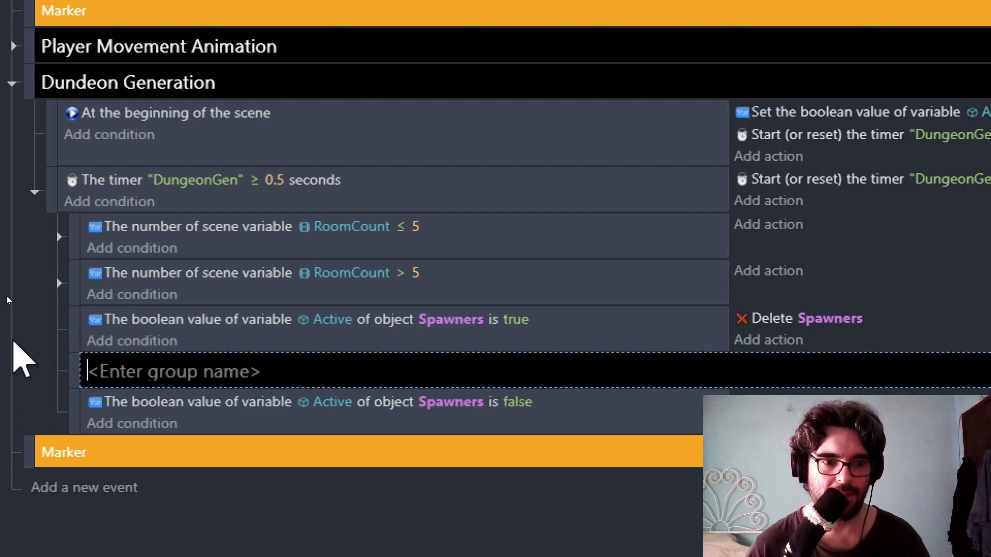
{"action": "type", "text": "Room Check"}
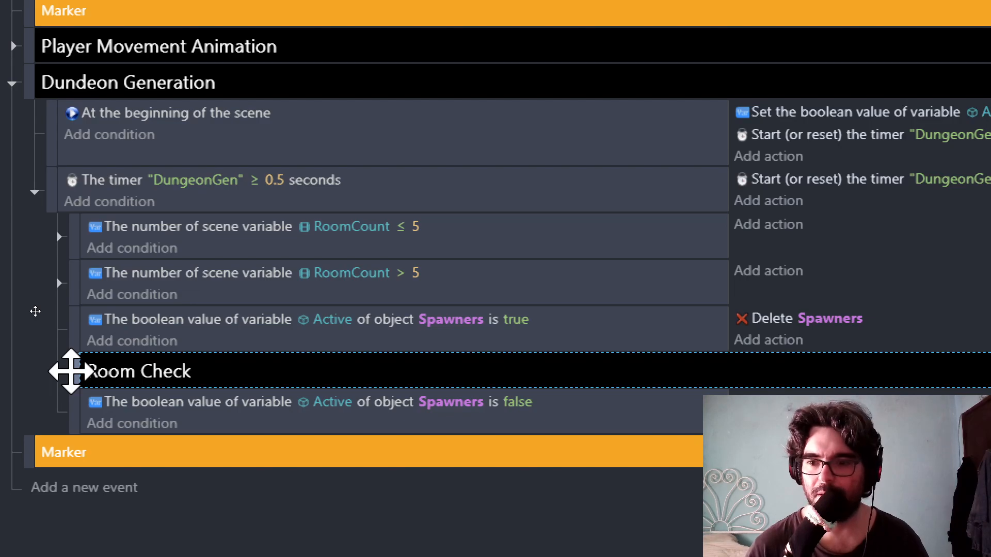
{"action": "left_click_drag", "start_coordinate": [71, 371], "coordinate": [73, 332]}
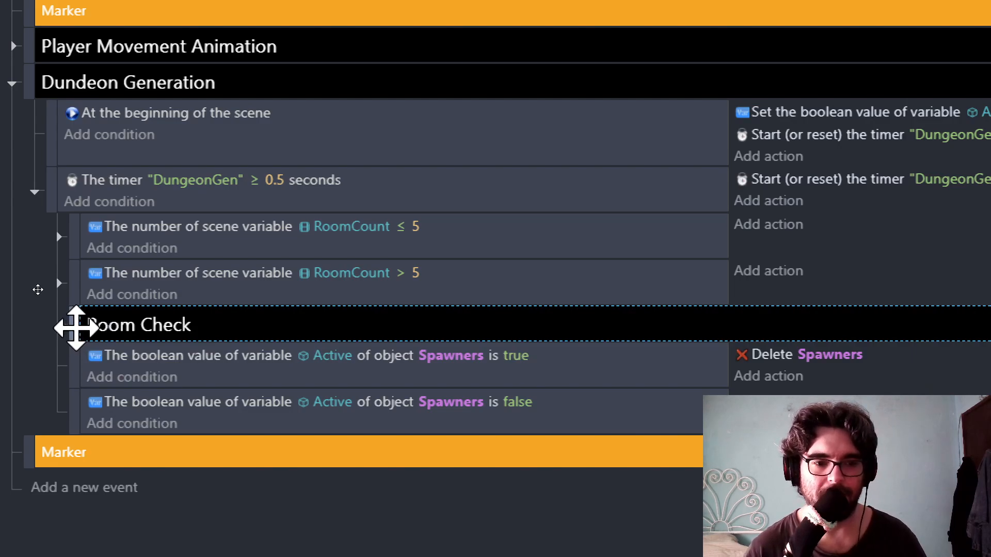
Add an empty sub-event inside the Room Check group.
{"action": "key", "text": "shift+d"}
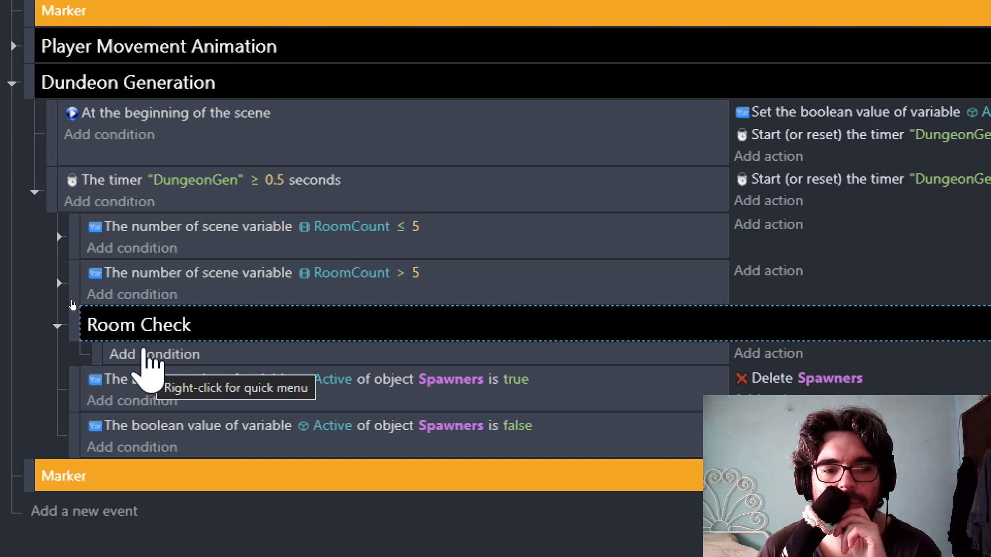
{"action": "left_click", "coordinate": [145, 355]}
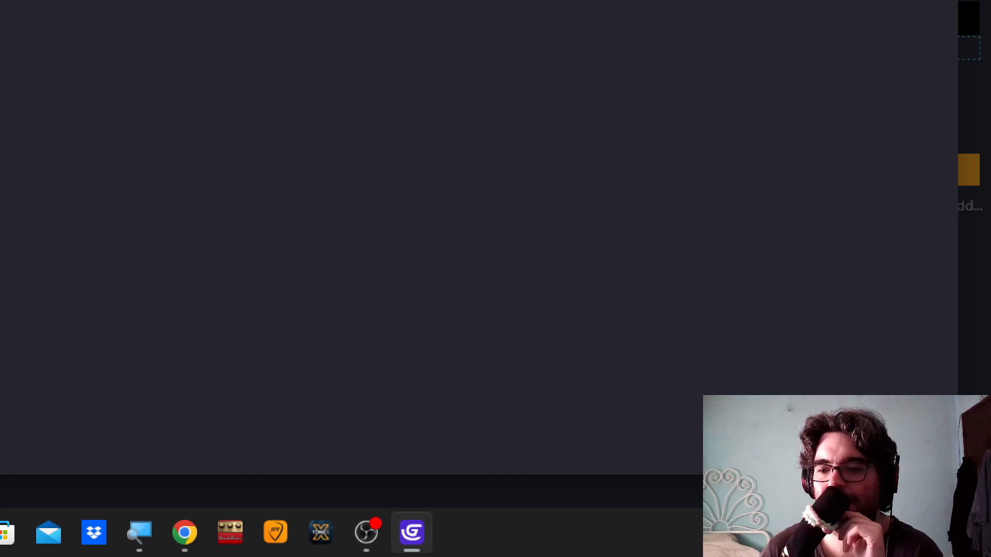
{"action": "left_click", "coordinate": [841, 450]}
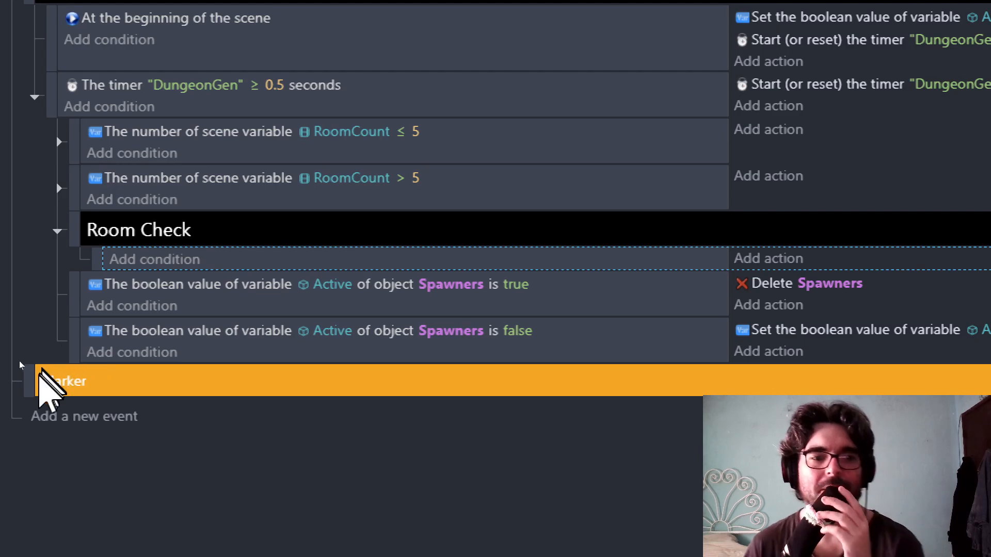
Add a Repeat event to the Room Check group, place it first, and nest the empty event under it.
{"action": "right_click", "coordinate": [93, 260]}
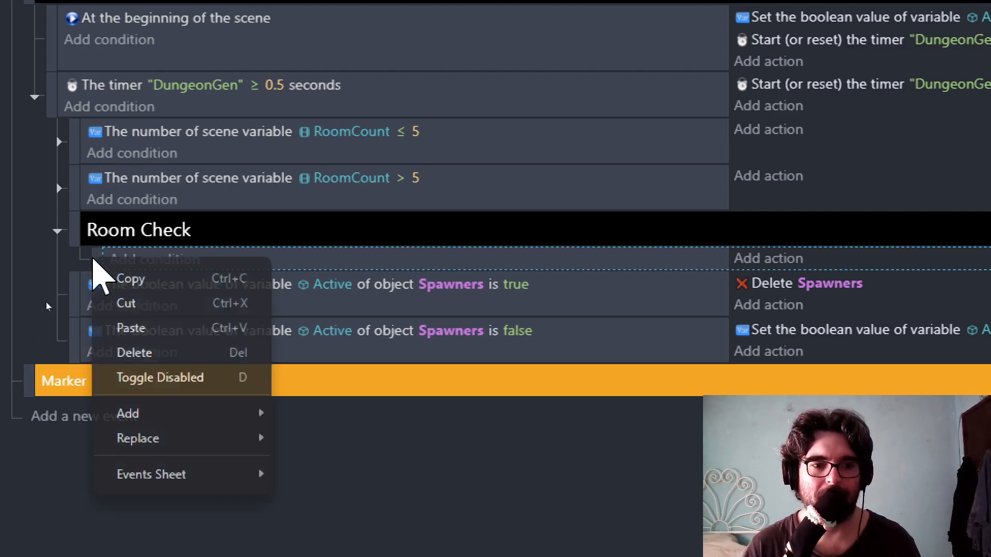
{"action": "mouse_move", "coordinate": [158, 419]}
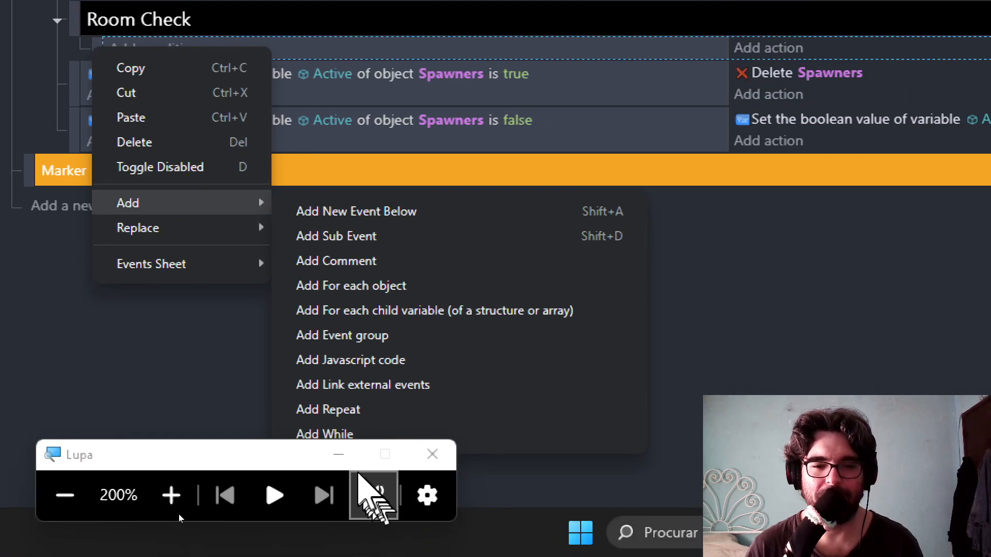
{"action": "left_click", "coordinate": [350, 412]}
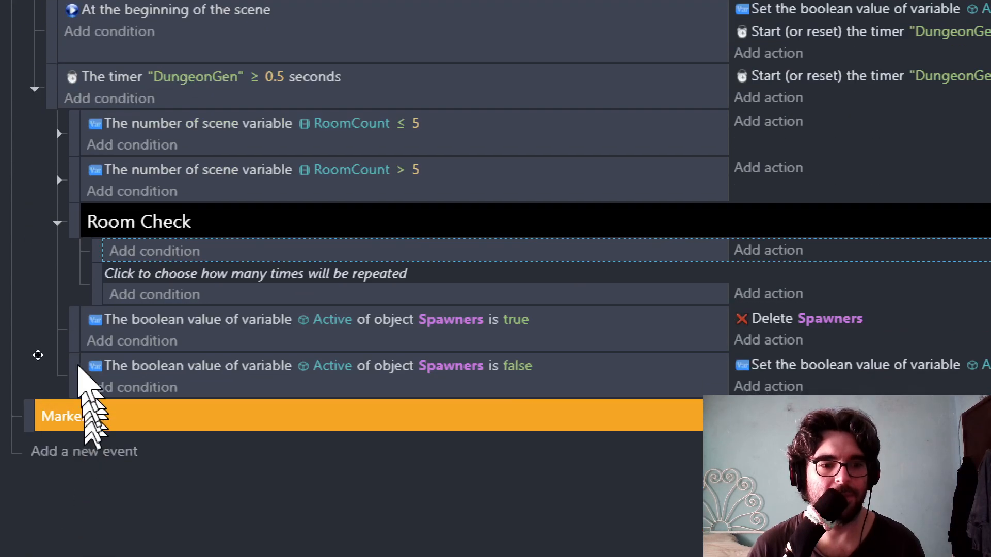
{"action": "left_click_drag", "start_coordinate": [93, 291], "coordinate": [95, 253]}
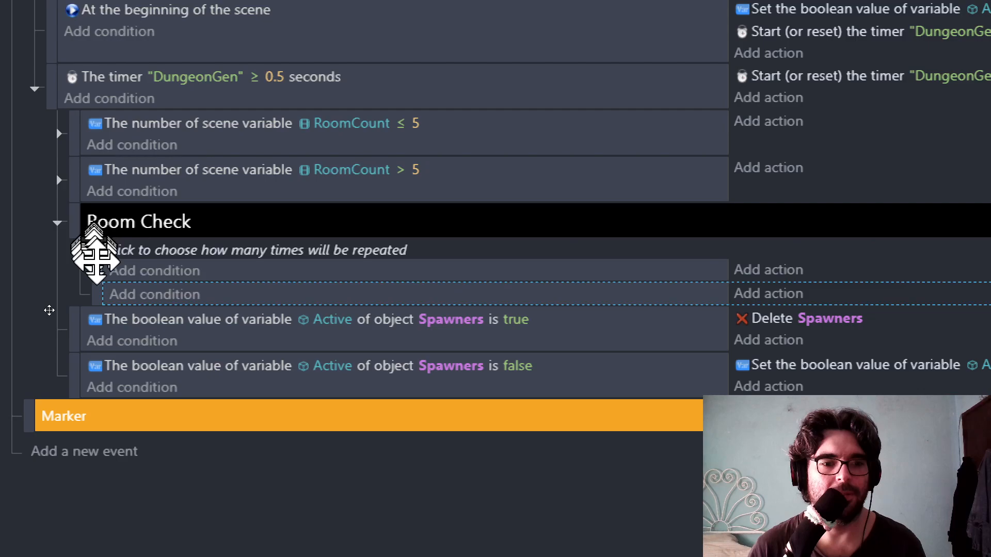
{"action": "left_click_drag", "start_coordinate": [99, 295], "coordinate": [128, 289]}
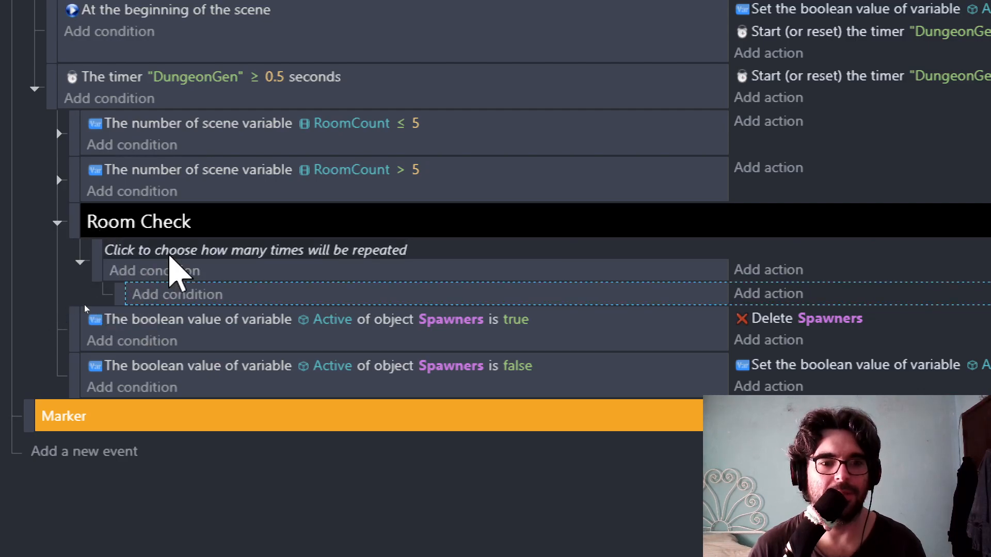
Set the Repeat event's count to SceneInstancesCount(RoomCheck) and delete the empty sub-event beneath it.
{"action": "left_click", "coordinate": [193, 253]}
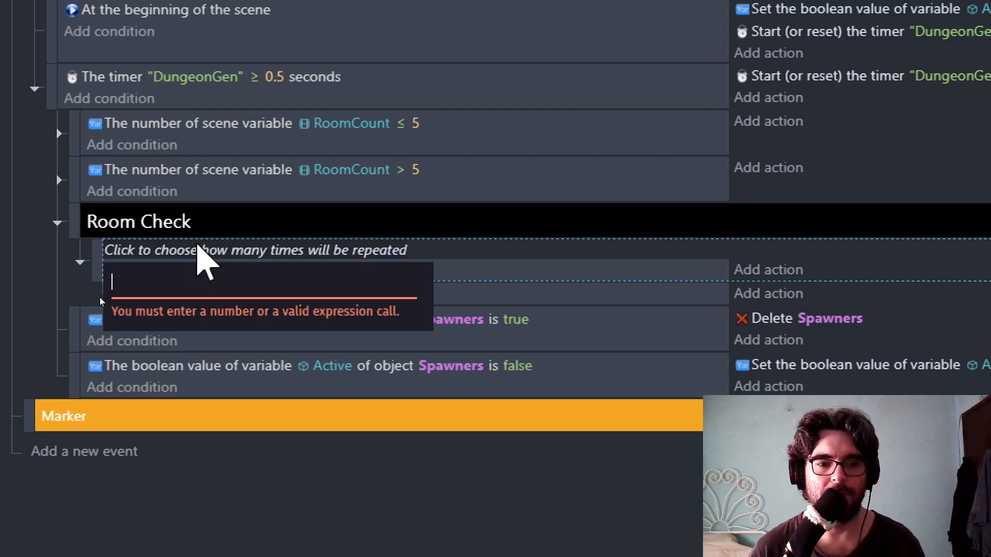
{"action": "type", "text": "instas"}
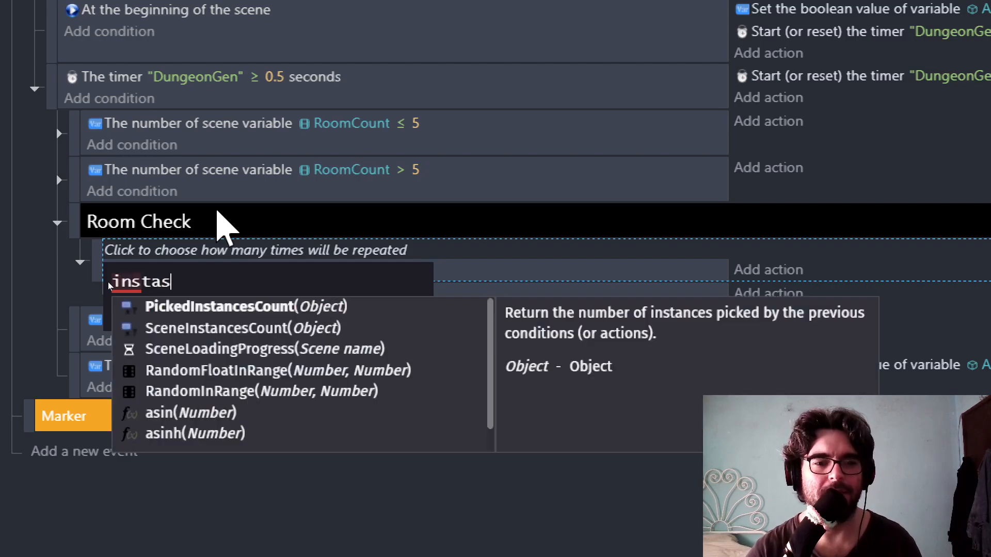
{"action": "key", "text": "BackSpace"}
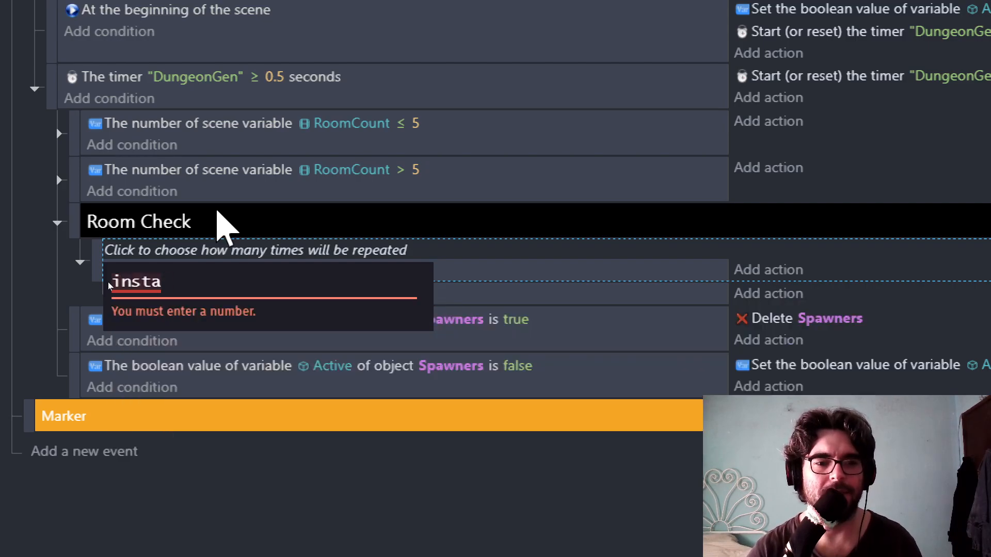
{"action": "key", "text": "BackSpace"}
{"action": "type", "text": "ances"}
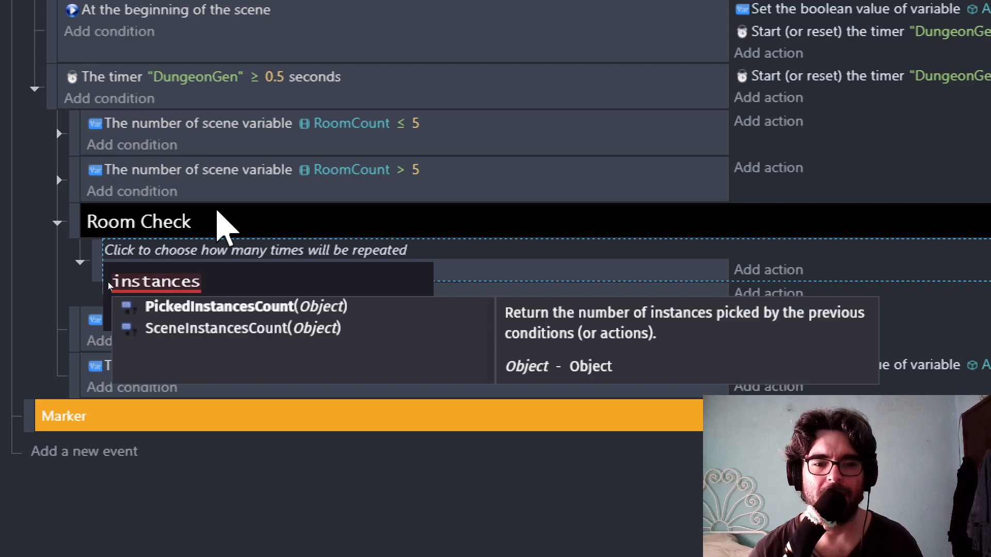
{"action": "key", "text": "Down"}
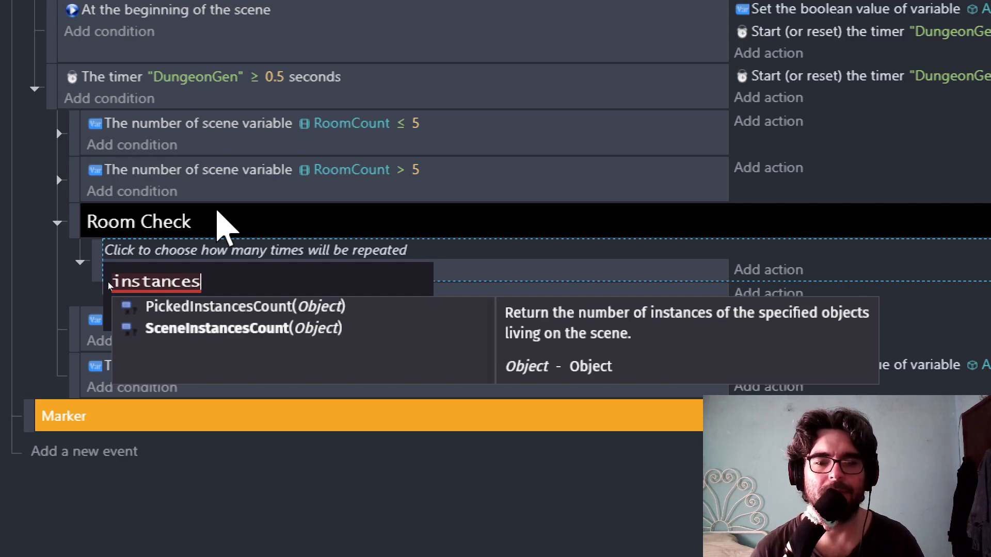
{"action": "key", "text": "Return"}
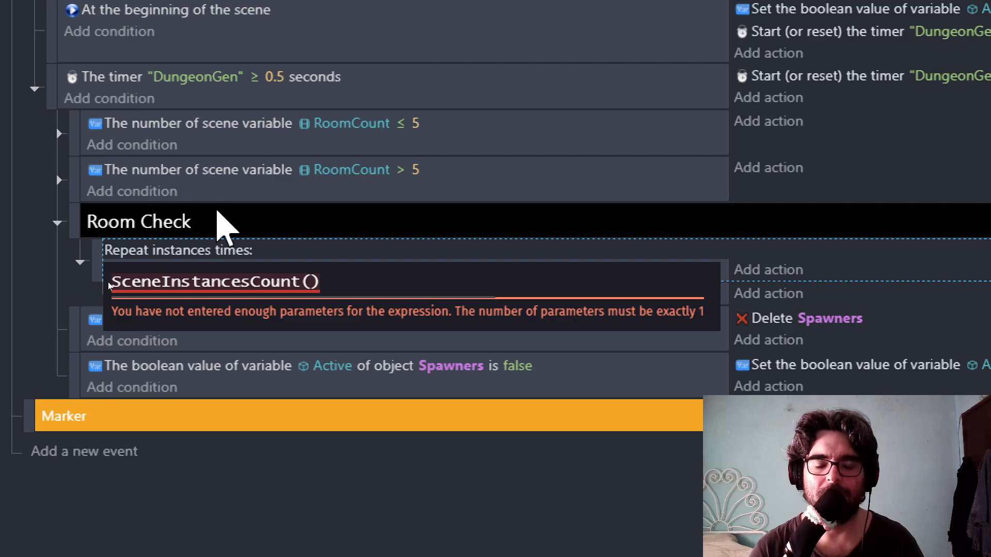
{"action": "type", "text": "RoomChe"}
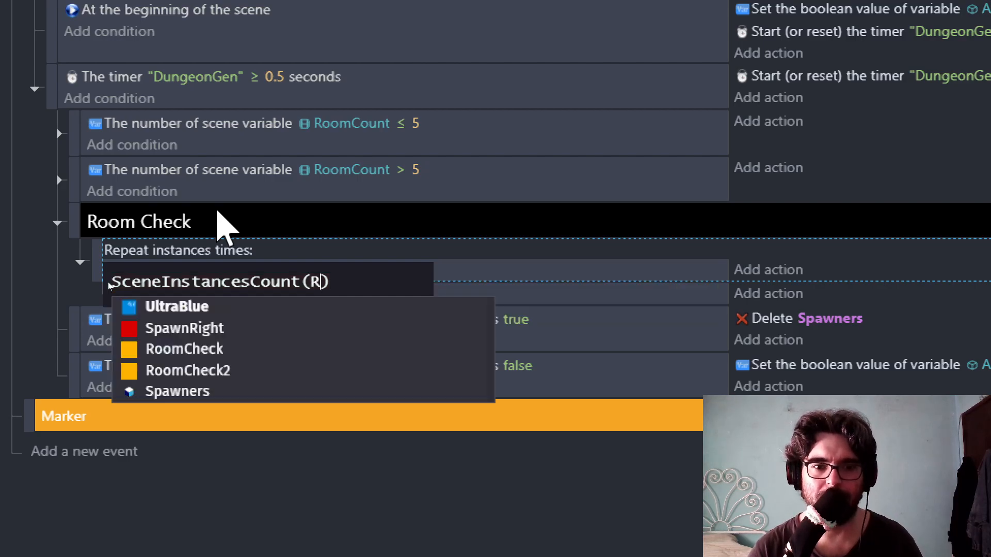
{"action": "type", "text": "c"}
{"action": "key", "text": "BackSpace"}
{"action": "type", "text": "Check"}
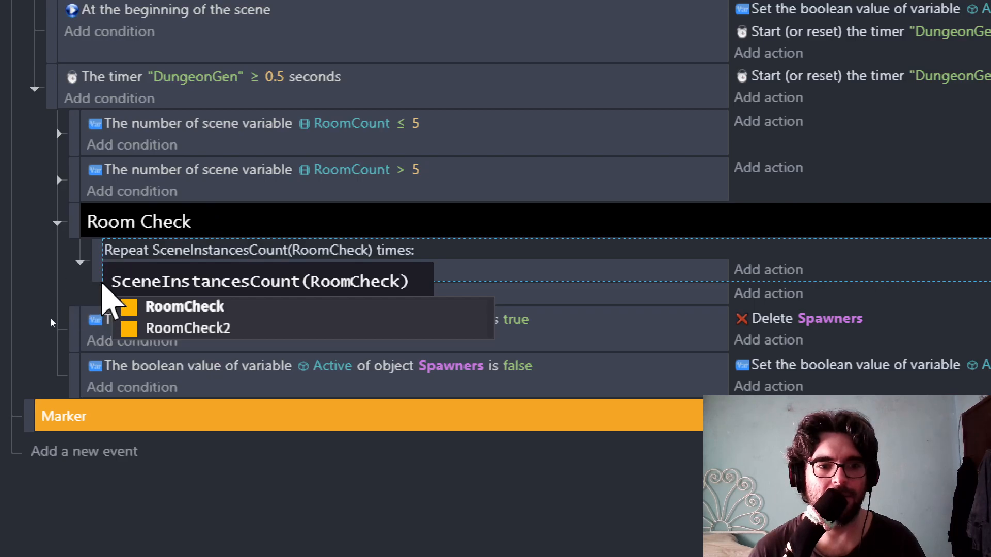
{"action": "left_click", "coordinate": [97, 269]}
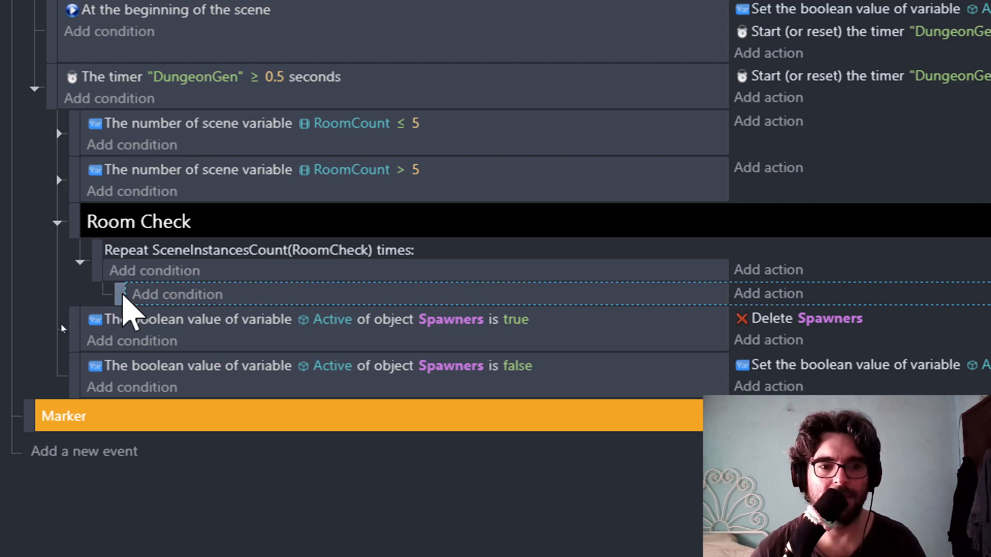
{"action": "key", "text": "Delete"}
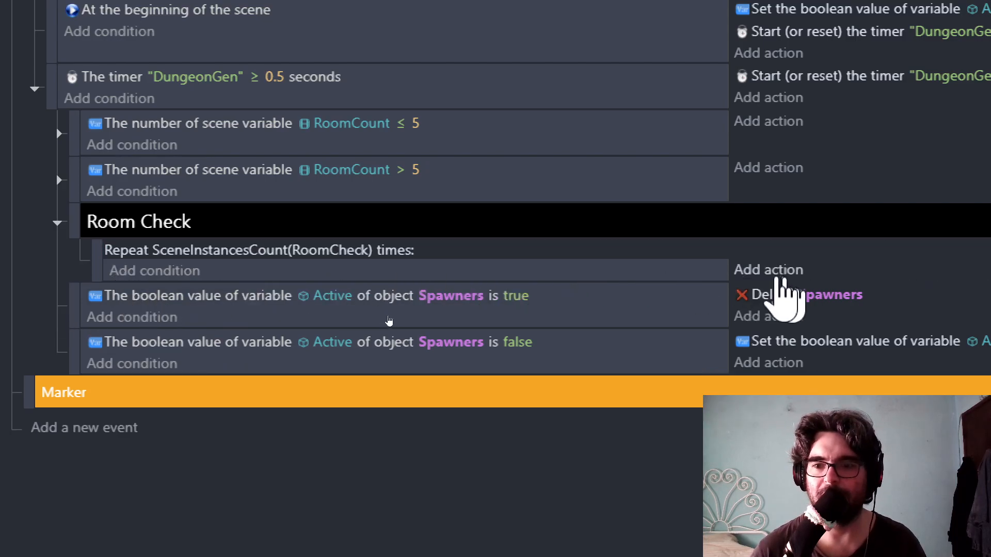
Add a "Create an object" action to the Repeat event with RoomCheck2 as the object to create.
{"action": "left_click", "coordinate": [779, 273]}
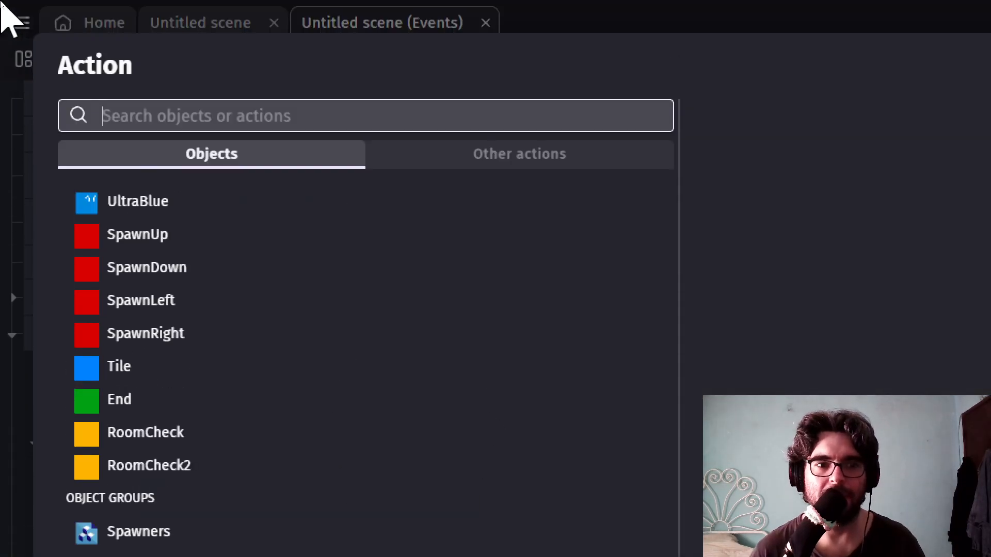
{"action": "type", "text": "cr"}
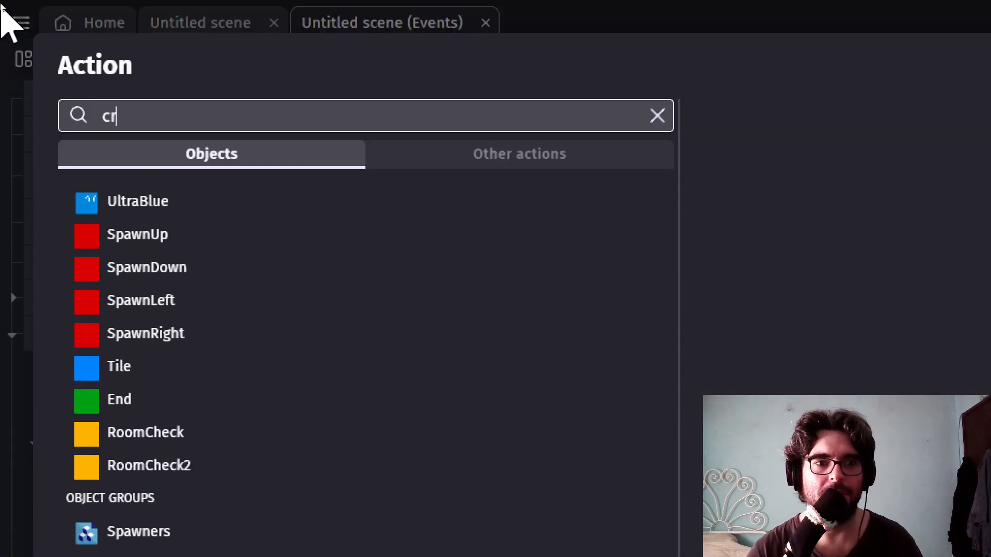
{"action": "type", "text": "eate object"}
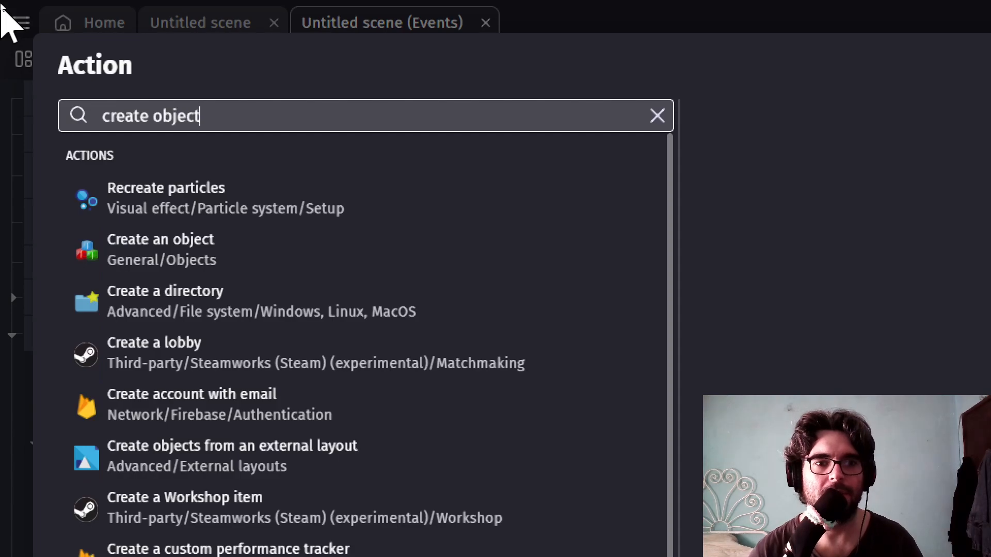
{"action": "left_click", "coordinate": [141, 198]}
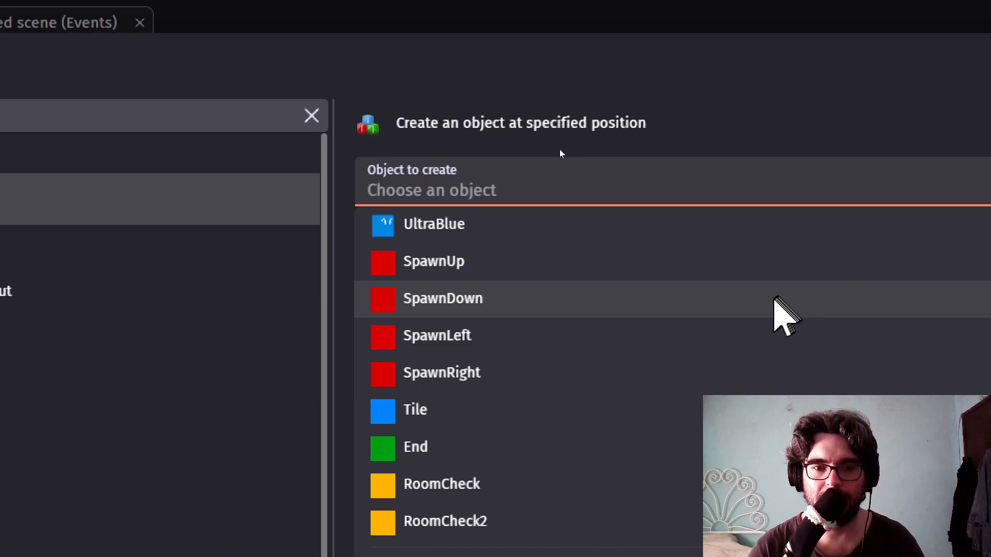
{"action": "type", "text": "RoomCh"}
{"action": "key", "text": "Down"}
{"action": "key", "text": "Down"}
{"action": "key", "text": "Return"}
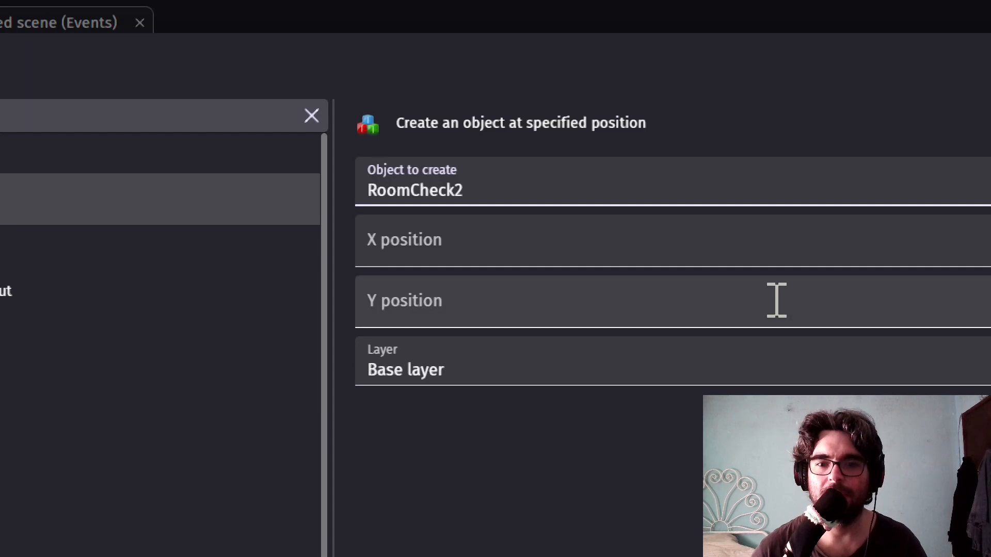
Set the X position of the created RoomCheck2 to RoomCheck.X().
{"action": "left_click", "coordinate": [367, 247]}
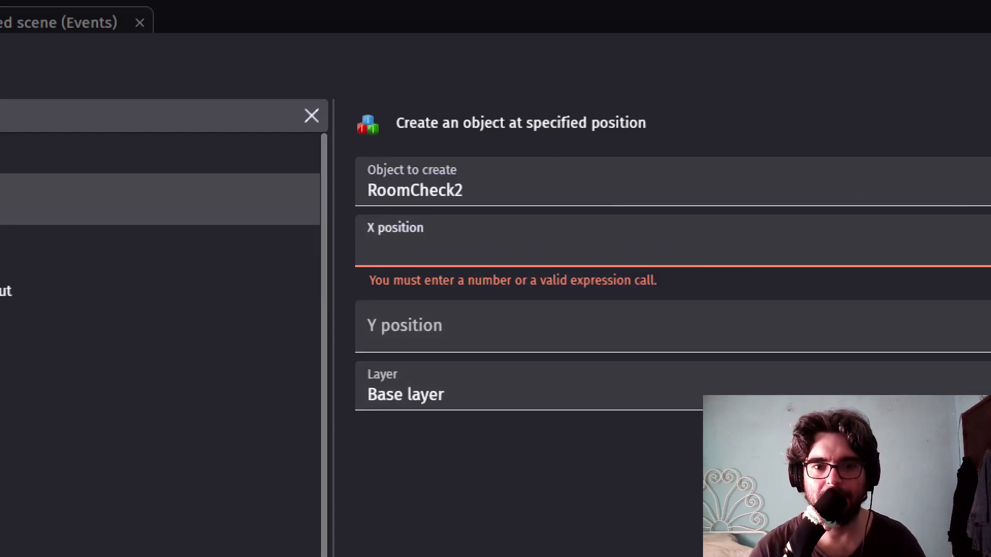
{"action": "type", "text": "Rommch"}
{"action": "key", "text": "BackSpace"}
{"action": "key", "text": "BackSpace"}
{"action": "type", "text": "Ch"}
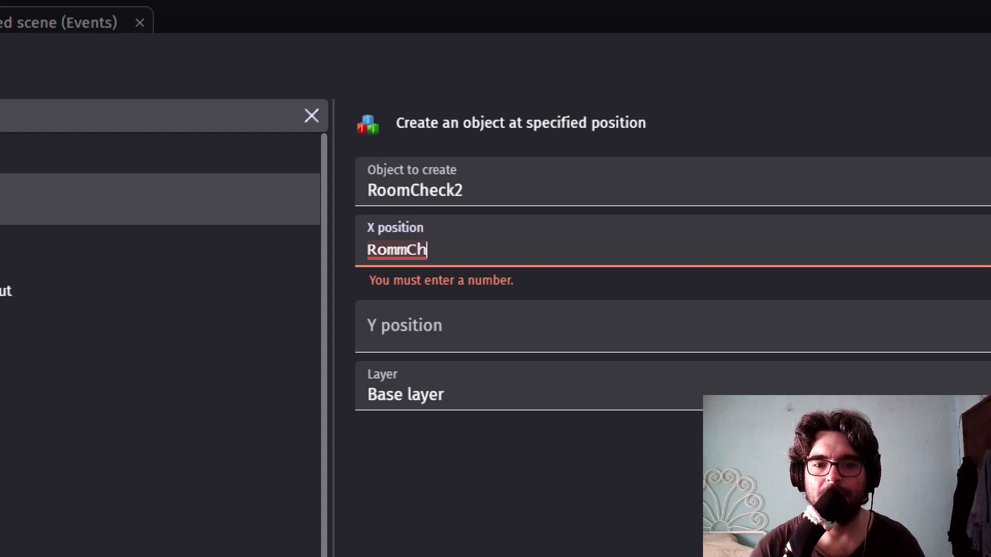
{"action": "key", "text": "BackSpace"}
{"action": "key", "text": "BackSpace"}
{"action": "key", "text": "BackSpace"}
{"action": "key", "text": "BackSpace"}
{"action": "key", "text": "BackSpace"}
{"action": "key", "text": "BackSpace"}
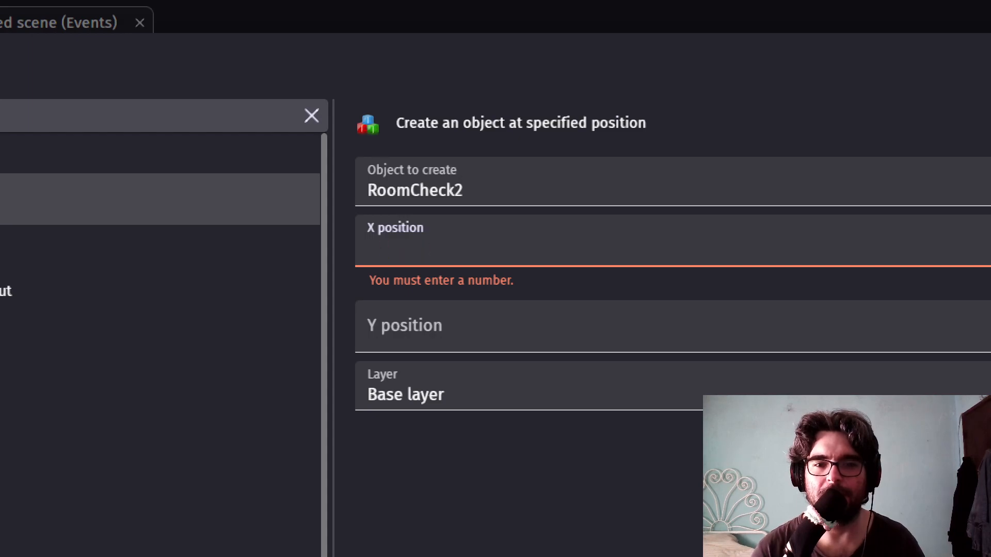
{"action": "type", "text": "Room"}
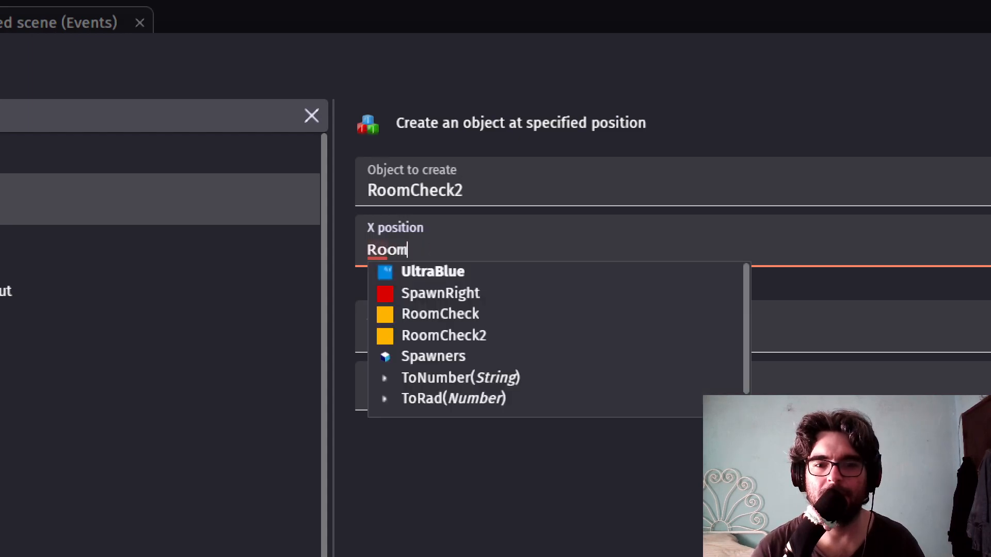
{"action": "type", "text": "ch"}
{"action": "key", "text": "Return"}
{"action": "type", "text": "."}
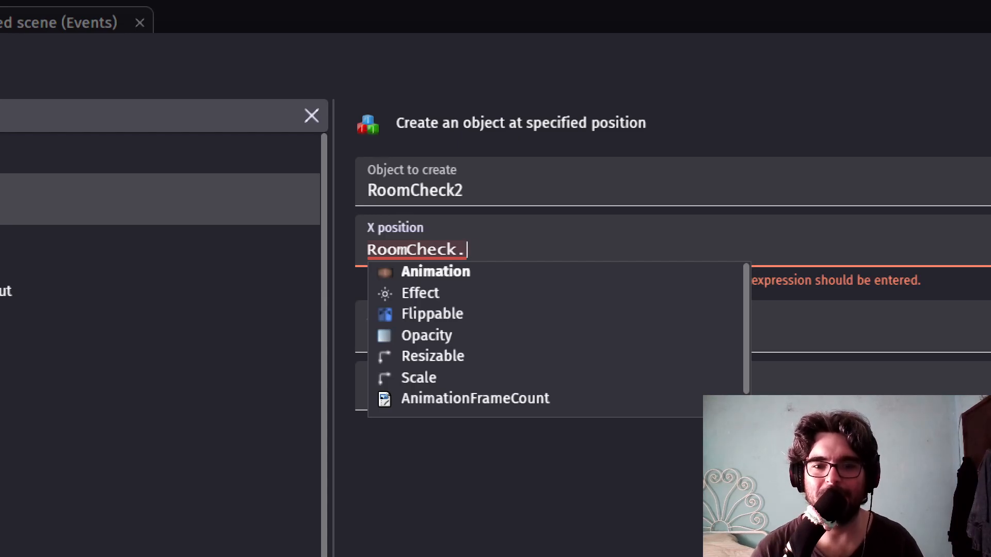
{"action": "type", "text": "X"}
{"action": "key", "text": "Return"}
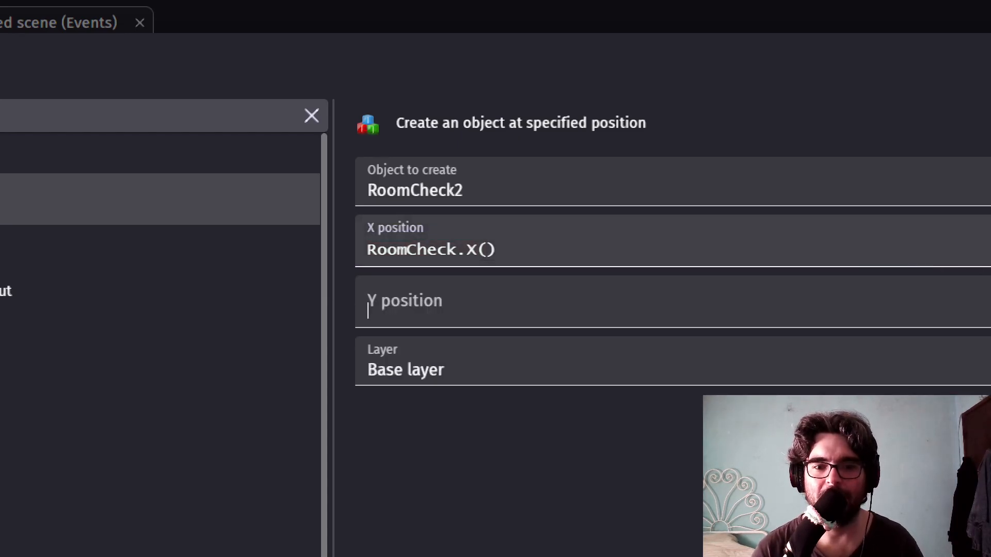
Set the Y position of the created RoomCheck2 to RoomCheck.Y() and apply the action.
{"action": "key", "text": "Tab"}
{"action": "type", "text": "CR"}
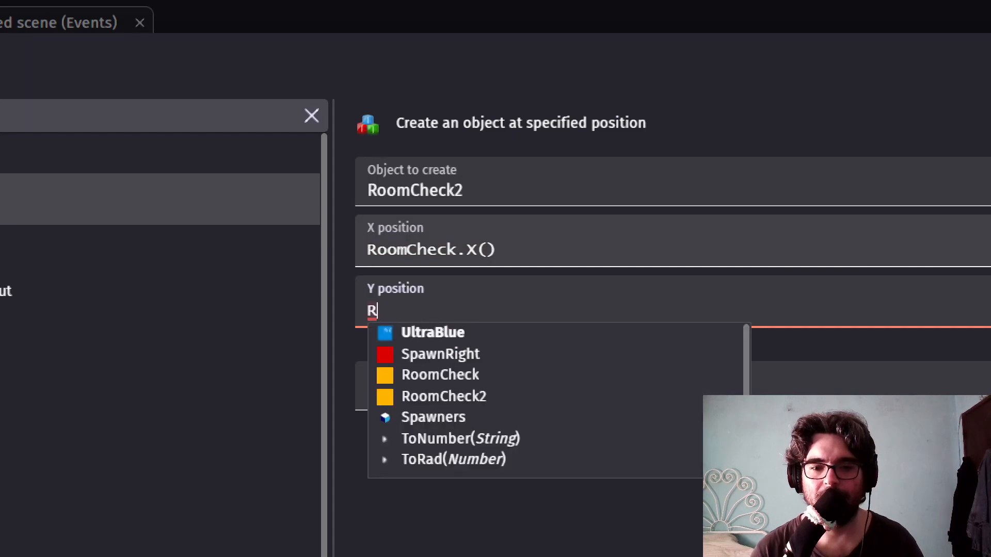
{"action": "type", "text": "oomc"}
{"action": "key", "text": "Return"}
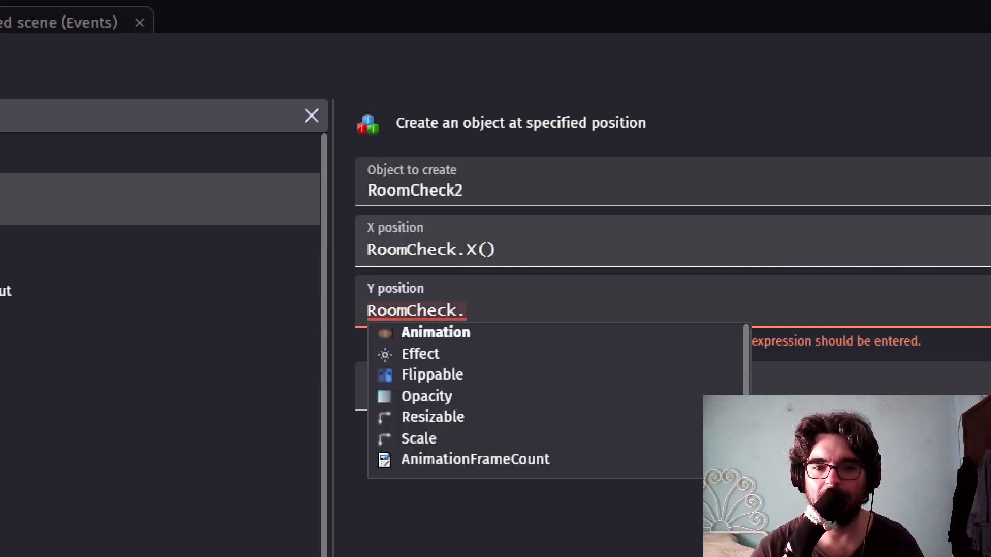
{"action": "type", "text": "Y"}
{"action": "key", "text": "Return"}
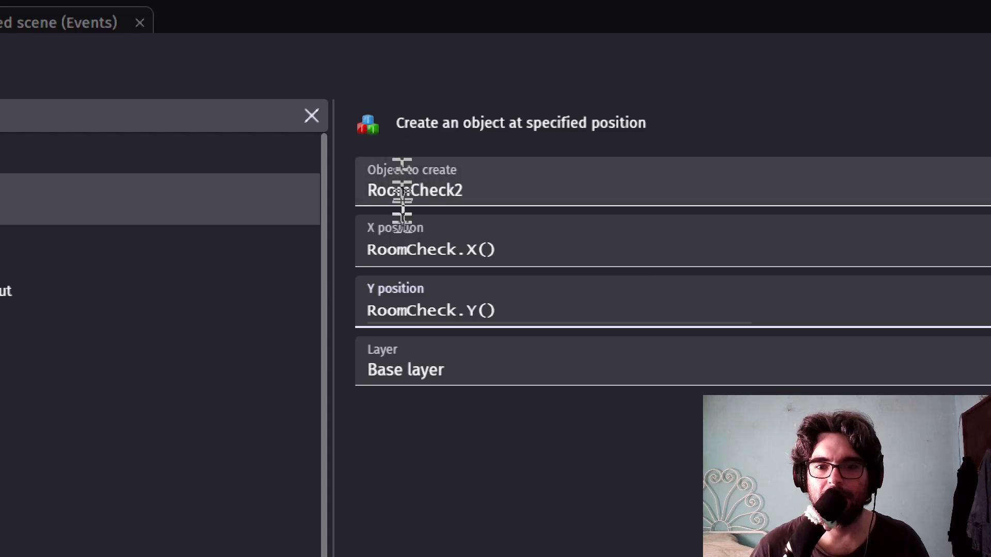
{"action": "left_click", "coordinate": [478, 251]}
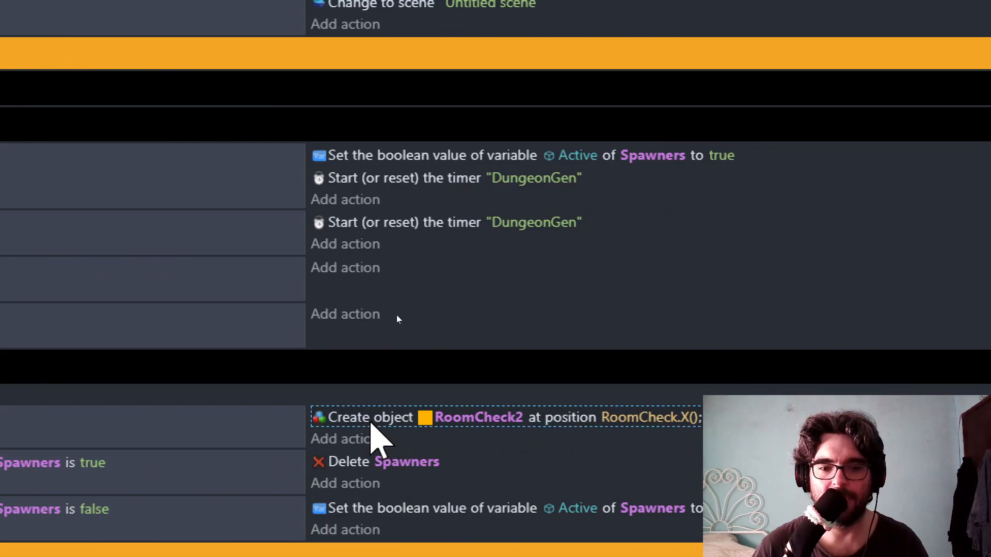
Change the created RoomCheck2's position to RoomCheck.CenterX() for X and RoomCheck.CenterY() for Y, and apply the action.
{"action": "double_click", "coordinate": [371, 421]}
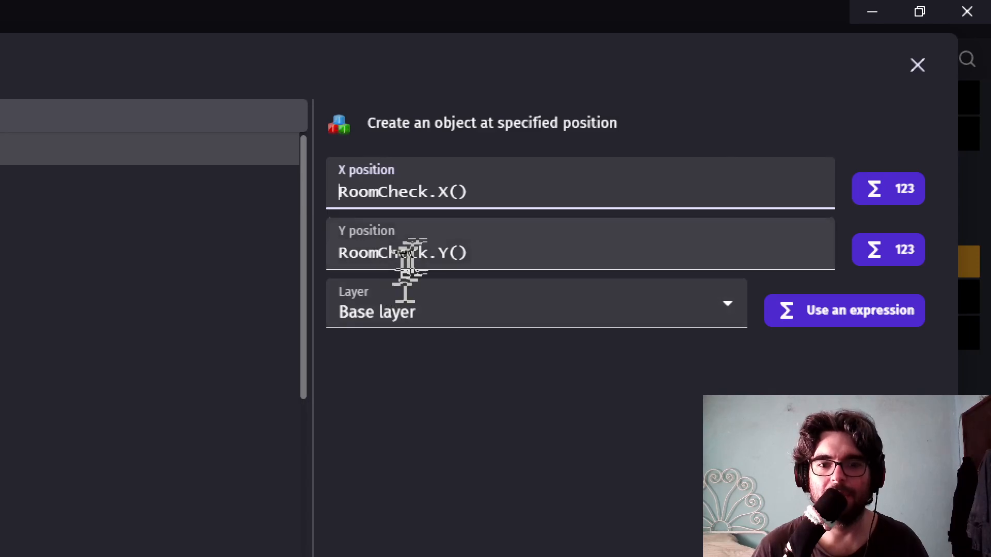
{"action": "left_click", "coordinate": [440, 252]}
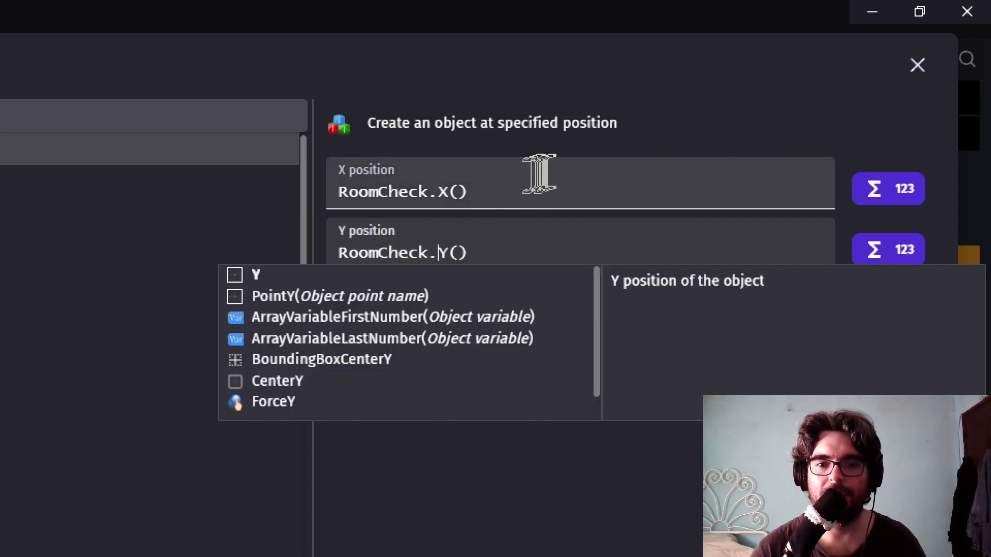
{"action": "type", "text": "Center"}
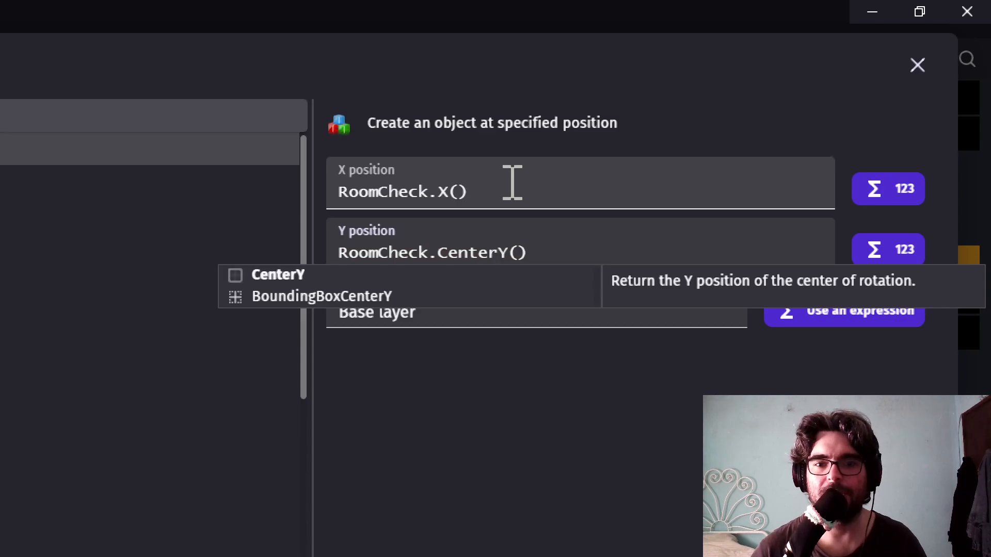
{"action": "left_click", "coordinate": [439, 193]}
{"action": "type", "text": "Centr"}
{"action": "key", "text": "BackSpace"}
{"action": "key", "text": "BackSpace"}
{"action": "type", "text": "nt"}
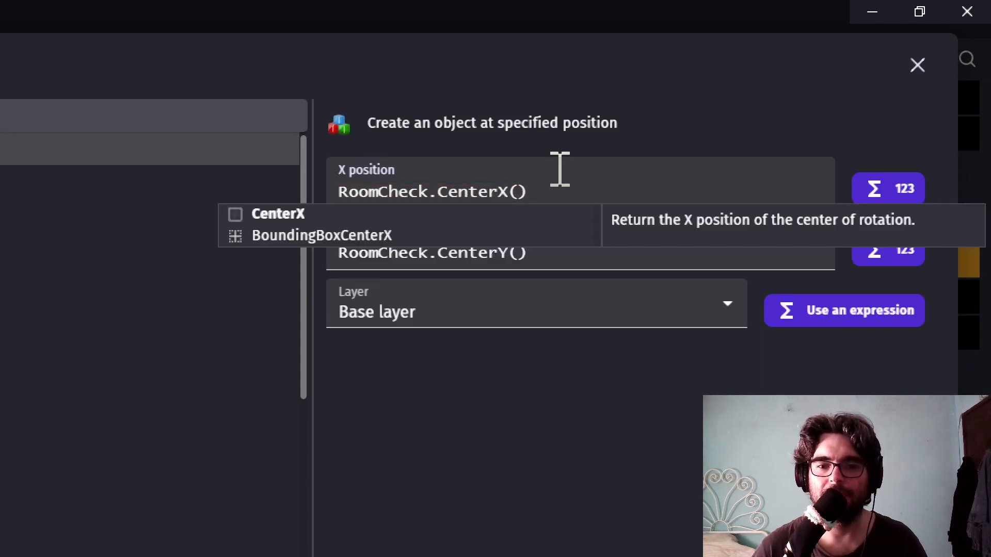
{"action": "left_click", "coordinate": [385, 373]}
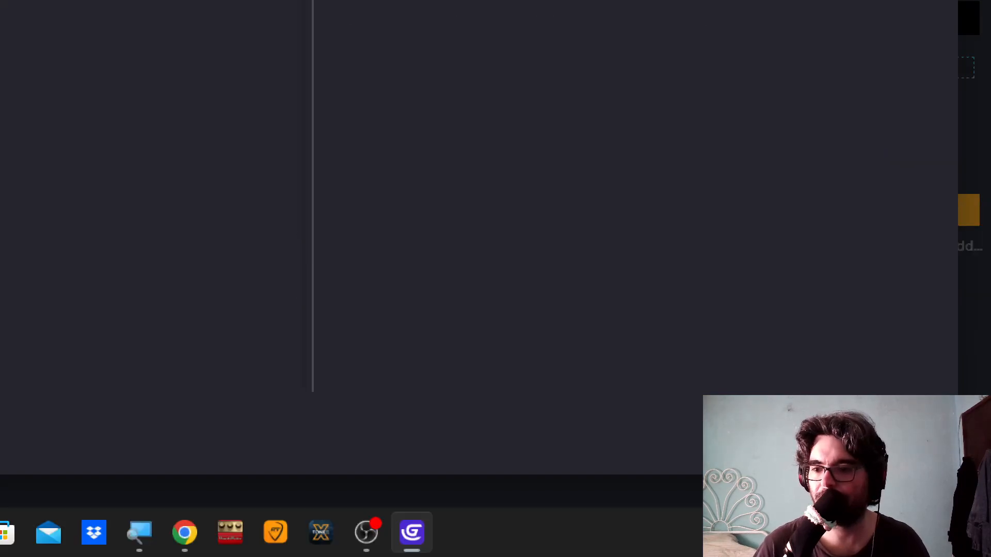
{"action": "left_click", "coordinate": [922, 448]}
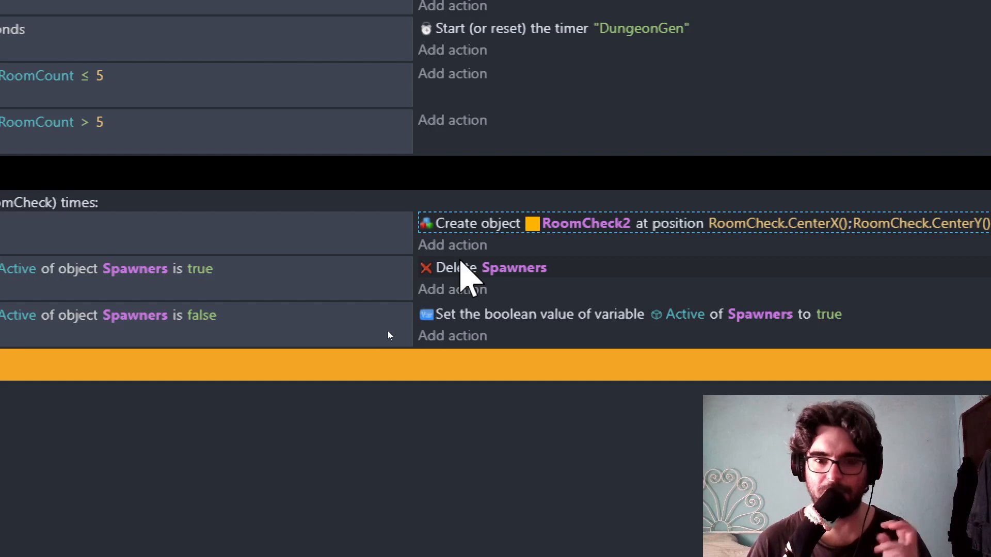
Add a Hide action for RoomCheck2 to the Repeat event.
{"action": "left_click", "coordinate": [444, 248]}
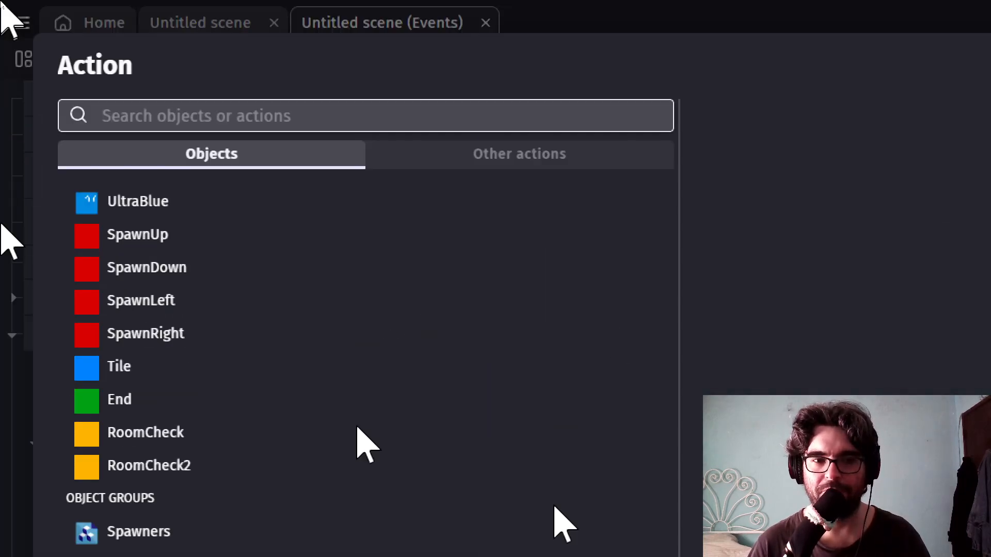
{"action": "type", "text": "hide"}
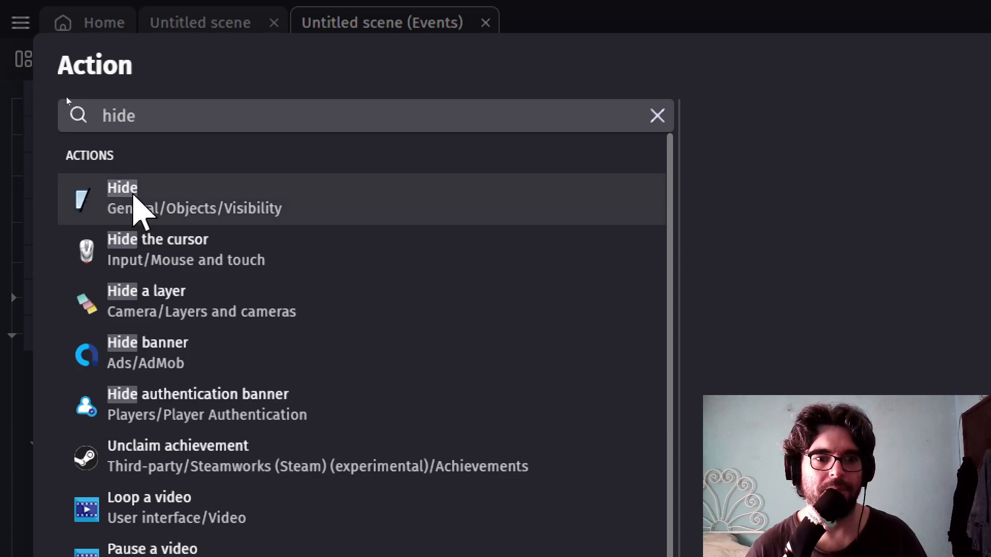
{"action": "left_click", "coordinate": [142, 209]}
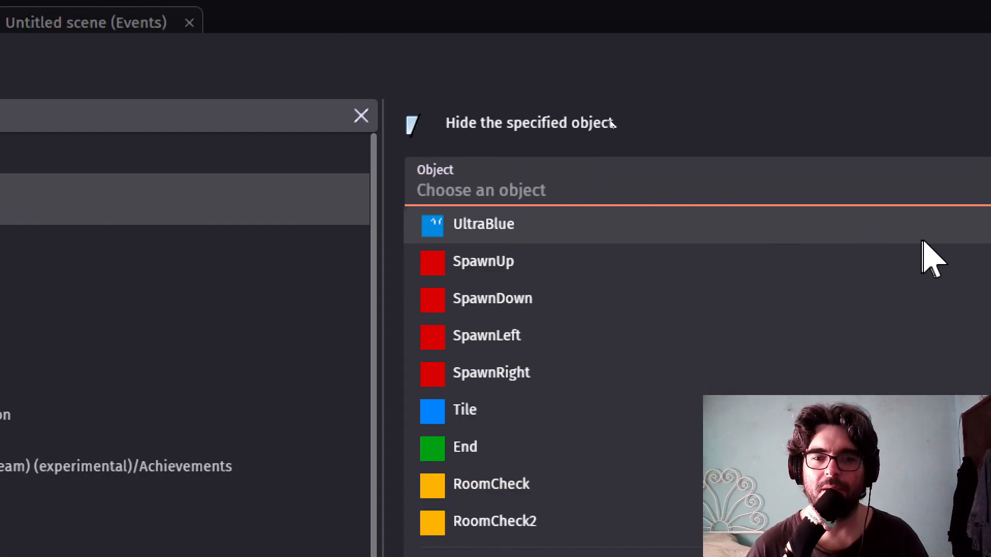
{"action": "type", "text": "r"}
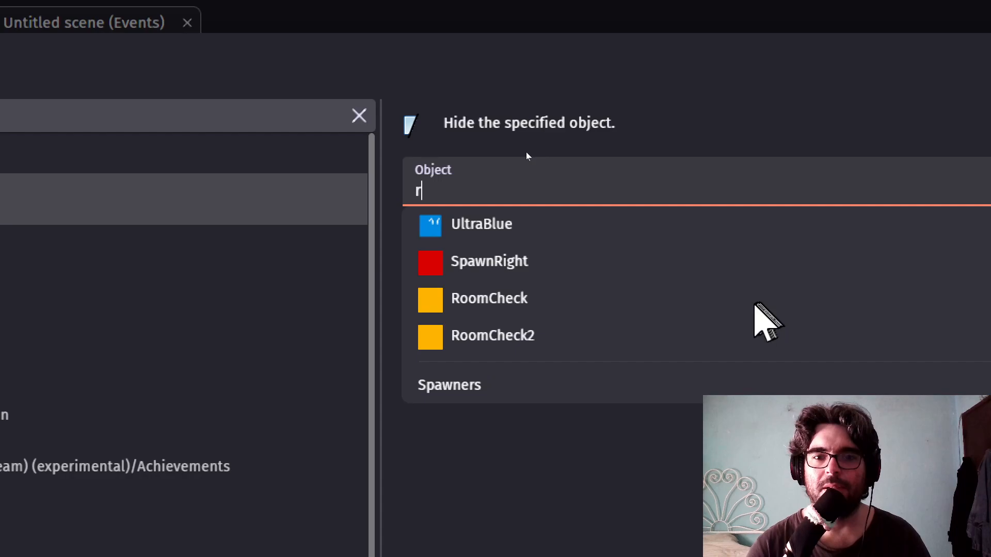
{"action": "type", "text": "oomchec"}
{"action": "key", "text": "Down"}
{"action": "key", "text": "Return"}
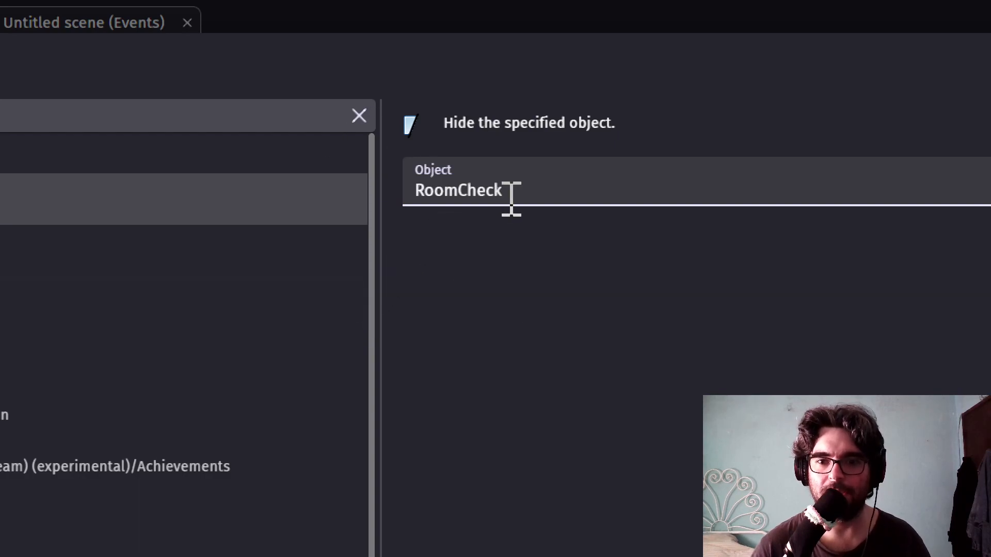
{"action": "key", "text": "BackSpace"}
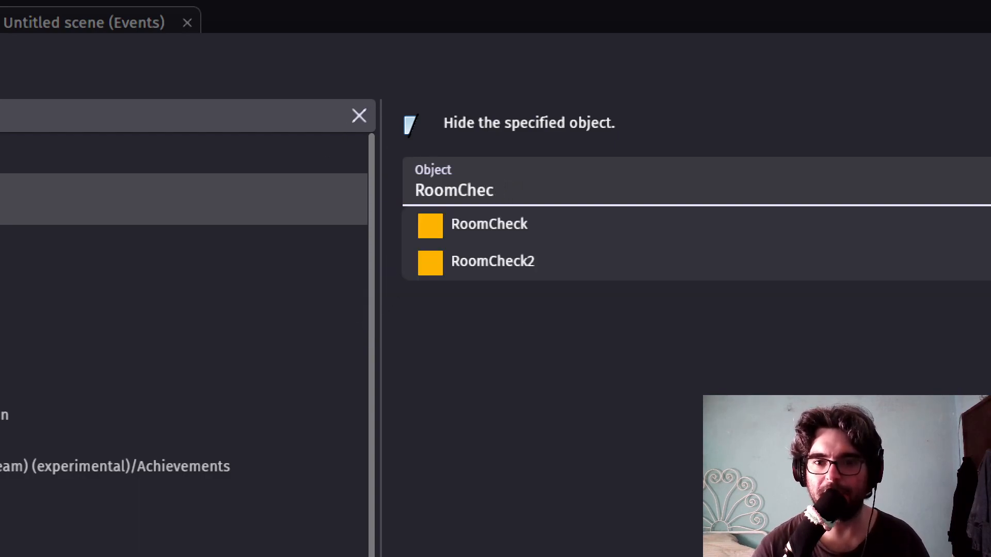
{"action": "key", "text": "Down"}
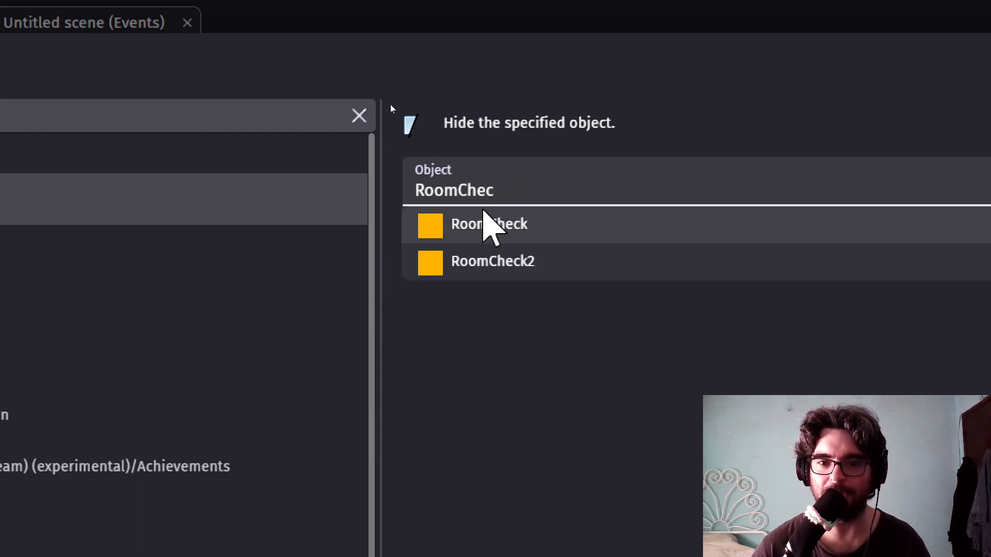
{"action": "left_click", "coordinate": [504, 262]}
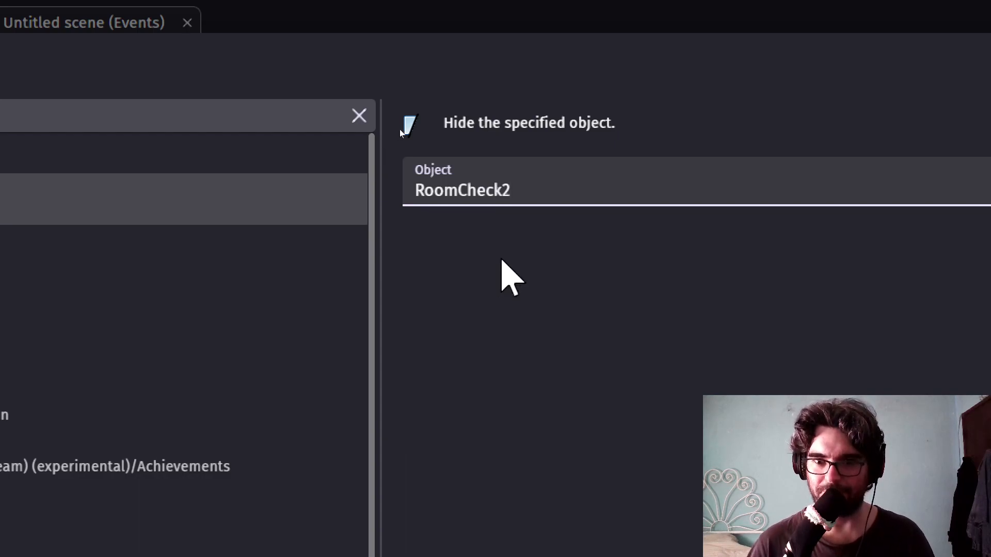
{"action": "left_click", "coordinate": [924, 450]}
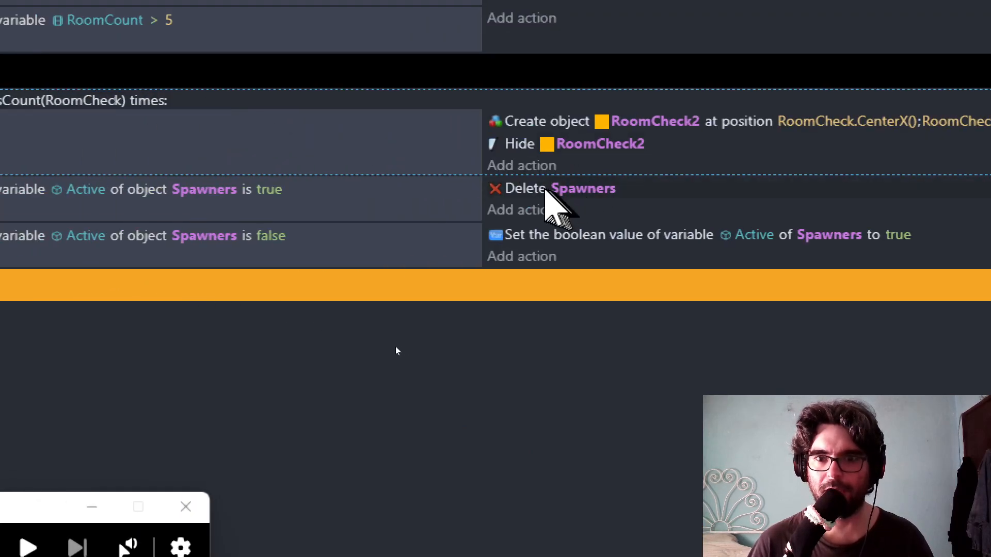
Copy the Delete Spawners action into the Repeat event and change the copy's object to RoomCheck.
{"action": "left_click", "coordinate": [505, 189]}
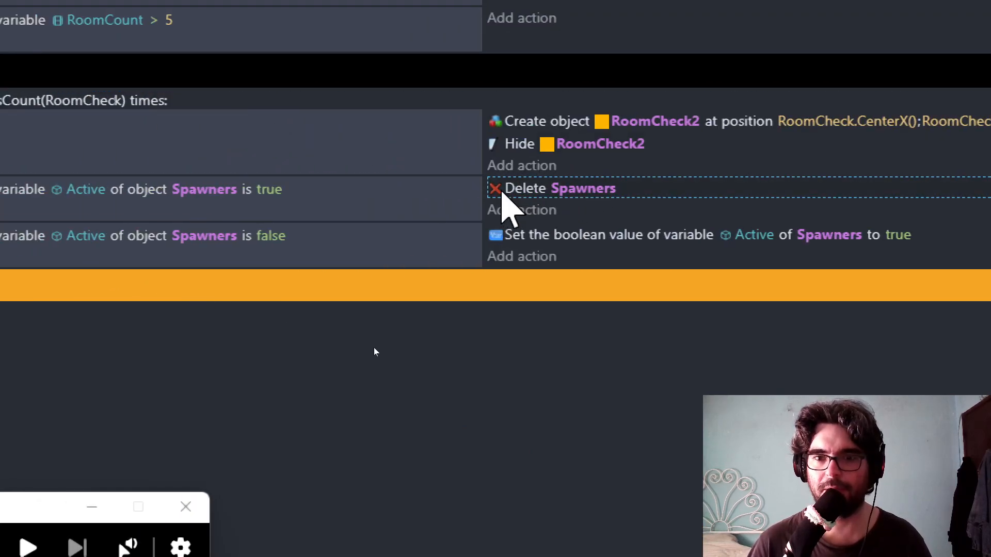
{"action": "left_click_drag", "start_coordinate": [505, 133], "coordinate": [517, 186]}
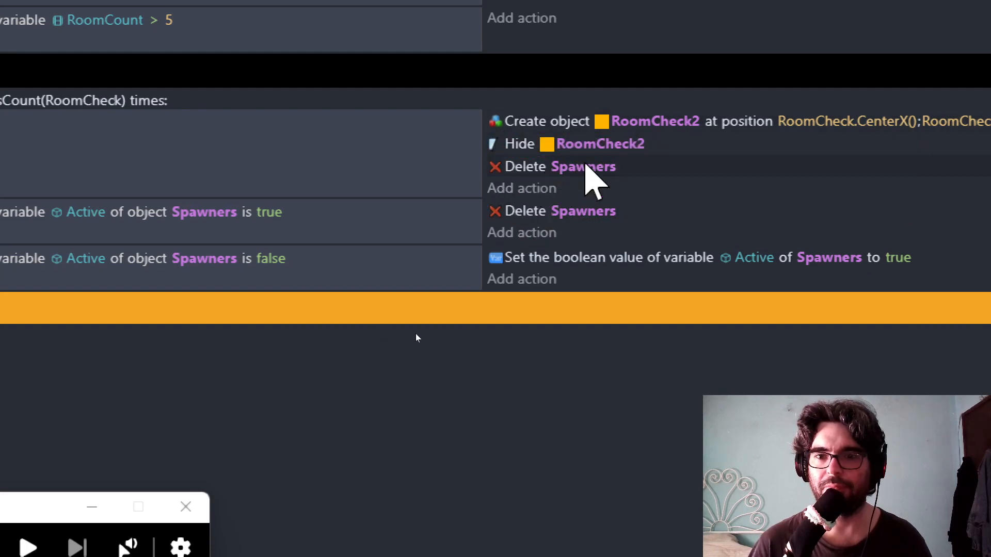
{"action": "left_click", "coordinate": [586, 166]}
{"action": "type", "text": "Ro"}
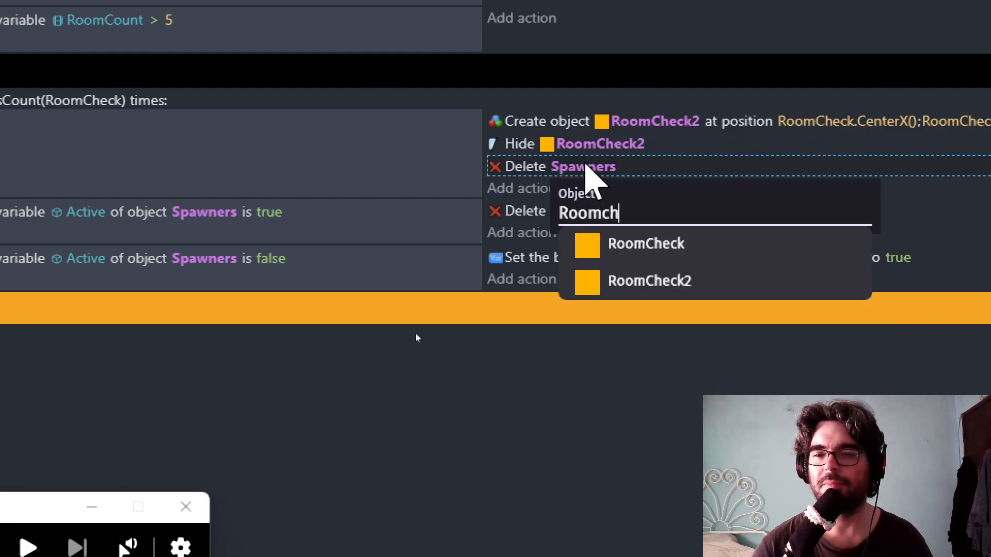
{"action": "type", "text": "omch"}
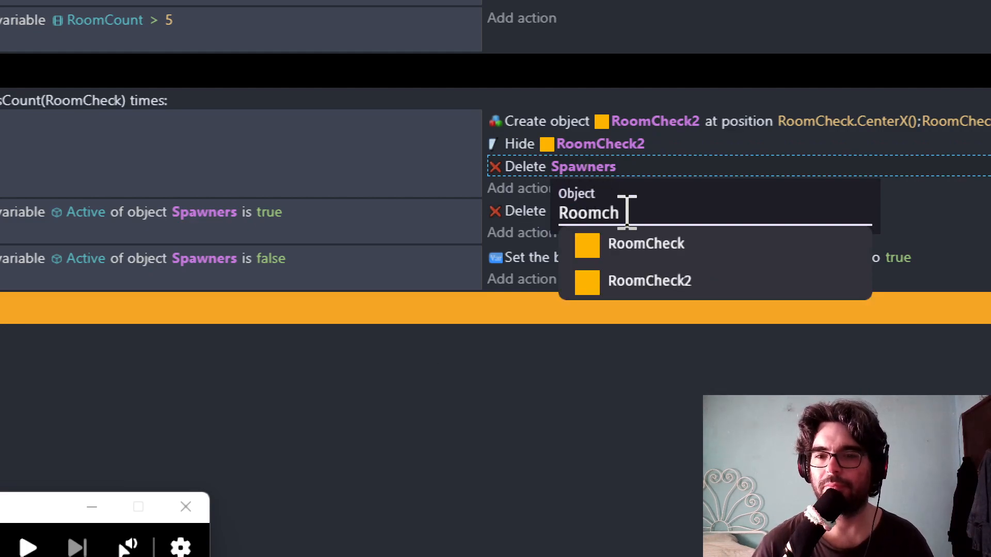
{"action": "left_click", "coordinate": [651, 239]}
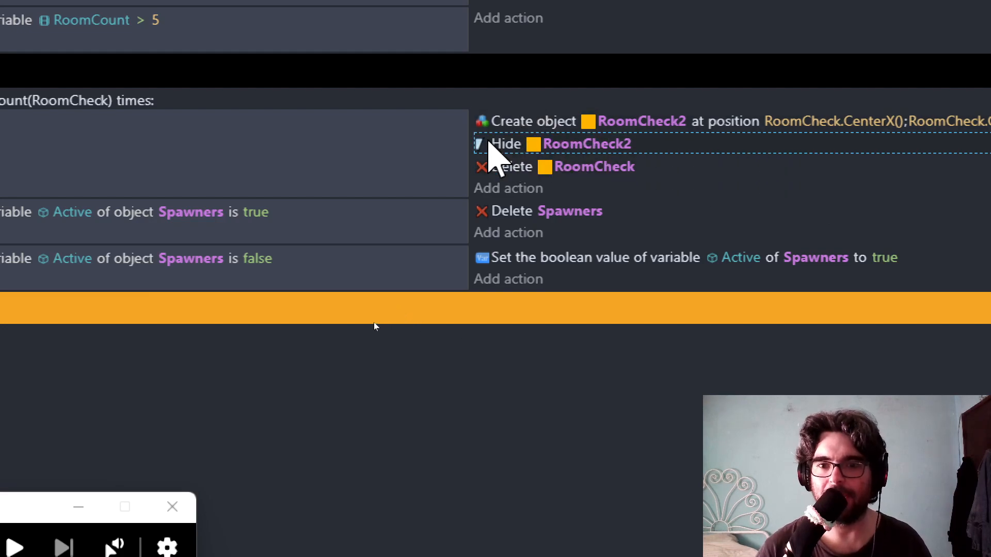
Delete the Hide RoomCheck2 action from the Repeat event.
{"action": "left_click", "coordinate": [496, 144]}
{"action": "key", "text": "Delete"}
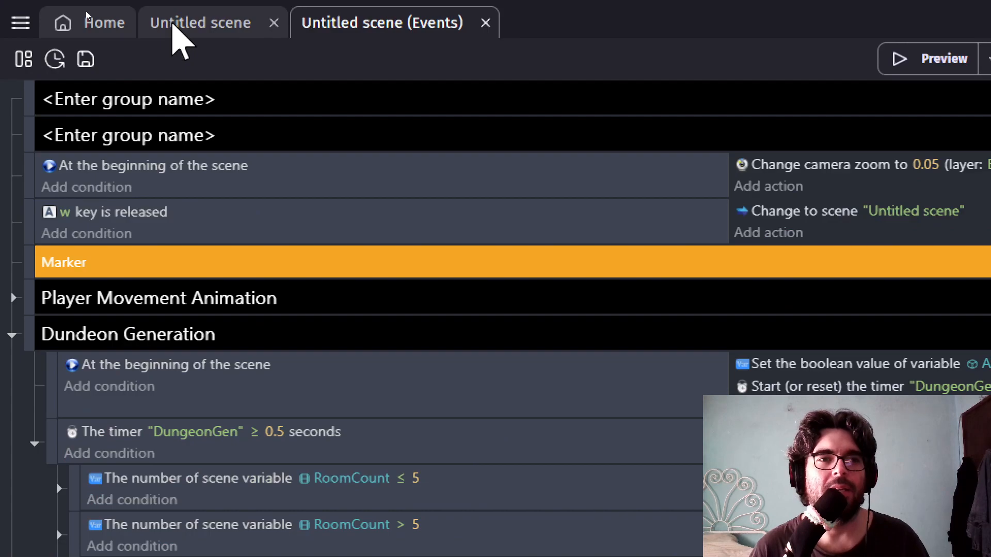
Set the Origin point of the RoomCheck2 object to X 360 and Y 360 in the scene editor and apply the change.
{"action": "left_click", "coordinate": [176, 23]}
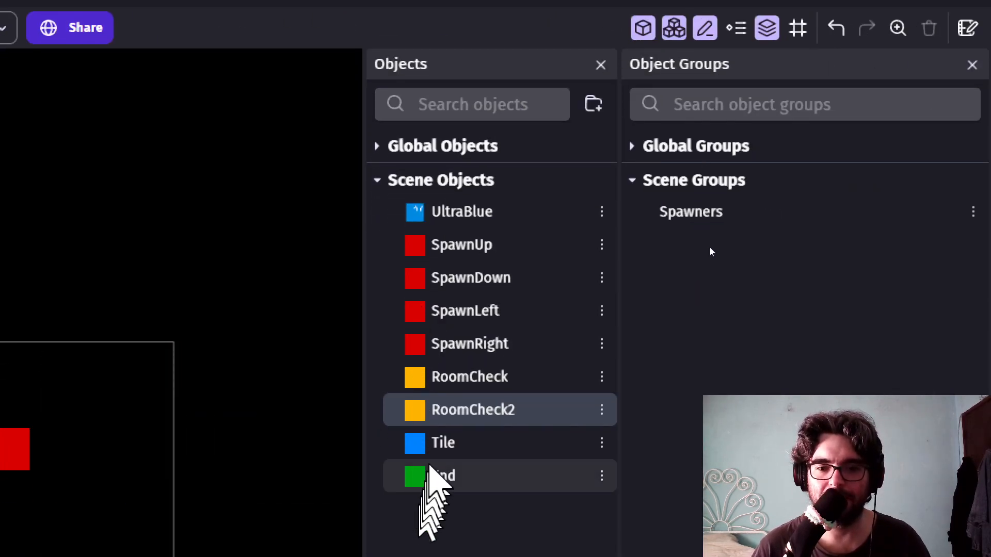
{"action": "double_click", "coordinate": [482, 421]}
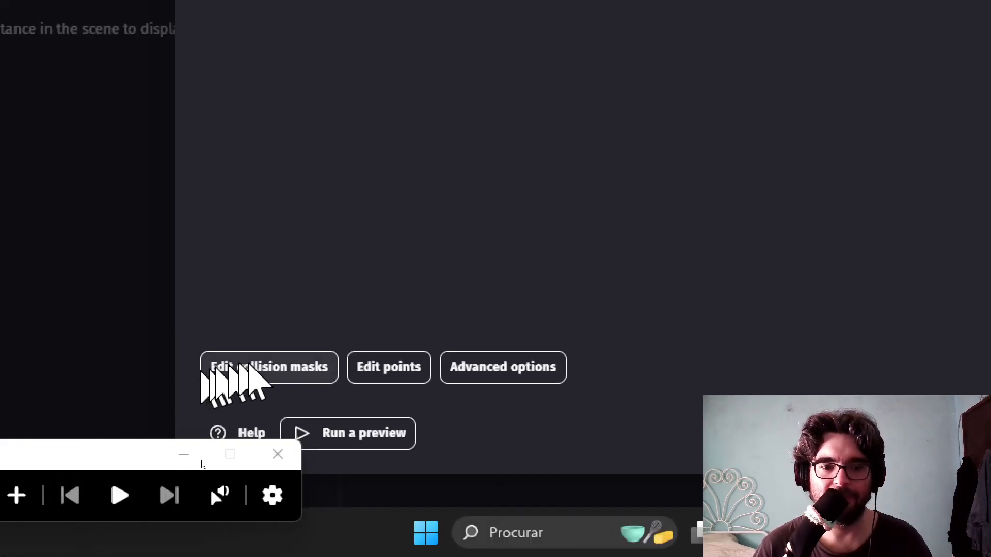
{"action": "left_click", "coordinate": [368, 363]}
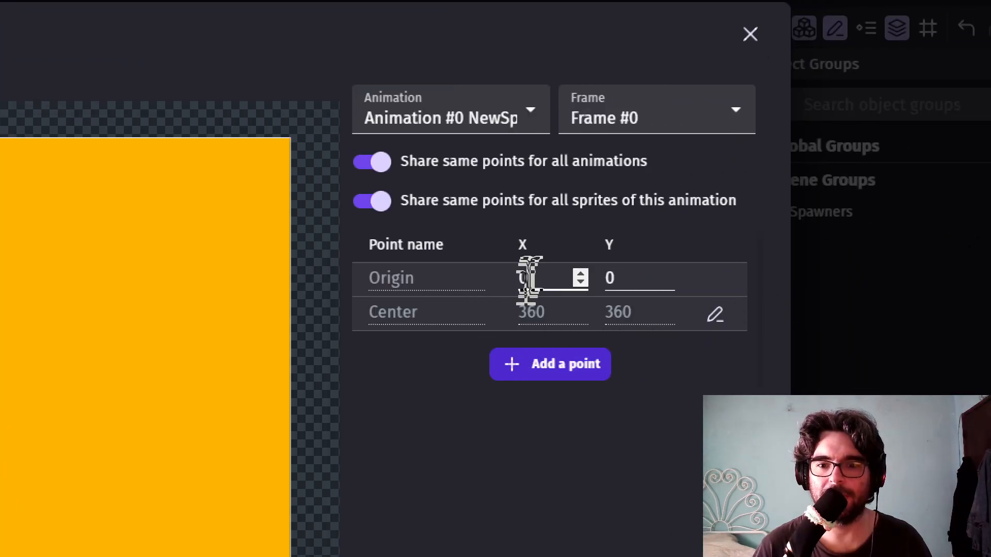
{"action": "left_click", "coordinate": [526, 279]}
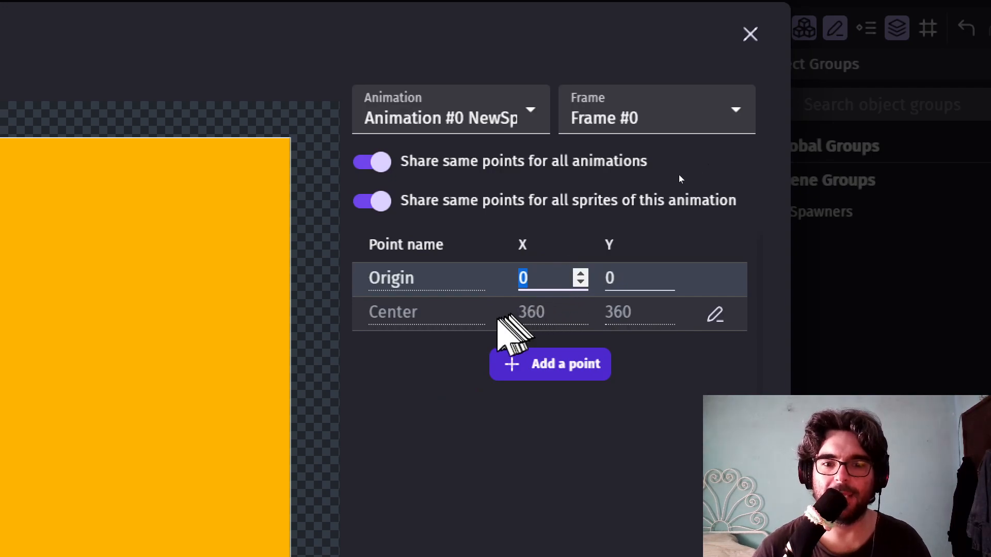
{"action": "type", "text": "360"}
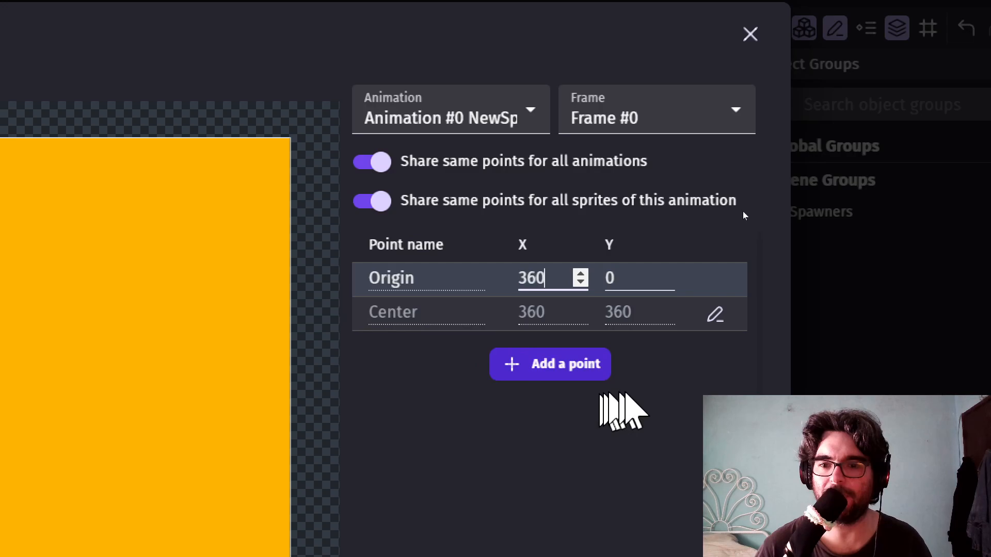
{"action": "left_click", "coordinate": [619, 279]}
{"action": "type", "text": "360"}
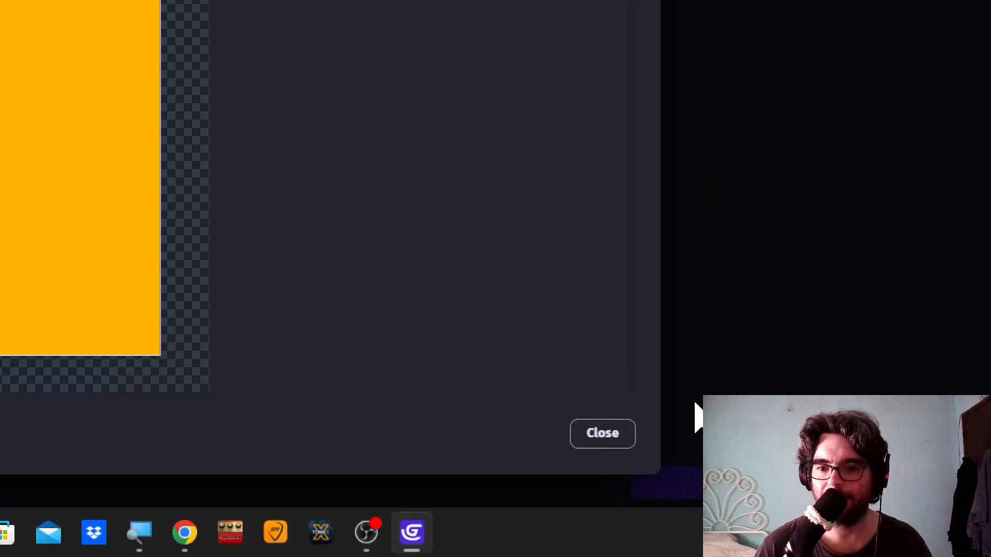
{"action": "left_click", "coordinate": [608, 435]}
{"action": "left_click", "coordinate": [608, 440]}
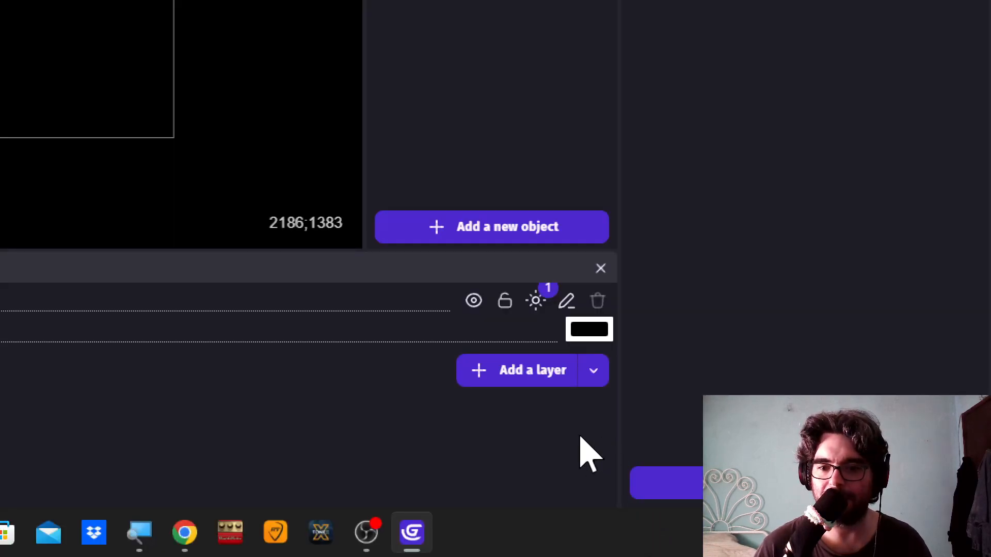
Run a preview to examine where the RoomCheck2 squares are placed in the generated dungeon, and close the preview.
{"action": "left_click", "coordinate": [65, 495]}
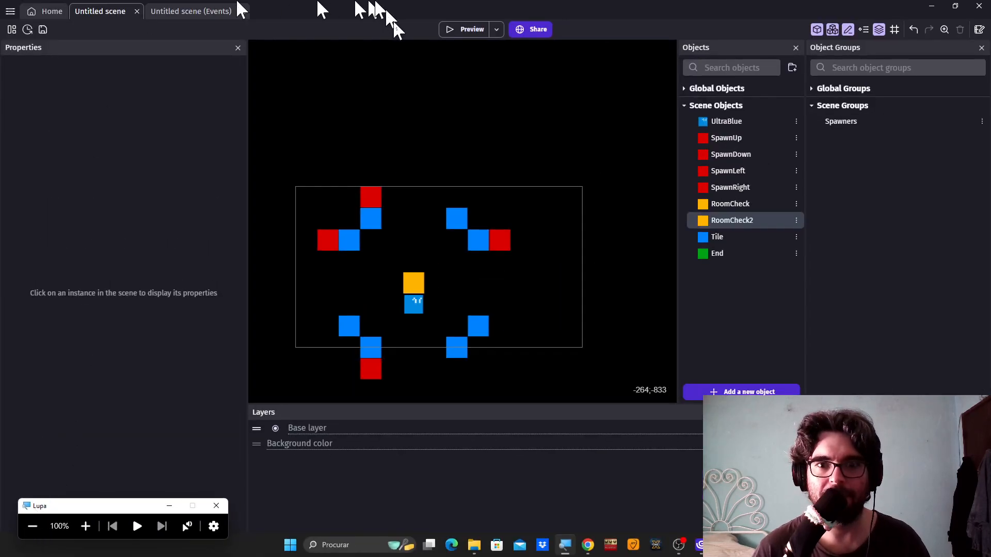
{"action": "left_click", "coordinate": [463, 29]}
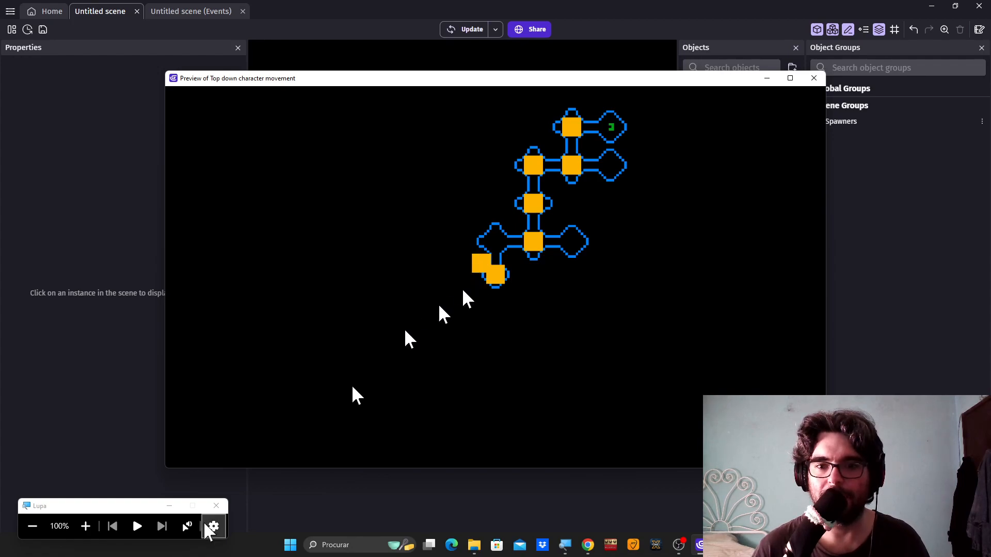
{"action": "left_click", "coordinate": [91, 533]}
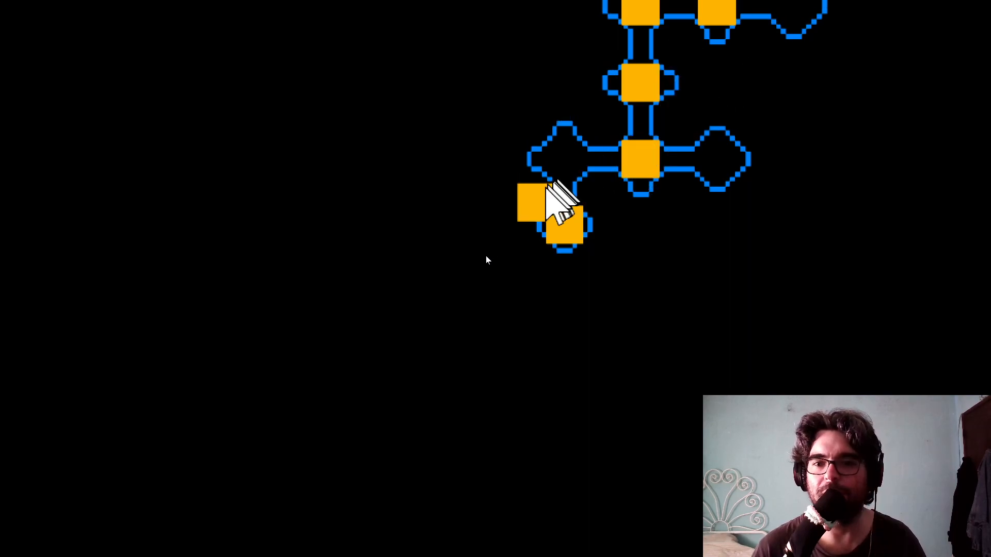
{"action": "left_click", "coordinate": [544, 286]}
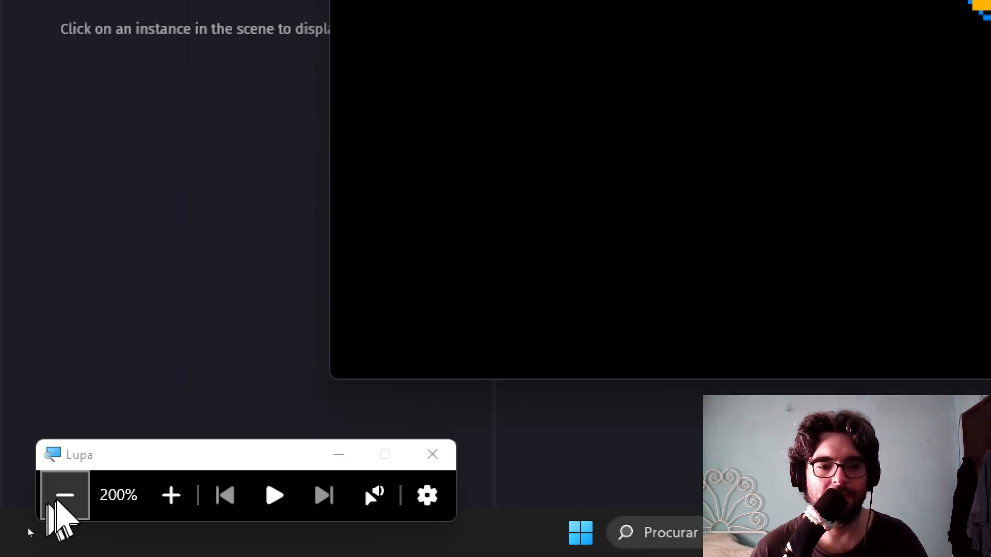
{"action": "left_click", "coordinate": [57, 501]}
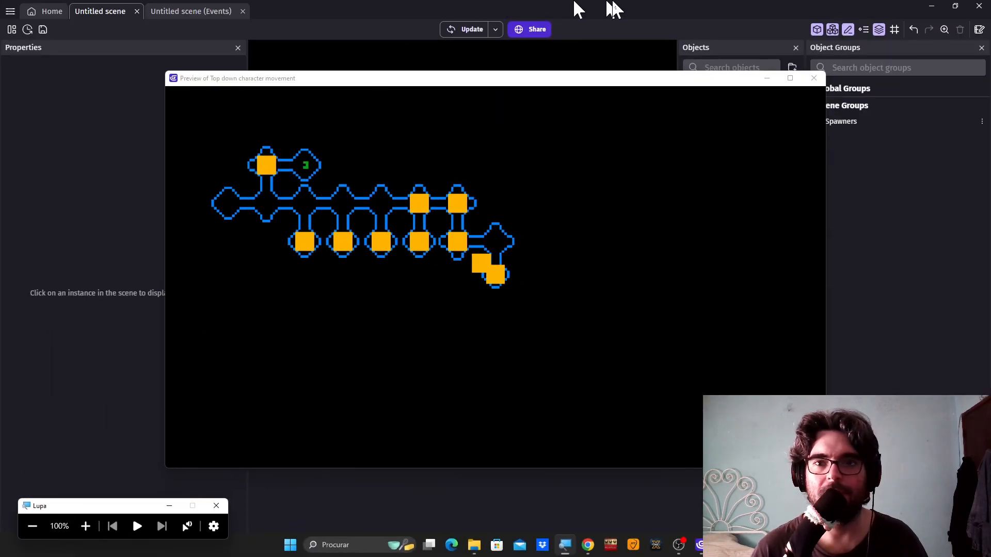
{"action": "left_click", "coordinate": [817, 78]}
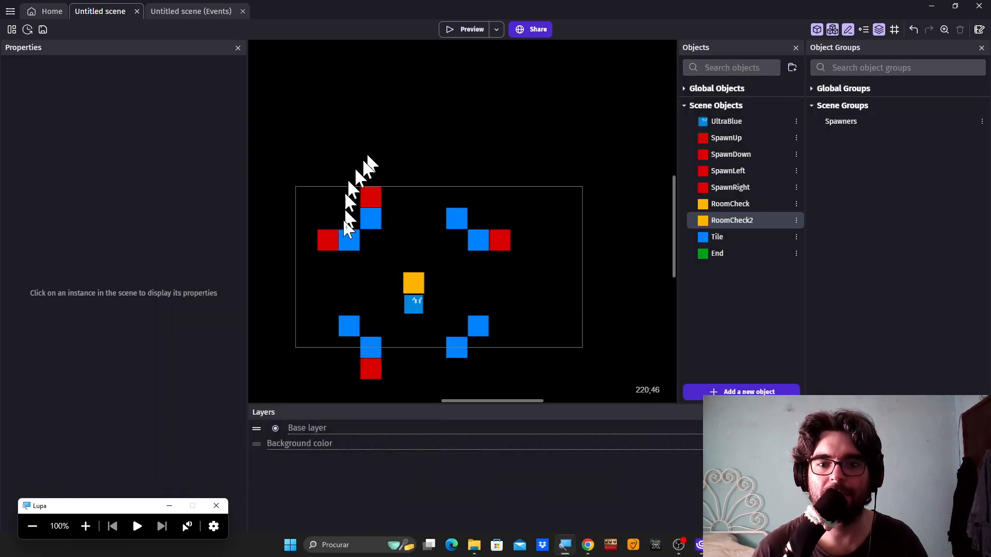
{"action": "left_click", "coordinate": [418, 281]}
{"action": "left_click", "coordinate": [364, 269]}
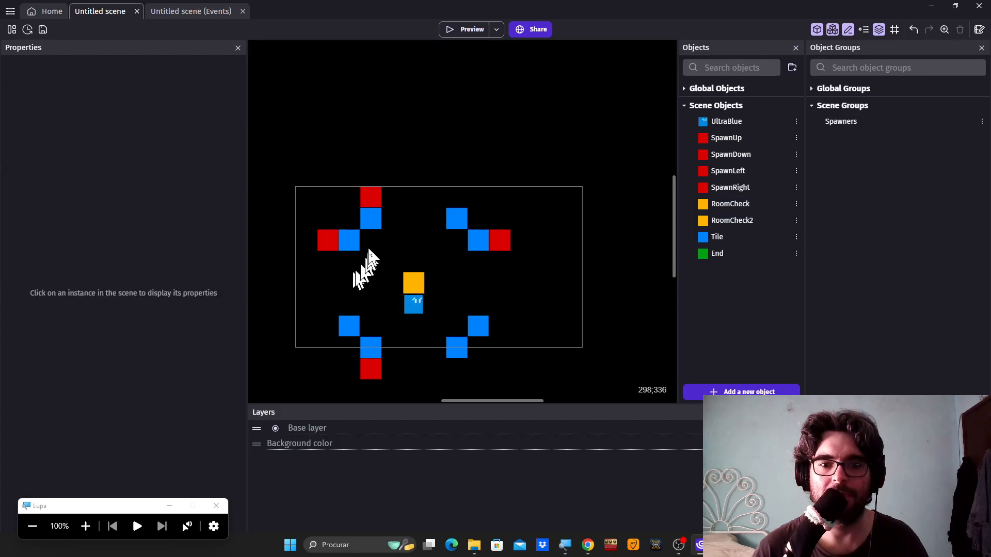
{"action": "left_click", "coordinate": [357, 243]}
{"action": "left_click", "coordinate": [395, 240]}
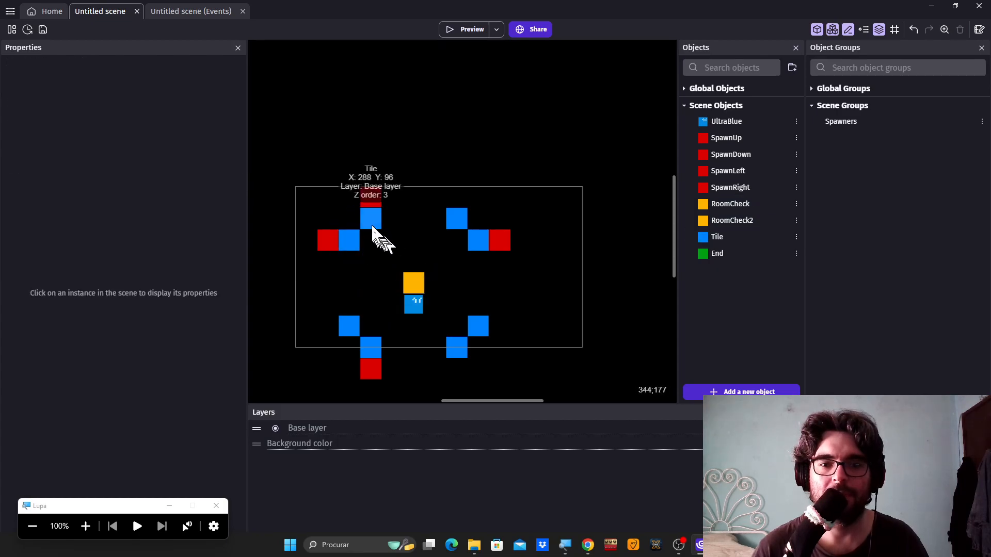
{"action": "left_click", "coordinate": [376, 223]}
{"action": "left_click", "coordinate": [407, 235]}
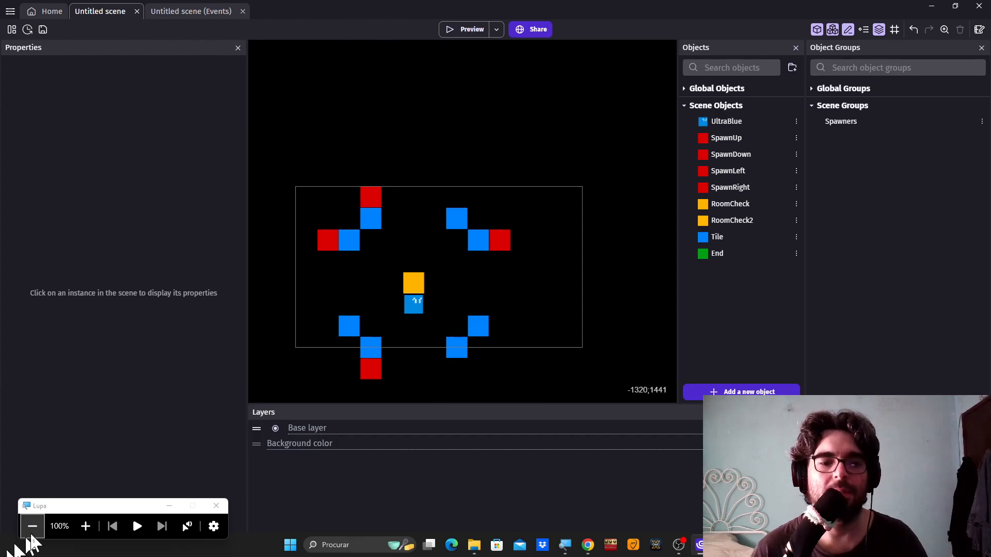
Magnify the screen and open the 3WayUp external layout from the project's external layouts.
{"action": "left_click", "coordinate": [86, 524]}
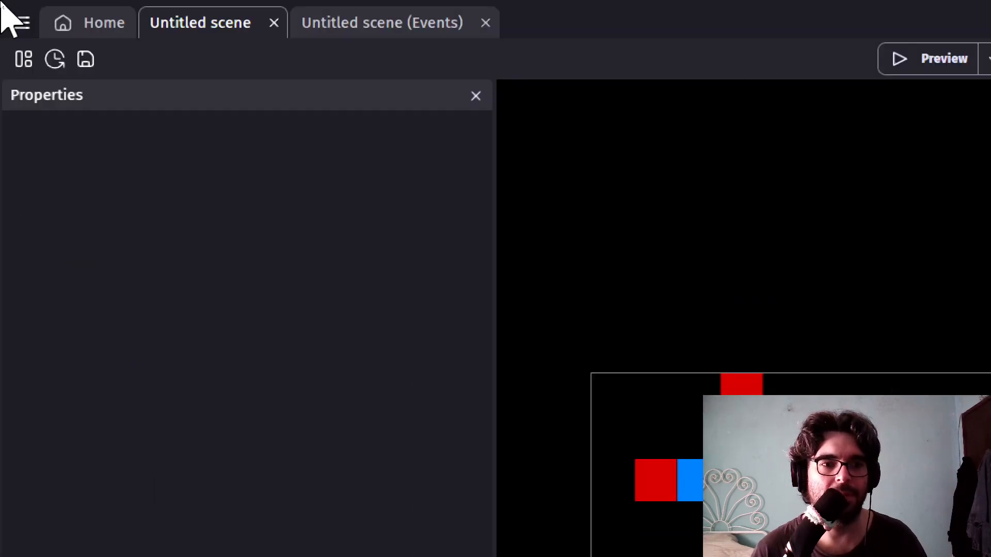
{"action": "left_click", "coordinate": [33, 59]}
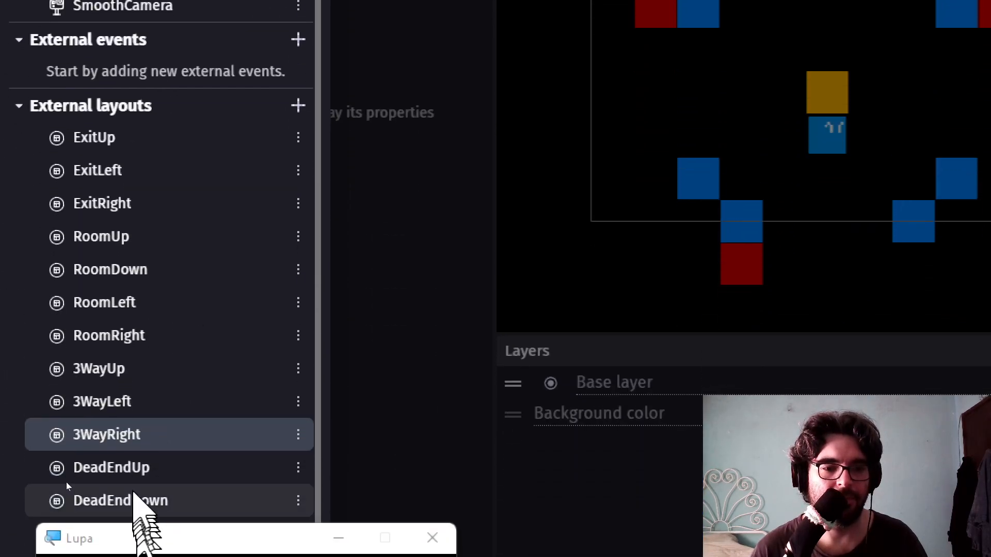
{"action": "left_click", "coordinate": [119, 370]}
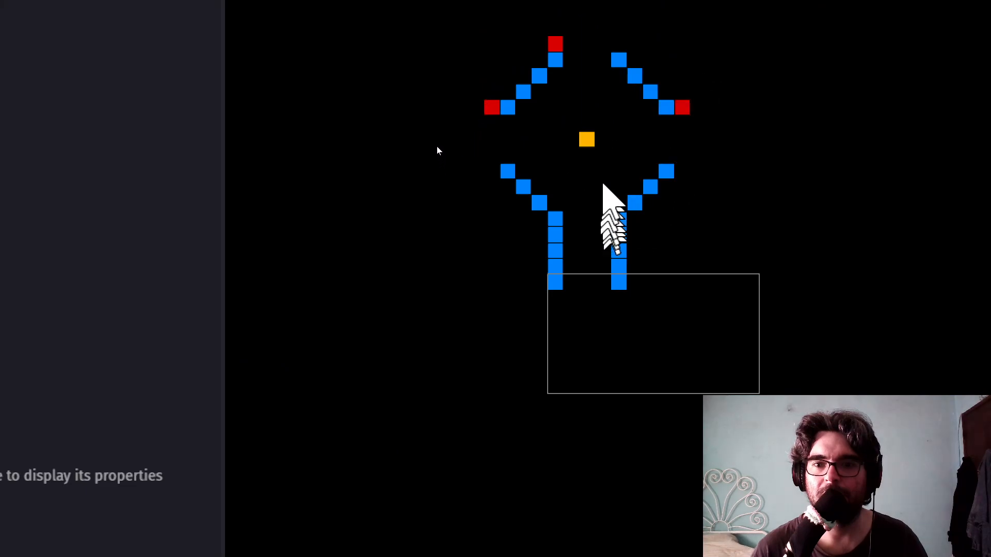
Examine the placement of the RoomCheck square and the lower corridor tiles relative to the layout's origin in 3WayUp.
{"action": "left_click", "coordinate": [588, 141]}
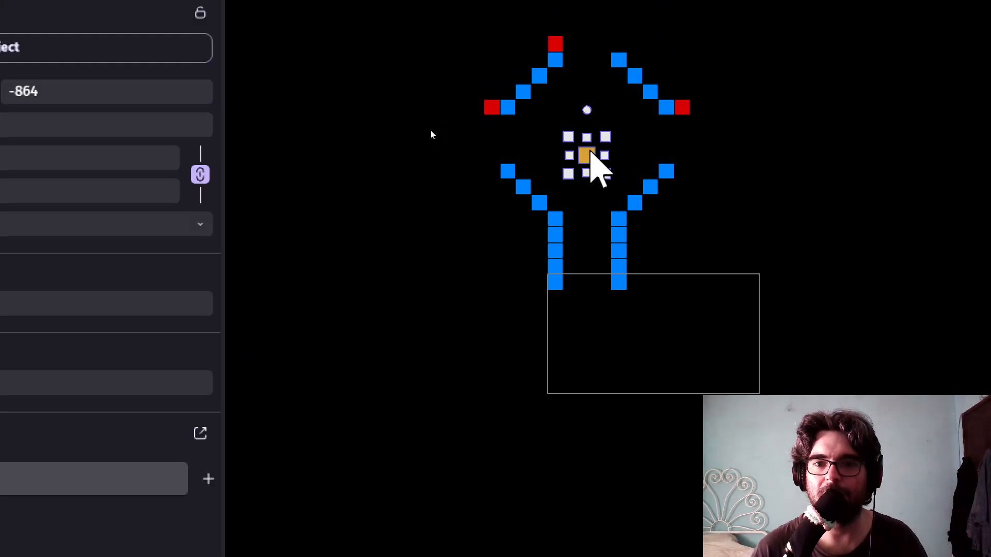
{"action": "left_click", "coordinate": [578, 225]}
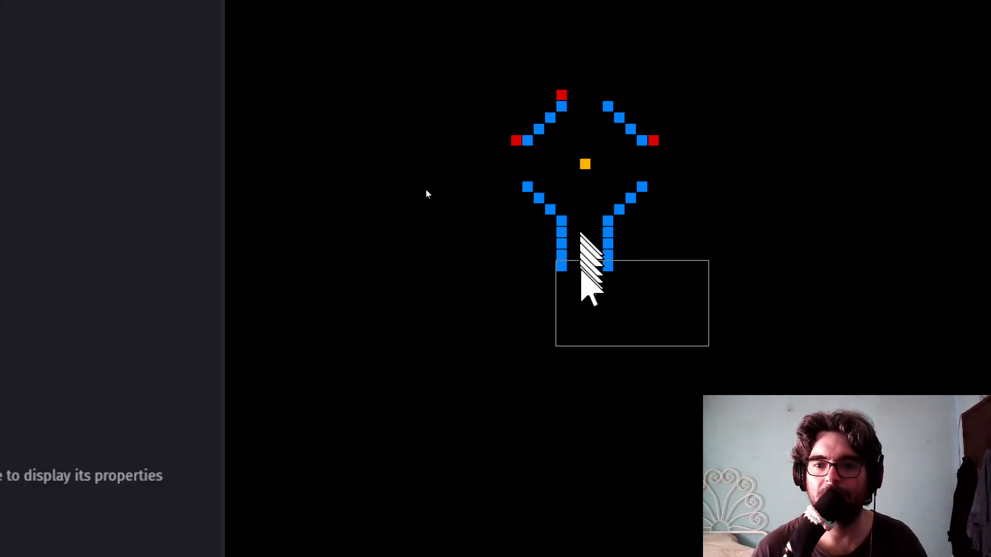
{"action": "left_click", "coordinate": [555, 264]}
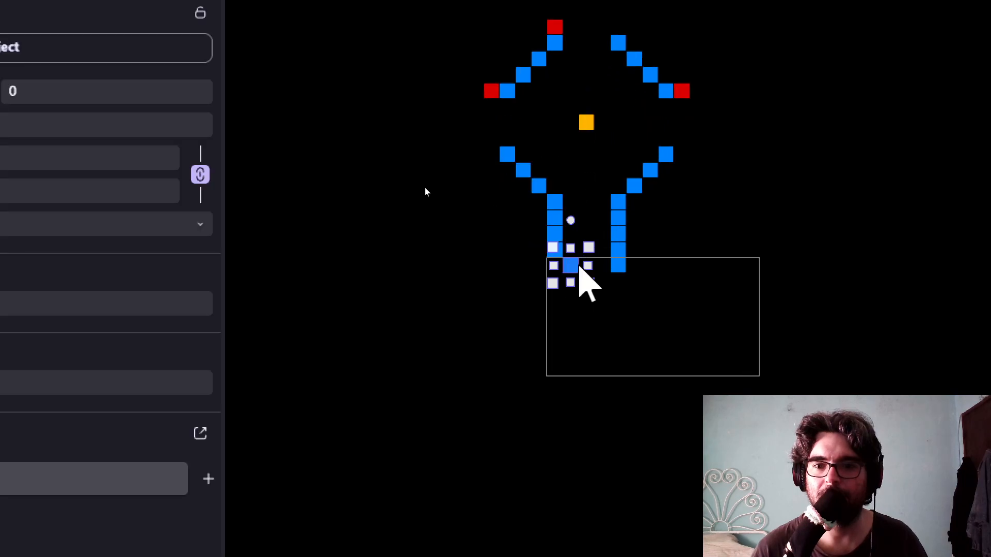
{"action": "left_click", "coordinate": [495, 278]}
{"action": "left_click", "coordinate": [554, 250]}
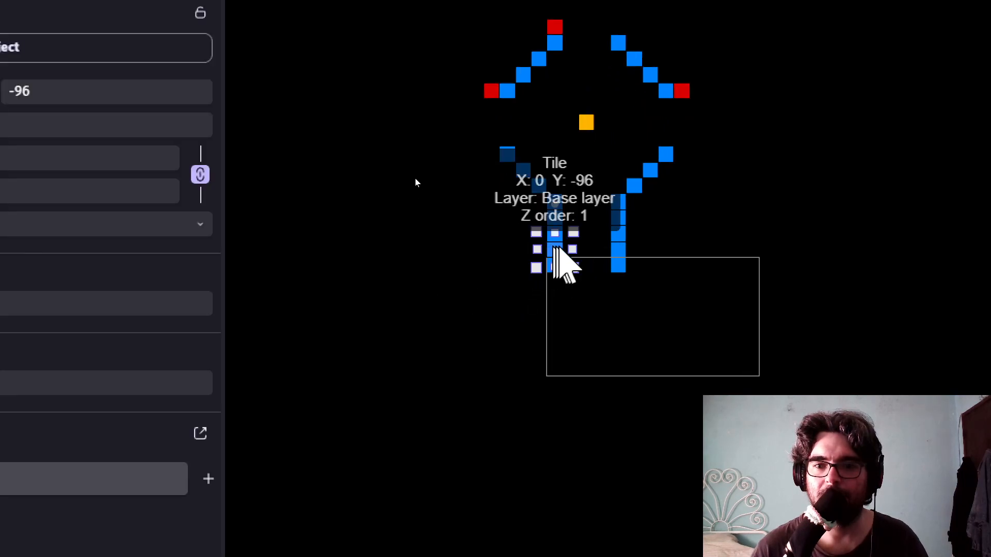
{"action": "mouse_move", "coordinate": [552, 248]}
{"action": "left_mouse_down"}
{"action": "mouse_move", "coordinate": [537, 247]}
{"action": "mouse_move", "coordinate": [552, 248]}
{"action": "left_mouse_up"}
{"action": "left_click", "coordinate": [577, 241]}
{"action": "left_click", "coordinate": [566, 343]}
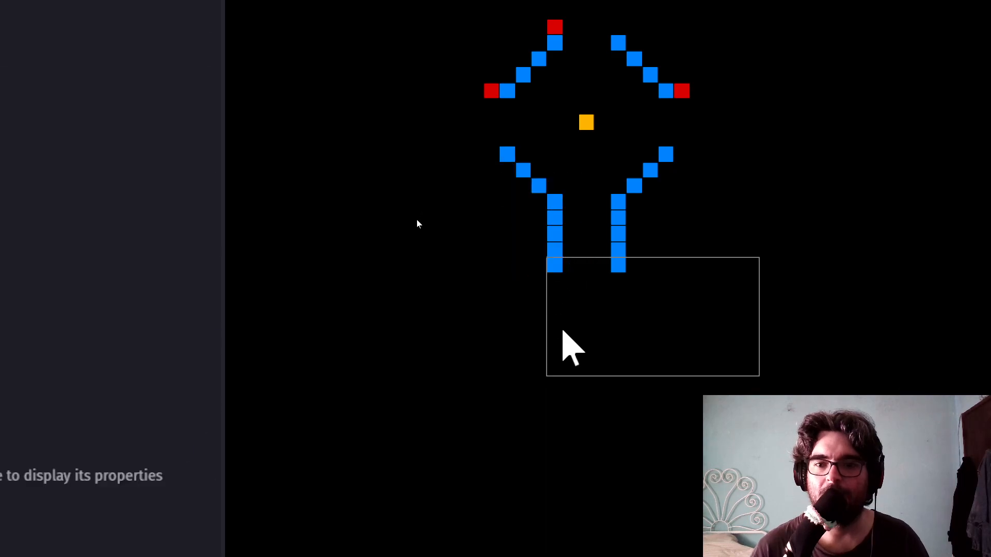
{"action": "scroll", "coordinate": [555, 330], "scroll_direction": "down", "scroll_amount": 1}
{"action": "scroll", "coordinate": [551, 326], "scroll_direction": "down", "scroll_amount": 1}
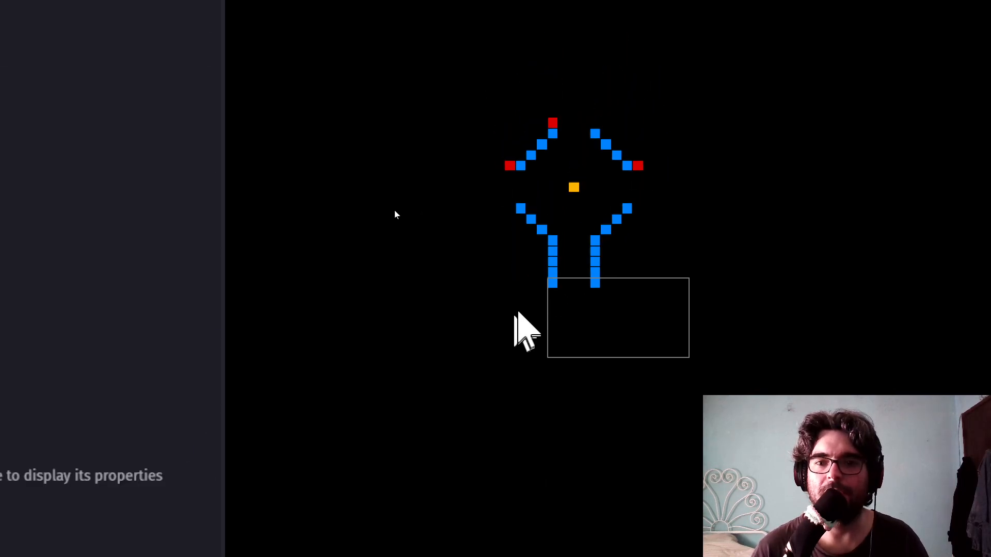
Open the RoomRight external layout from the project and examine its tile and RoomCheck arrangement.
{"action": "scroll", "coordinate": [573, 331], "scroll_direction": "up", "scroll_amount": 2}
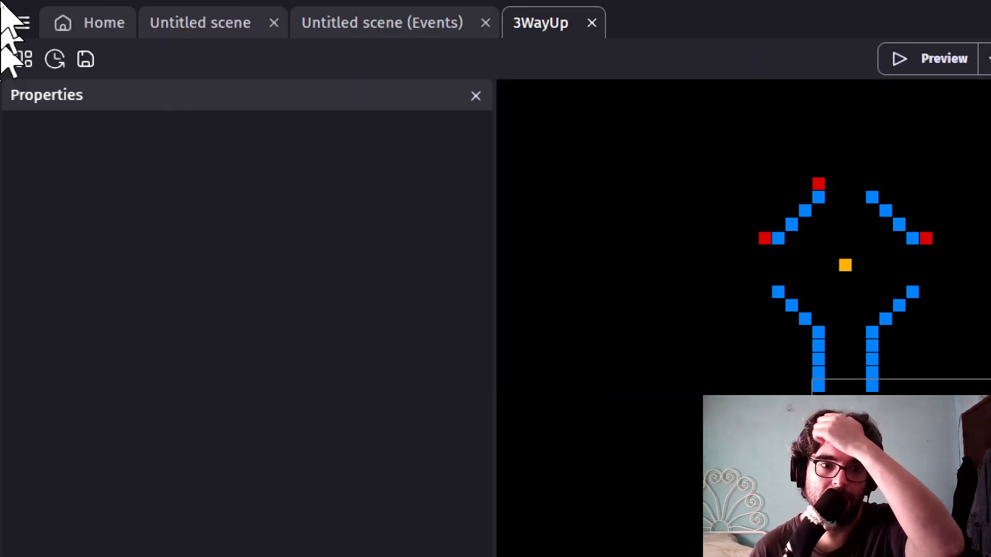
{"action": "left_click", "coordinate": [24, 59]}
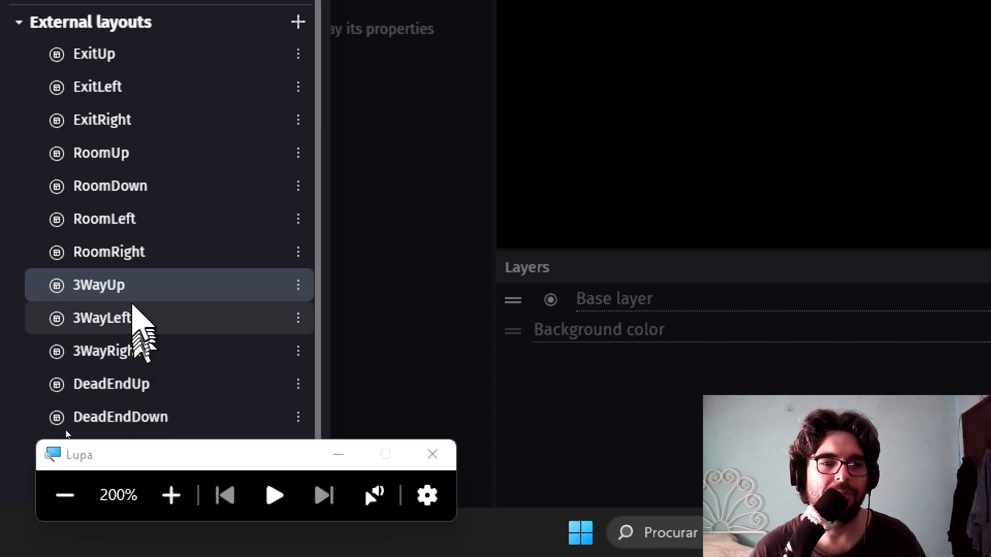
{"action": "left_click", "coordinate": [144, 258]}
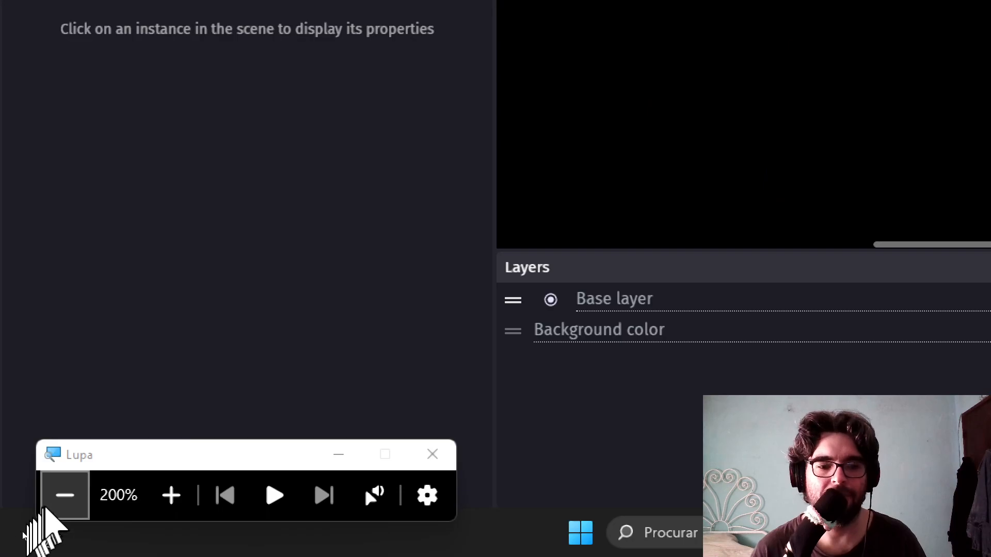
{"action": "left_click", "coordinate": [32, 526]}
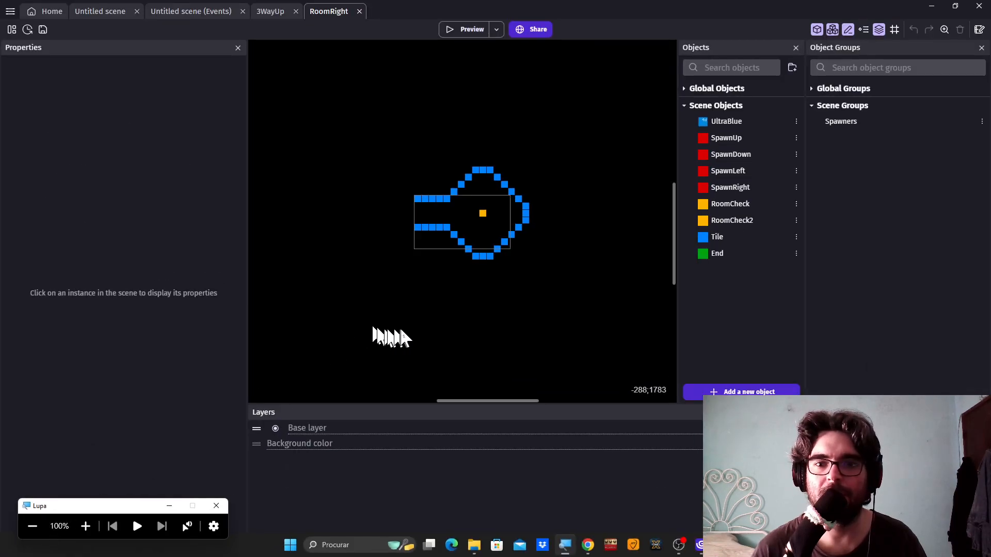
{"action": "scroll", "coordinate": [428, 293], "scroll_direction": "up", "scroll_amount": 1}
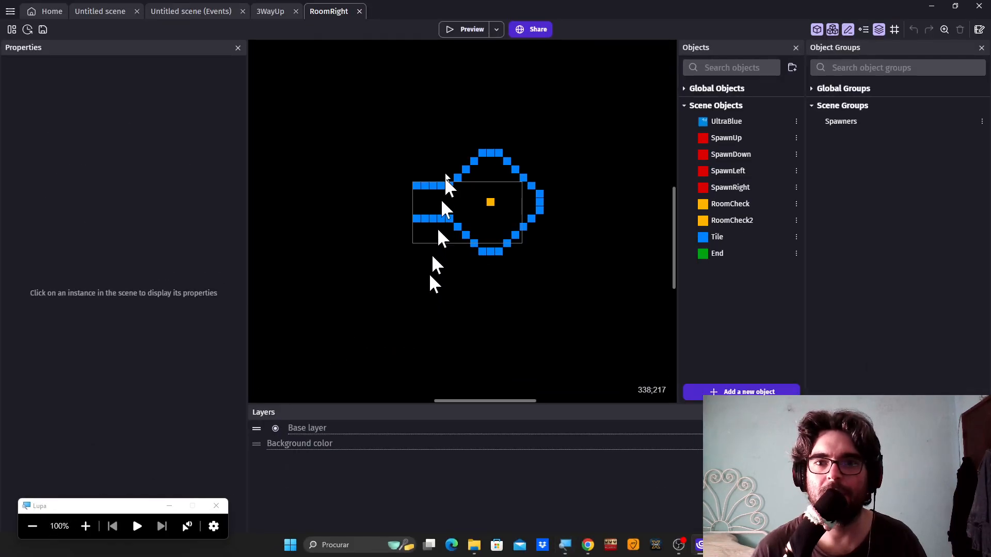
Preview the dungeon generation once from the RoomRight layout and once from the Untitled scene, closing each preview.
{"action": "left_click", "coordinate": [455, 30]}
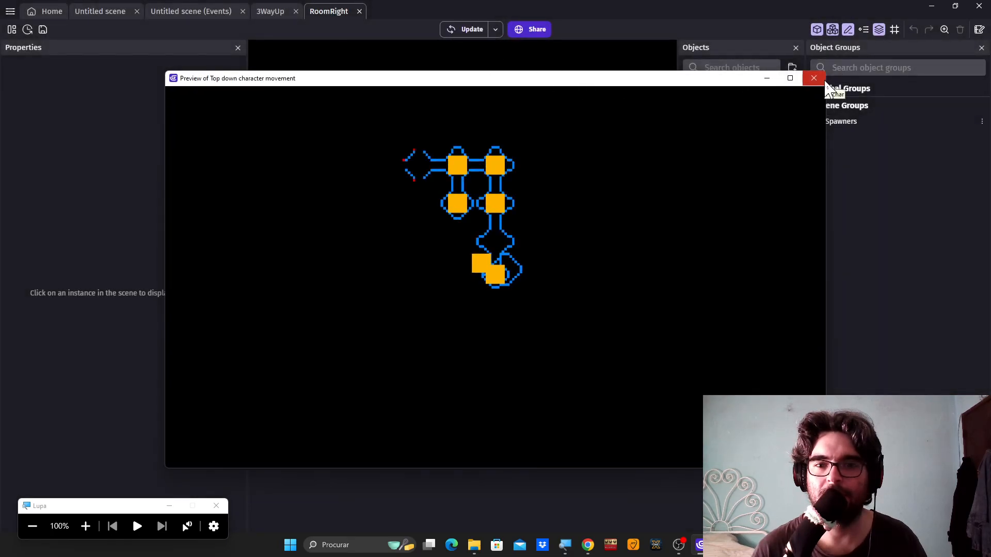
{"action": "left_click", "coordinate": [822, 78]}
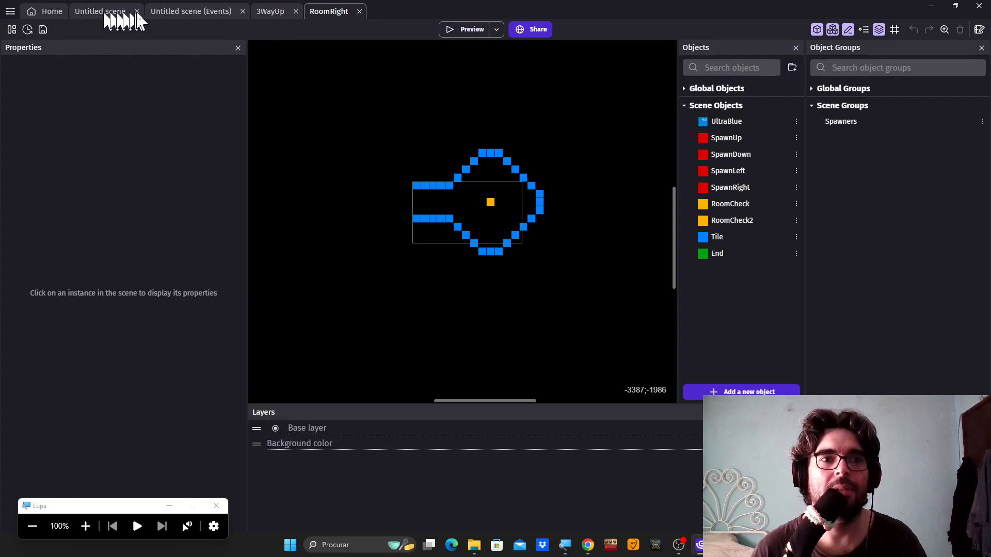
{"action": "left_click", "coordinate": [161, 12]}
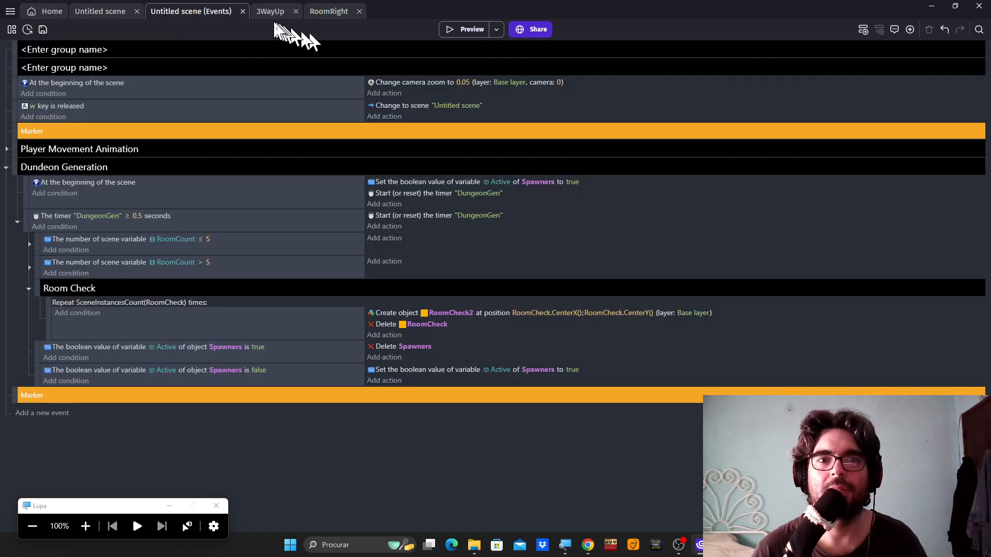
{"action": "left_click", "coordinate": [101, 11]}
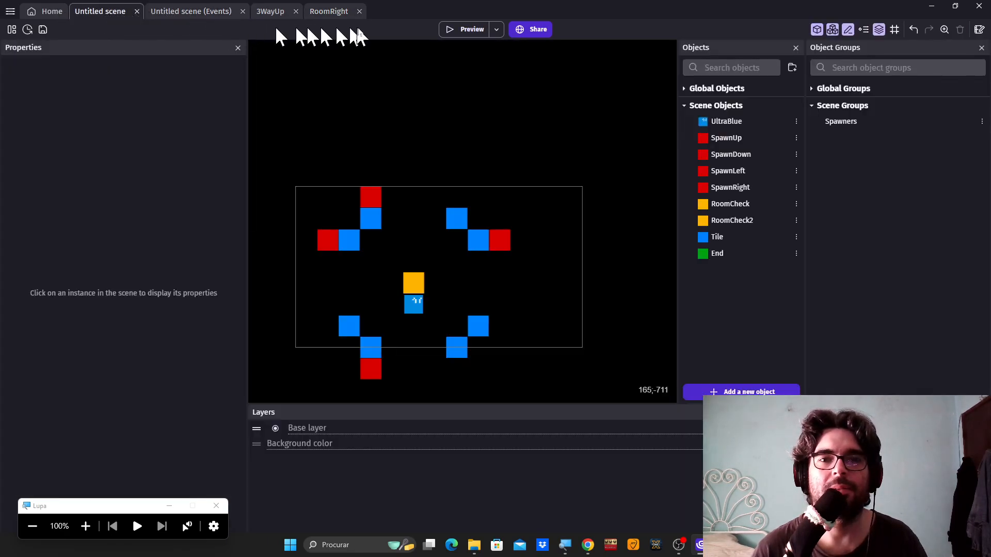
{"action": "left_click", "coordinate": [448, 30]}
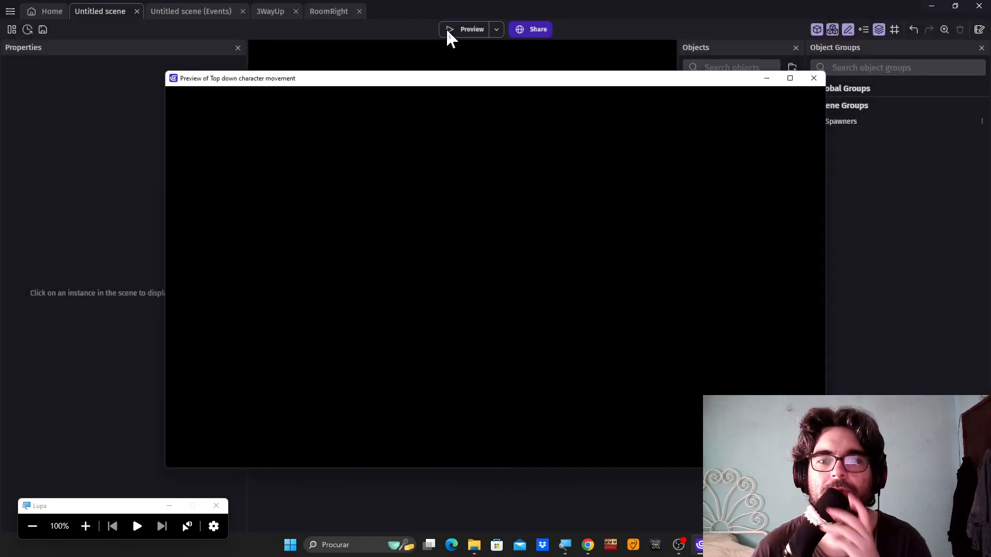
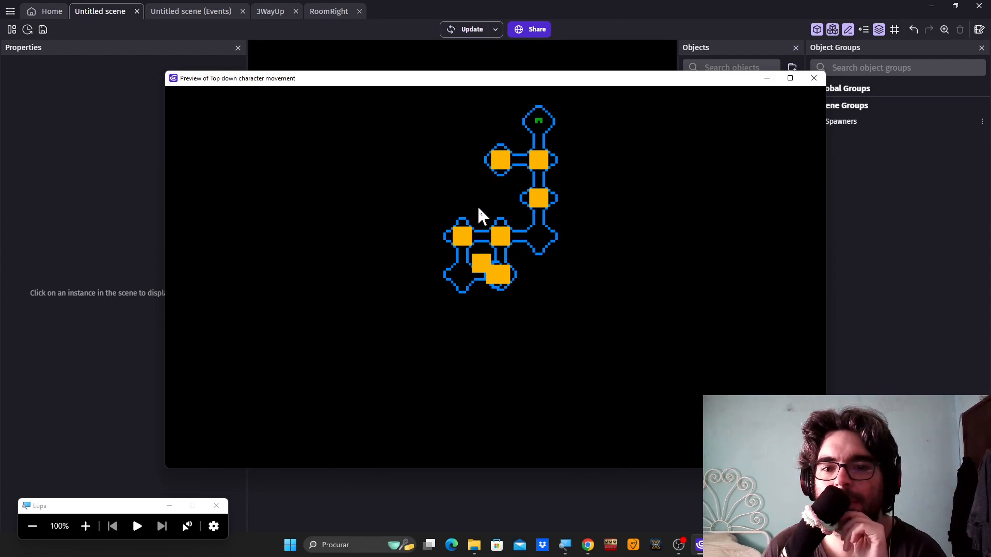
{"action": "left_click", "coordinate": [814, 79]}
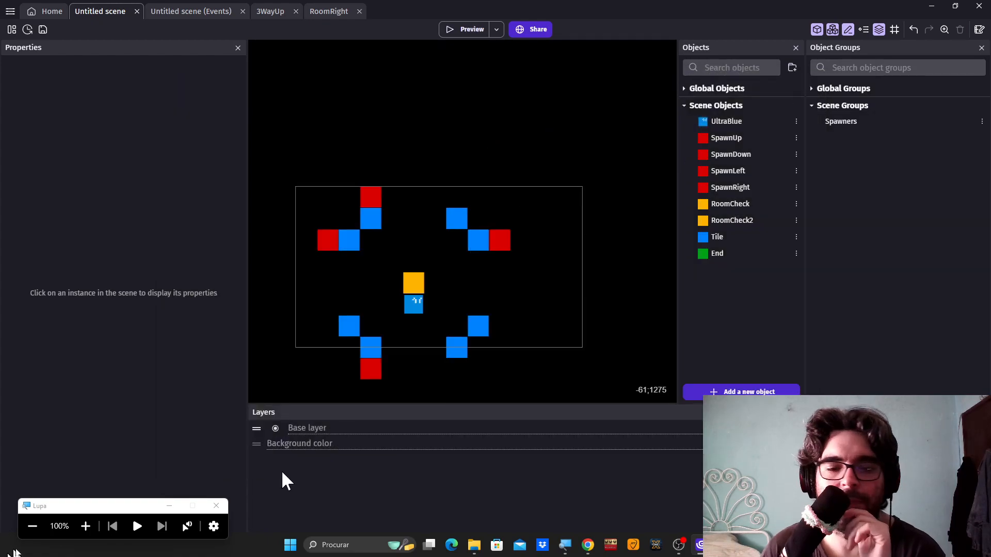
In the scene events' Room Check group, move the Create RoomCheck2 and Delete RoomCheck actions into a new plain event and delete the Repeat event.
{"action": "left_click", "coordinate": [85, 526]}
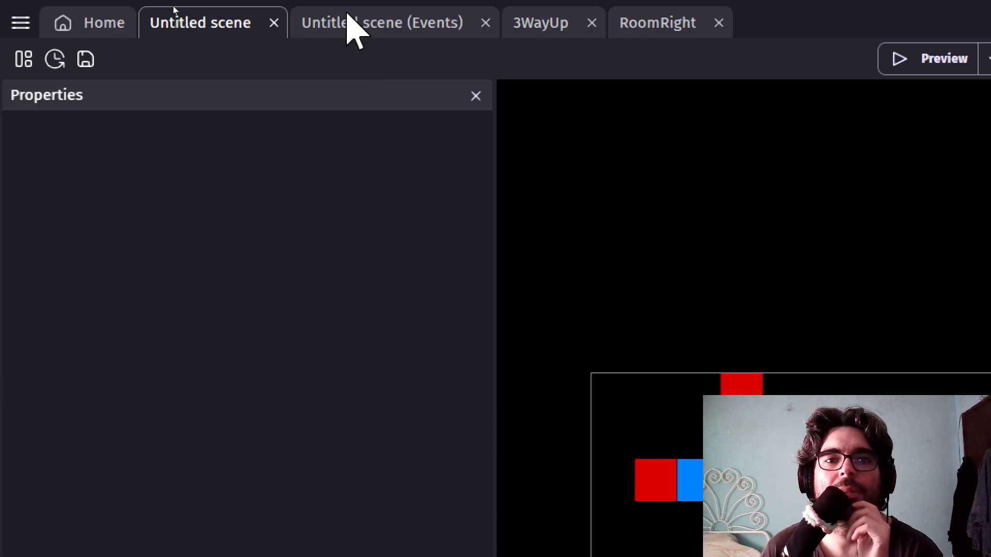
{"action": "left_click", "coordinate": [348, 19]}
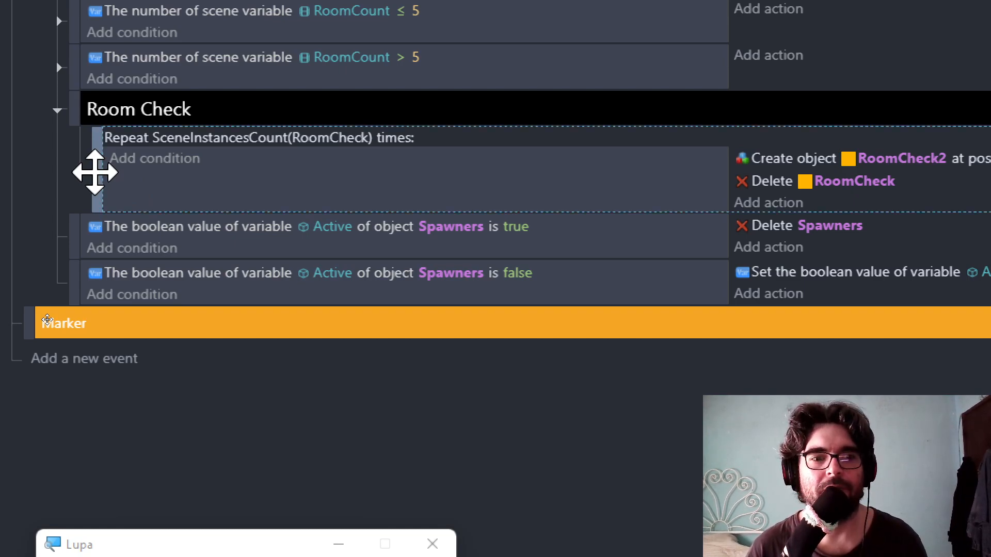
{"action": "key", "text": "shift+a"}
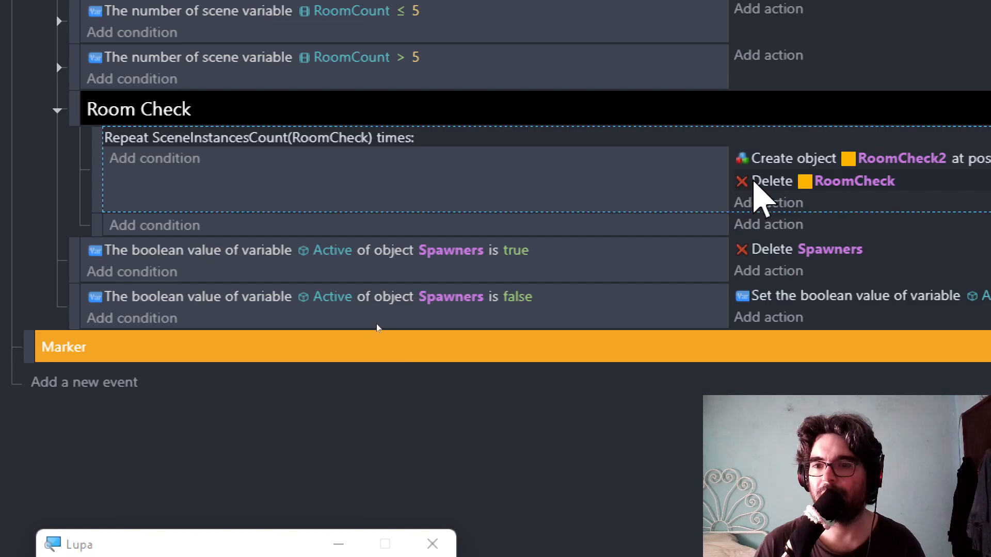
{"action": "left_click_drag", "start_coordinate": [753, 182], "coordinate": [764, 227]}
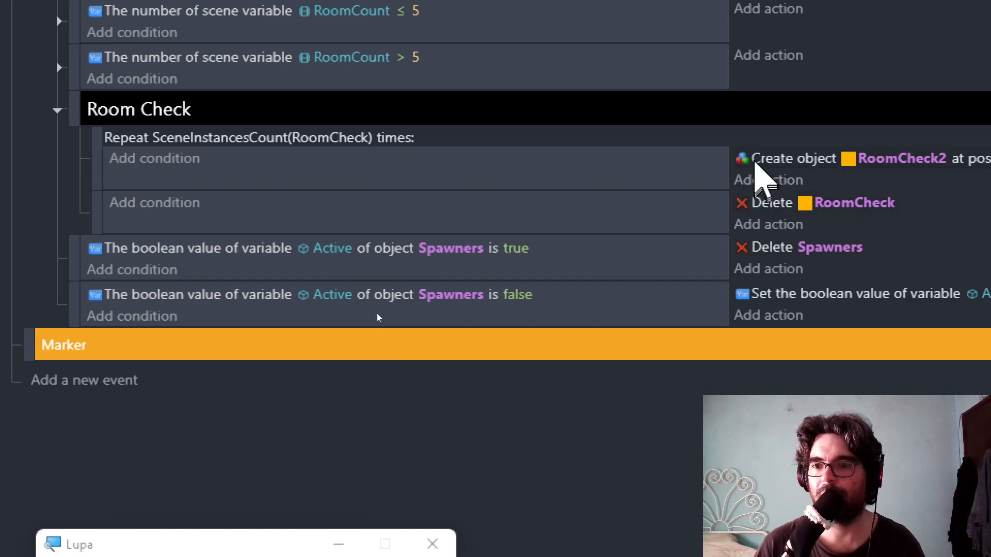
{"action": "left_click_drag", "start_coordinate": [754, 161], "coordinate": [767, 218]}
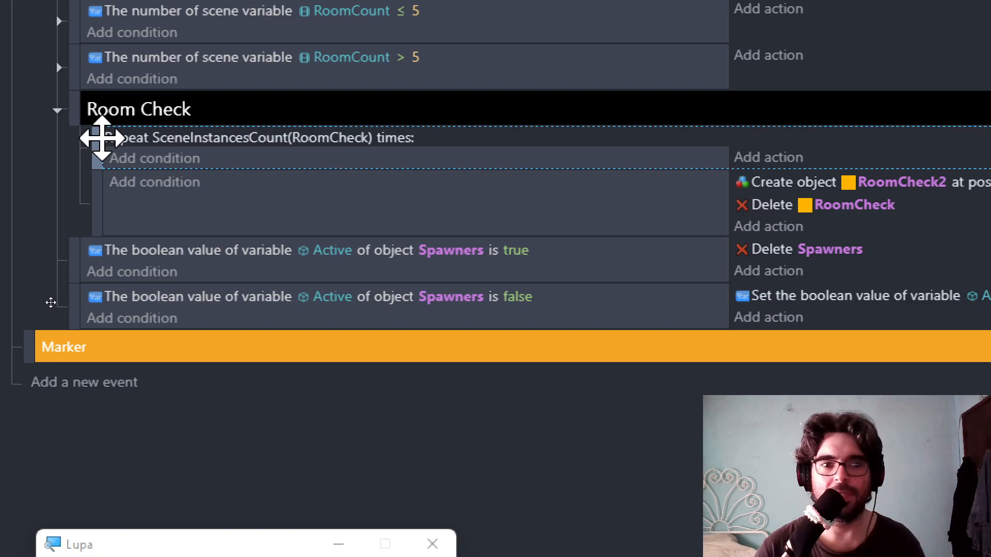
{"action": "key", "text": "Delete"}
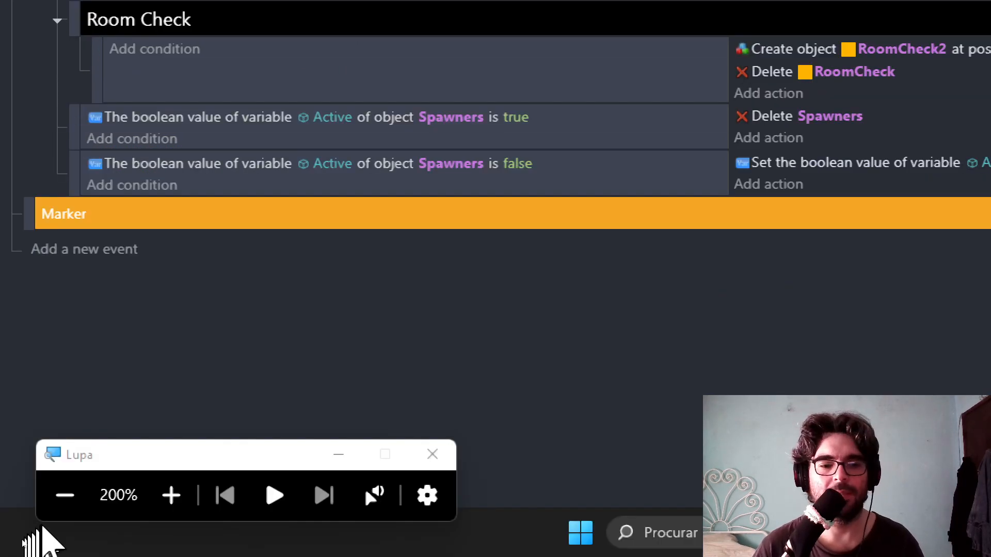
Preview the game to check the room generation without the Repeat event, and close the preview.
{"action": "left_click", "coordinate": [54, 508]}
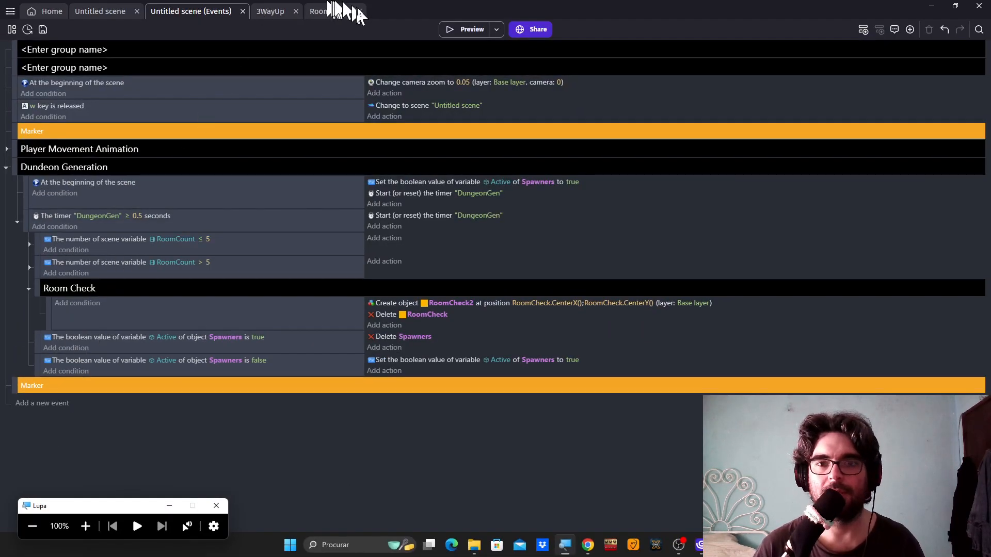
{"action": "left_click", "coordinate": [442, 30]}
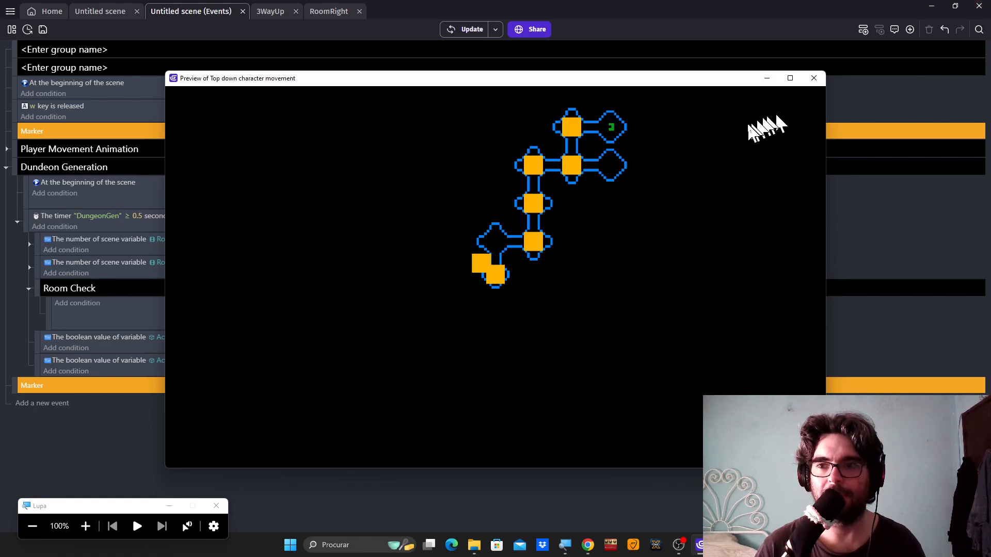
{"action": "left_click", "coordinate": [814, 80]}
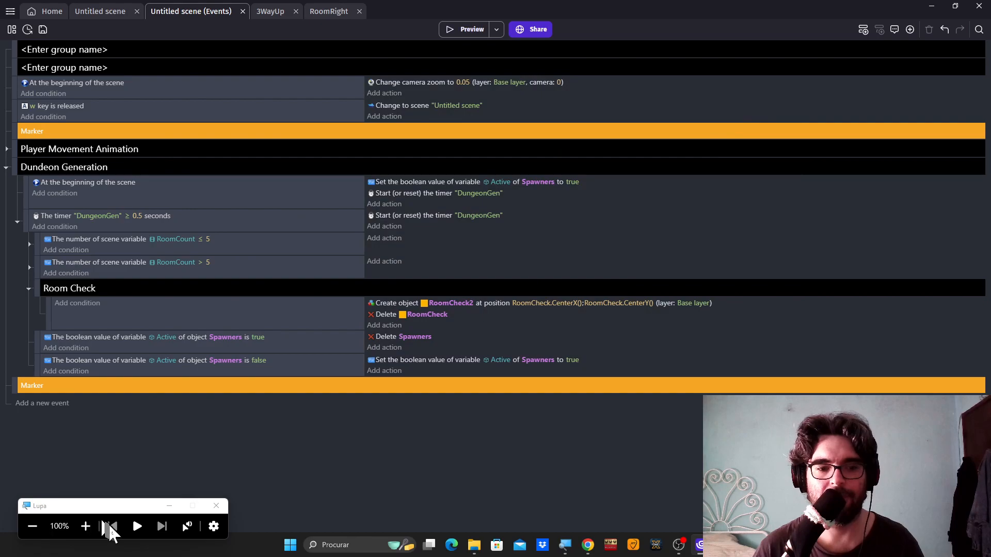
Add a For each object event at the start of the Room Check group and nest the RoomCheck2 creation event inside it as a sub-event.
{"action": "left_click", "coordinate": [86, 526]}
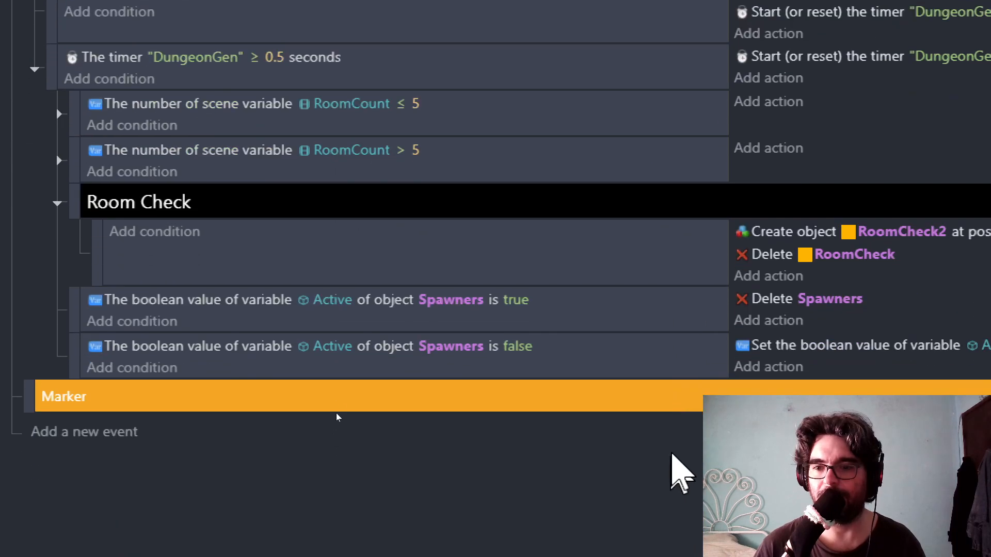
{"action": "left_click", "coordinate": [347, 392]}
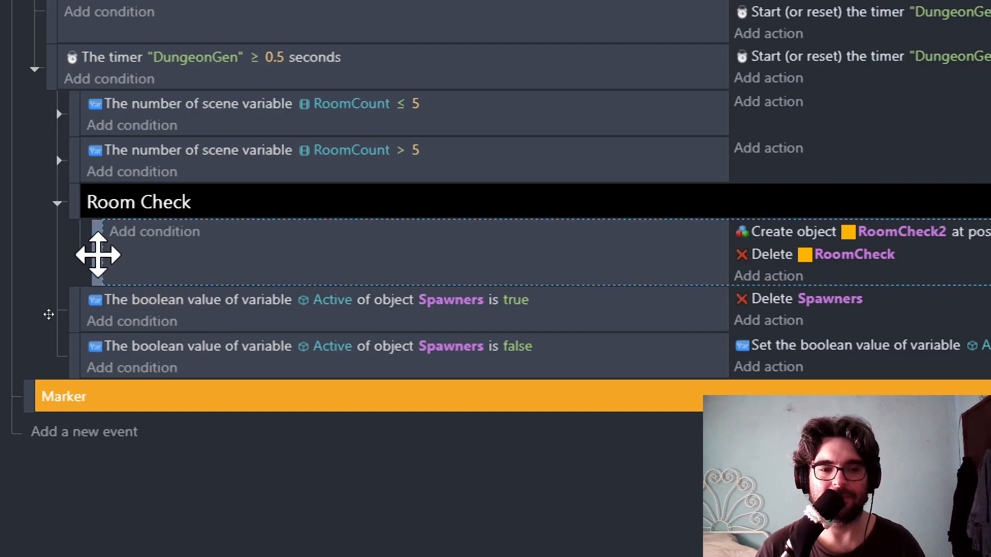
{"action": "right_click", "coordinate": [98, 255]}
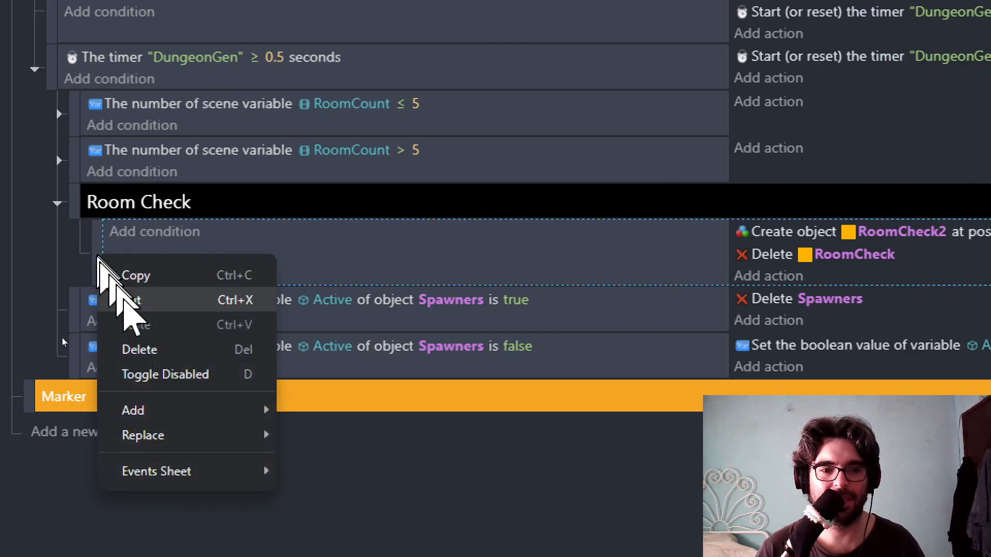
{"action": "mouse_move", "coordinate": [155, 413]}
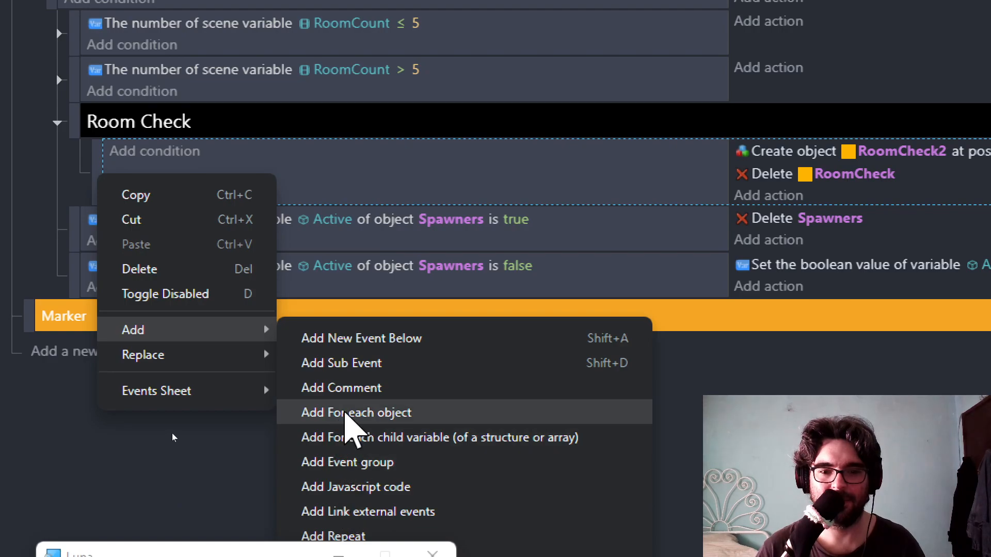
{"action": "left_click", "coordinate": [345, 412]}
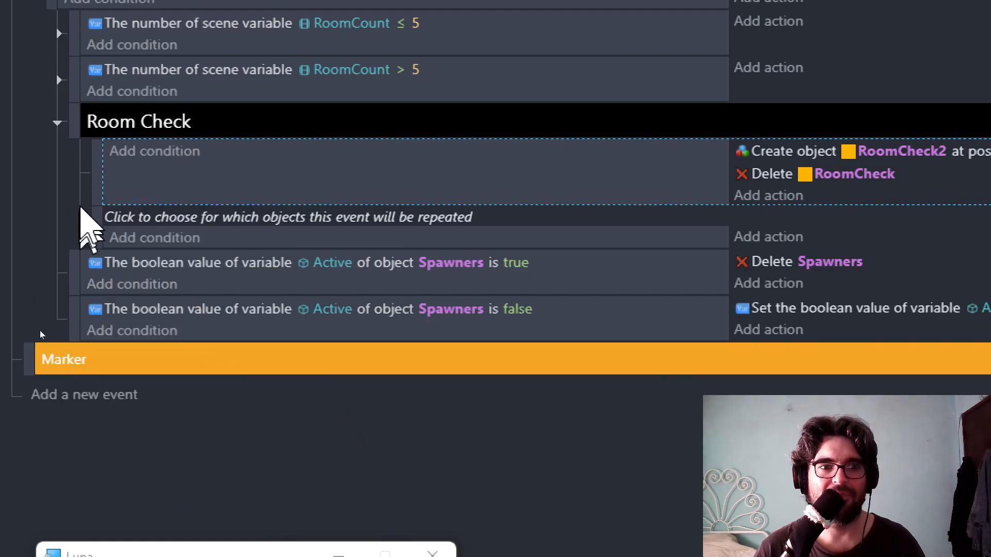
{"action": "left_click_drag", "start_coordinate": [95, 230], "coordinate": [107, 173]}
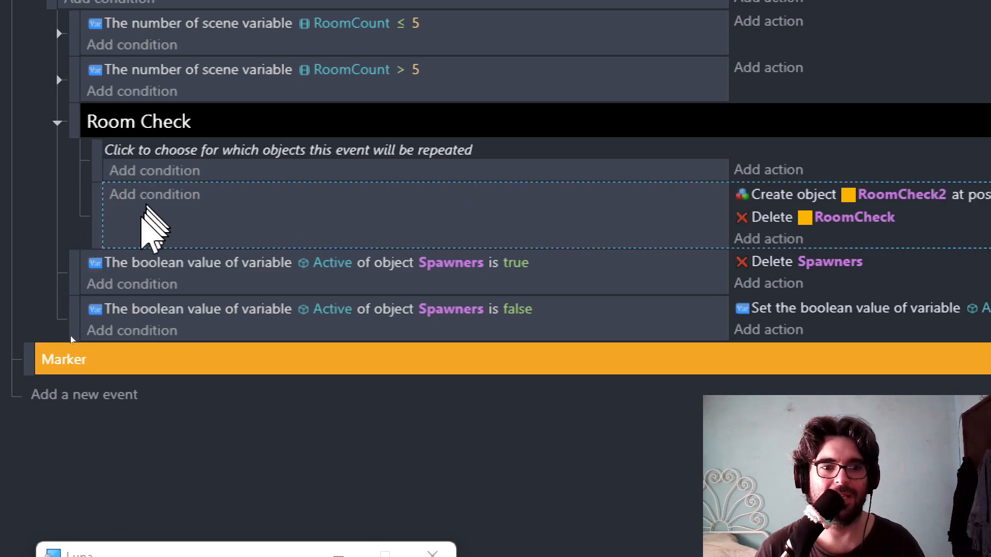
{"action": "left_click_drag", "start_coordinate": [98, 214], "coordinate": [129, 196]}
Set the For each event to repeat for each instance of RoomCheck.
{"action": "left_click", "coordinate": [296, 151]}
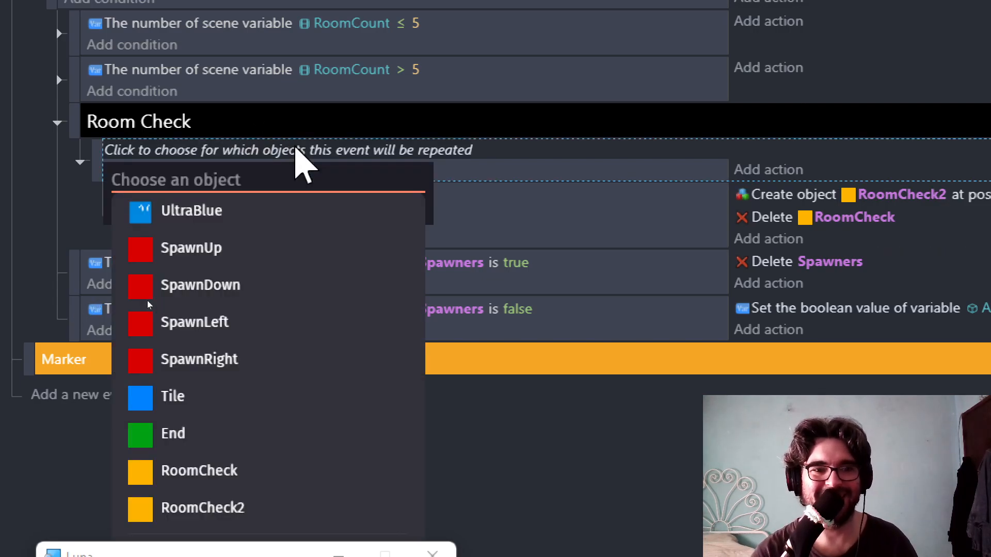
{"action": "type", "text": "R"}
{"action": "key", "text": "BackSpace"}
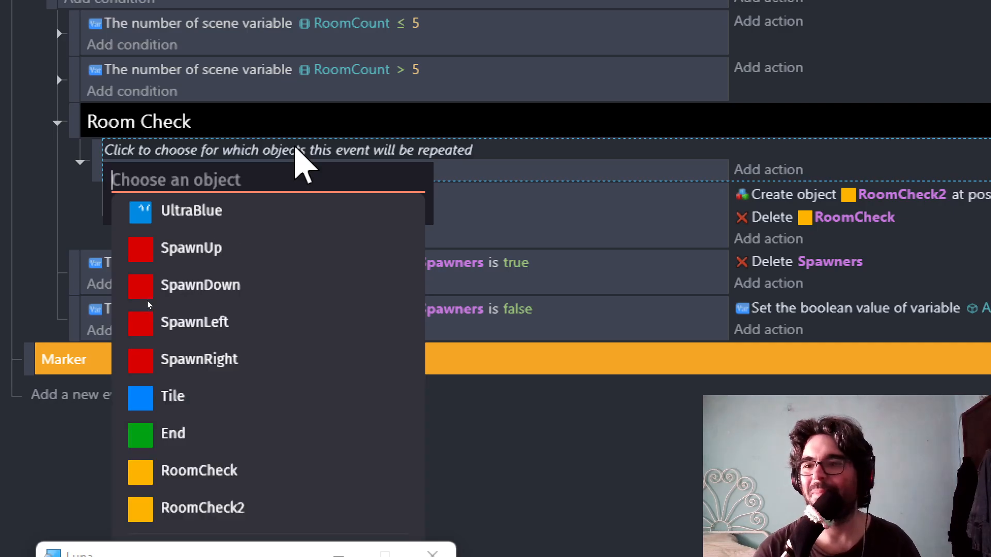
{"action": "type", "text": "Rii"}
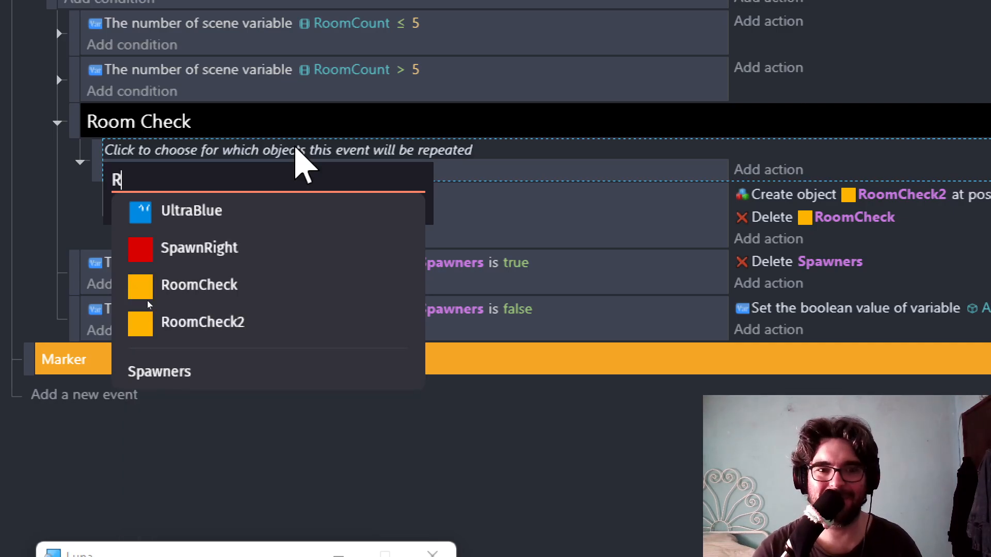
{"action": "key", "text": "BackSpace"}
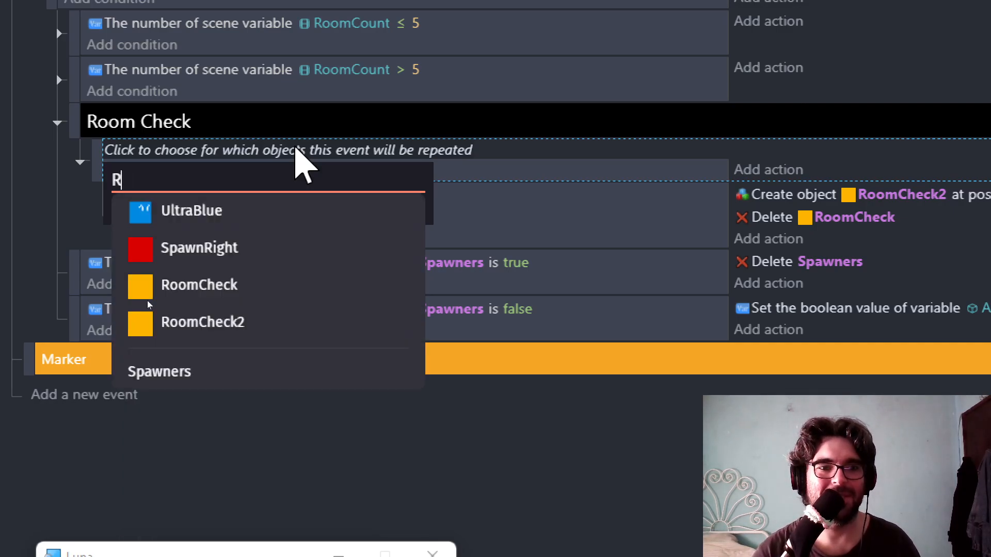
{"action": "type", "text": "oomch"}
{"action": "key", "text": "Down"}
{"action": "key", "text": "Down"}
{"action": "key", "text": "Up"}
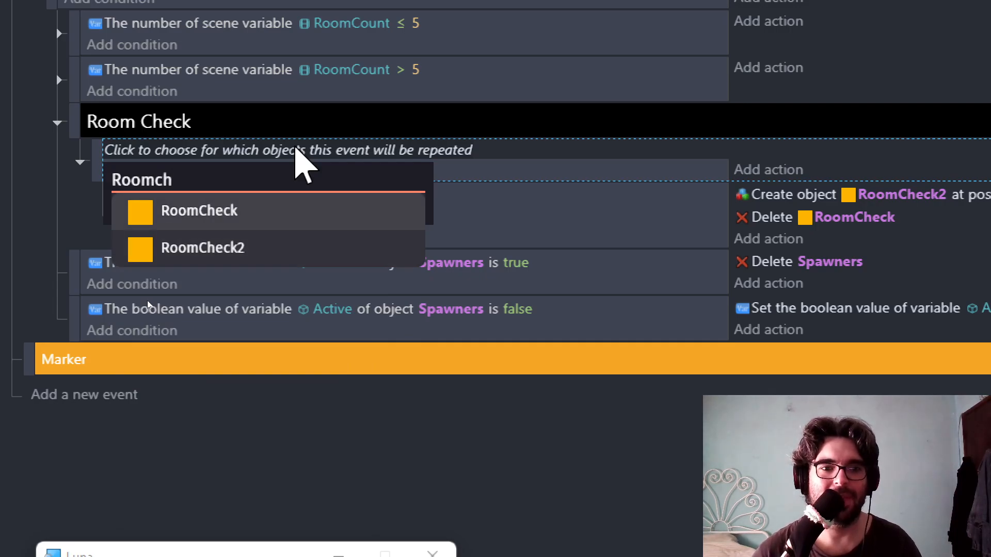
{"action": "left_click", "coordinate": [247, 213]}
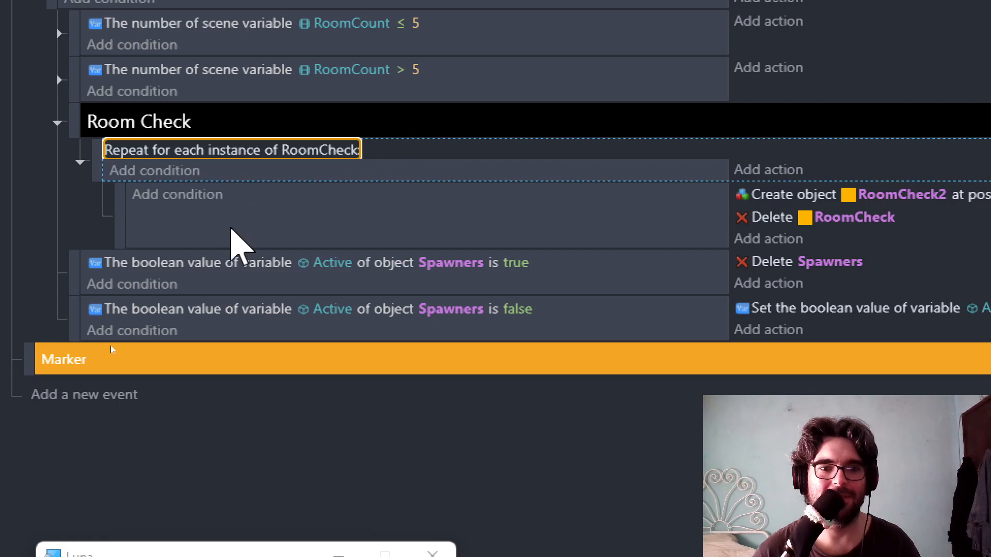
Preview the game to check dungeon generation with the For each RoomCheck event.
{"action": "left_click", "coordinate": [64, 495]}
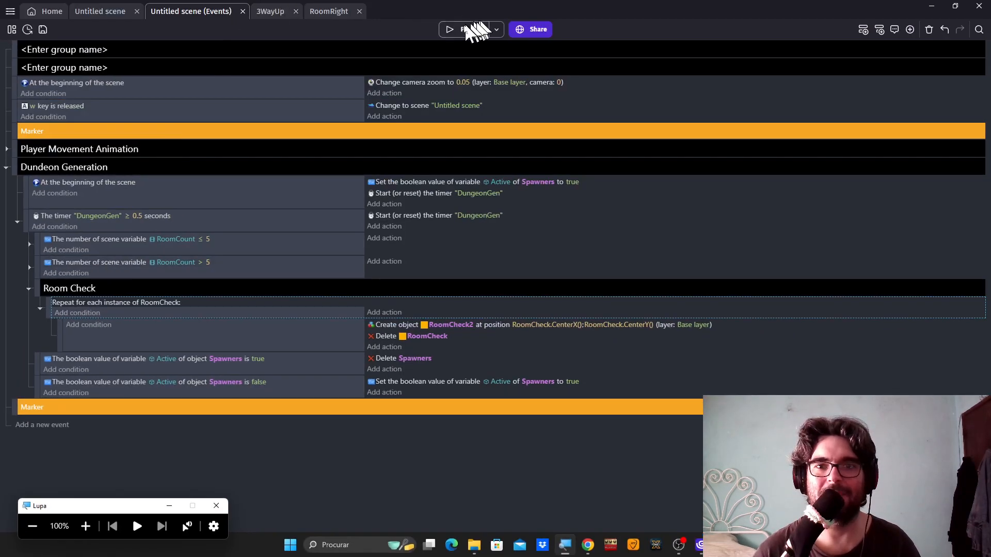
{"action": "left_click", "coordinate": [464, 29]}
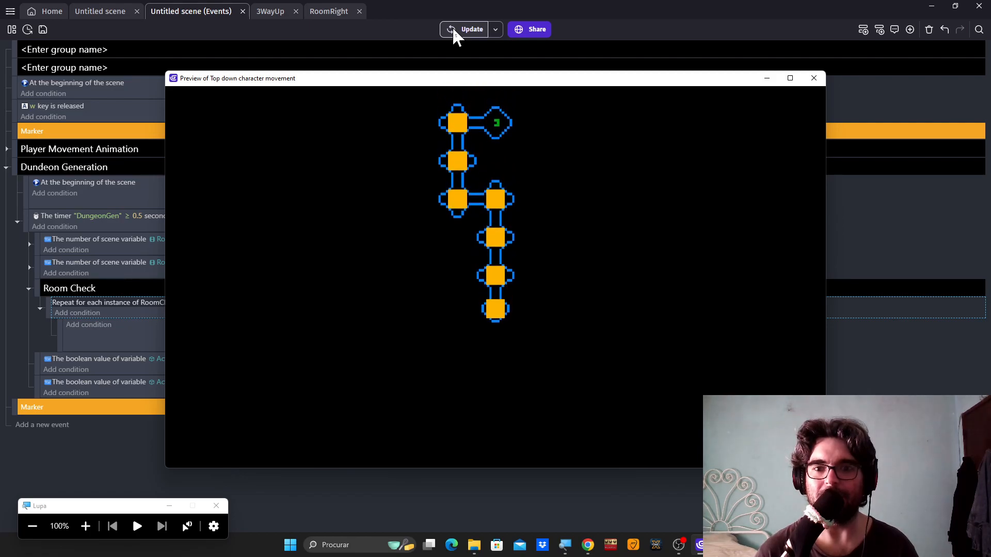
Restart the running preview several times to check different generated dungeon layouts, and close the preview.
{"action": "left_click", "coordinate": [452, 26]}
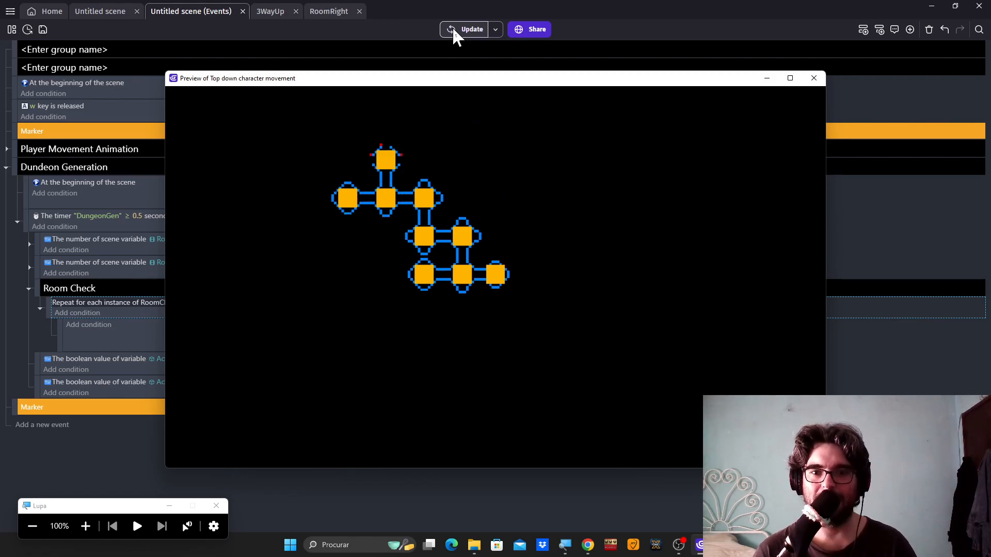
{"action": "left_click", "coordinate": [452, 26]}
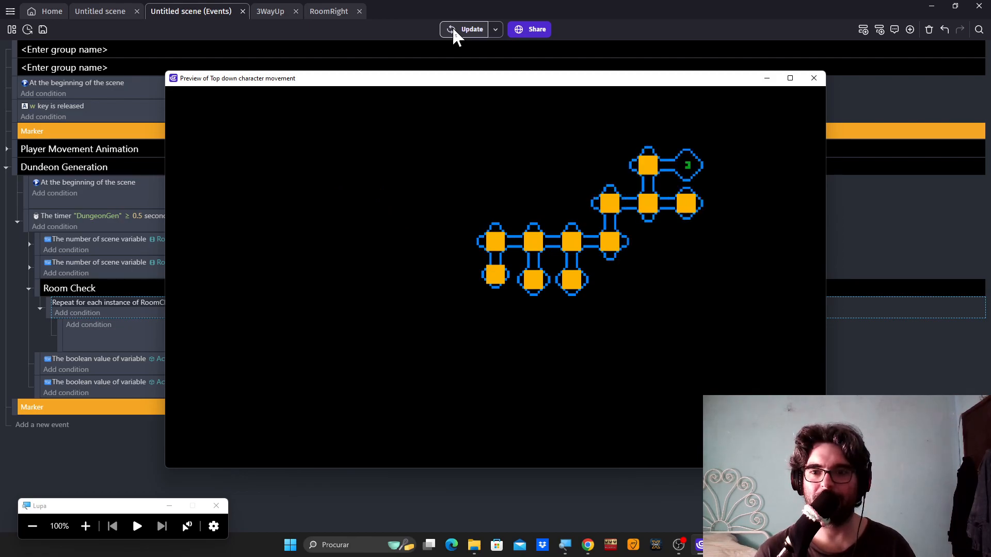
{"action": "left_click", "coordinate": [452, 27]}
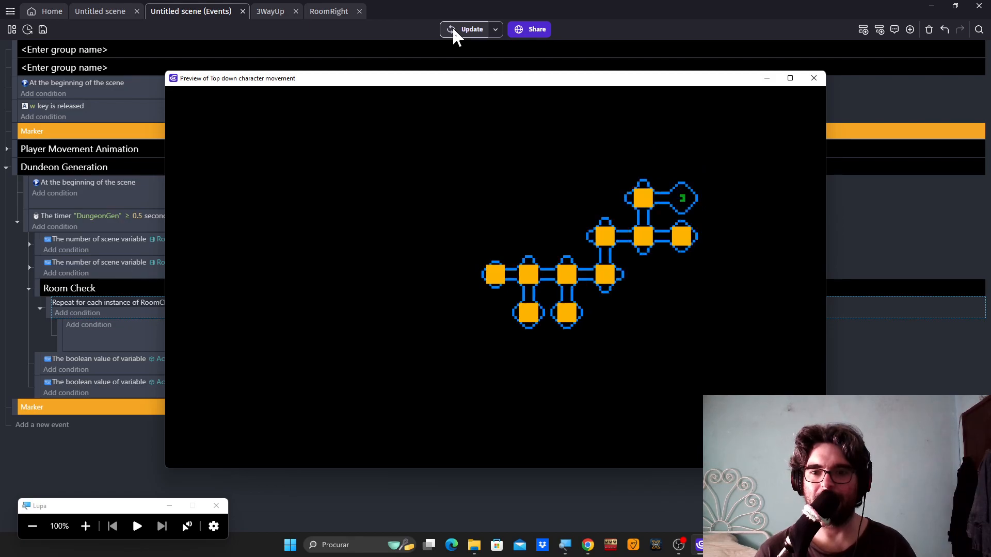
{"action": "left_click", "coordinate": [452, 27]}
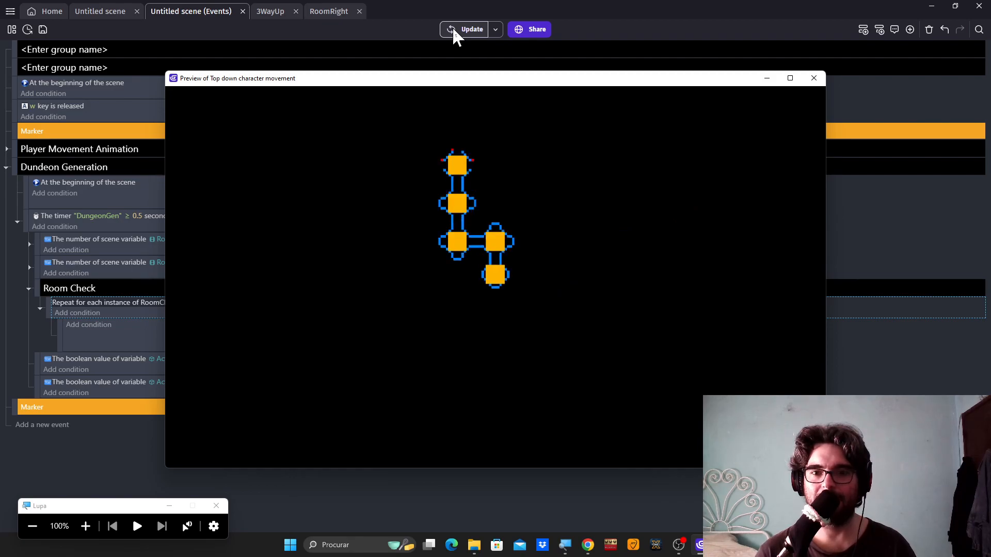
{"action": "left_click", "coordinate": [452, 26]}
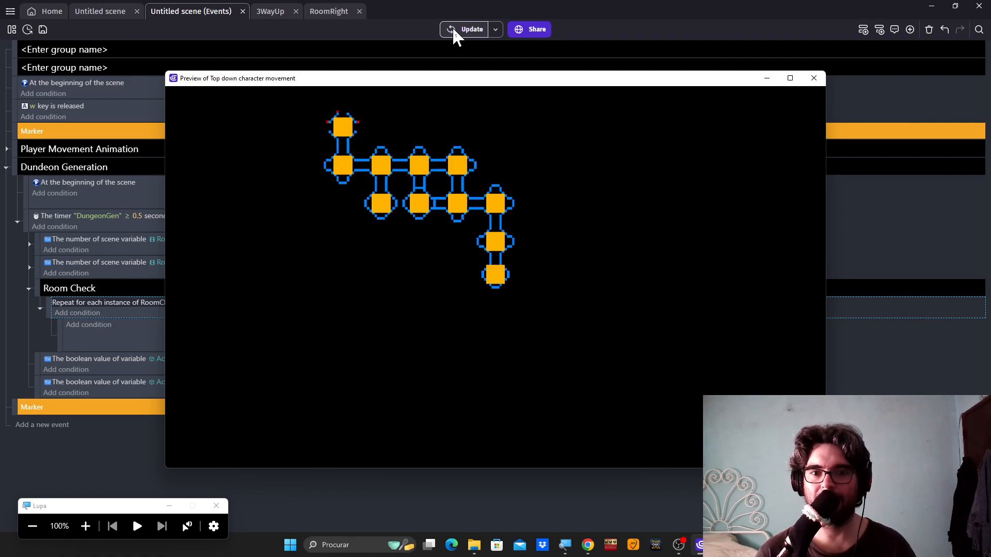
{"action": "left_click", "coordinate": [452, 26]}
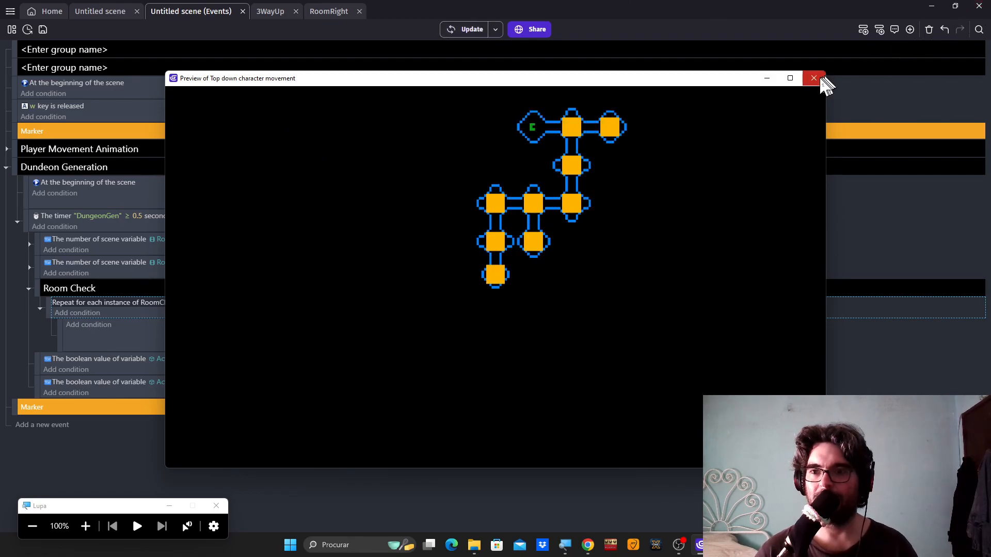
{"action": "left_click", "coordinate": [814, 78]}
Add a Hide action for RoomCheck2 to the For each sub-event and place it before the Delete RoomCheck action.
{"action": "left_click", "coordinate": [86, 526]}
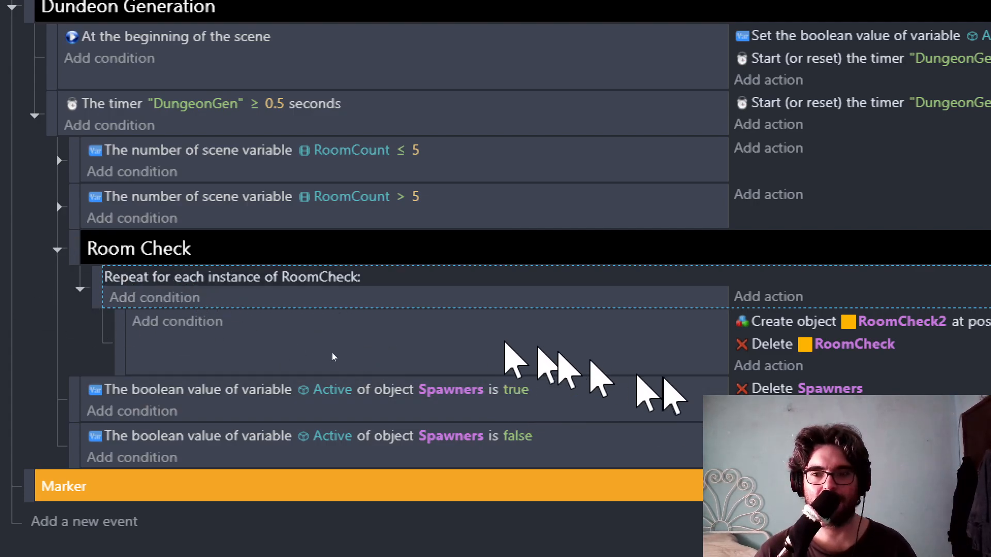
{"action": "left_click", "coordinate": [765, 367]}
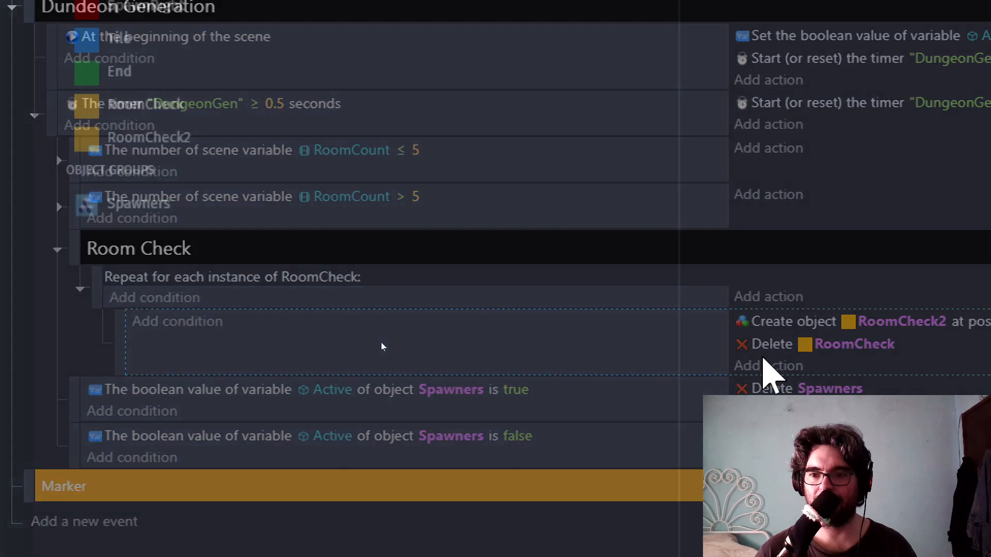
{"action": "type", "text": "N"}
{"action": "key", "text": "BackSpace"}
{"action": "type", "text": "hide"}
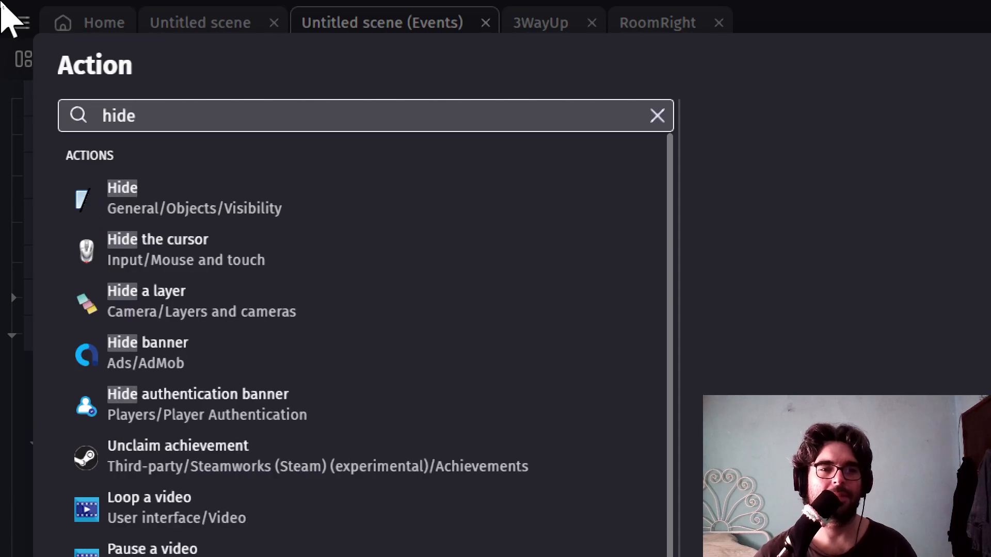
{"action": "left_click", "coordinate": [126, 198]}
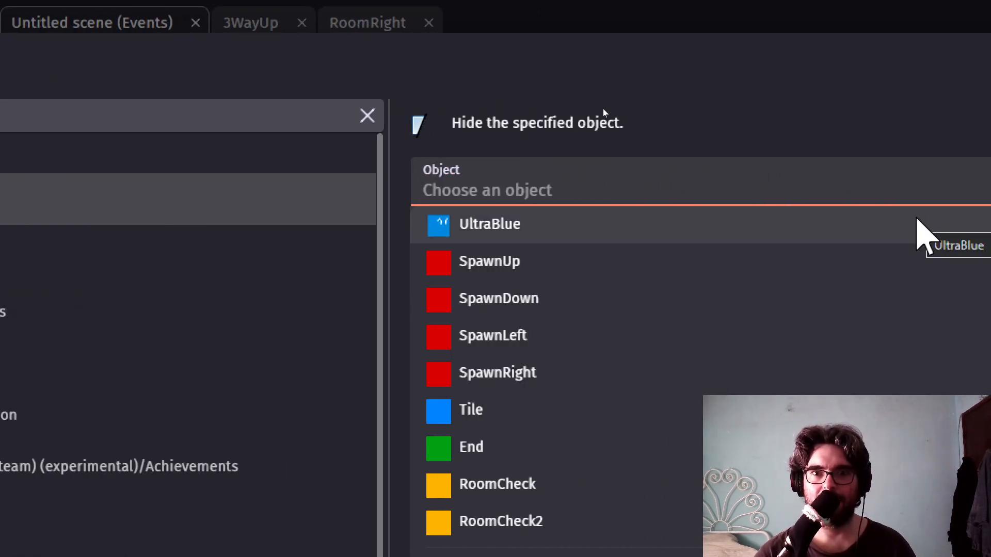
{"action": "type", "text": "roomch"}
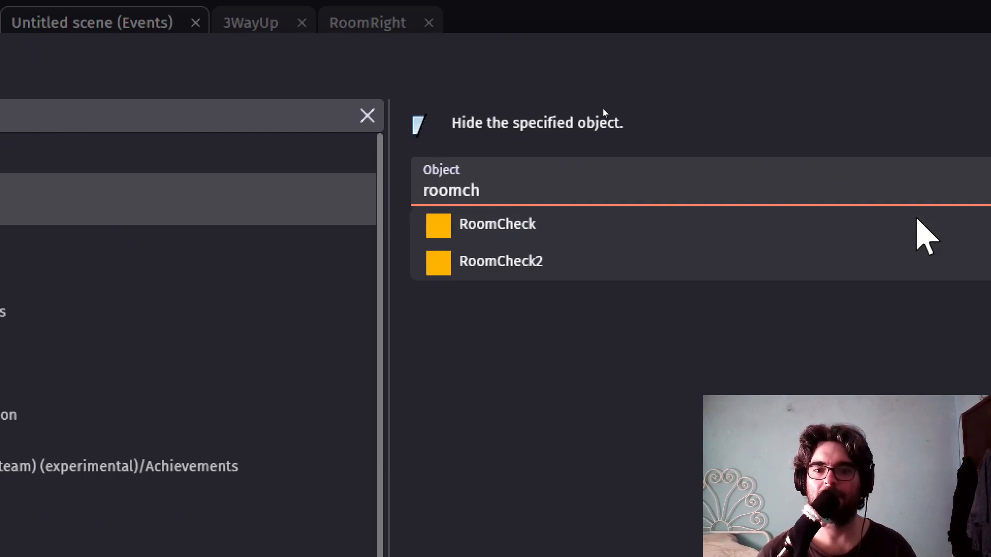
{"action": "key", "text": "Down"}
{"action": "key", "text": "Down"}
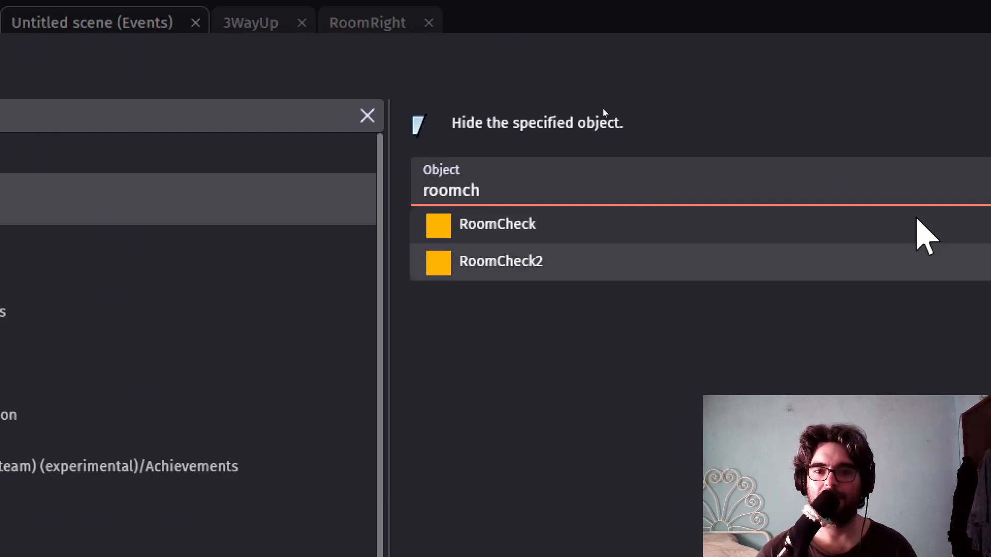
{"action": "key", "text": "Return"}
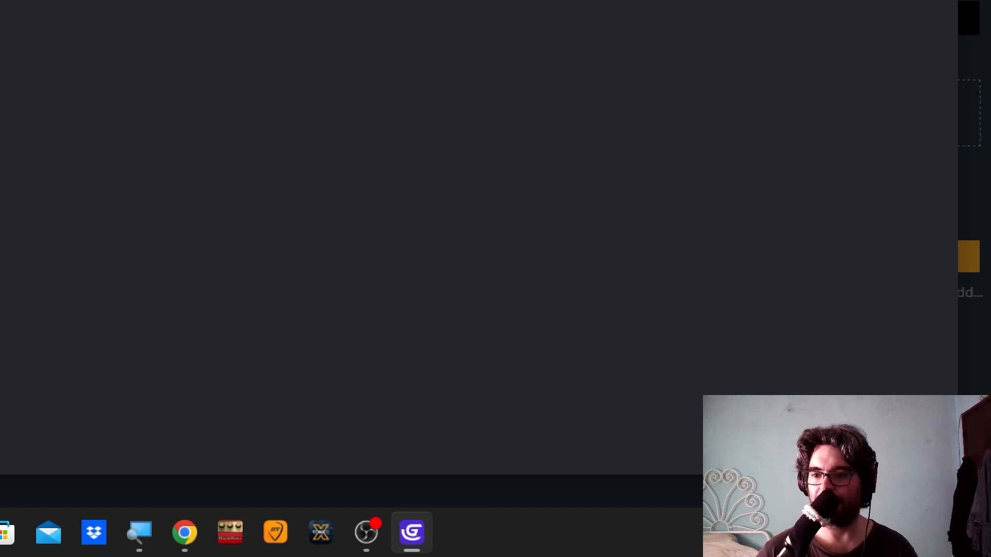
{"action": "left_click", "coordinate": [923, 448]}
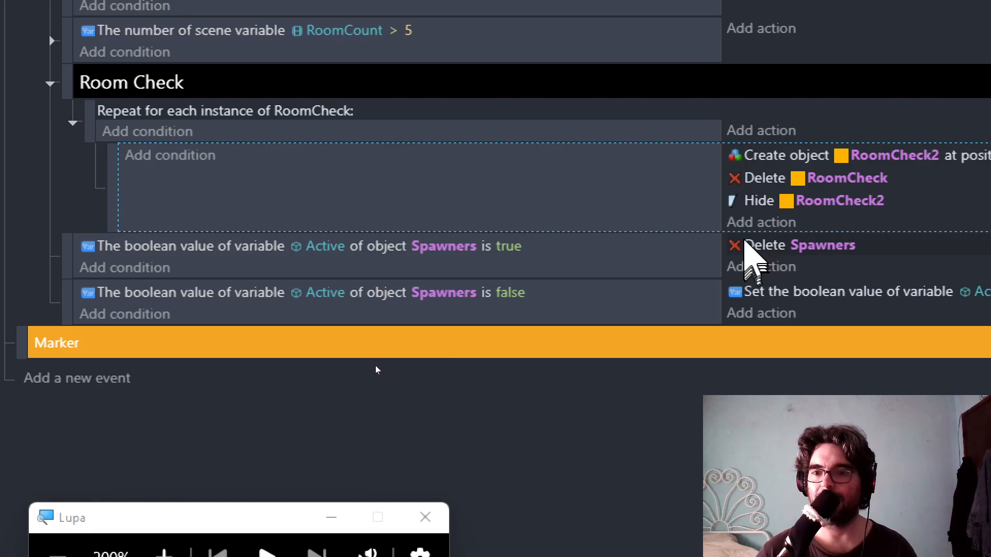
{"action": "left_click_drag", "start_coordinate": [758, 201], "coordinate": [743, 188]}
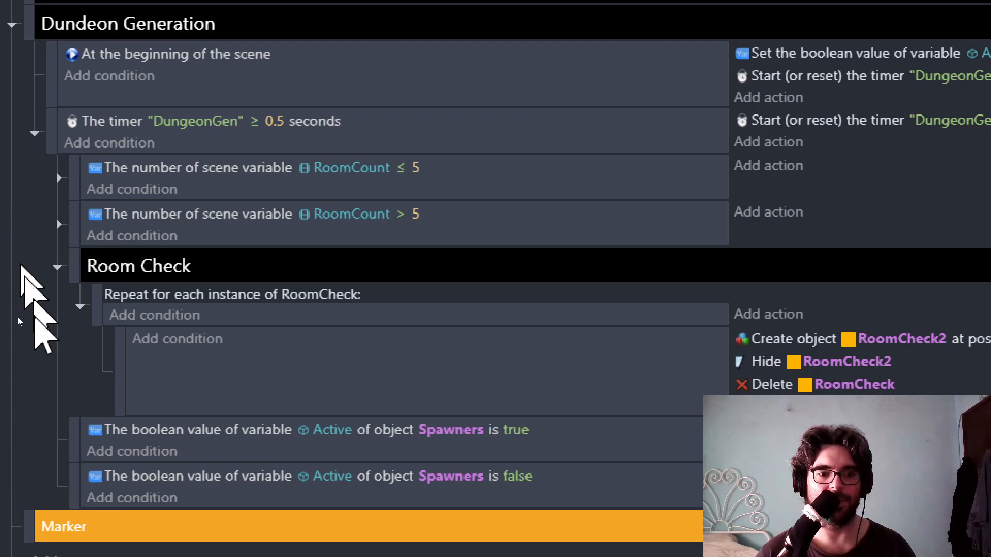
Add an empty event and move it into the Room Check group, after the For each RoomCheck event.
{"action": "left_click", "coordinate": [57, 266]}
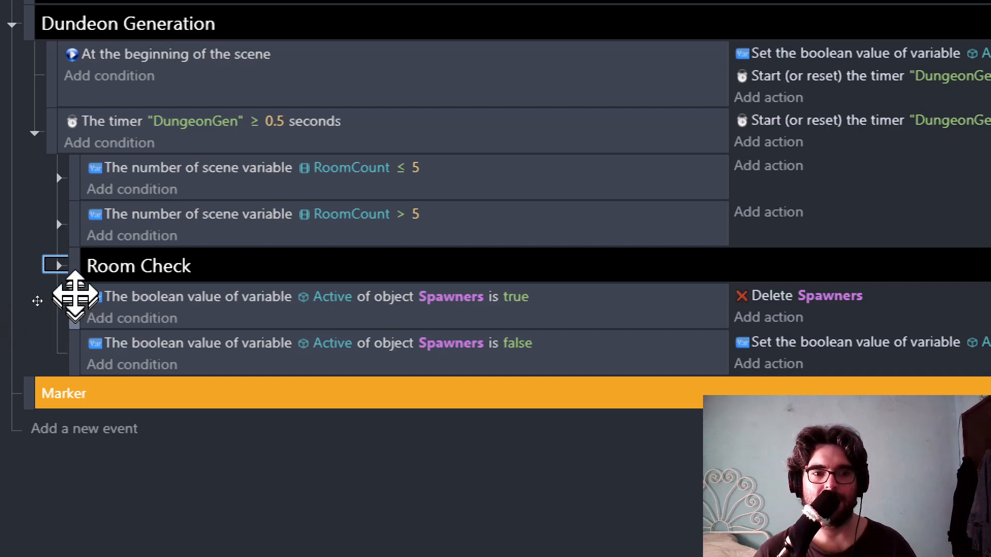
{"action": "left_click", "coordinate": [75, 285]}
{"action": "key", "text": "shift+a"}
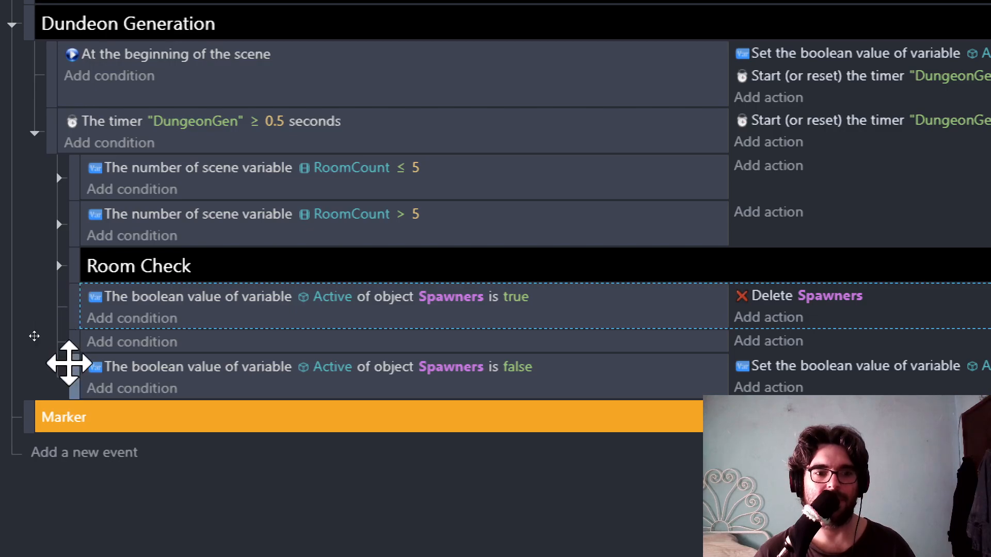
{"action": "left_click_drag", "start_coordinate": [70, 352], "coordinate": [80, 293]}
{"action": "left_click", "coordinate": [59, 267]}
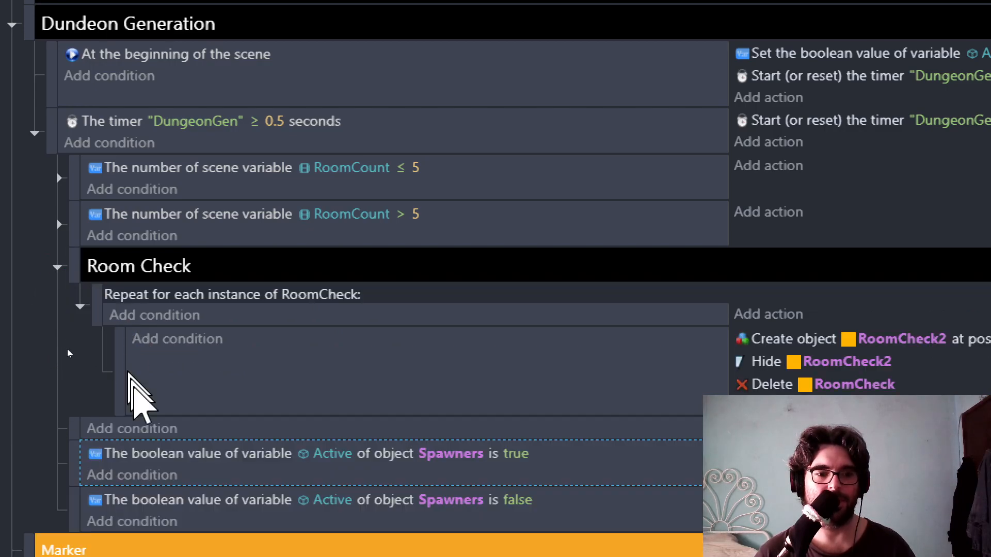
{"action": "left_click_drag", "start_coordinate": [76, 425], "coordinate": [111, 436]}
Give the empty Room Check event an object Collision condition testing RoomCheck2 against RoomCheck2.
{"action": "left_click", "coordinate": [135, 429]}
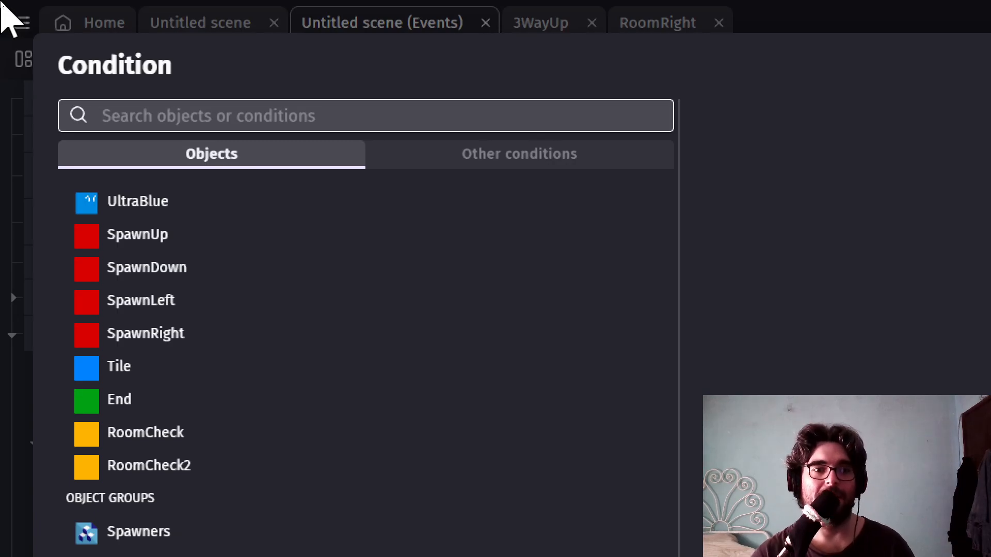
{"action": "type", "text": "collision"}
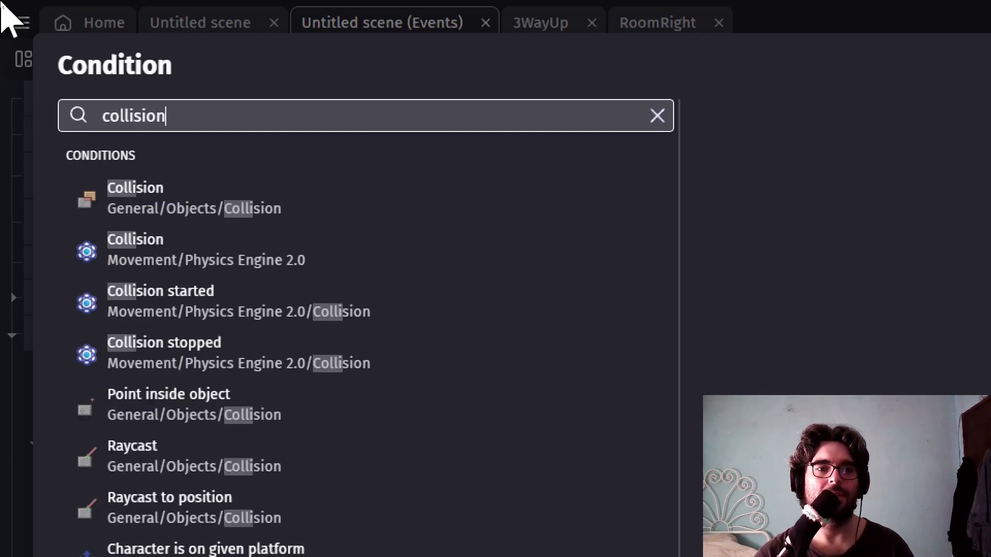
{"action": "left_click", "coordinate": [153, 209]}
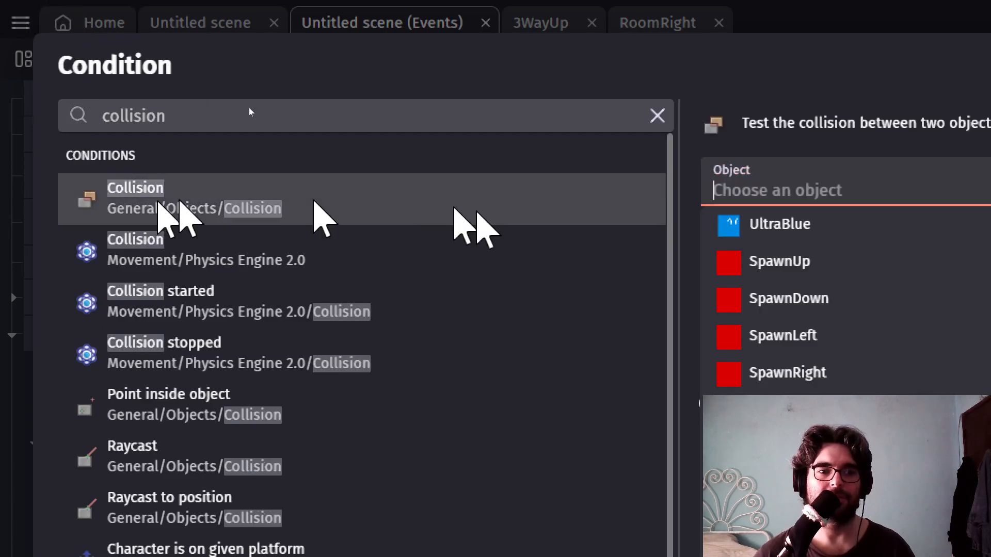
{"action": "type", "text": "R"}
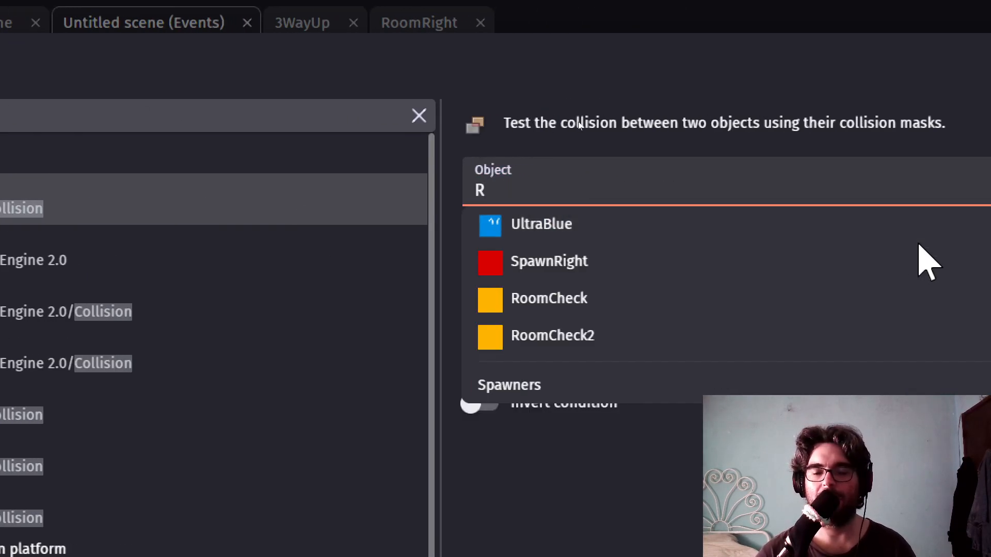
{"action": "type", "text": "oomche"}
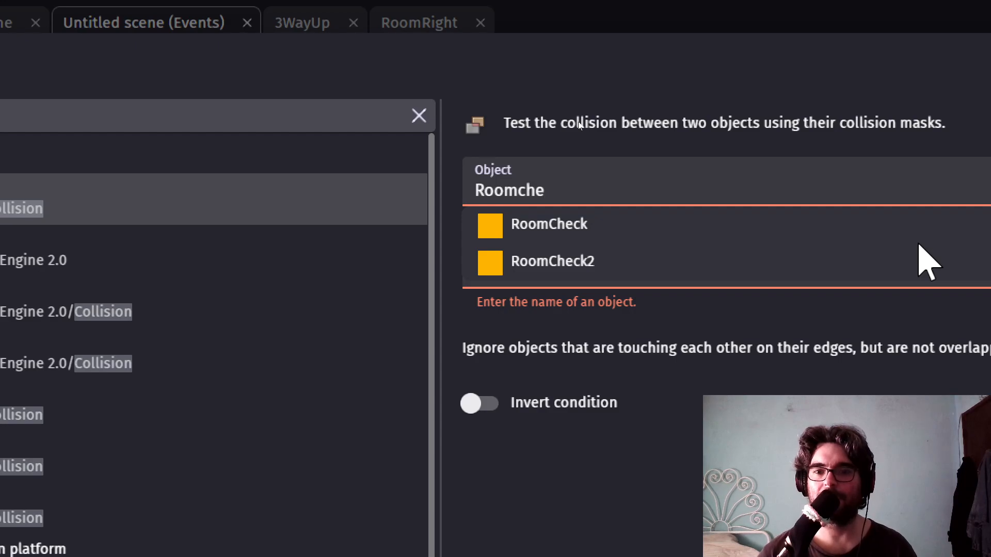
{"action": "left_click", "coordinate": [921, 261]}
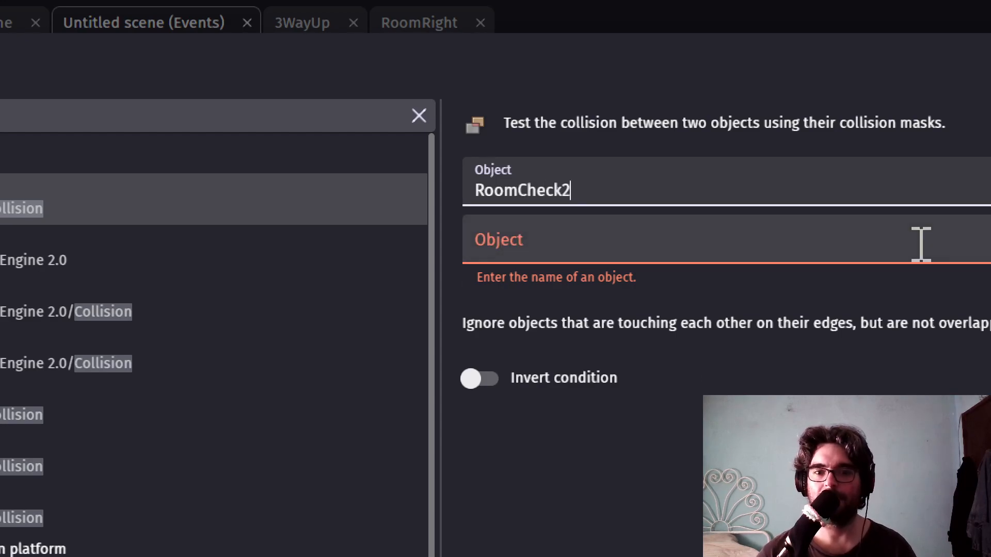
{"action": "left_click", "coordinate": [921, 244]}
{"action": "type", "text": "Roo"}
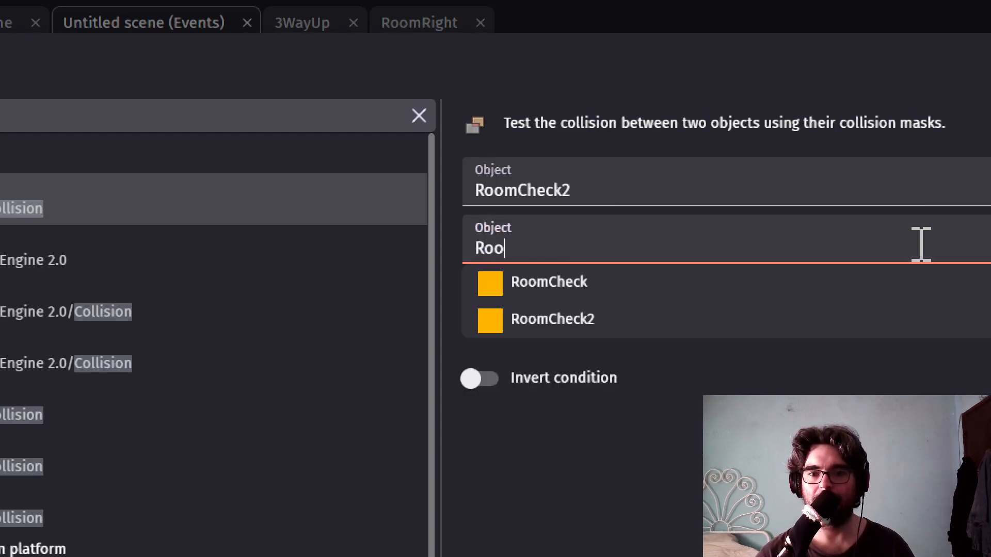
{"action": "type", "text": "mchec"}
{"action": "key", "text": "Down"}
{"action": "key", "text": "Down"}
{"action": "key", "text": "Return"}
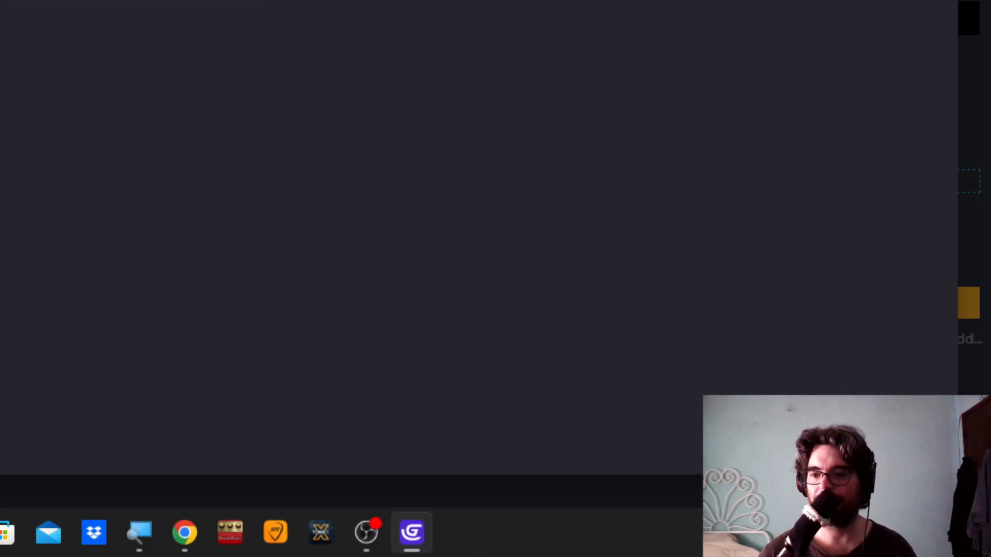
{"action": "left_click", "coordinate": [920, 450]}
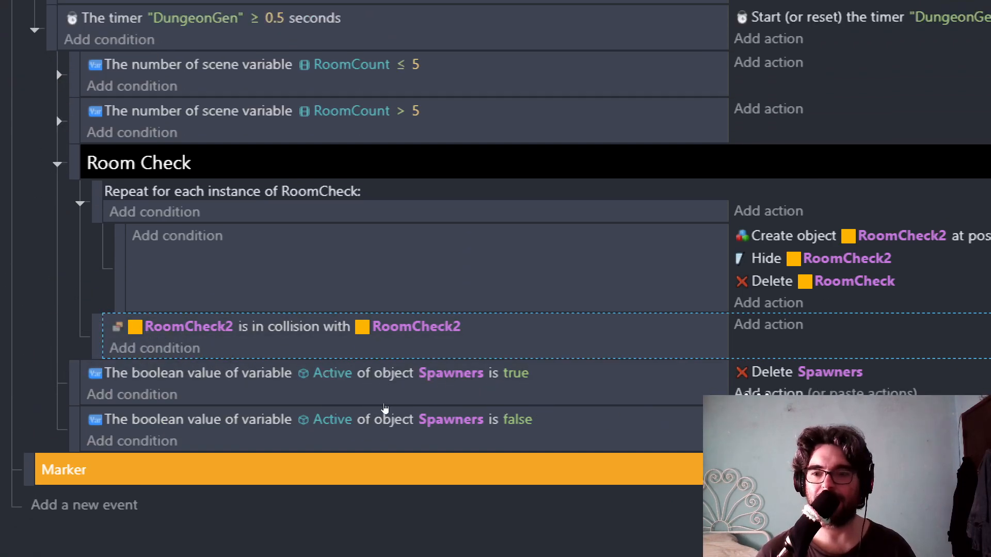
Add a Change the scene action to the RoomCheck2 collision event, with "Untitled scene" as the new scene.
{"action": "left_click", "coordinate": [749, 325]}
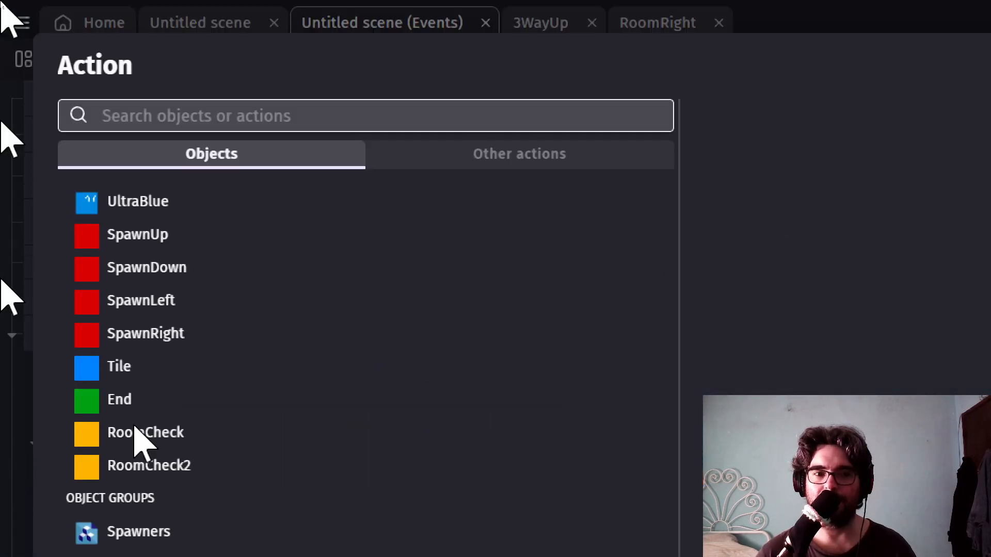
{"action": "type", "text": "chang"}
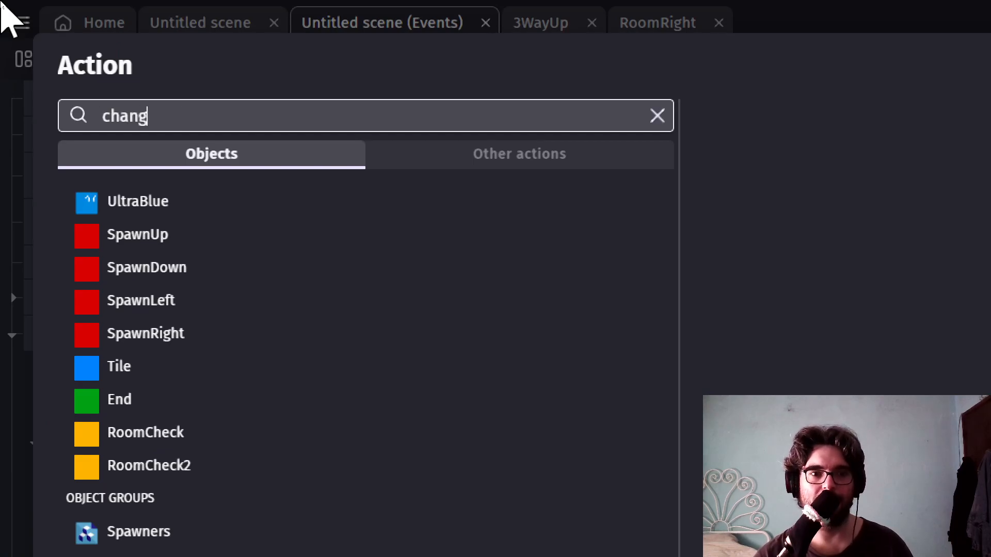
{"action": "type", "text": "e"}
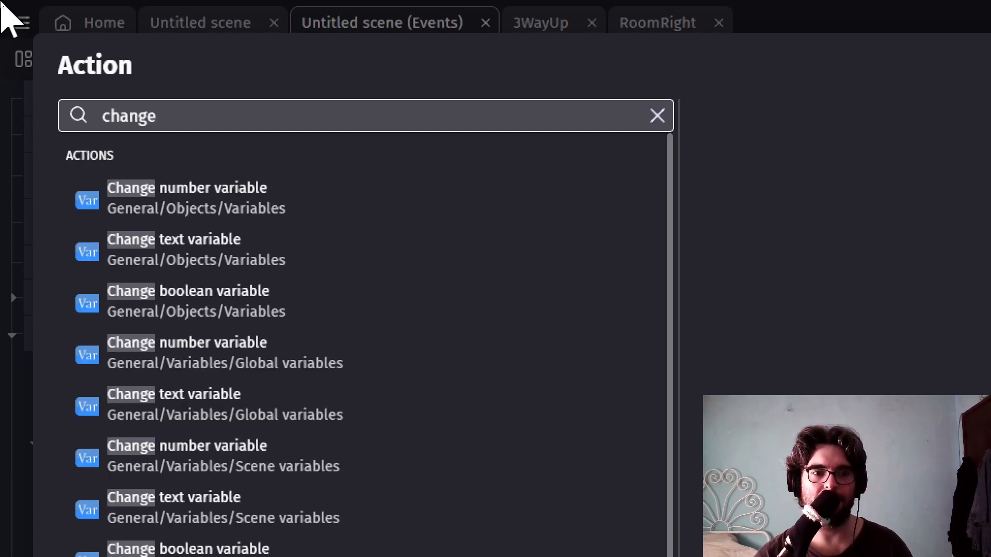
{"action": "type", "text": " scene"}
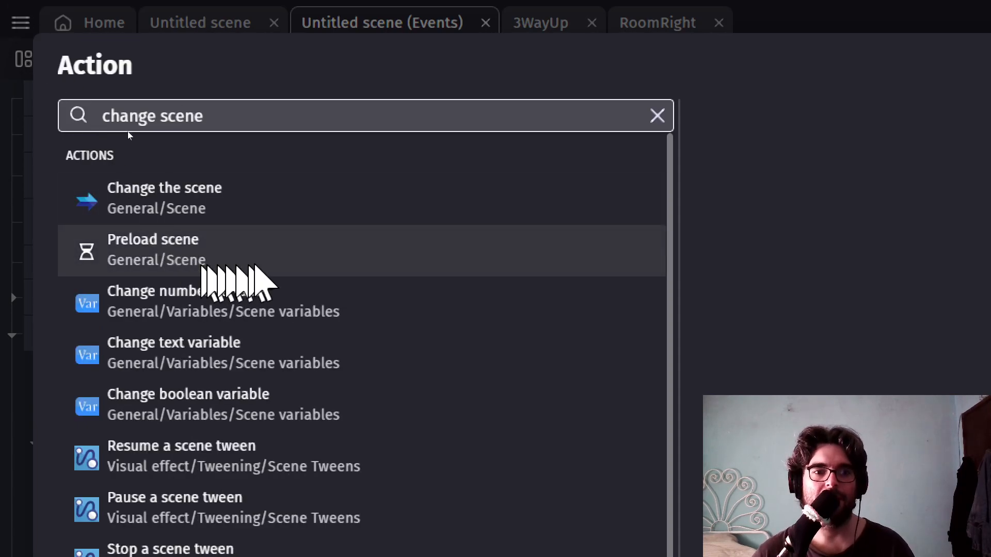
{"action": "left_click", "coordinate": [246, 201]}
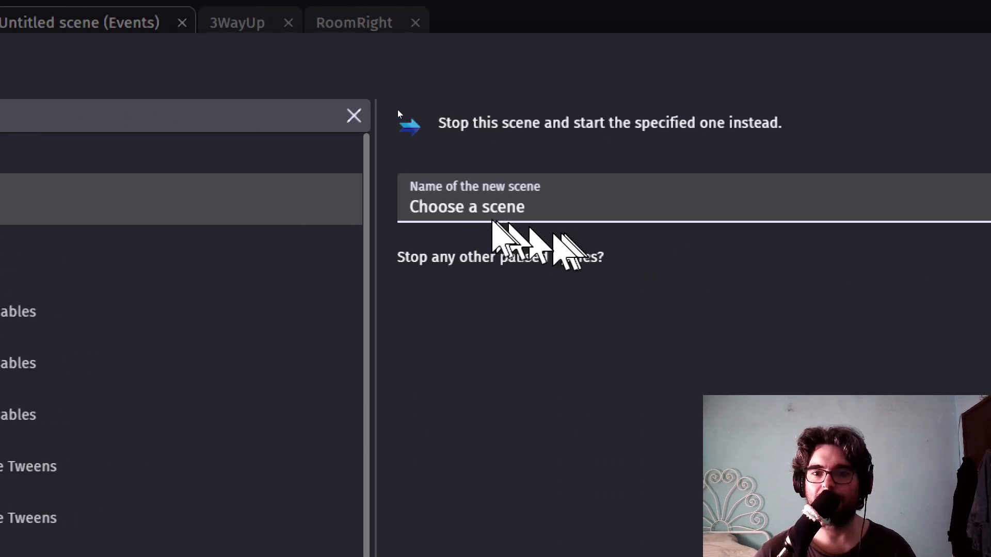
{"action": "left_click", "coordinate": [518, 206]}
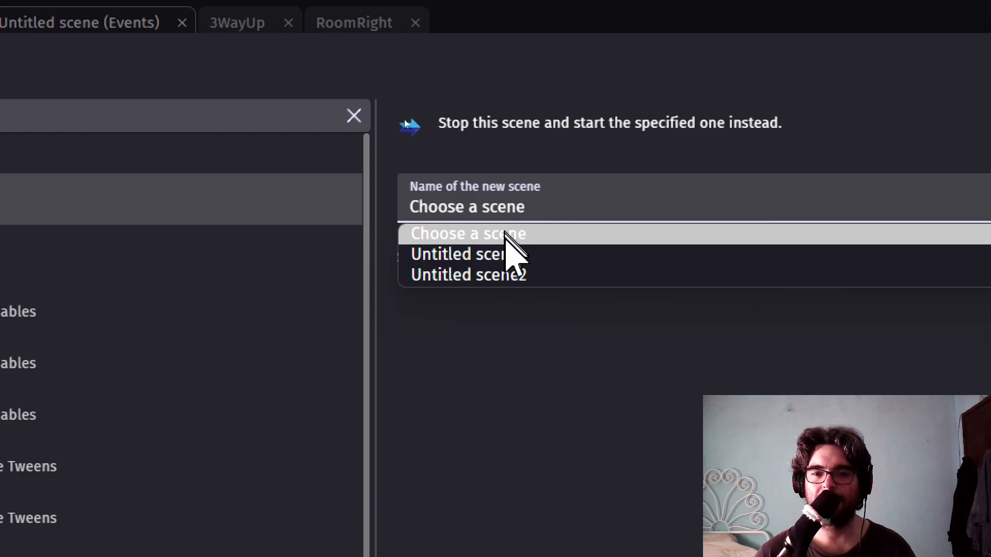
{"action": "left_click", "coordinate": [516, 254]}
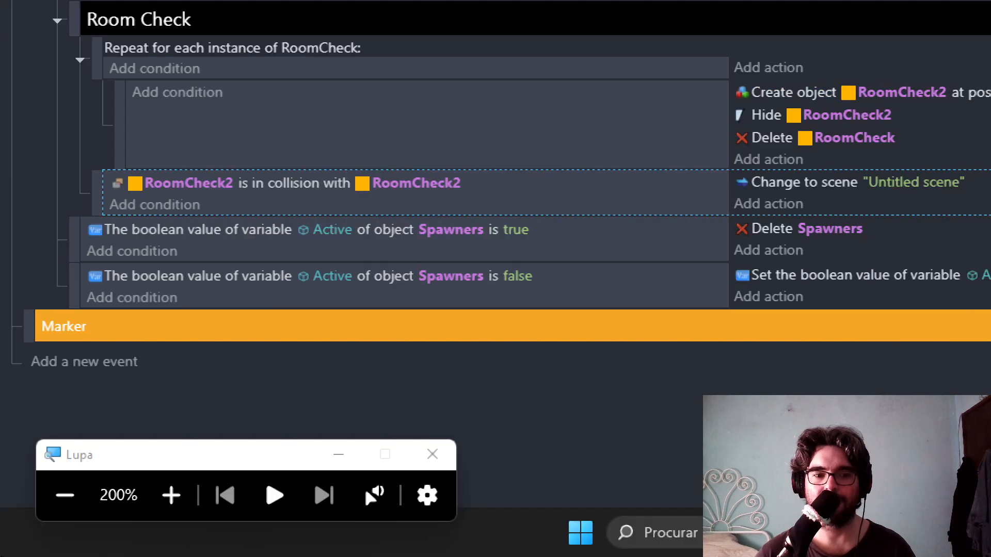
{"action": "left_click", "coordinate": [64, 497]}
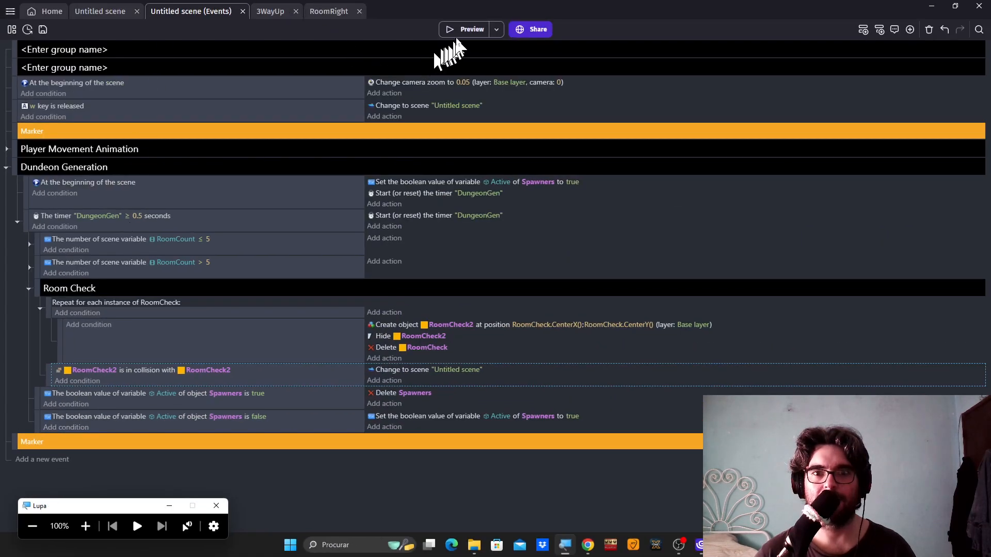
Preview the scene to check how the dungeon rooms generate, and close the preview.
{"action": "left_click", "coordinate": [459, 31]}
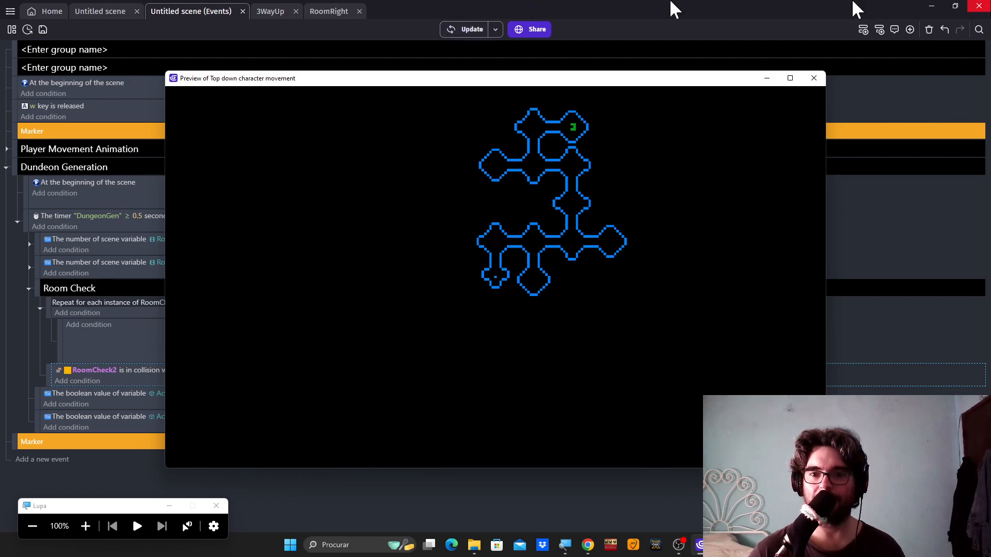
{"action": "left_click", "coordinate": [814, 78]}
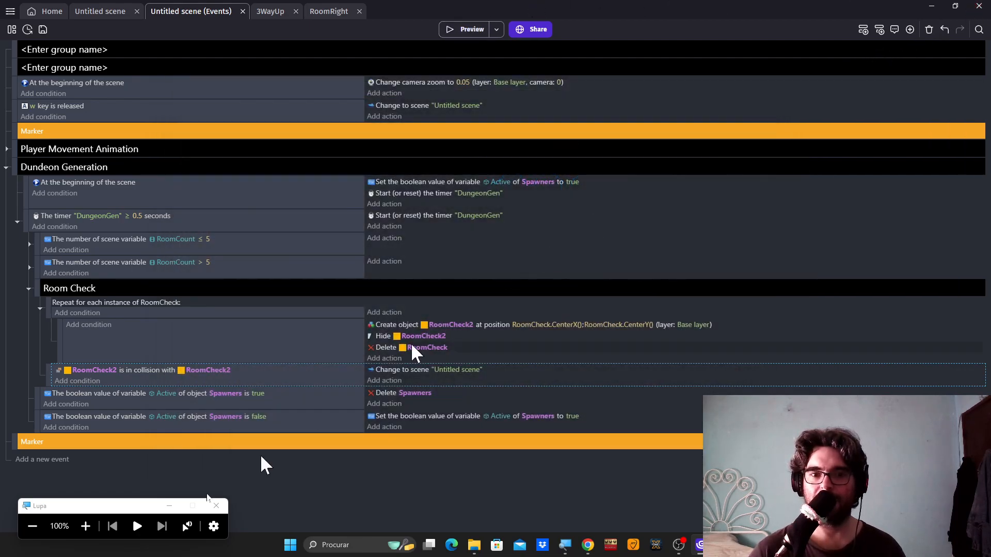
Set the "DungeonGen" timer condition to 0.25 seconds.
{"action": "left_click", "coordinate": [85, 526]}
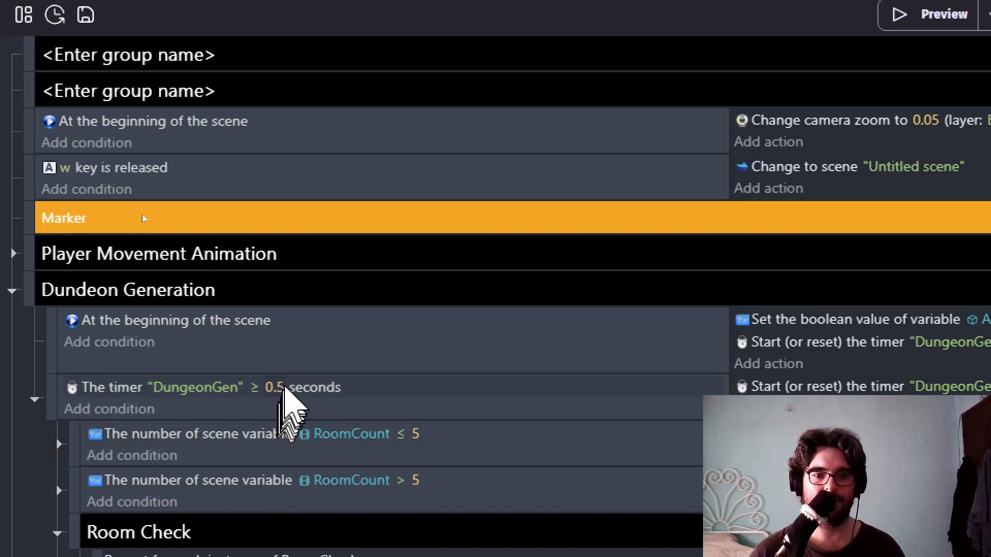
{"action": "left_click", "coordinate": [278, 387]}
{"action": "type", "text": "0"}
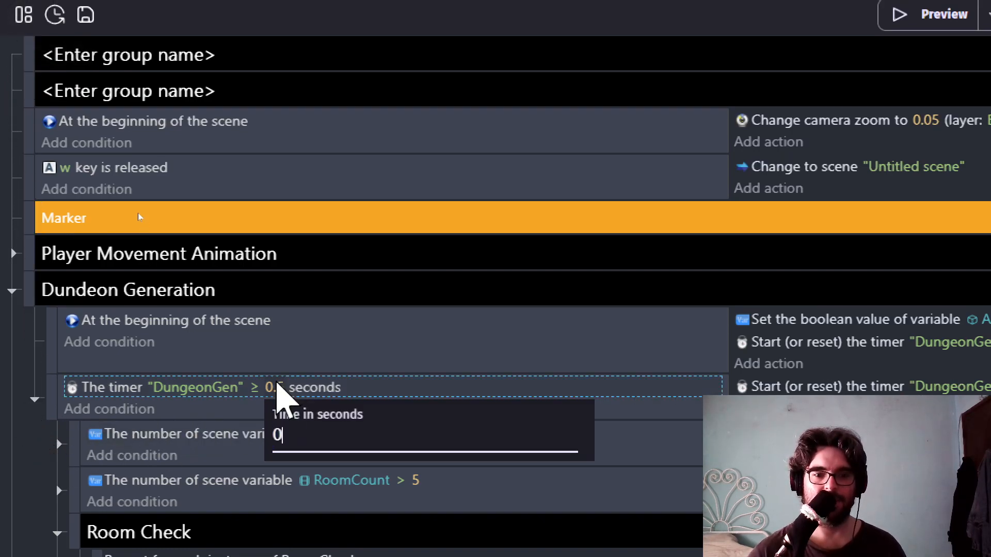
{"action": "type", "text": ".25"}
{"action": "key", "text": "Return"}
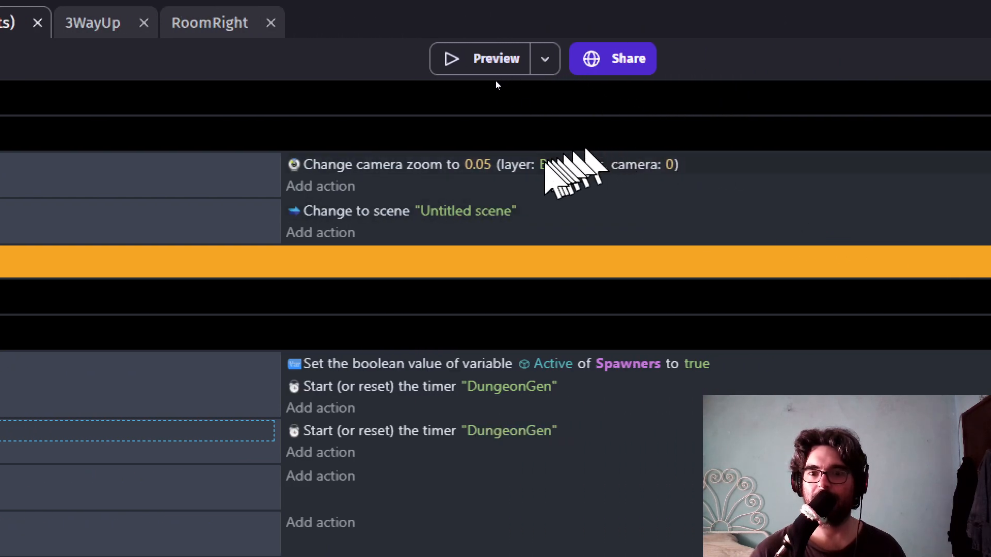
Set the camera zoom action at the beginning of the scene to 0.1.
{"action": "left_click", "coordinate": [478, 166]}
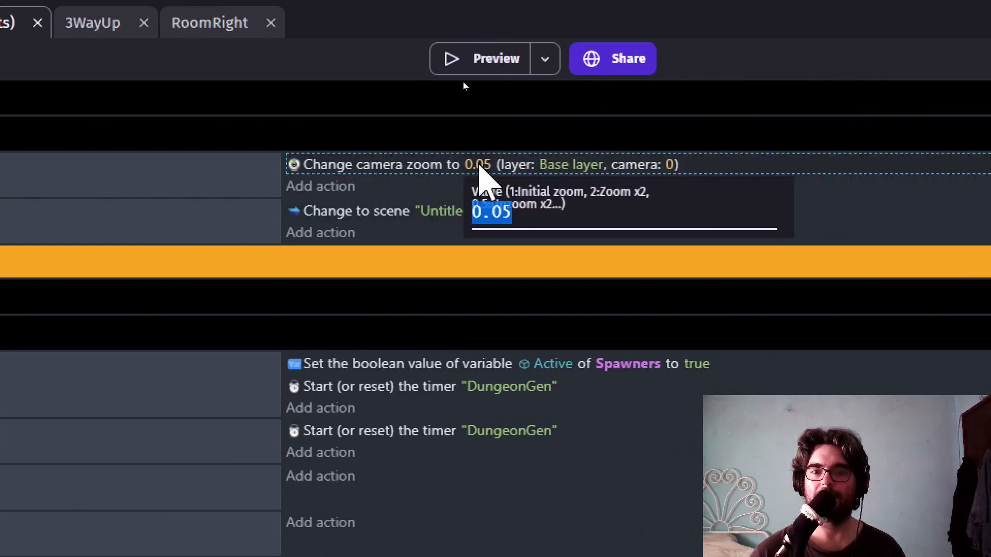
{"action": "type", "text": "0."}
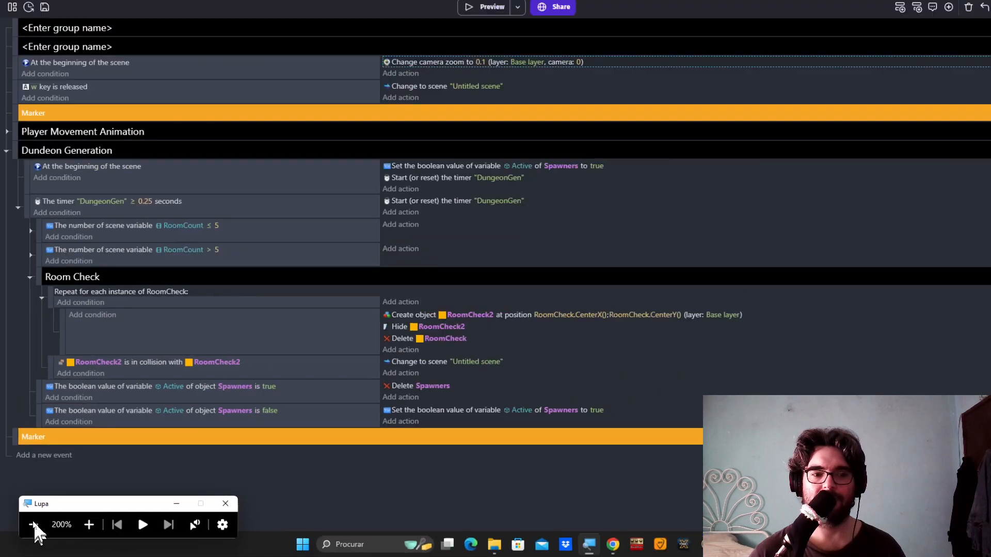
{"action": "left_click", "coordinate": [34, 524]}
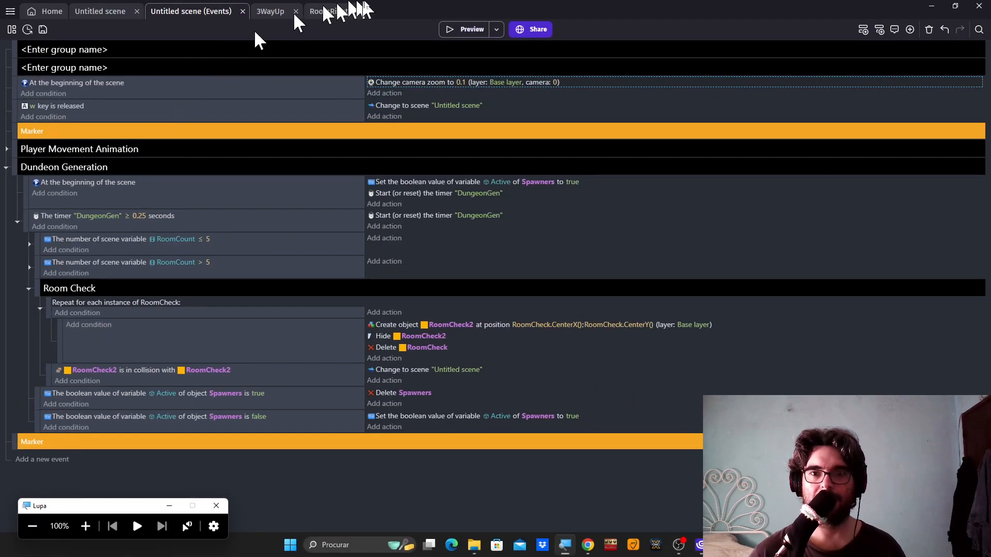
Preview the game in a maximized window and move the character up and along the generated corridors.
{"action": "left_click", "coordinate": [456, 32]}
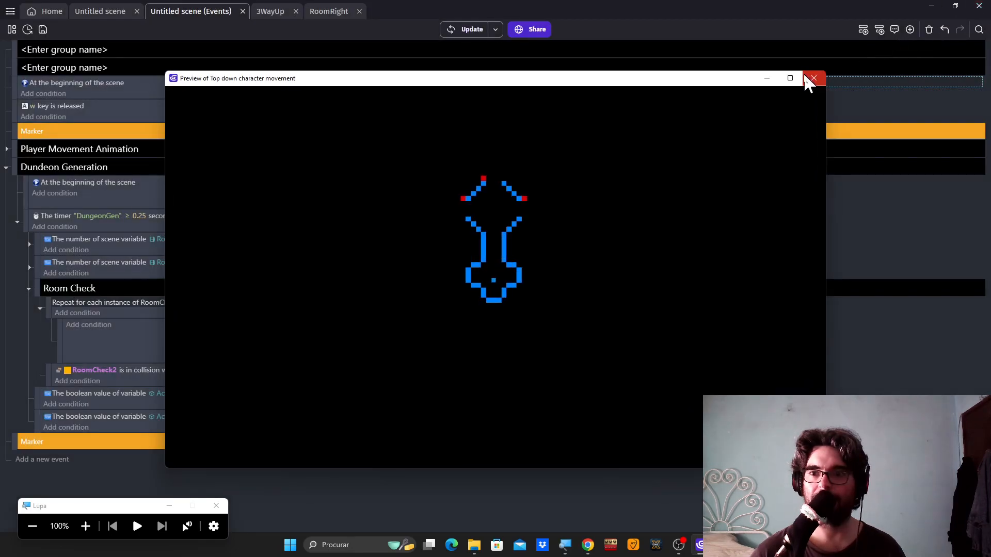
{"action": "left_click", "coordinate": [790, 78]}
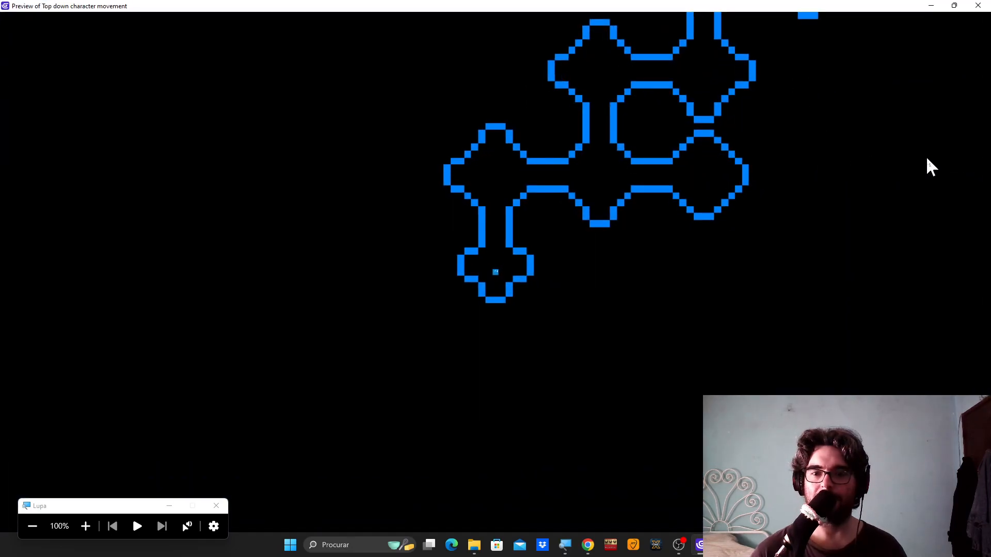
{"action": "key", "text": "Up"}
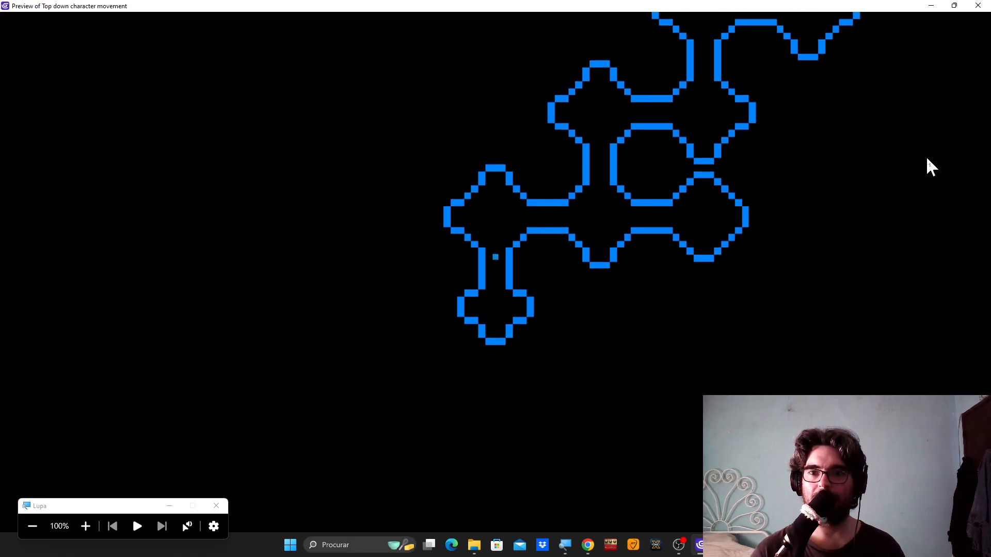
{"action": "key", "text": "Right"}
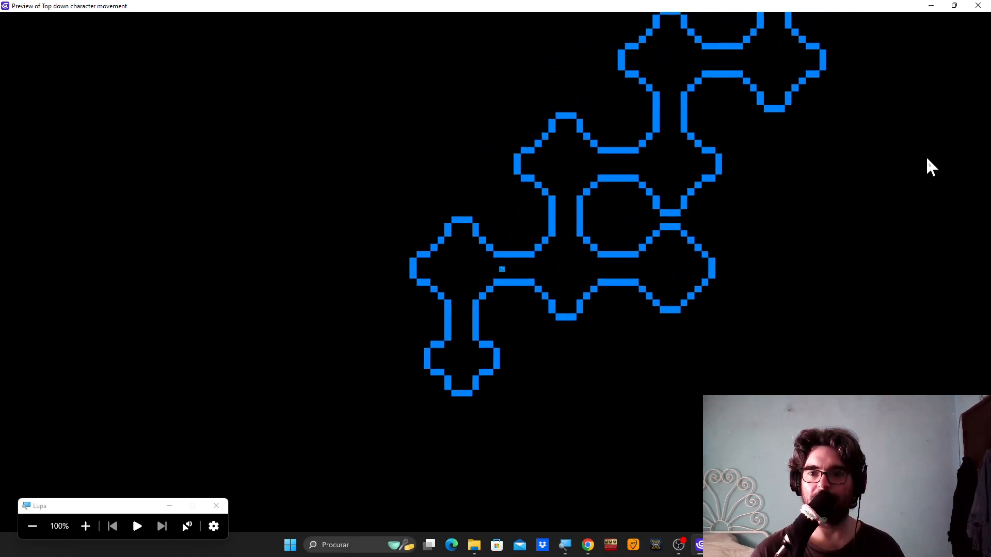
Restart the scene repeatedly in the preview to examine different dungeon layouts, and close the preview.
{"action": "key", "text": "r"}
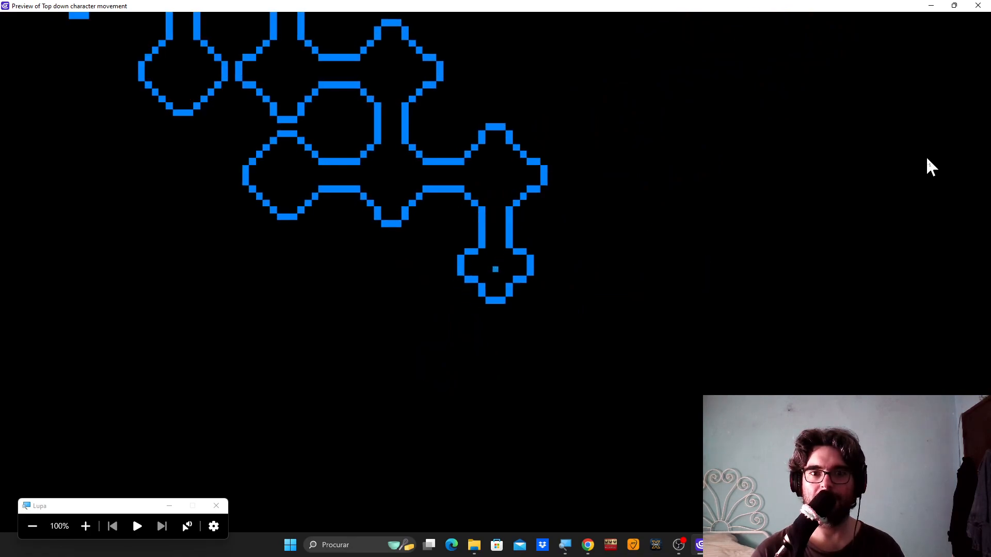
{"action": "key", "text": "Up"}
{"action": "key", "text": "Up"}
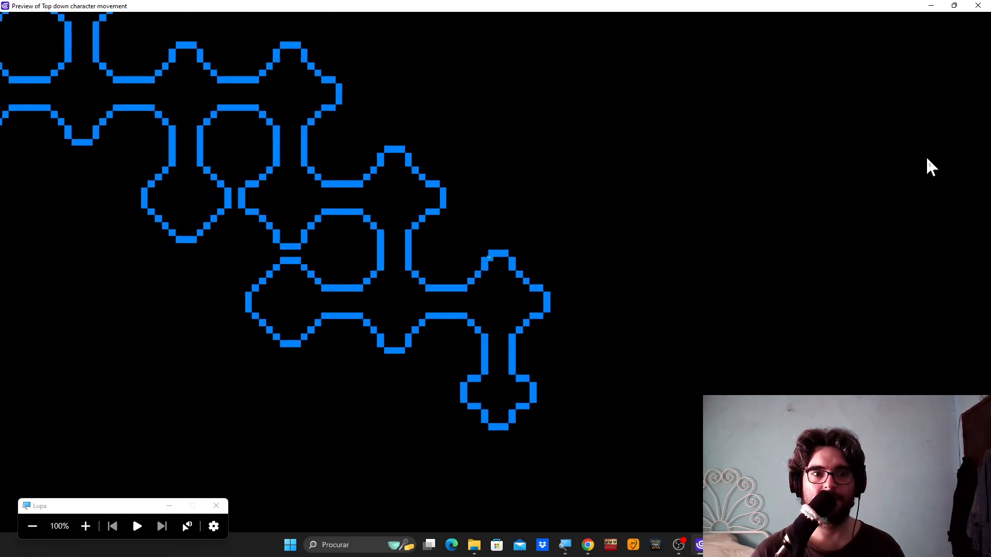
{"action": "key", "text": "r"}
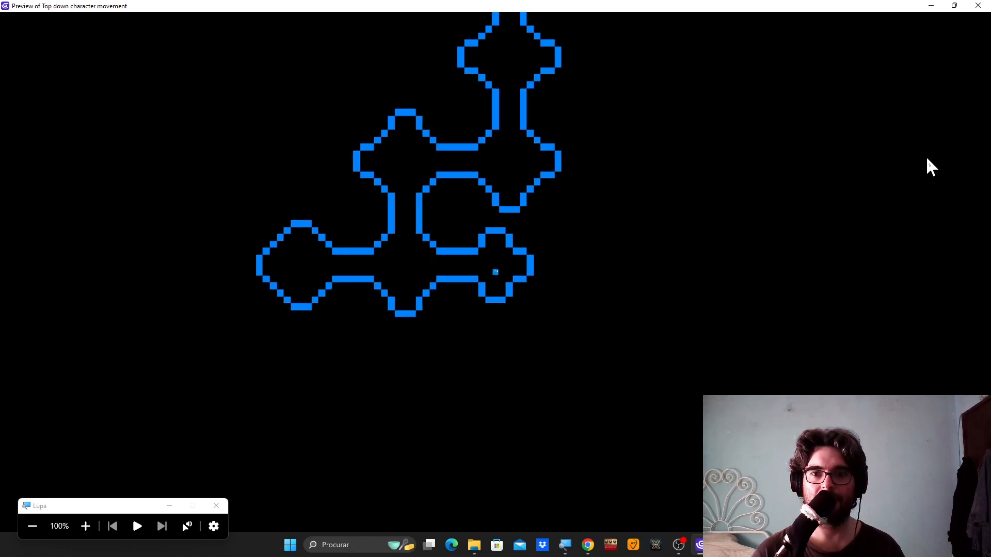
{"action": "key", "text": "r"}
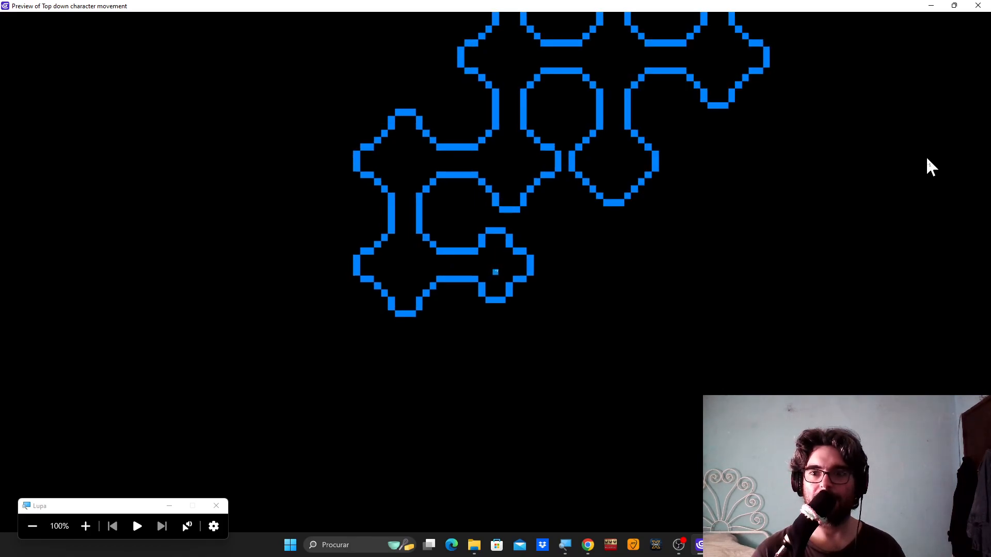
{"action": "key", "text": "r"}
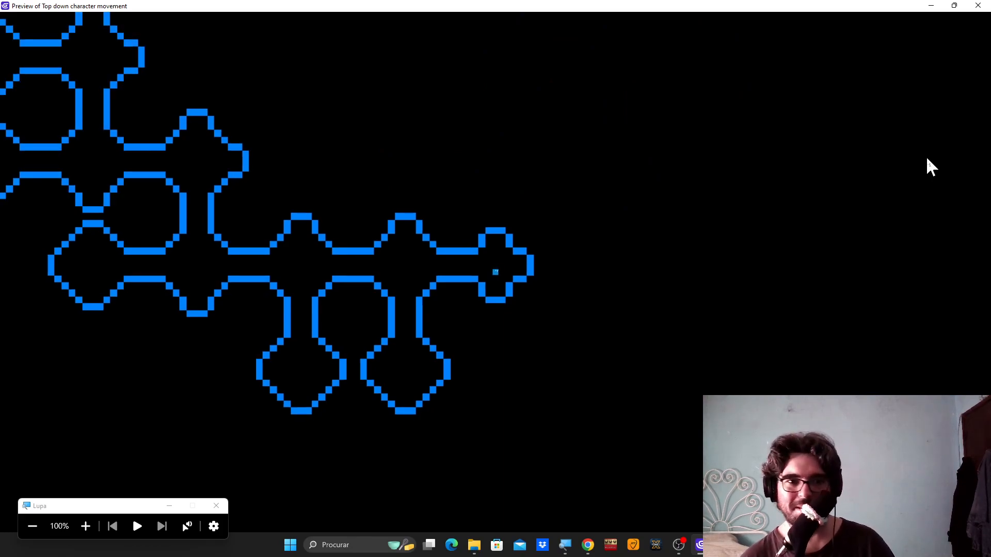
{"action": "key", "text": "r"}
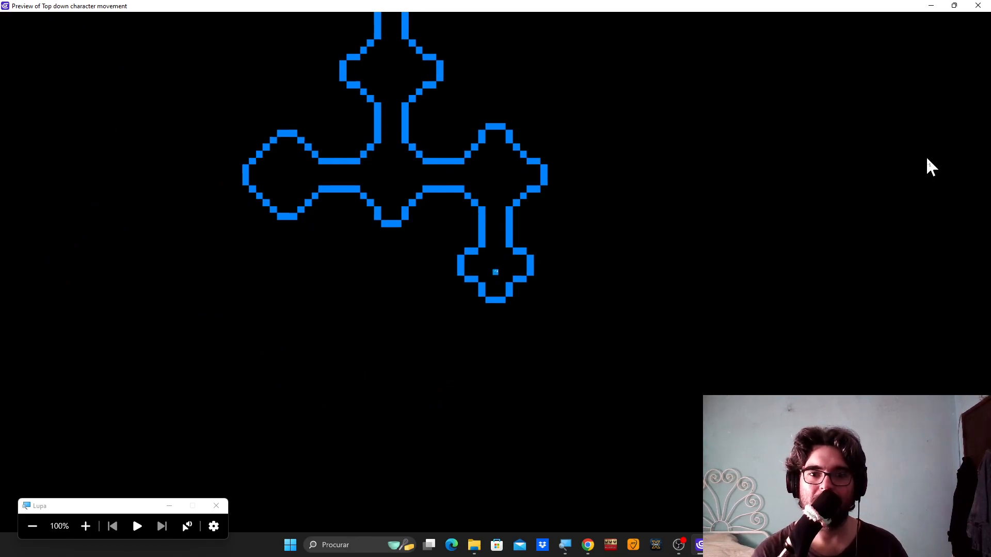
{"action": "key", "text": "r"}
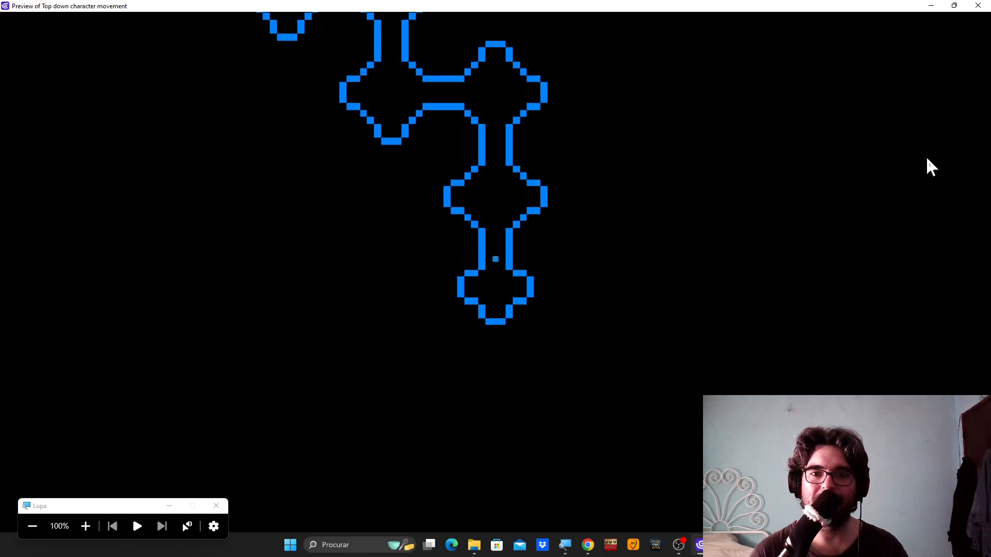
{"action": "key", "text": "r"}
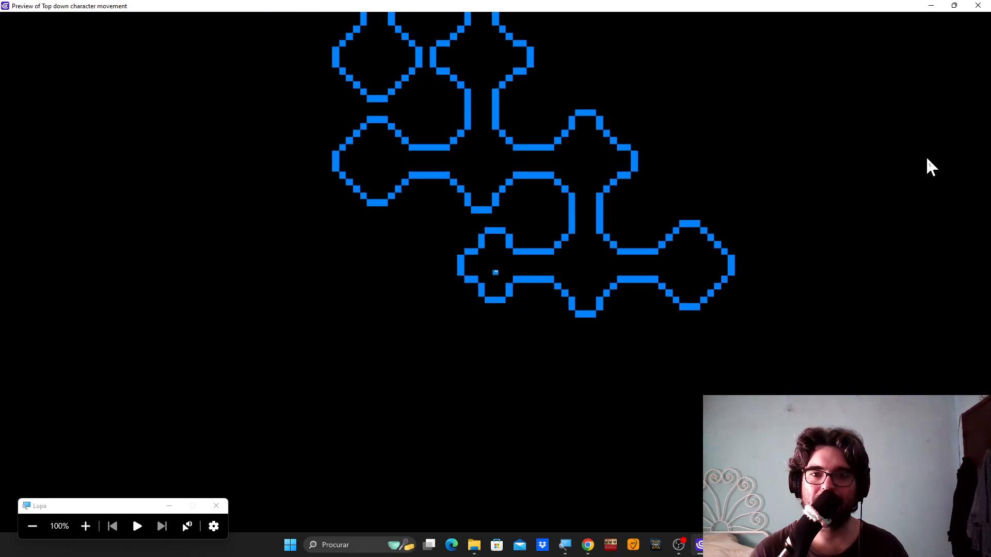
{"action": "left_click", "coordinate": [979, 6]}
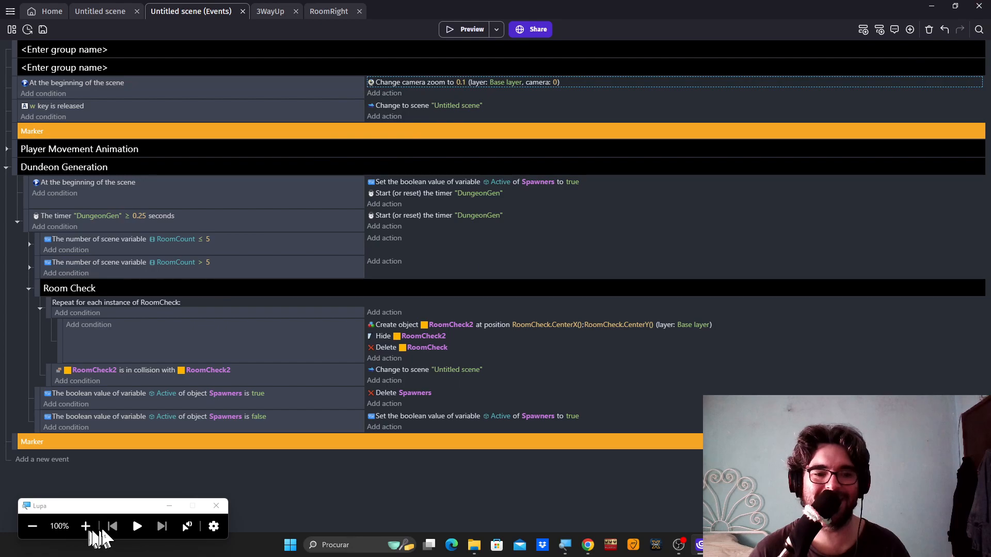
Set the camera zoom action at the beginning of the scene to 0.05.
{"action": "left_click", "coordinate": [86, 527]}
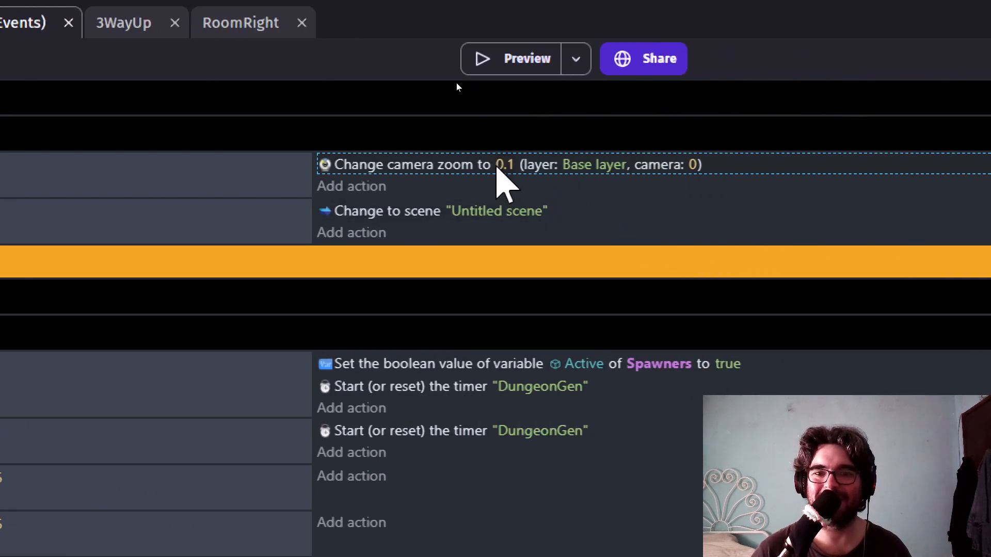
{"action": "left_click", "coordinate": [503, 166]}
{"action": "type", "text": "0.5"}
{"action": "key", "text": "BackSpace"}
{"action": "type", "text": "0."}
{"action": "key", "text": "BackSpace"}
{"action": "type", "text": "5"}
{"action": "key", "text": "Return"}
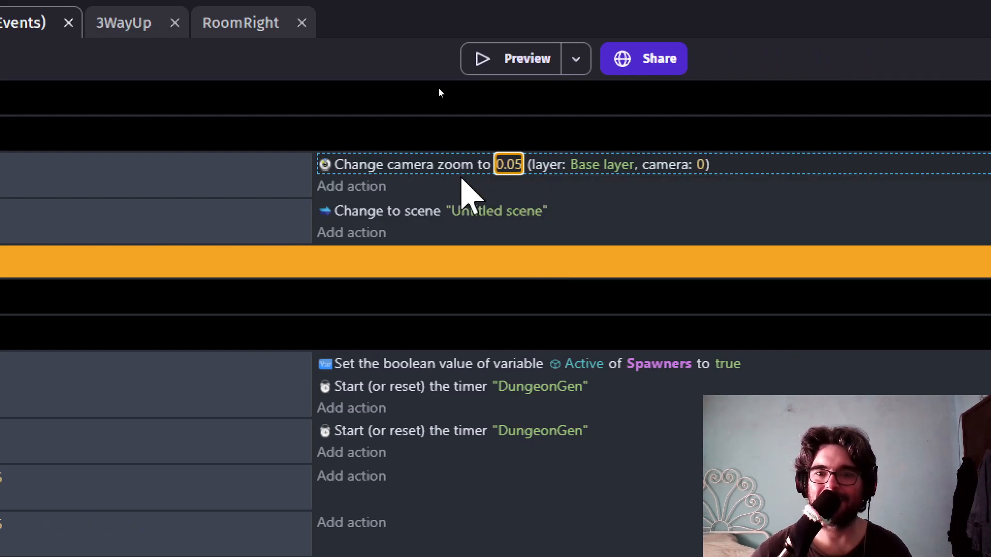
Preview the scene in a maximized window to examine the full dungeon layout for overlapping rooms, and close it.
{"action": "left_click", "coordinate": [487, 62]}
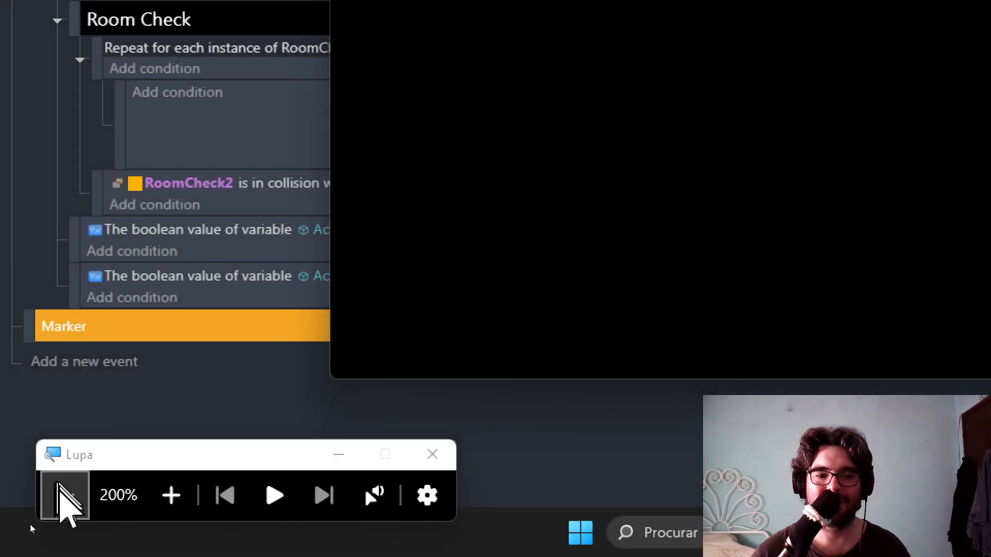
{"action": "left_click", "coordinate": [65, 495]}
{"action": "left_click", "coordinate": [45, 512]}
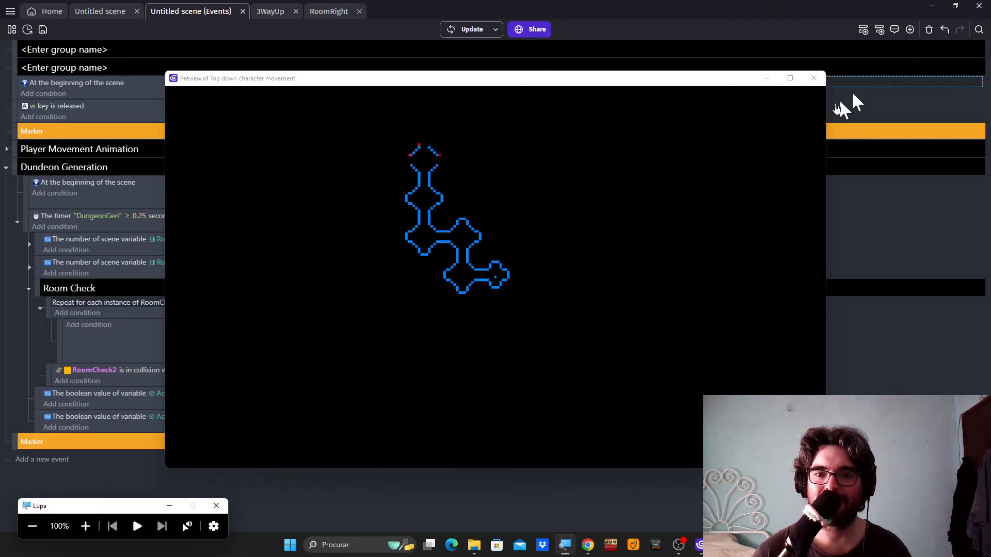
{"action": "left_click", "coordinate": [790, 78]}
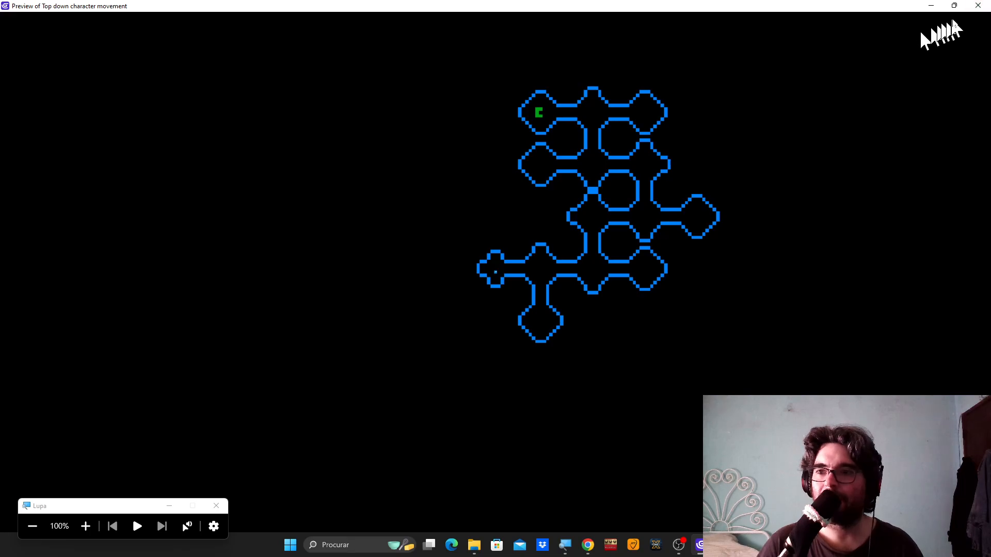
{"action": "left_click", "coordinate": [979, 6]}
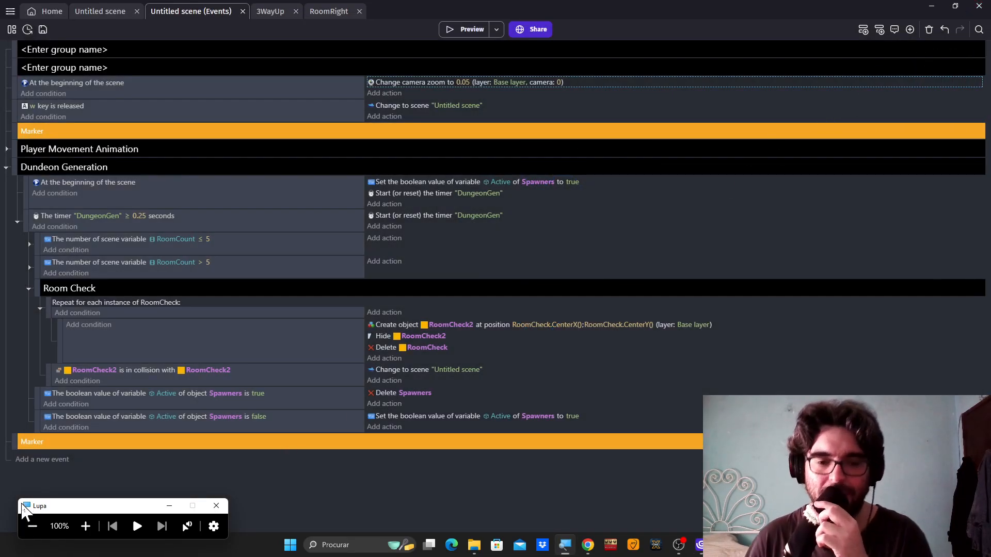
Add a scene object group named "ResetGroup" to the Untitled scene.
{"action": "left_click", "coordinate": [85, 526]}
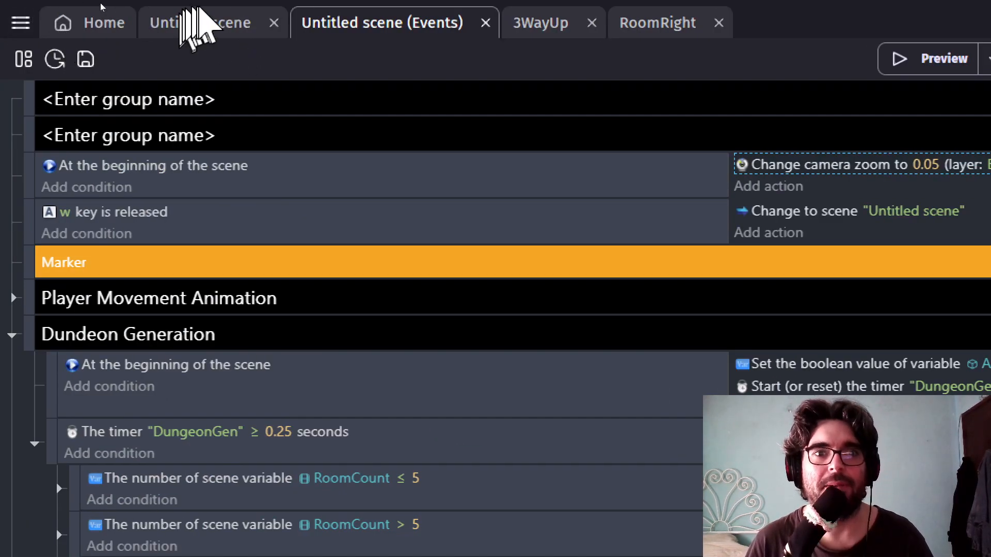
{"action": "left_click", "coordinate": [204, 20]}
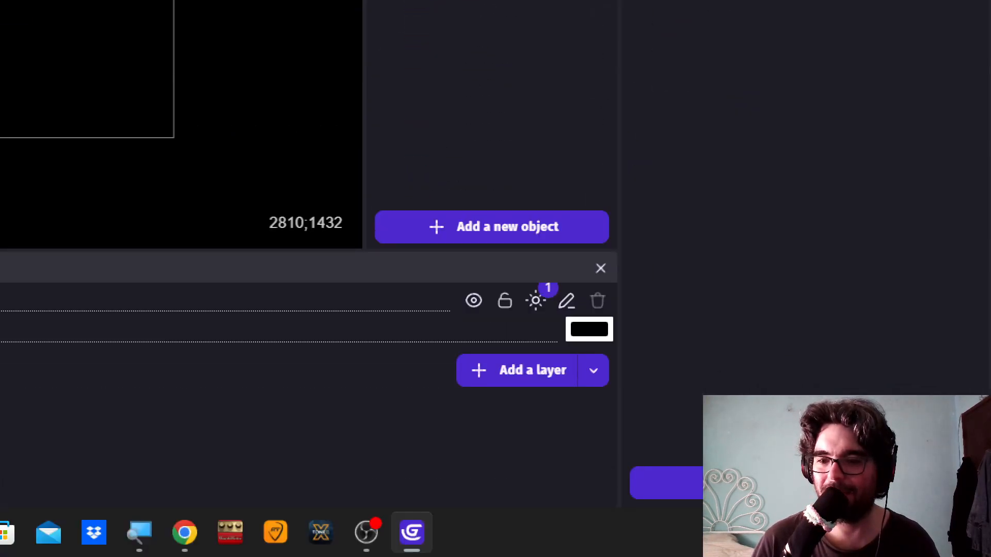
{"action": "left_click", "coordinate": [774, 483]}
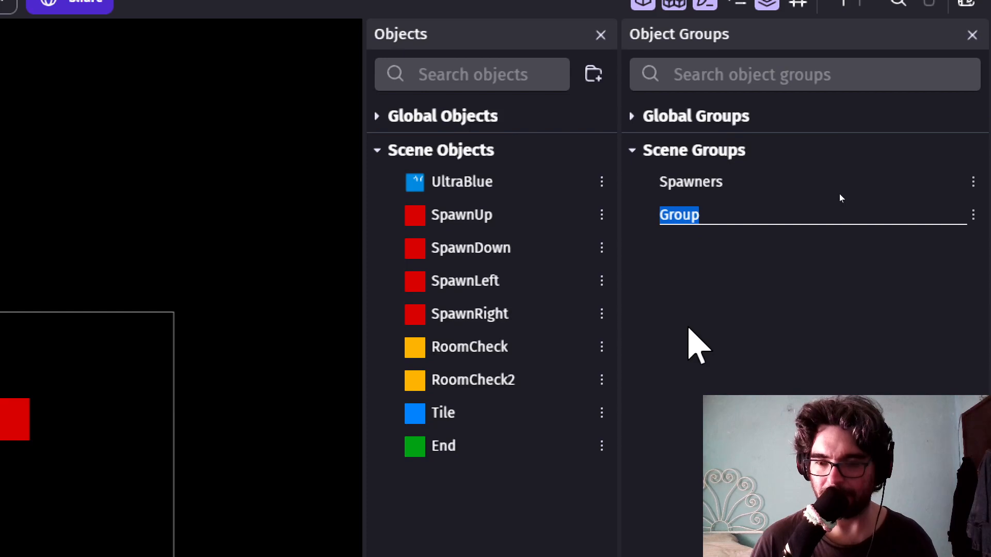
{"action": "type", "text": "Rese"}
{"action": "type", "text": "tGroup"}
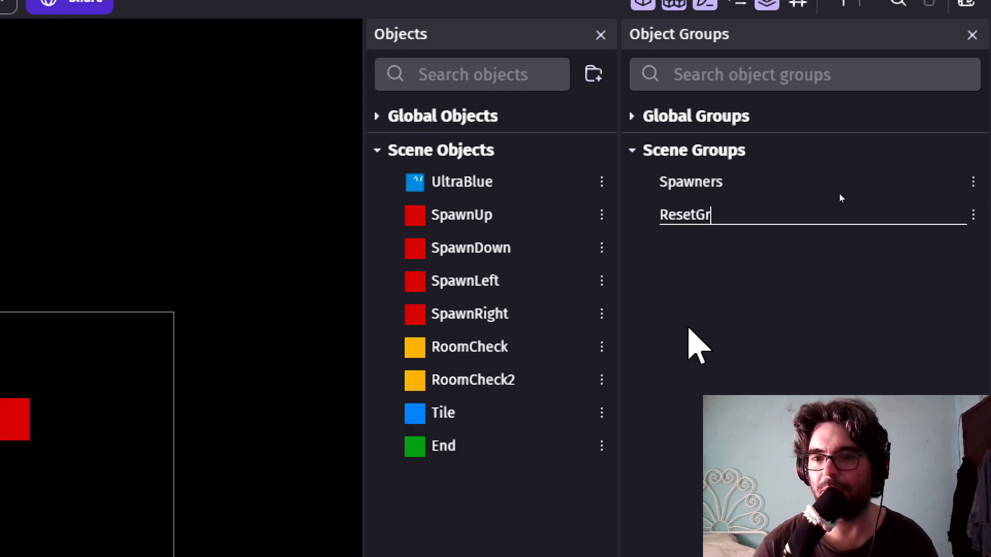
{"action": "key", "text": "Return"}
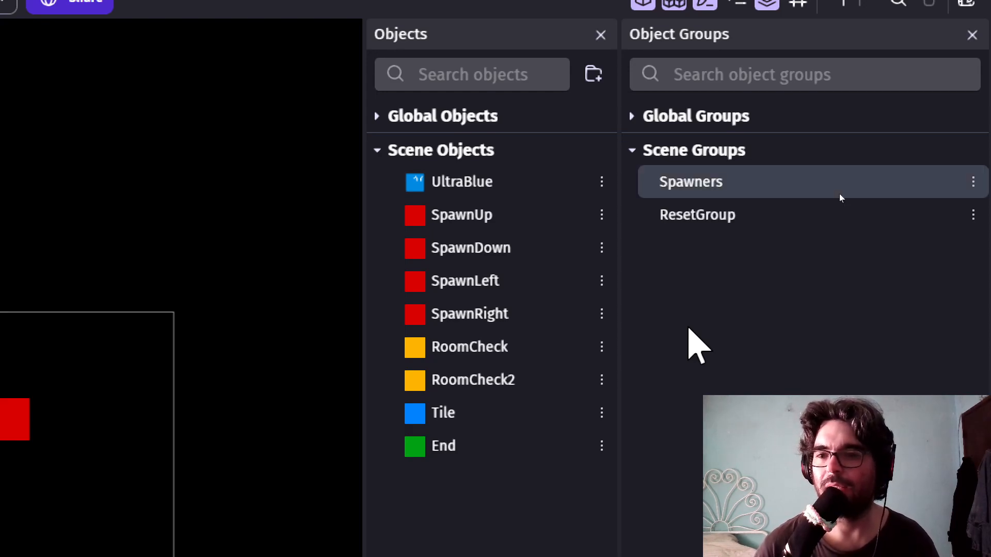
Open ResetGroup for editing and add the UltraBlue object to it.
{"action": "left_click", "coordinate": [697, 225]}
{"action": "double_click", "coordinate": [696, 214]}
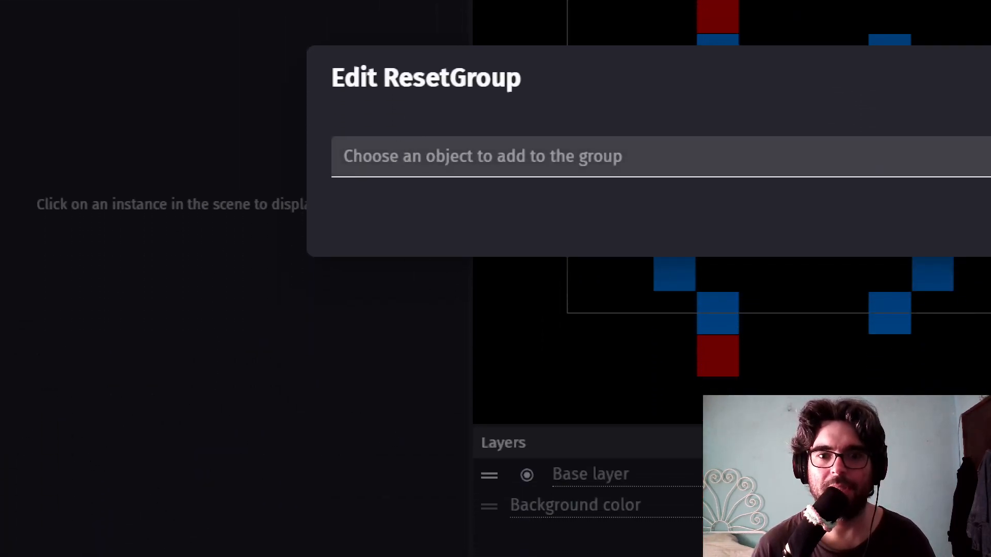
{"action": "left_click", "coordinate": [413, 155]}
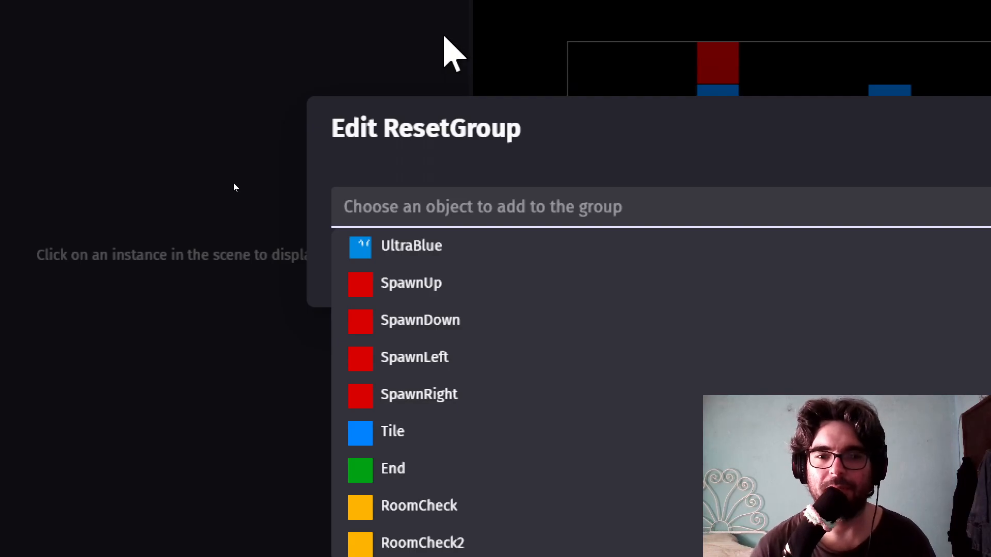
{"action": "key", "text": "Down"}
{"action": "key", "text": "Return"}
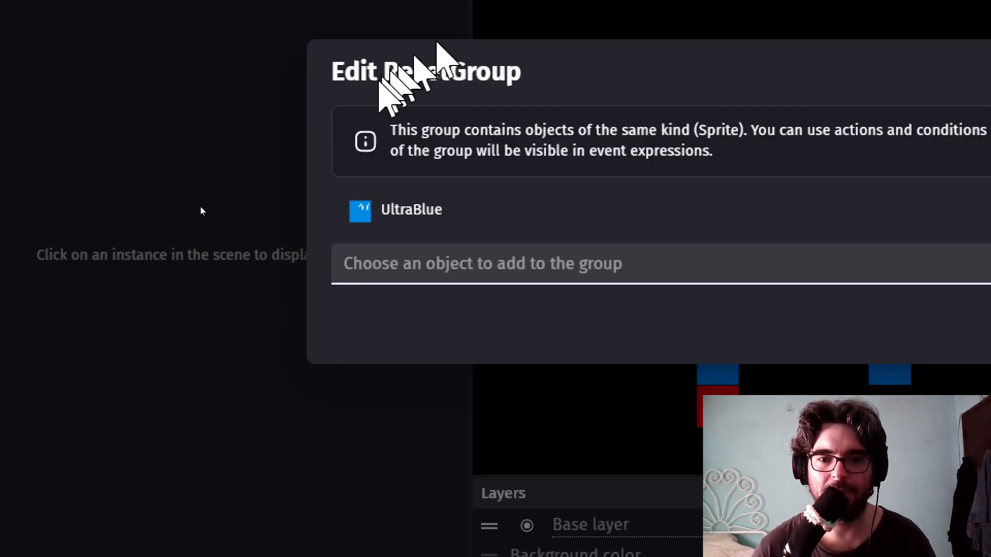
Add the SpawnUp, SpawnDown, SpawnLeft and SpawnRight objects to ResetGroup.
{"action": "left_click", "coordinate": [381, 261]}
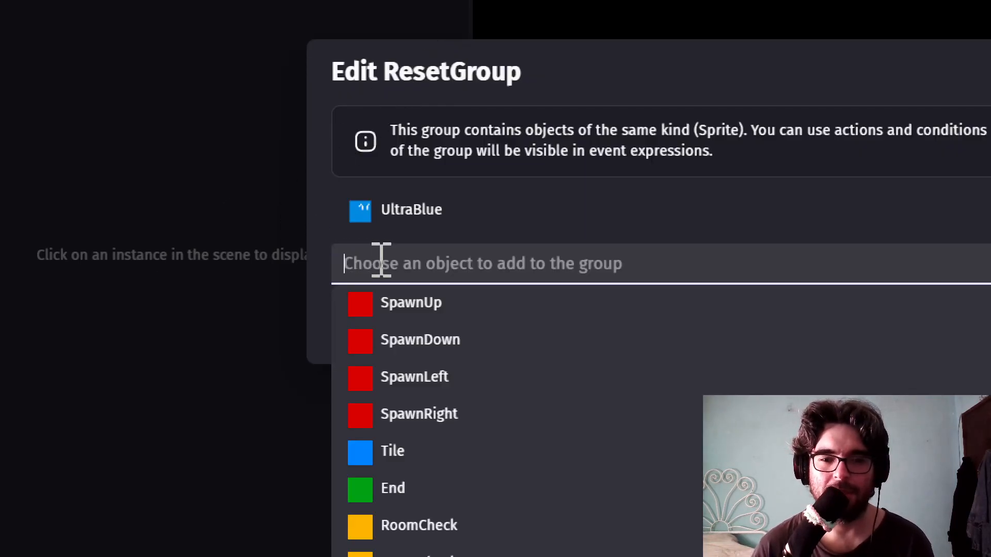
{"action": "left_click", "coordinate": [394, 304]}
{"action": "left_click", "coordinate": [397, 278]}
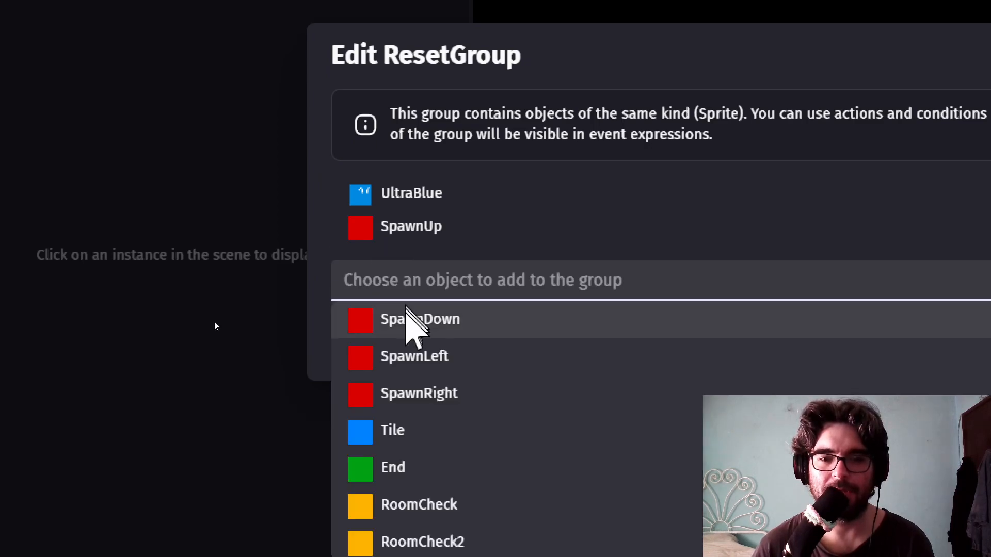
{"action": "left_click", "coordinate": [409, 320]}
{"action": "left_click", "coordinate": [405, 279]}
{"action": "left_click", "coordinate": [413, 338]}
{"action": "left_click", "coordinate": [407, 310]}
{"action": "left_click", "coordinate": [413, 348]}
Add the Tile, End, RoomCheck and RoomCheck2 objects to ResetGroup and apply the group changes.
{"action": "left_click", "coordinate": [405, 333]}
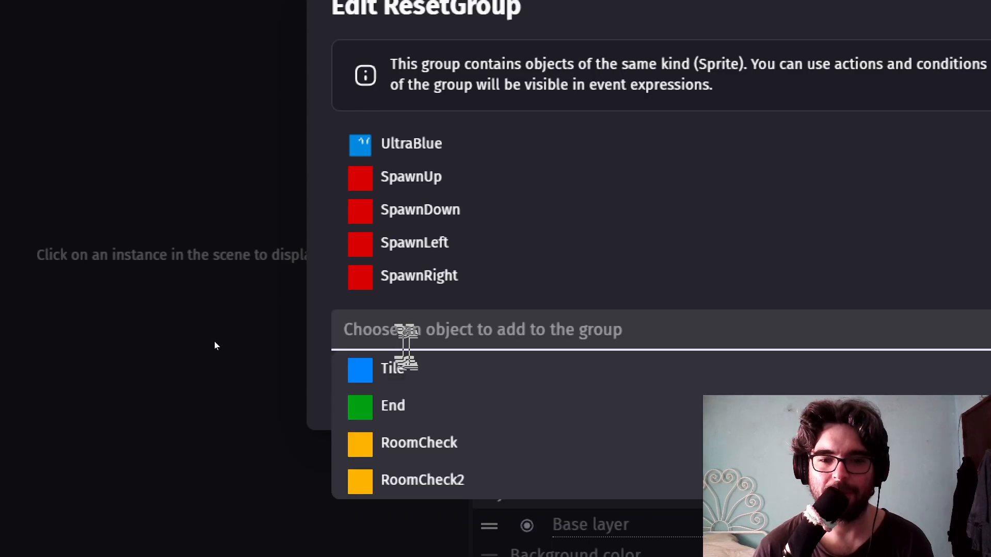
{"action": "left_click", "coordinate": [405, 372]}
{"action": "left_click", "coordinate": [395, 342]}
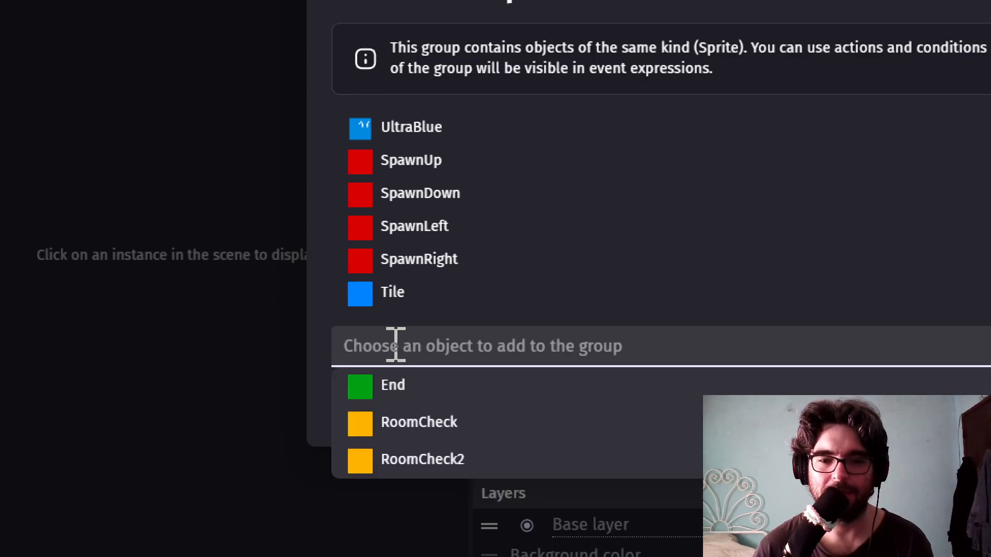
{"action": "left_click", "coordinate": [400, 393]}
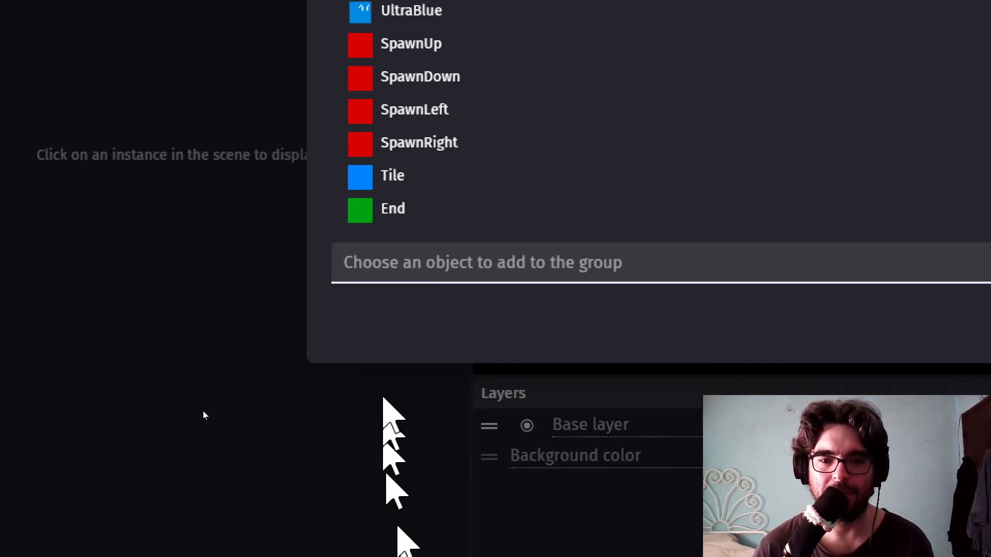
{"action": "left_click", "coordinate": [370, 266]}
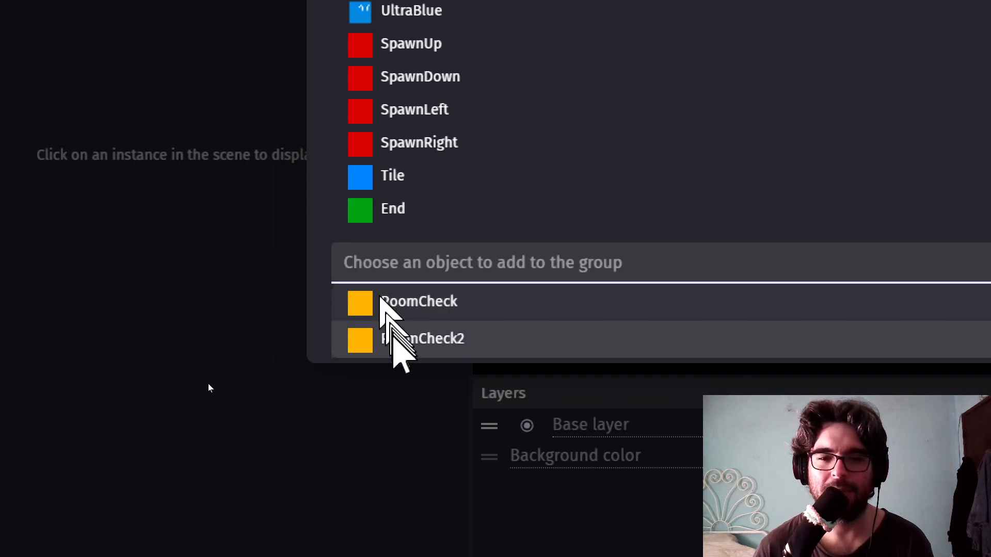
{"action": "left_click", "coordinate": [401, 309]}
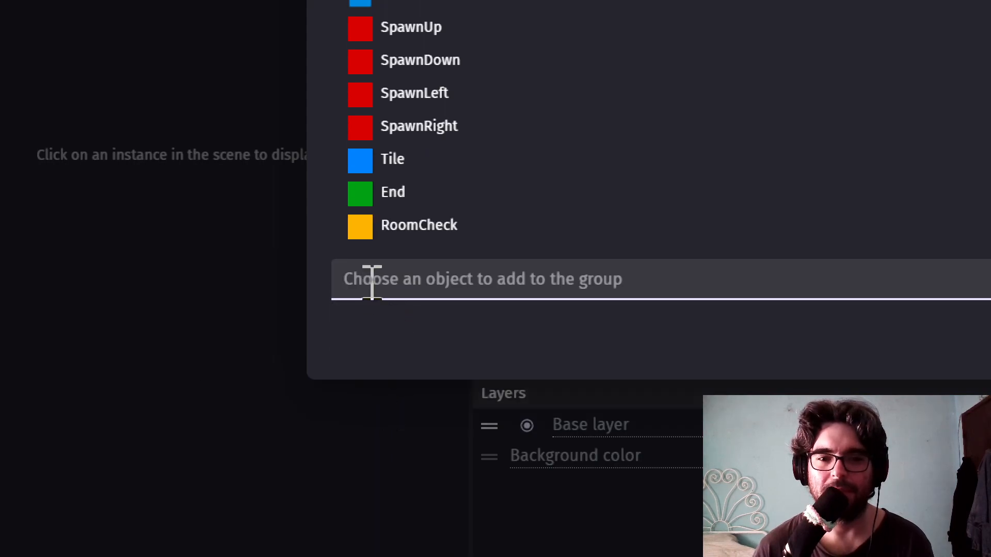
{"action": "left_click", "coordinate": [379, 286]}
{"action": "left_click", "coordinate": [377, 318]}
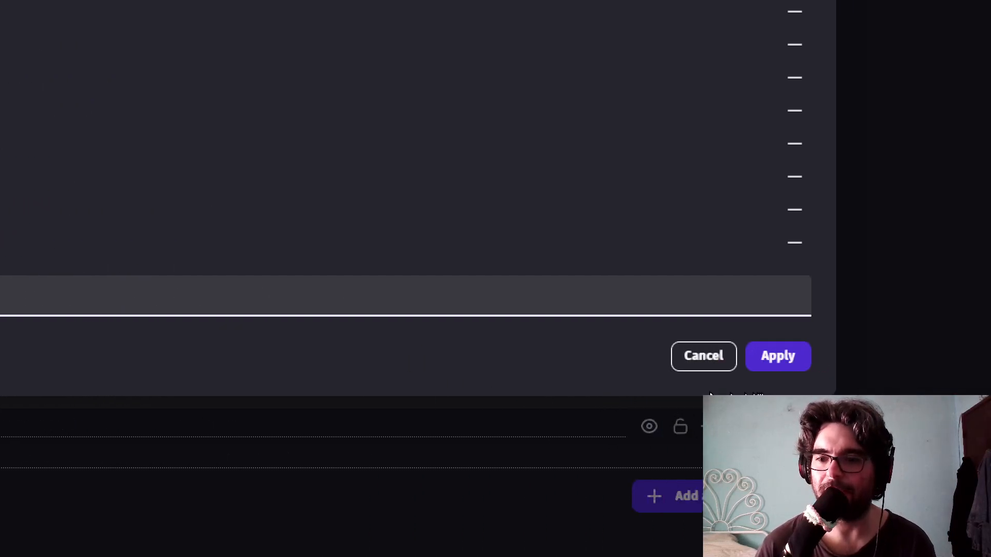
{"action": "left_click", "coordinate": [787, 366]}
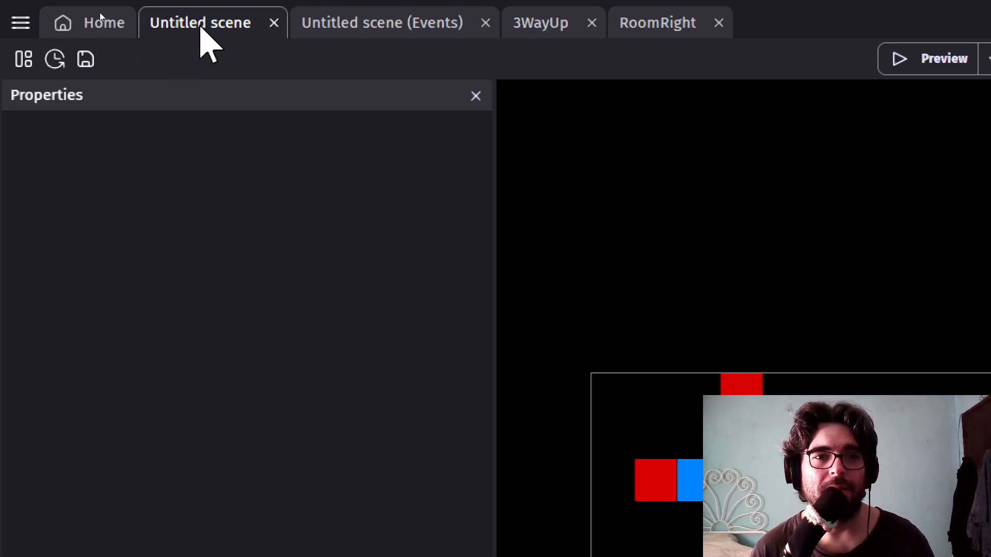
In the Untitled scene's events, duplicate the Delete Spawners action and move the copy into the RoomCheck2 collision event.
{"action": "left_click", "coordinate": [365, 25]}
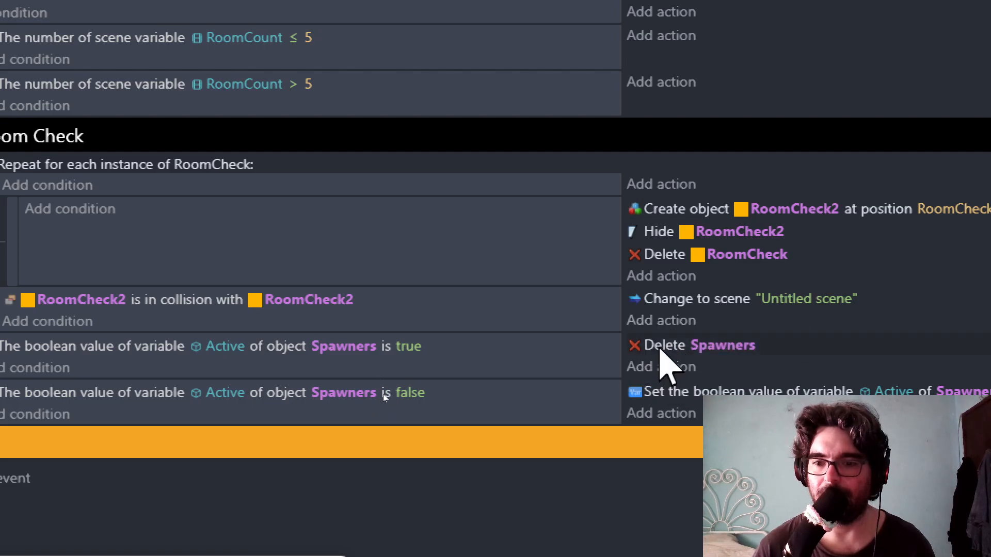
{"action": "key", "text": "ctrl+v"}
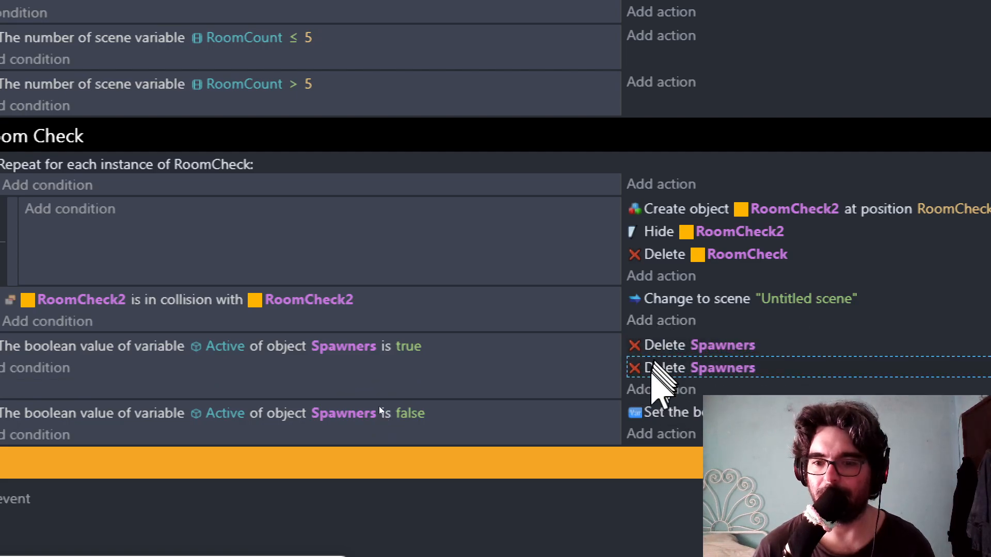
{"action": "left_click_drag", "start_coordinate": [652, 380], "coordinate": [657, 340]}
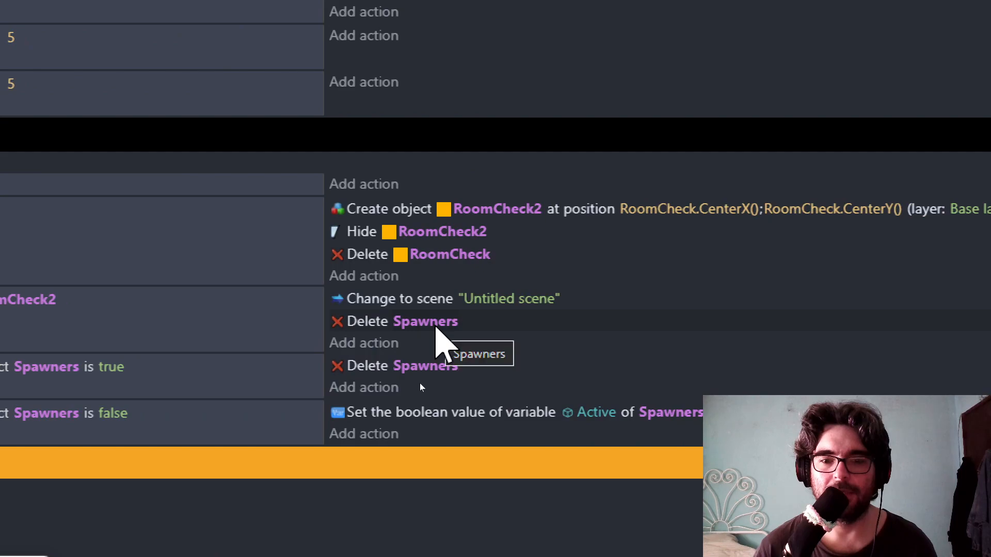
Make the collision event's Delete action target ResetGroup, and remove that event's Change to scene action.
{"action": "left_click", "coordinate": [436, 324]}
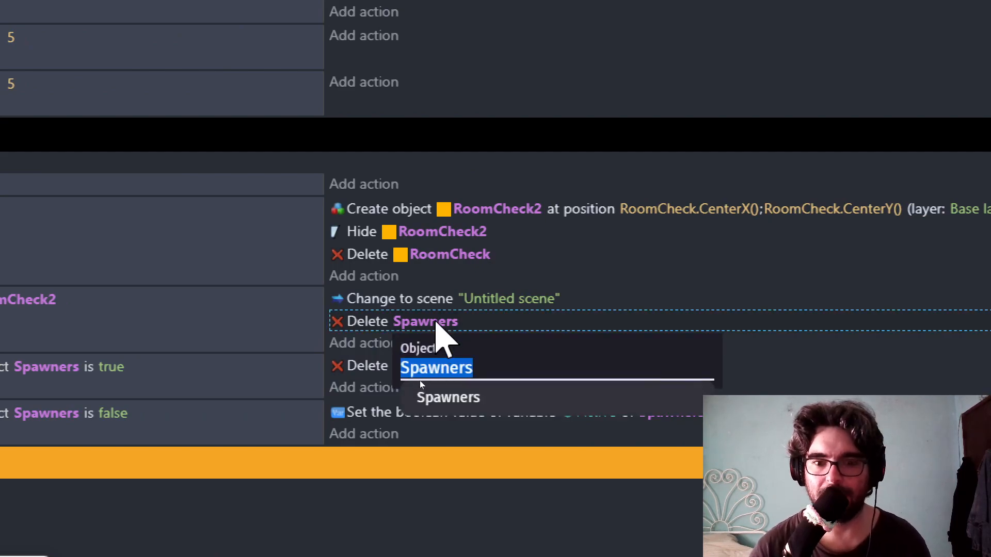
{"action": "type", "text": "Rese"}
{"action": "key", "text": "Return"}
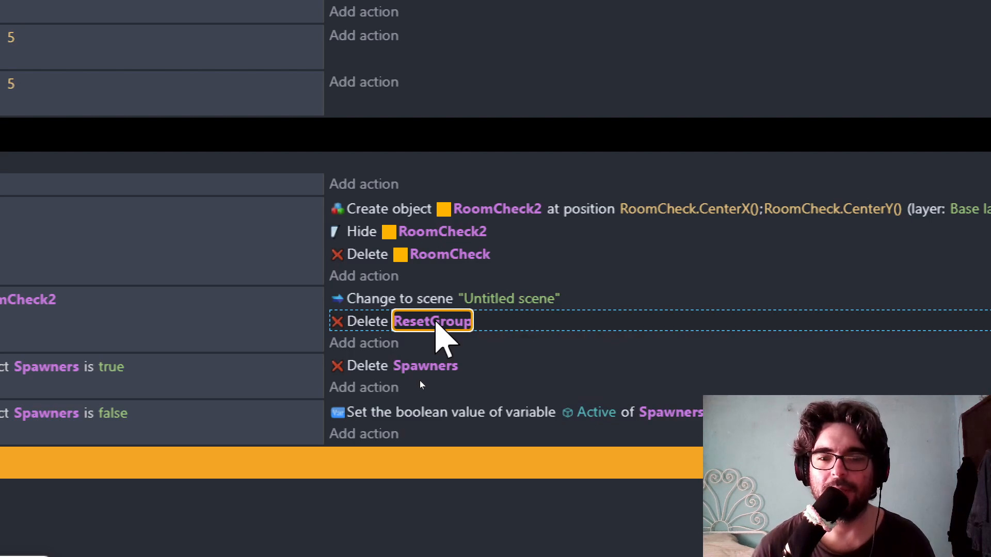
{"action": "left_click", "coordinate": [369, 305]}
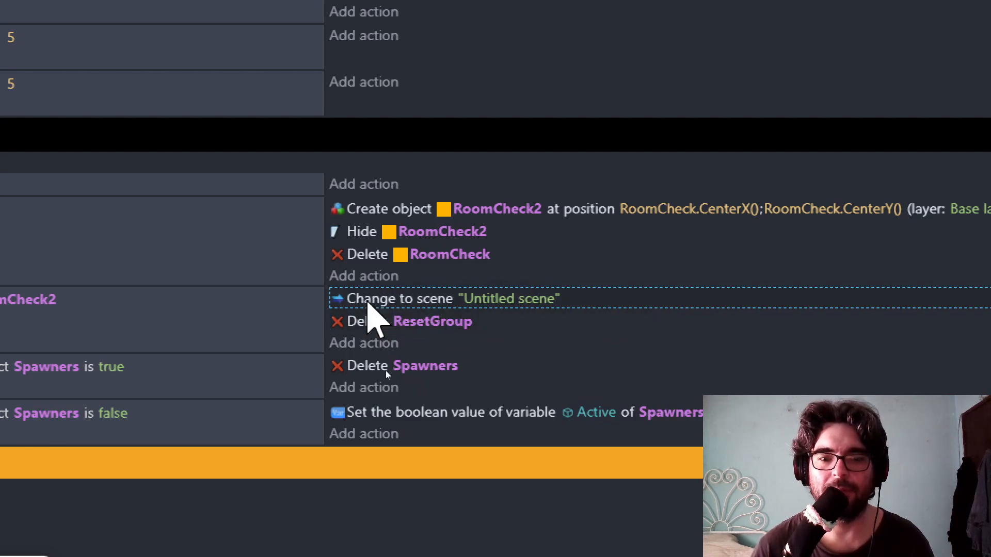
{"action": "key", "text": "Delete"}
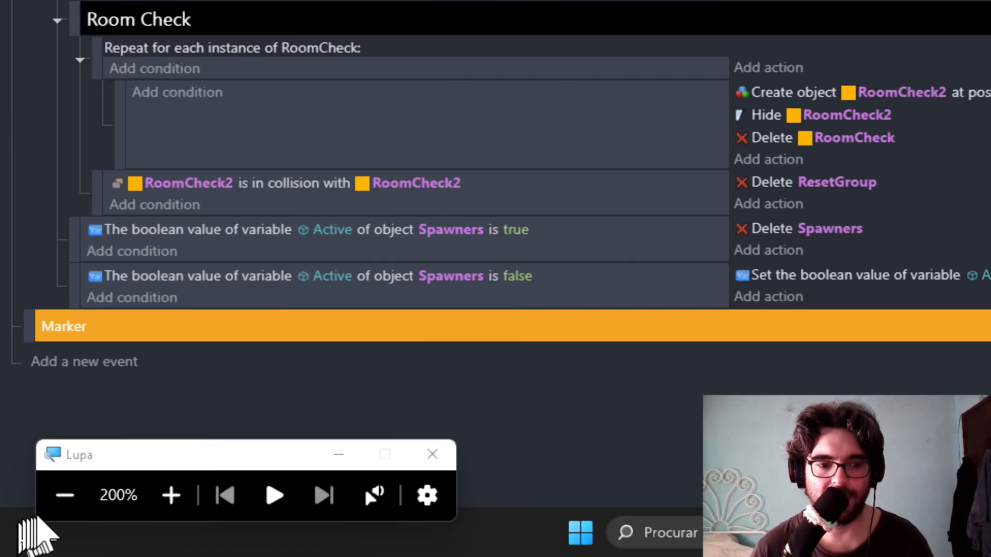
Duplicate the ExitUp external layout, name the copy "Starter" and place it first among the external layouts.
{"action": "left_click", "coordinate": [51, 511]}
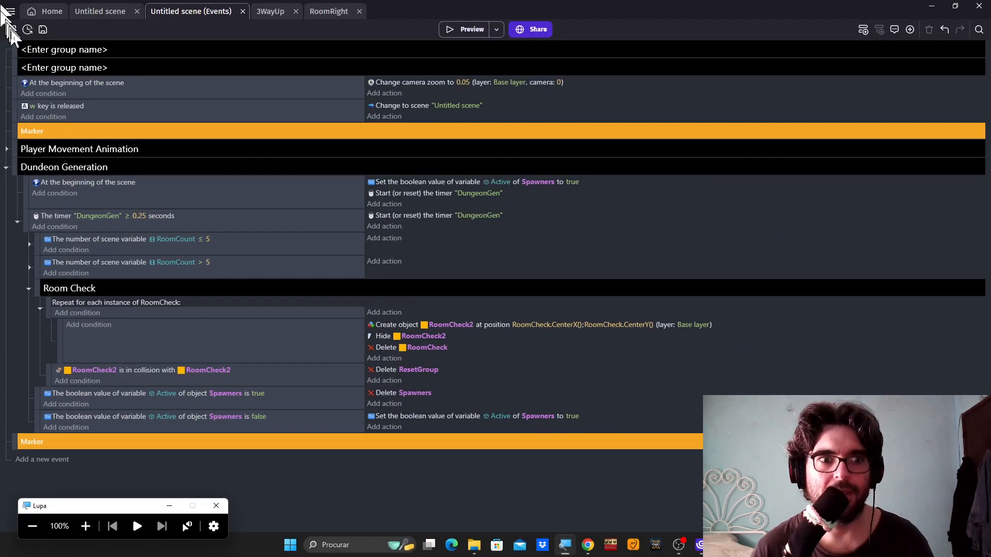
{"action": "left_click", "coordinate": [108, 12]}
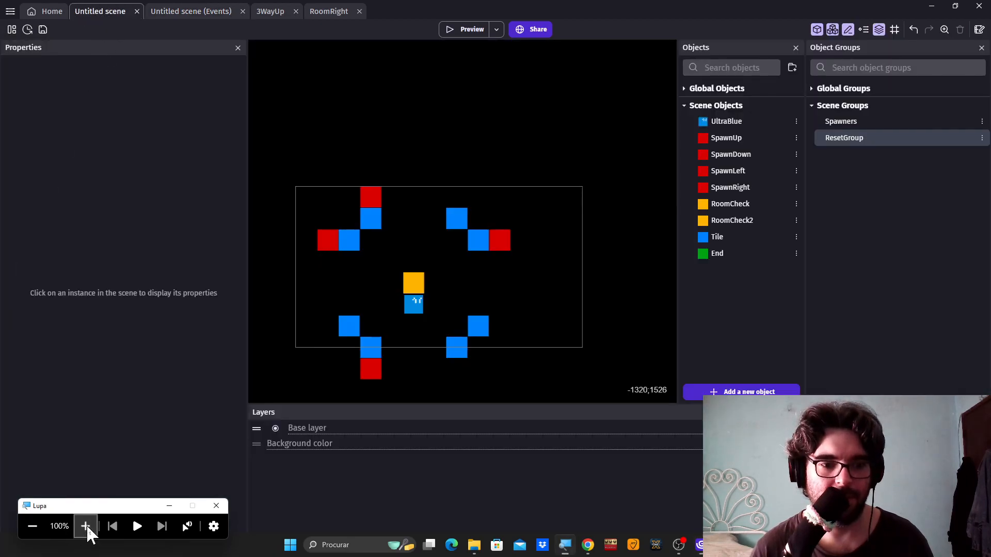
{"action": "left_click", "coordinate": [86, 526]}
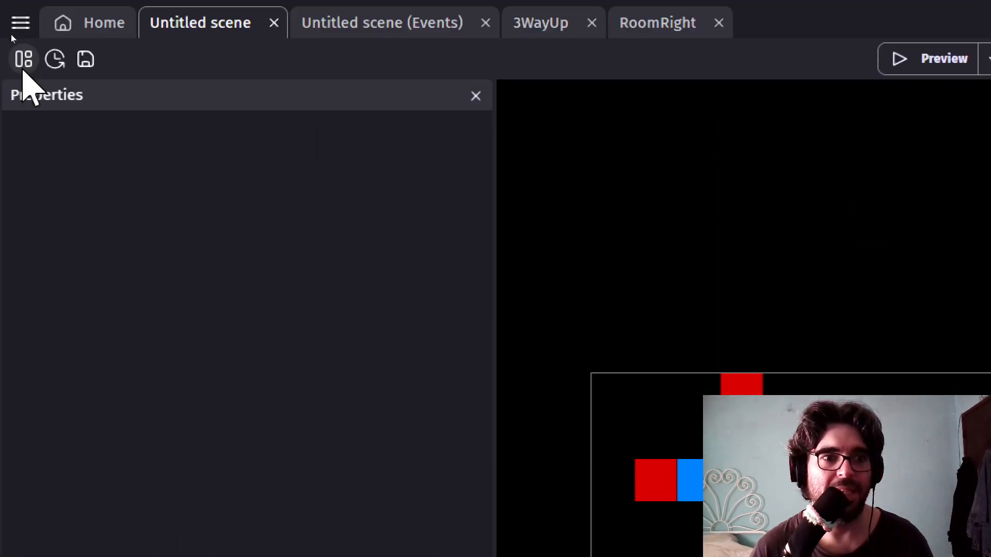
{"action": "left_click", "coordinate": [22, 69]}
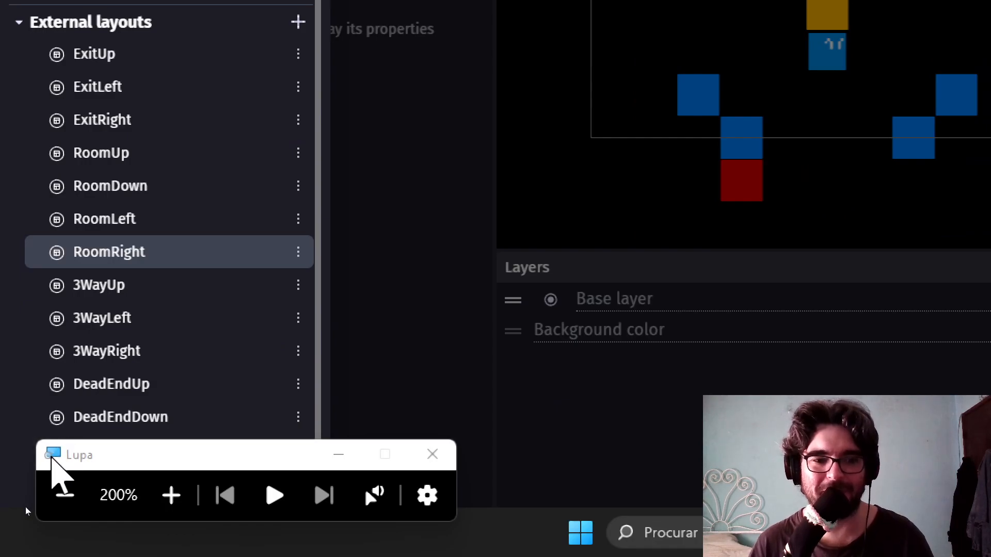
{"action": "left_click_drag", "start_coordinate": [126, 468], "coordinate": [97, 532]}
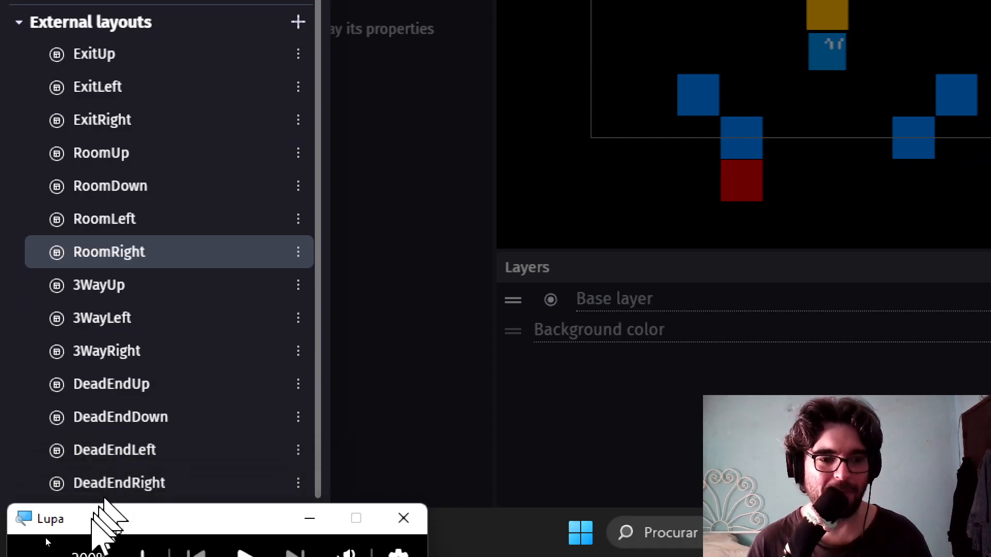
{"action": "scroll", "coordinate": [81, 207], "scroll_direction": "up", "scroll_amount": 1}
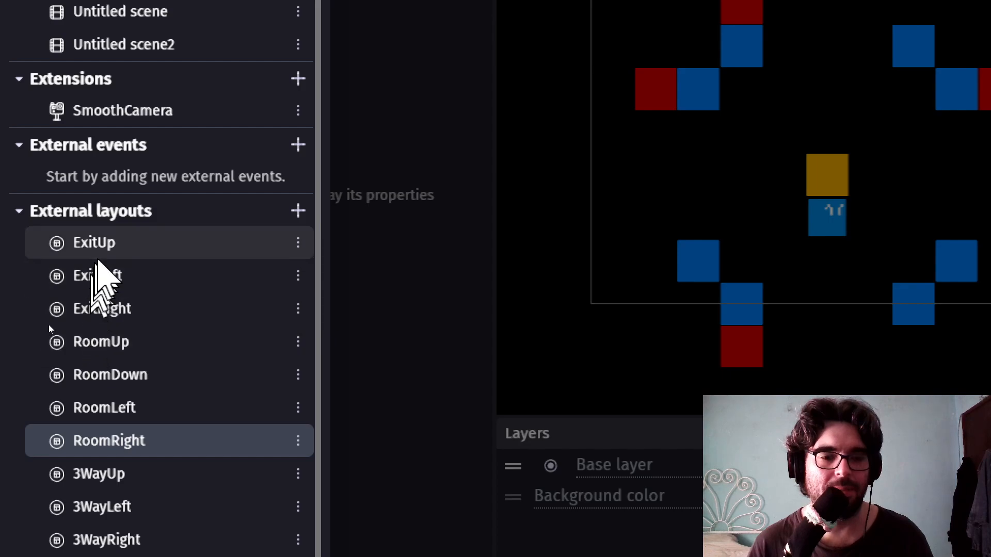
{"action": "left_click", "coordinate": [99, 246]}
{"action": "right_click", "coordinate": [100, 247]}
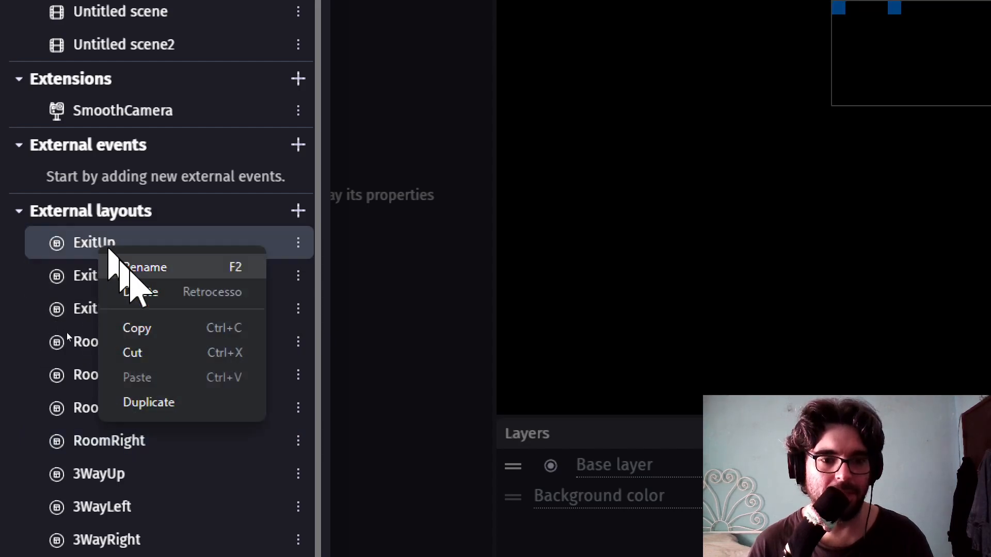
{"action": "left_click", "coordinate": [176, 403]}
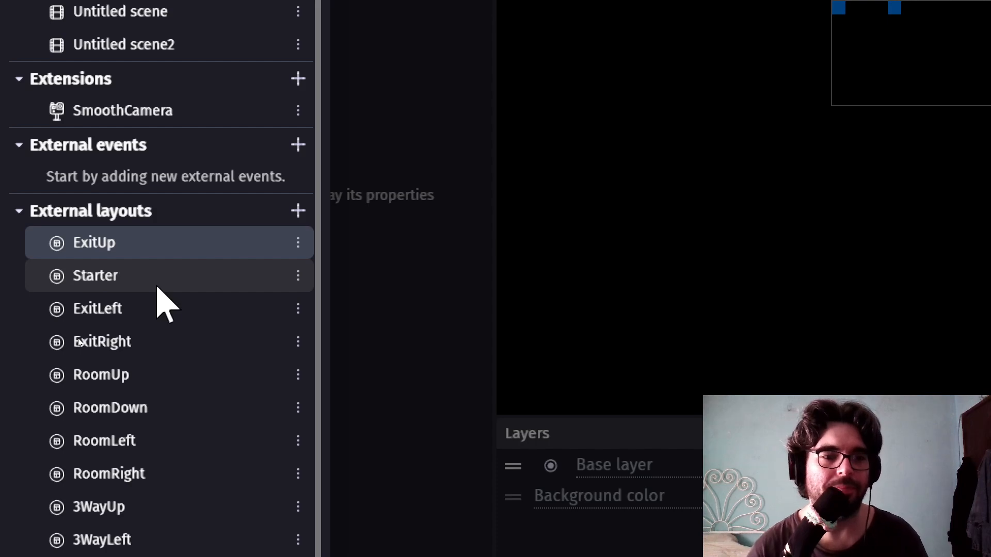
{"action": "left_click_drag", "start_coordinate": [91, 274], "coordinate": [103, 240]}
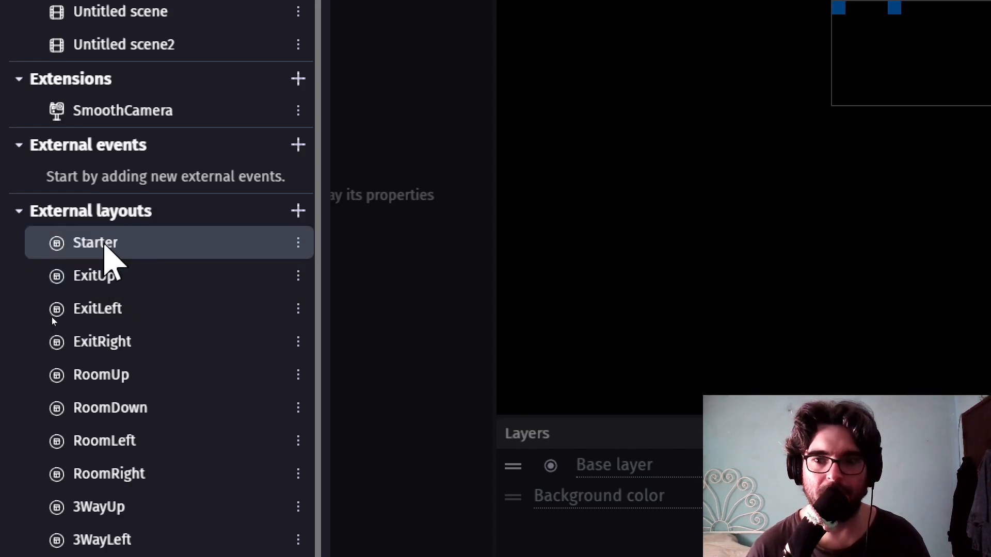
Delete all the blue and green tile instances copied from ExitUp in the Starter layout.
{"action": "left_click", "coordinate": [325, 312]}
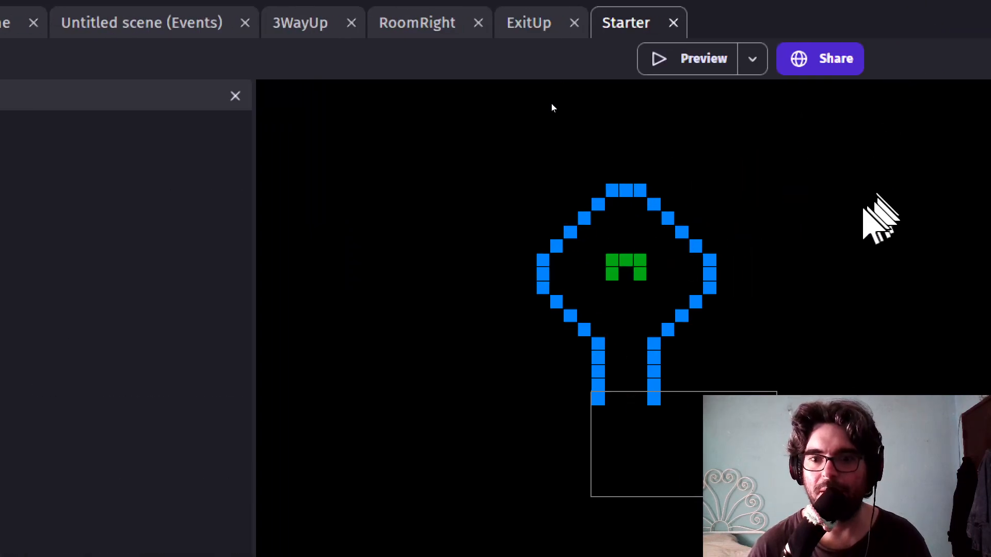
{"action": "left_click_drag", "start_coordinate": [504, 138], "coordinate": [738, 422]}
{"action": "left_click_drag", "start_coordinate": [495, 229], "coordinate": [542, 242]}
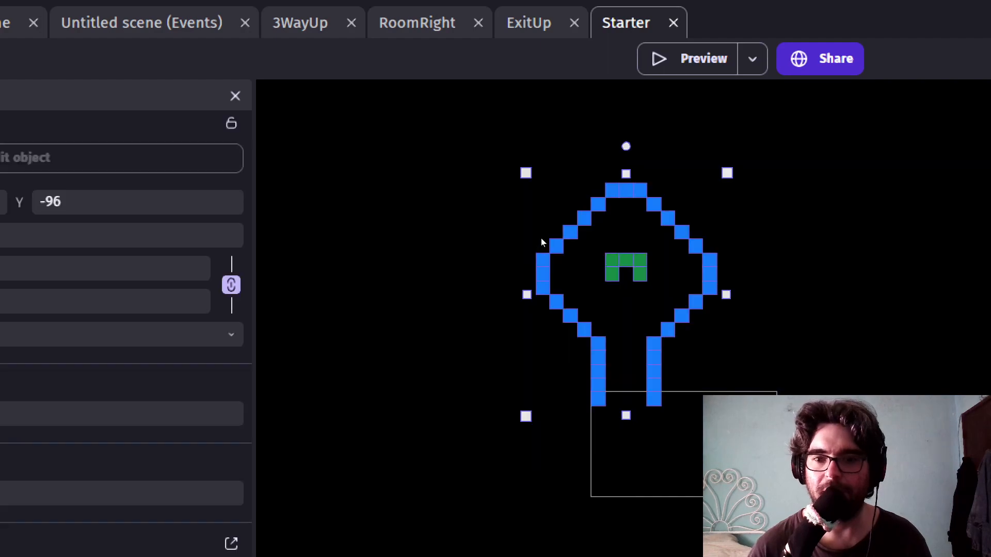
{"action": "key", "text": "Delete"}
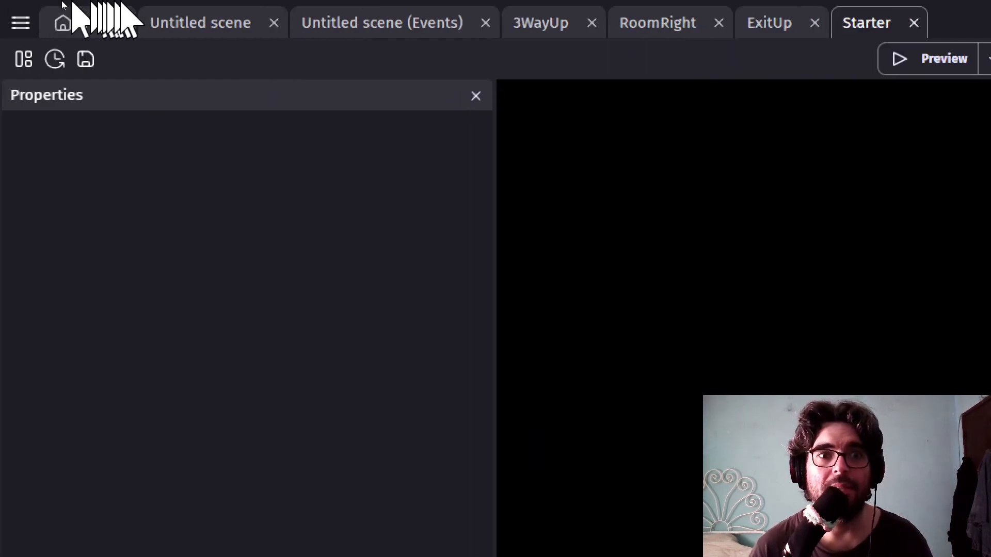
Cut all starting-room instances, including the player and room check, from the Untitled scene.
{"action": "left_click", "coordinate": [198, 23]}
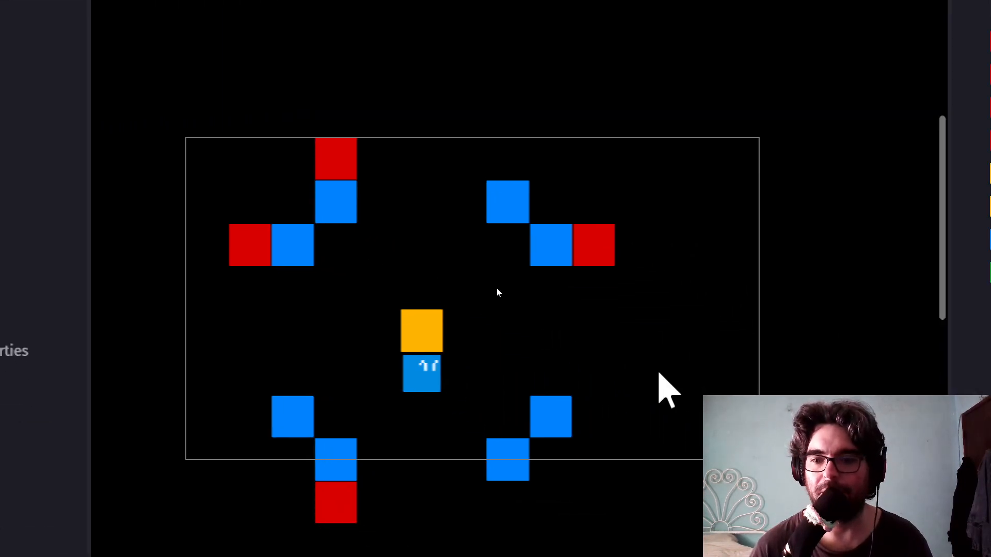
{"action": "scroll", "coordinate": [837, 503], "scroll_direction": "down", "scroll_amount": 5}
{"action": "scroll", "coordinate": [455, 305], "scroll_direction": "down", "scroll_amount": 4}
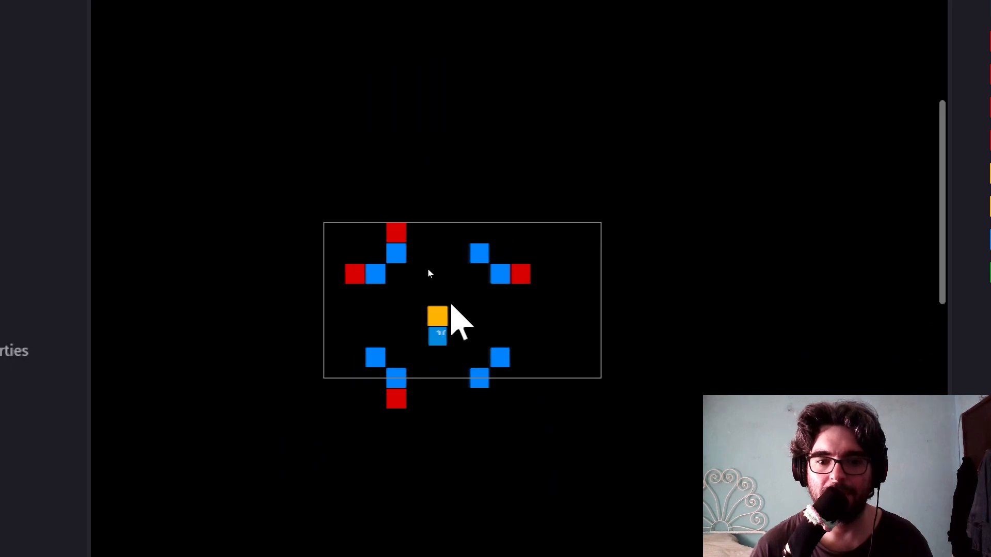
{"action": "left_click_drag", "start_coordinate": [325, 161], "coordinate": [652, 457]}
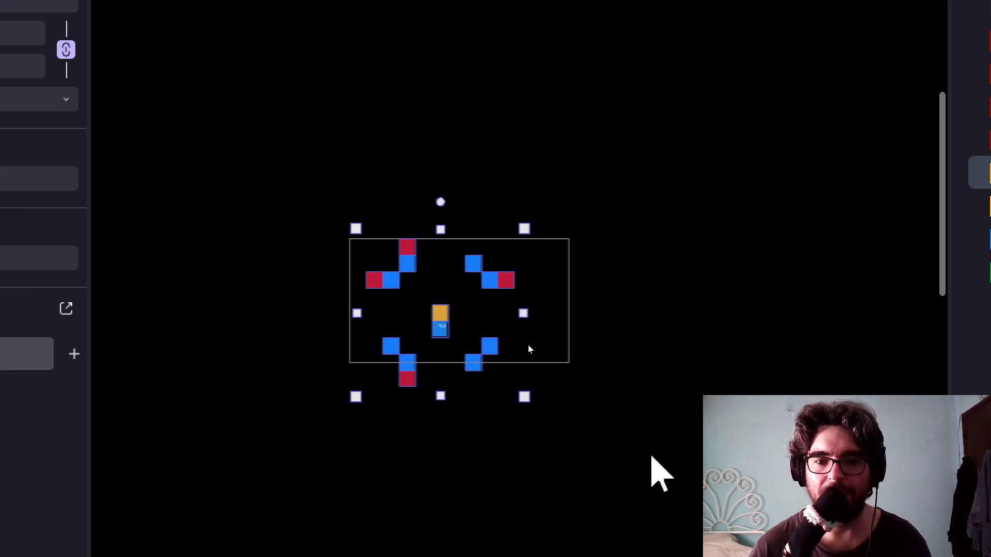
{"action": "key", "text": "Delete"}
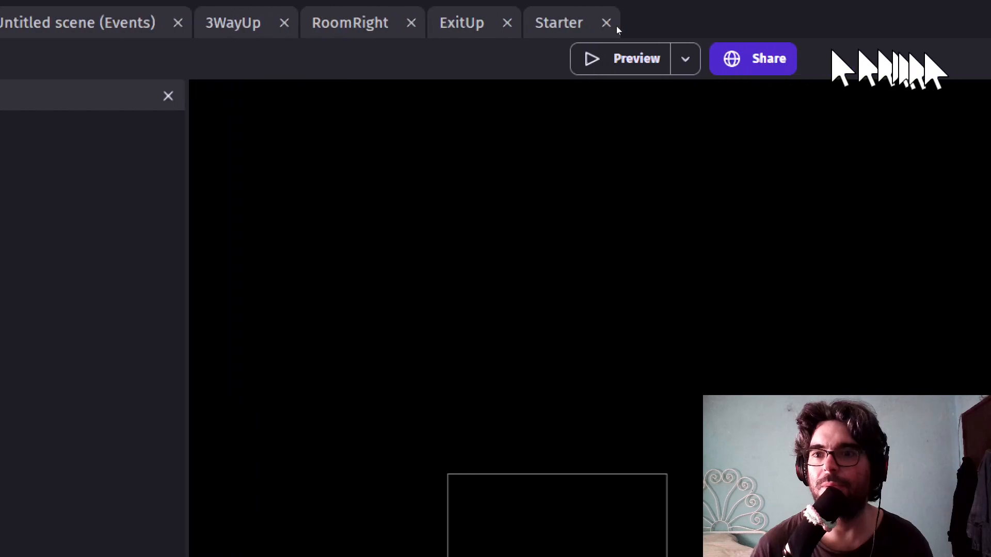
Paste the starting-room instances into the Starter layout and position them over the left edge of the frame.
{"action": "left_click", "coordinate": [544, 23]}
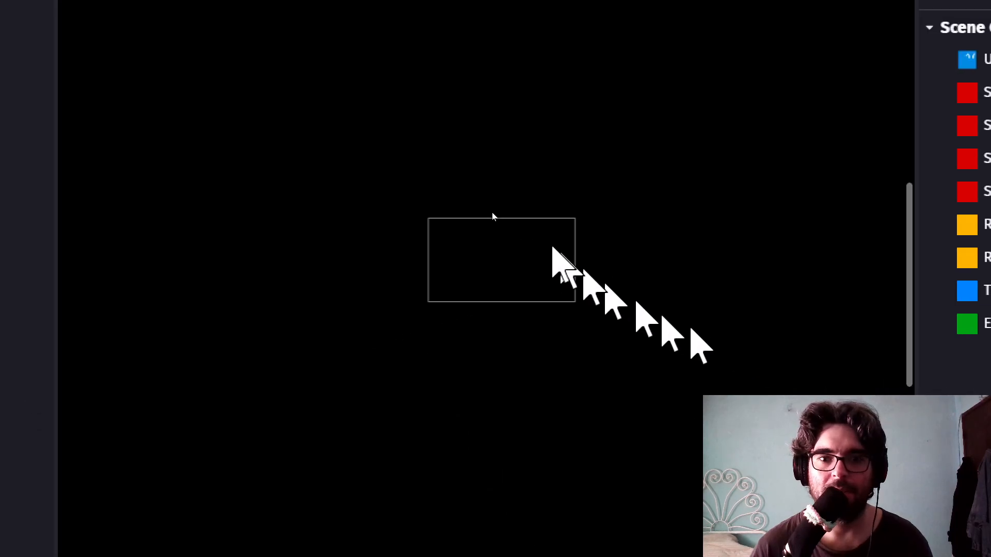
{"action": "left_click", "coordinate": [465, 217]}
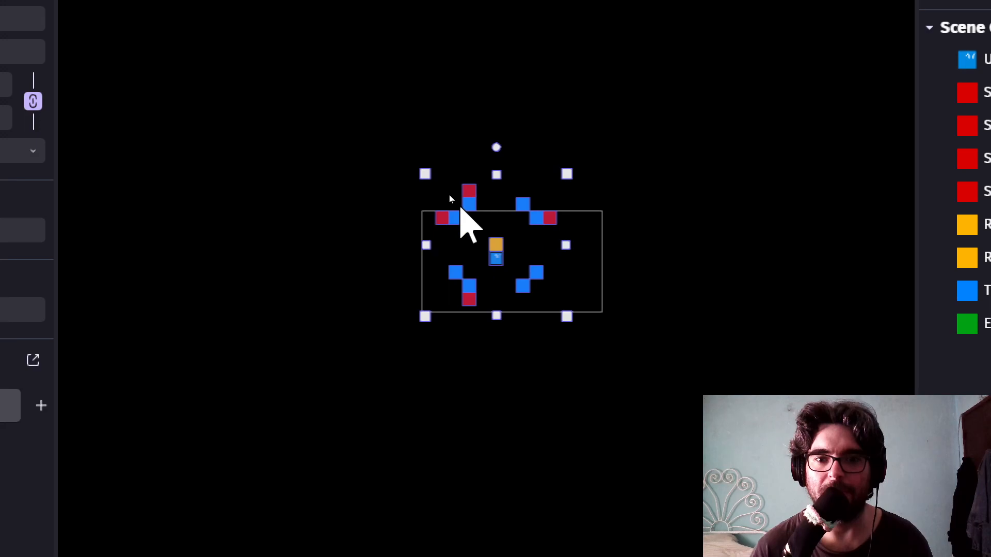
{"action": "left_click_drag", "start_coordinate": [454, 198], "coordinate": [434, 207]}
{"action": "left_click", "coordinate": [545, 124]}
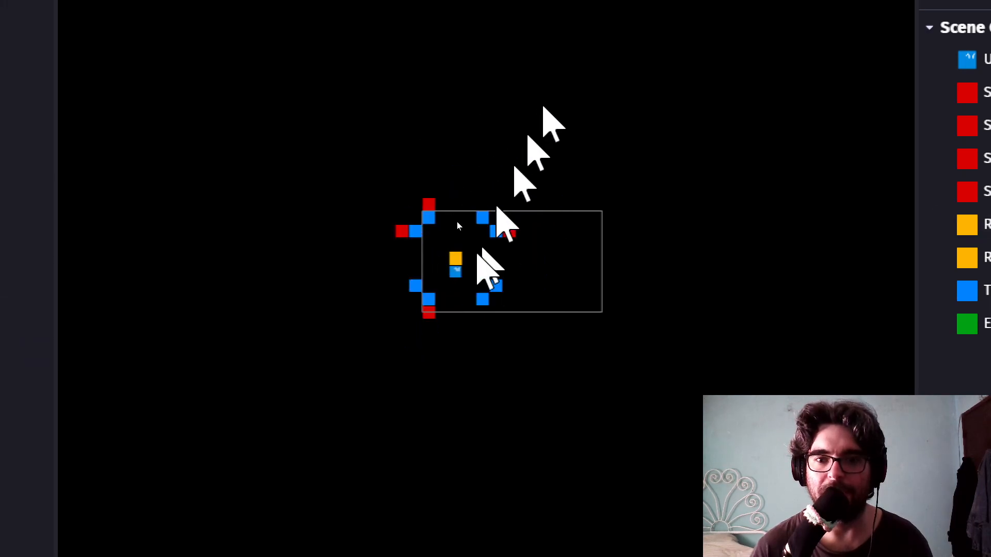
Close the open external layout editors, including Starter, RoomRight and 3WayUp, and return to the Untitled scene's events.
{"action": "scroll", "coordinate": [442, 360], "scroll_direction": "down", "scroll_amount": 3}
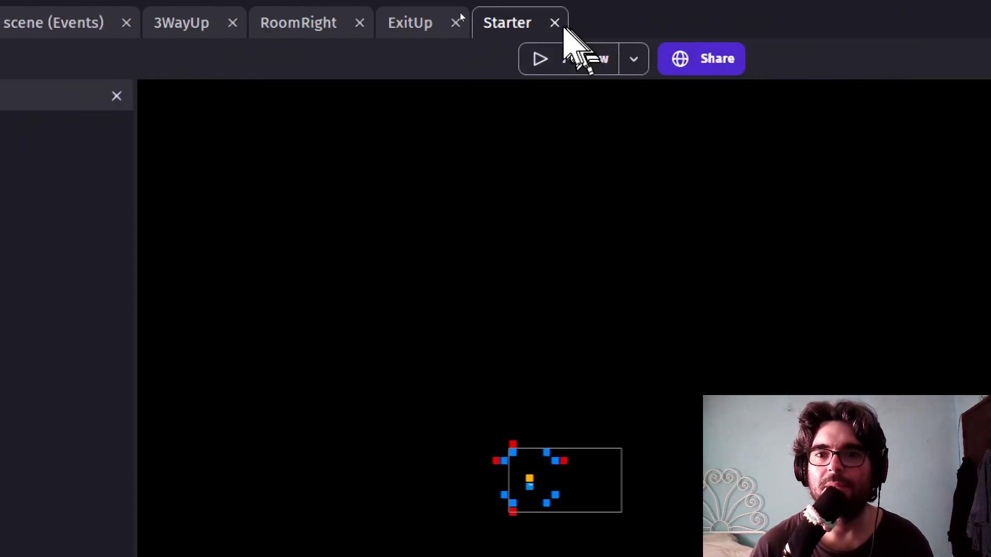
{"action": "left_click", "coordinate": [554, 23]}
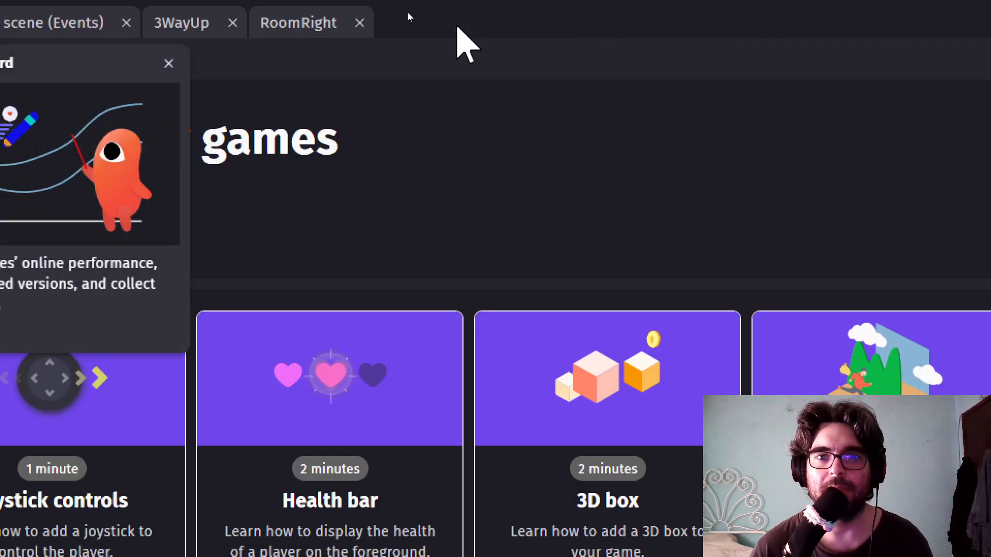
{"action": "left_click", "coordinate": [359, 23]}
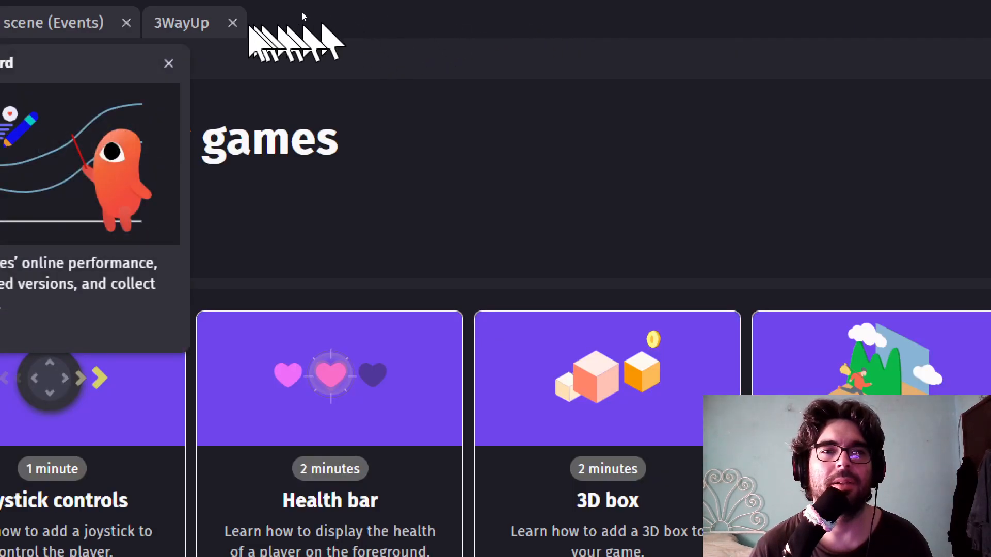
{"action": "left_click", "coordinate": [233, 23]}
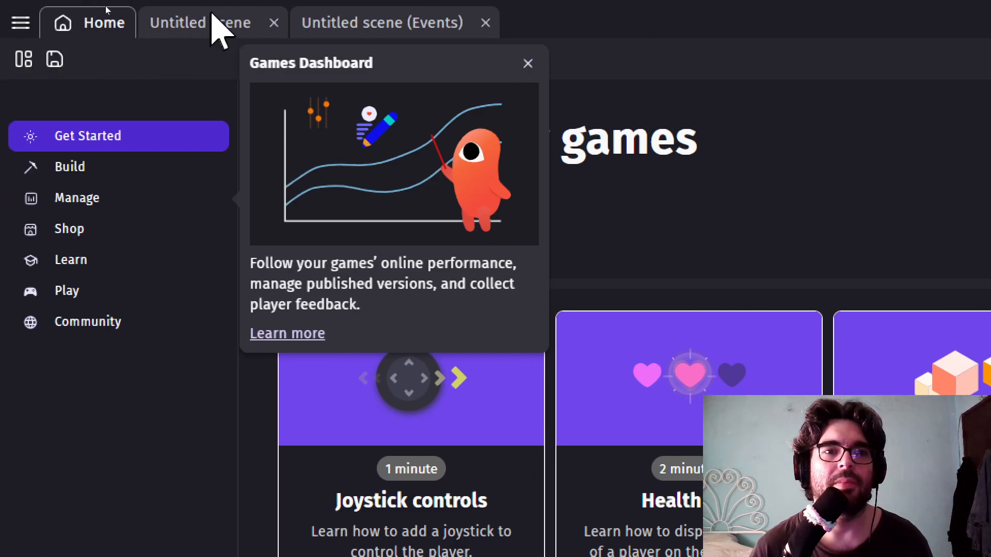
{"action": "left_click", "coordinate": [150, 16]}
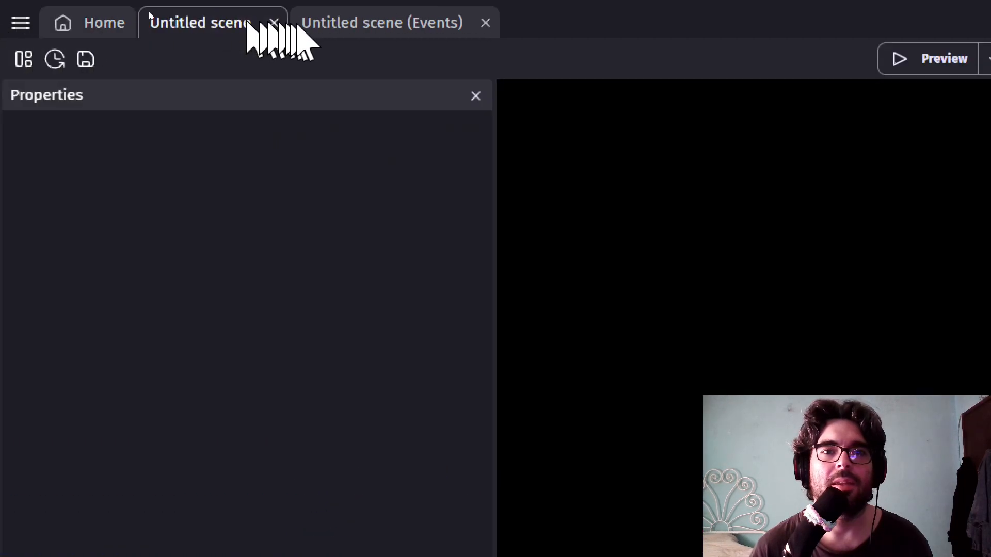
{"action": "left_click", "coordinate": [330, 26]}
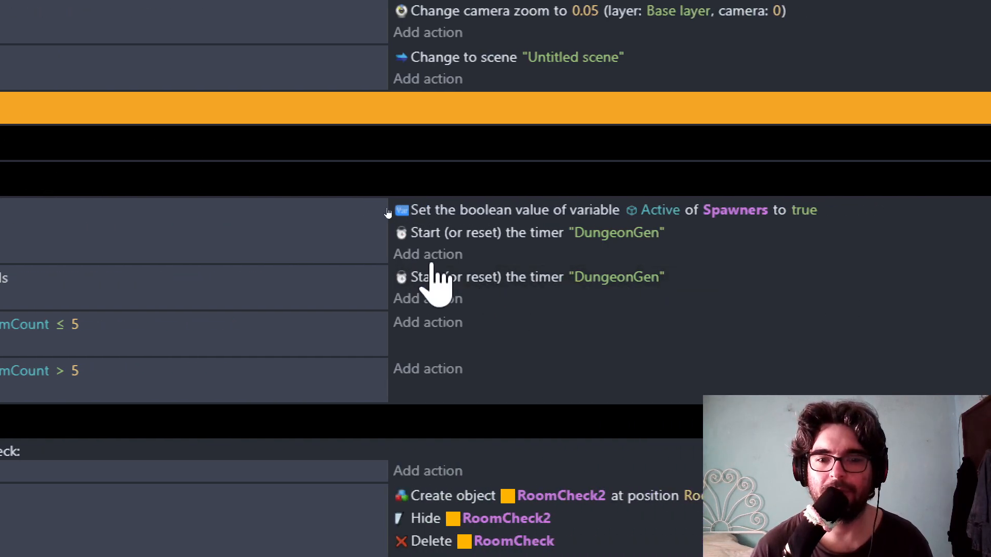
Add an action to Dundeon Generation's beginning-of-scene event that creates objects from the external layout Starter.
{"action": "scroll", "coordinate": [423, 482], "scroll_direction": "down", "scroll_amount": 2}
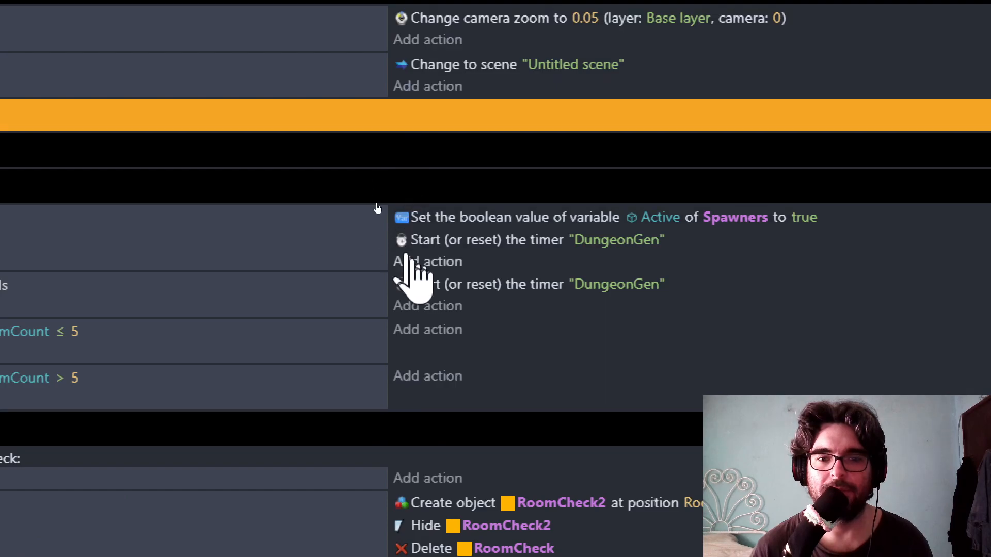
{"action": "left_click", "coordinate": [419, 264]}
{"action": "type", "text": "c"}
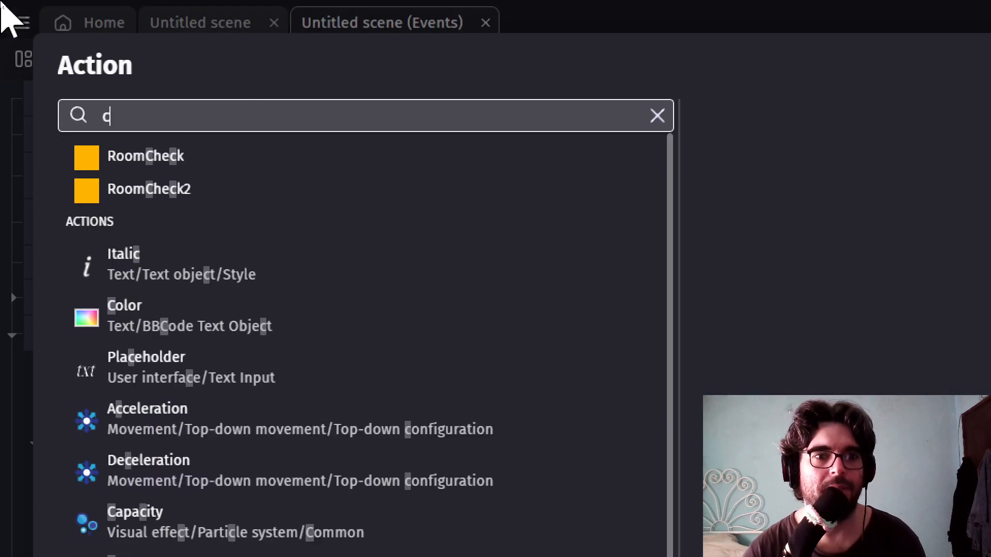
{"action": "type", "text": "reate exter"}
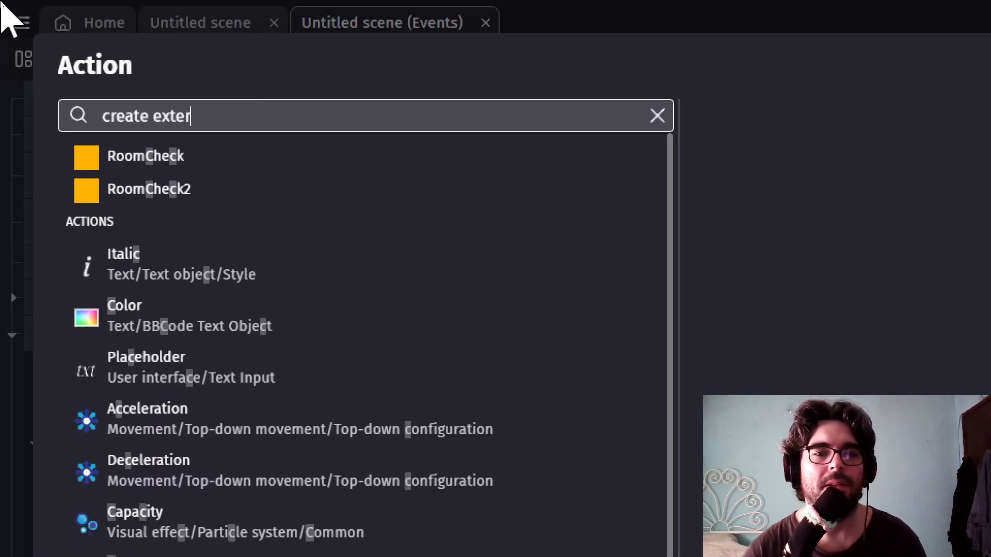
{"action": "type", "text": "nal layout"}
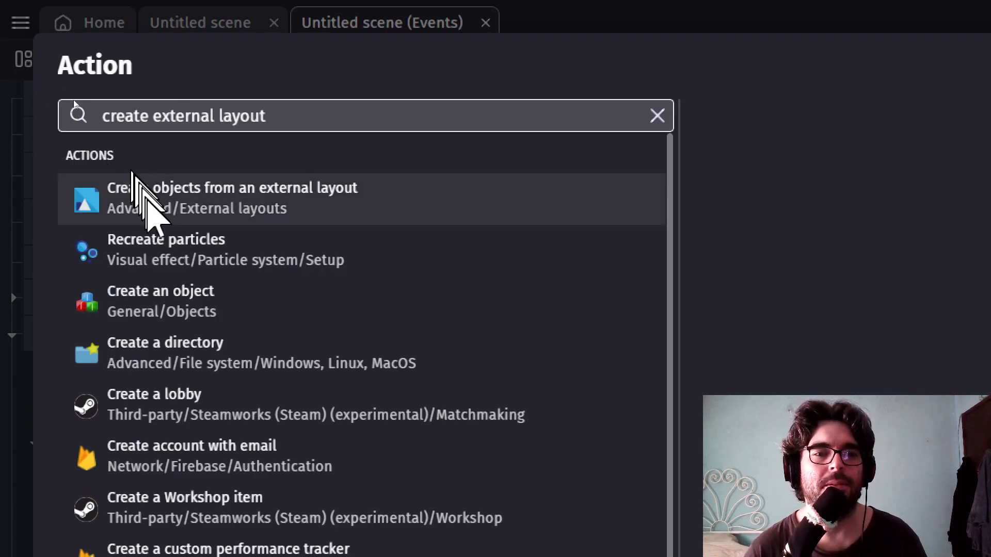
{"action": "left_click", "coordinate": [145, 204]}
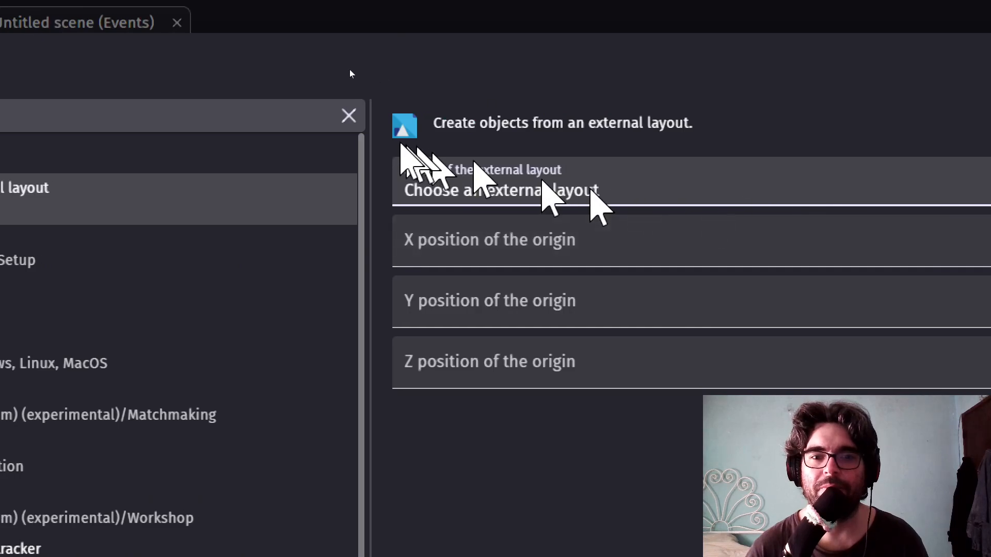
{"action": "left_click", "coordinate": [788, 194]}
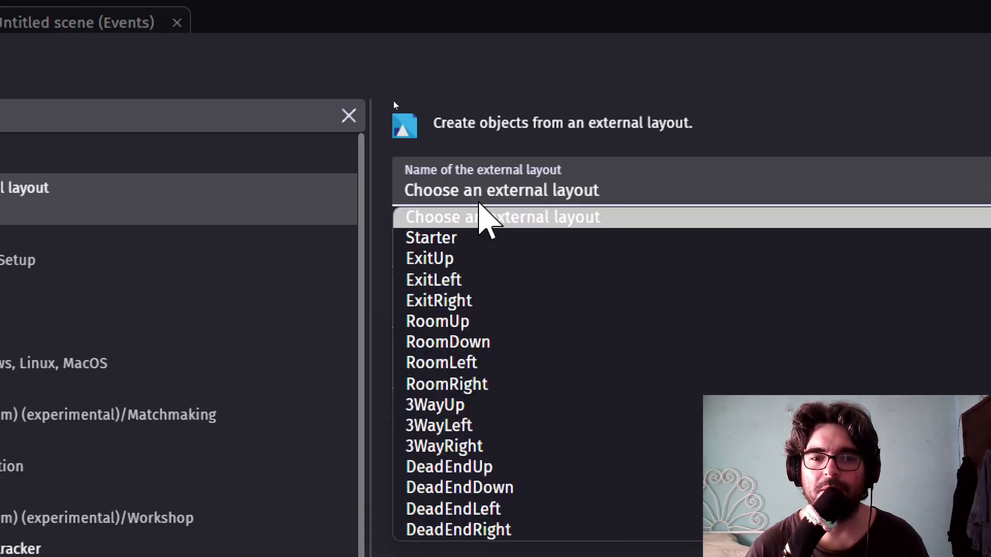
{"action": "left_click", "coordinate": [483, 237]}
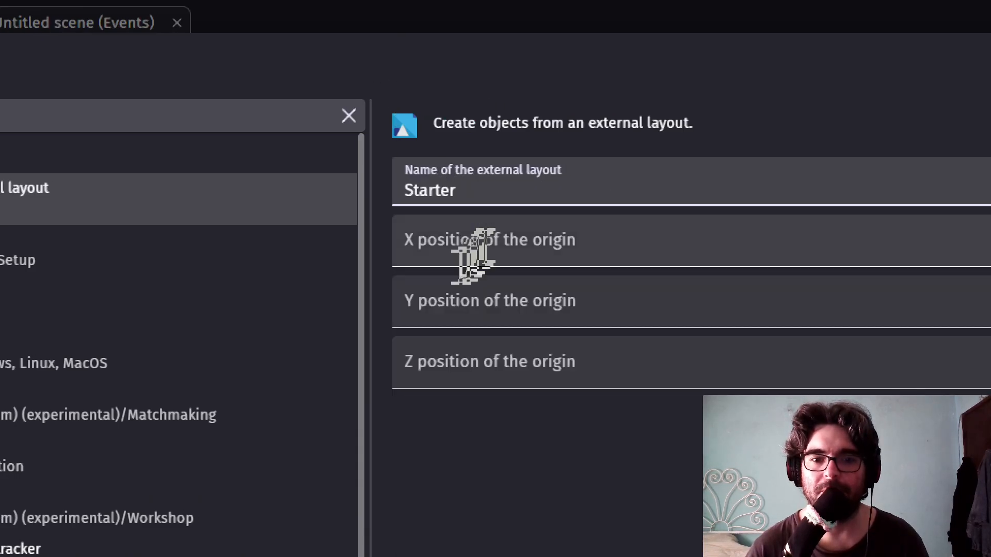
Set the Starter layout's X, Y and Z origin positions to 0 and confirm the action.
{"action": "left_click", "coordinate": [432, 258]}
{"action": "type", "text": "0"}
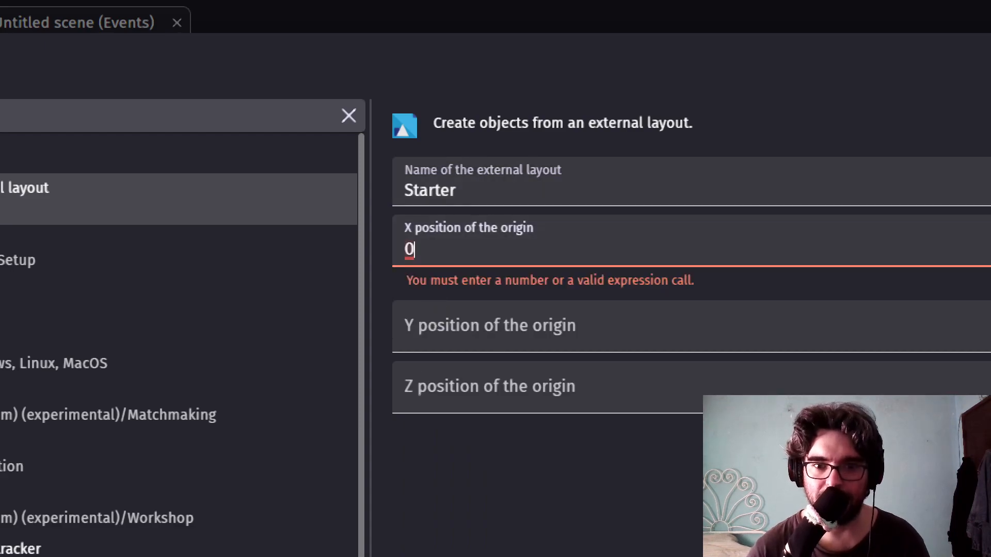
{"action": "left_click", "coordinate": [420, 315]}
{"action": "type", "text": "0"}
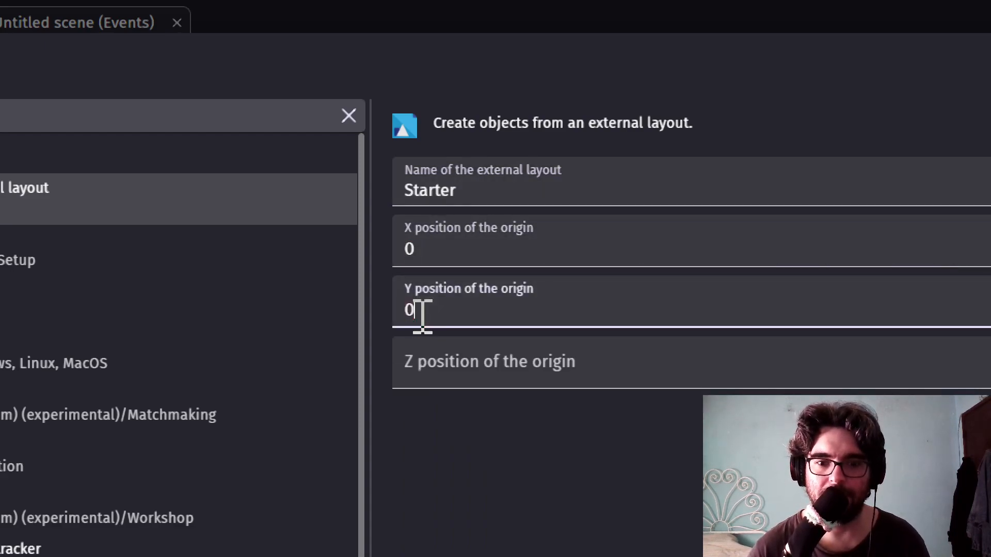
{"action": "left_click", "coordinate": [540, 370]}
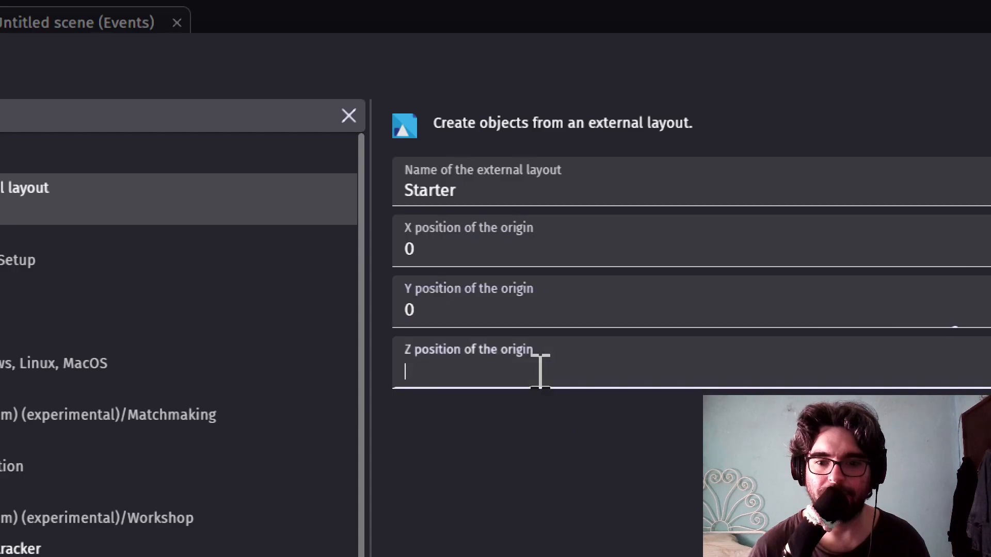
{"action": "type", "text": "0"}
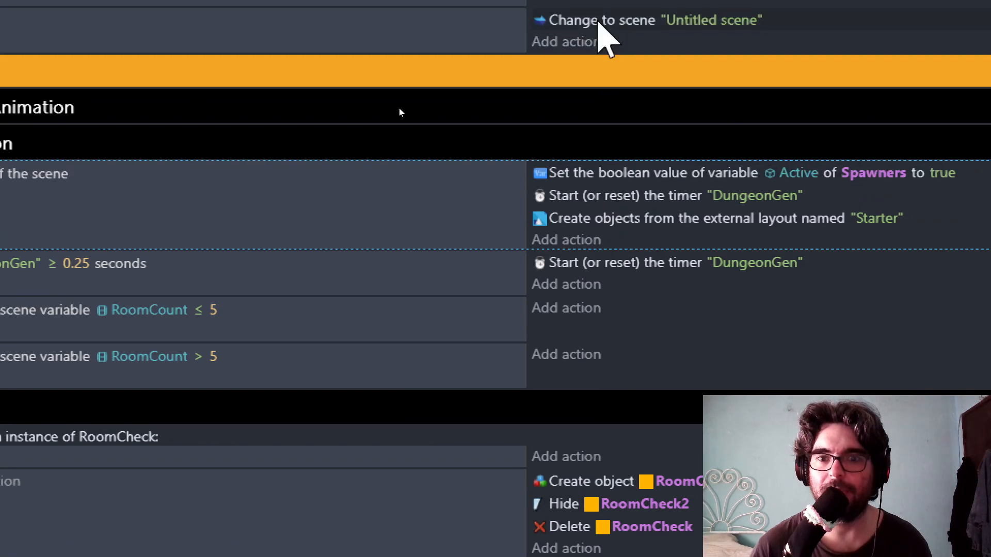
Copy the Starter layout creation action into the RoomCheck2 collision event and place it after Delete ResetGroup.
{"action": "left_click", "coordinate": [545, 224]}
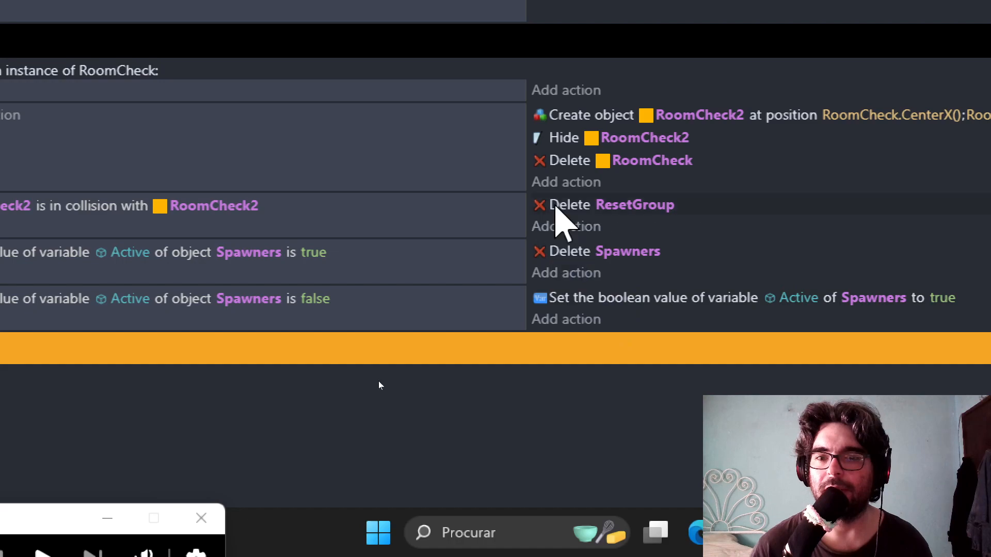
{"action": "left_click", "coordinate": [556, 206]}
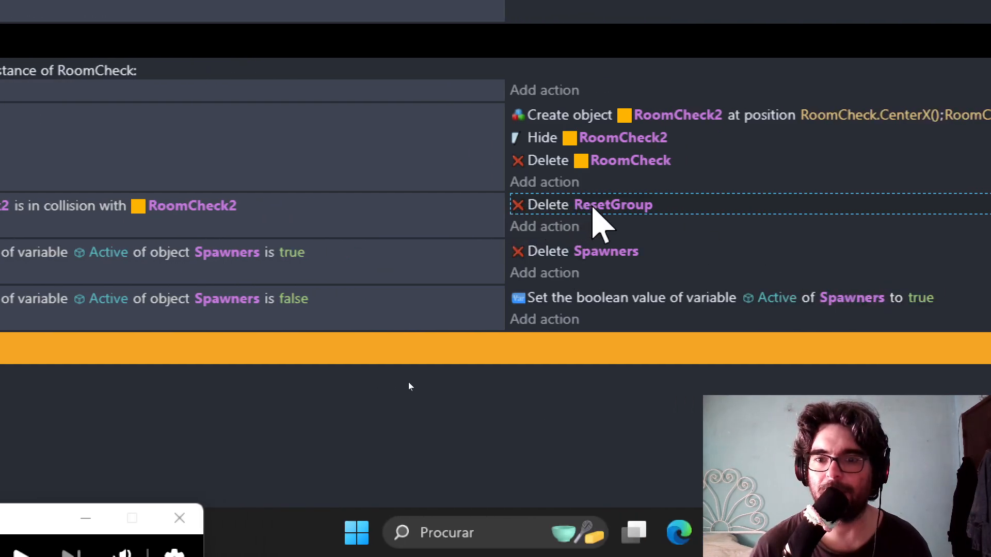
{"action": "key", "text": "ctrl+v"}
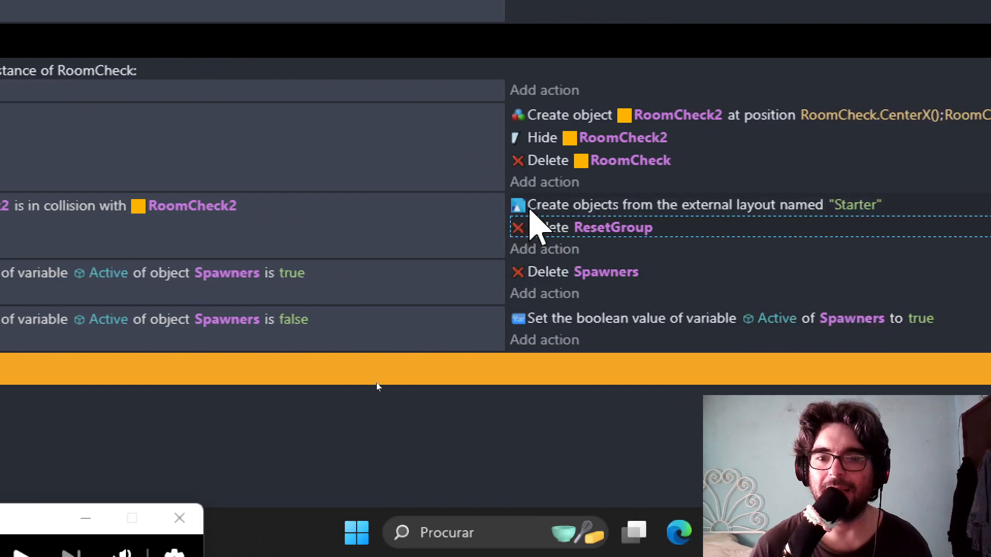
{"action": "left_click_drag", "start_coordinate": [531, 206], "coordinate": [538, 246]}
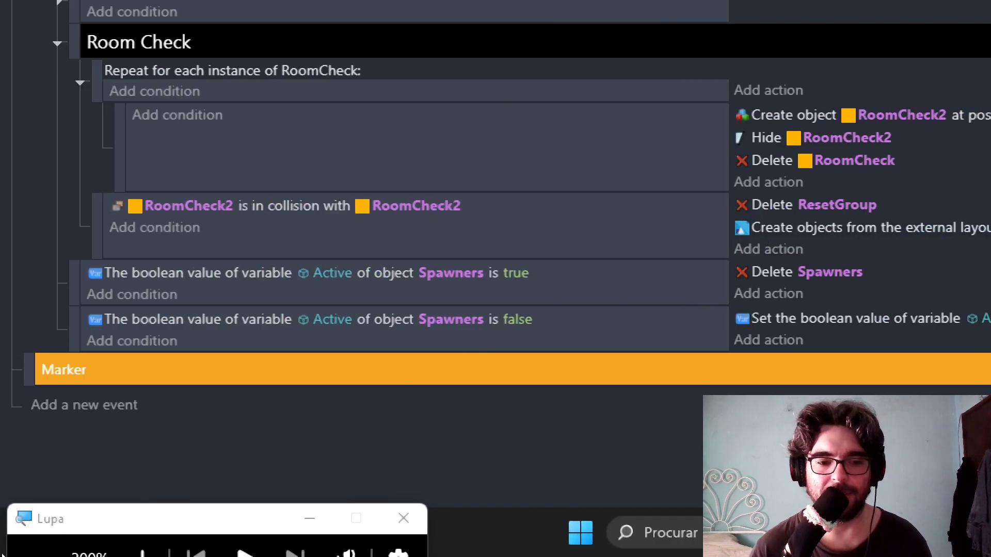
Preview the game from the Untitled scene to check the dungeon generation, and close the preview.
{"action": "left_click_drag", "start_coordinate": [89, 524], "coordinate": [125, 474]}
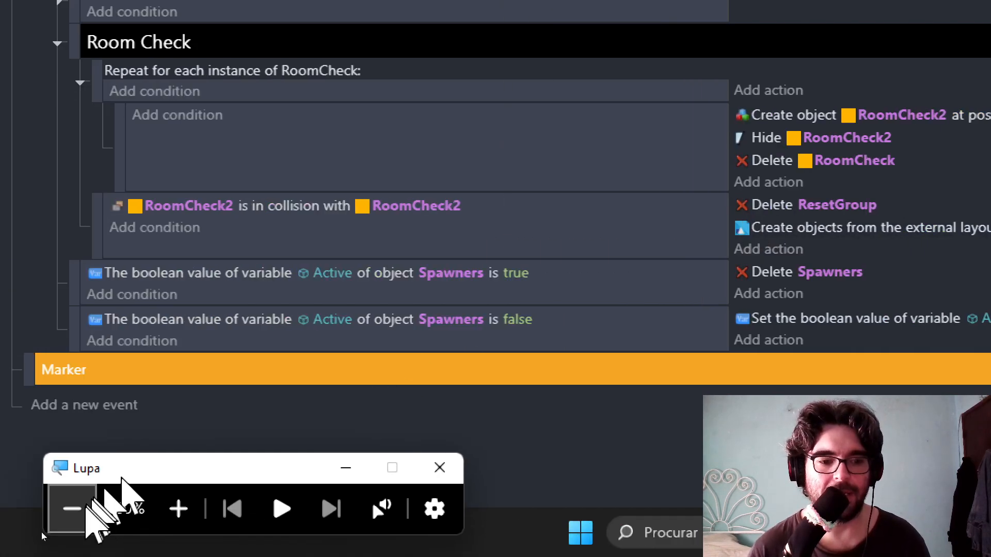
{"action": "left_click", "coordinate": [73, 510]}
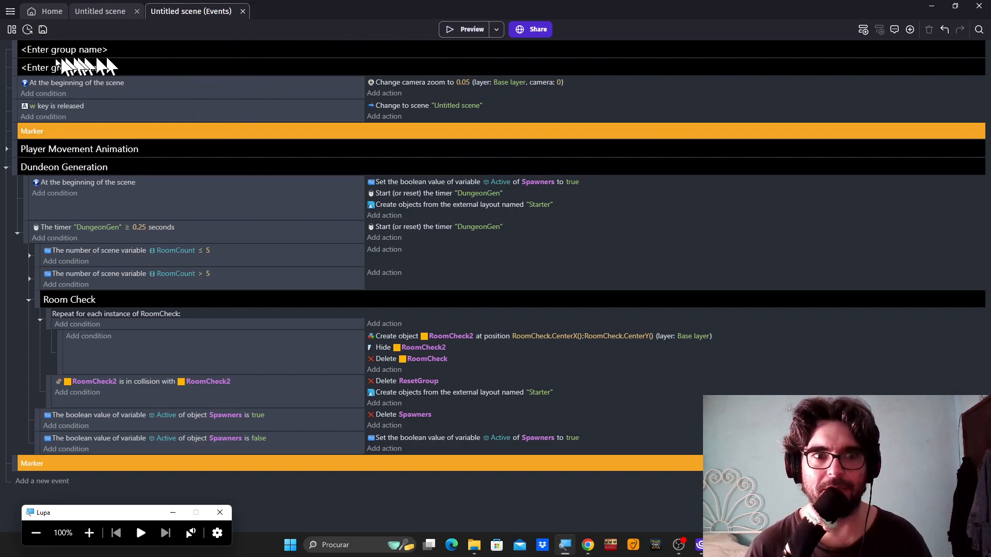
{"action": "left_click", "coordinate": [106, 12]}
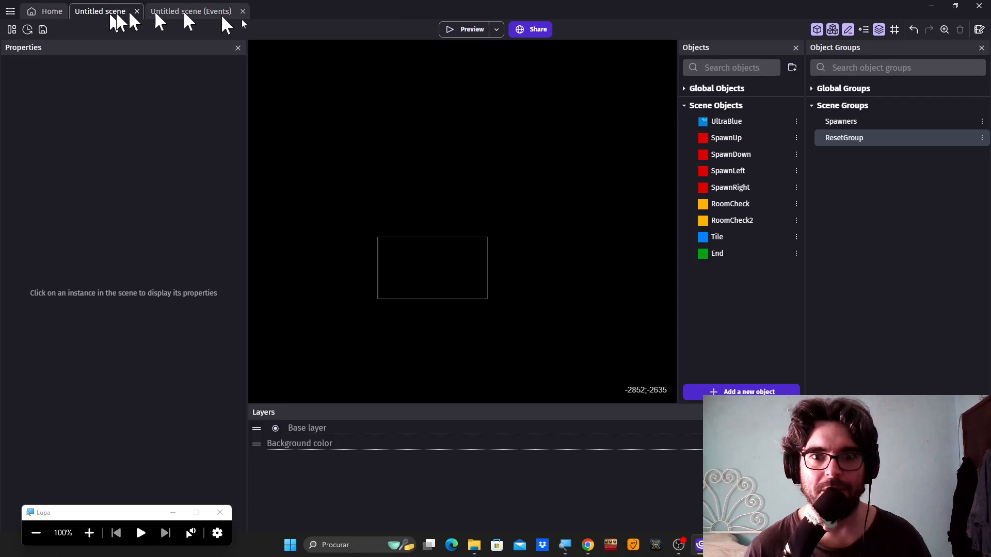
{"action": "left_click", "coordinate": [465, 30]}
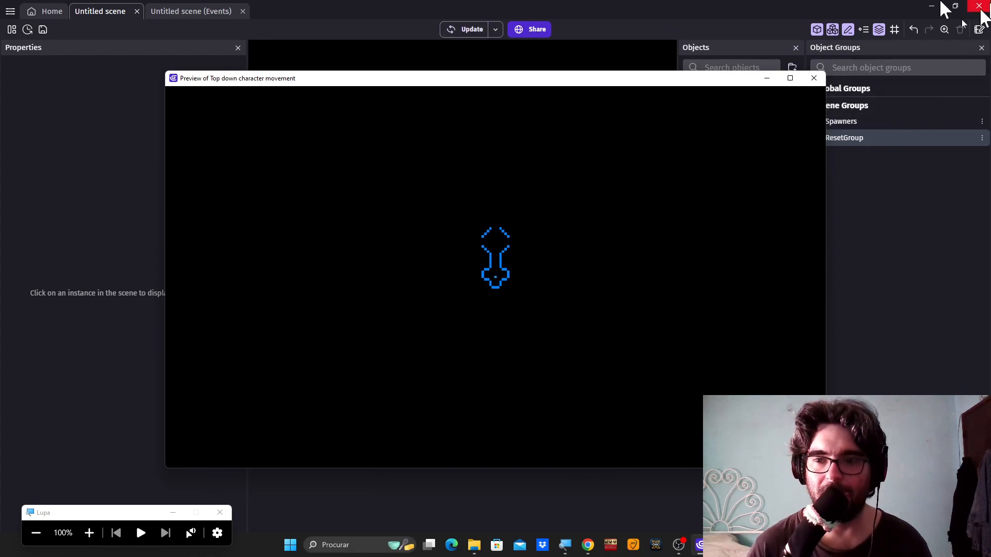
{"action": "left_click", "coordinate": [814, 77]}
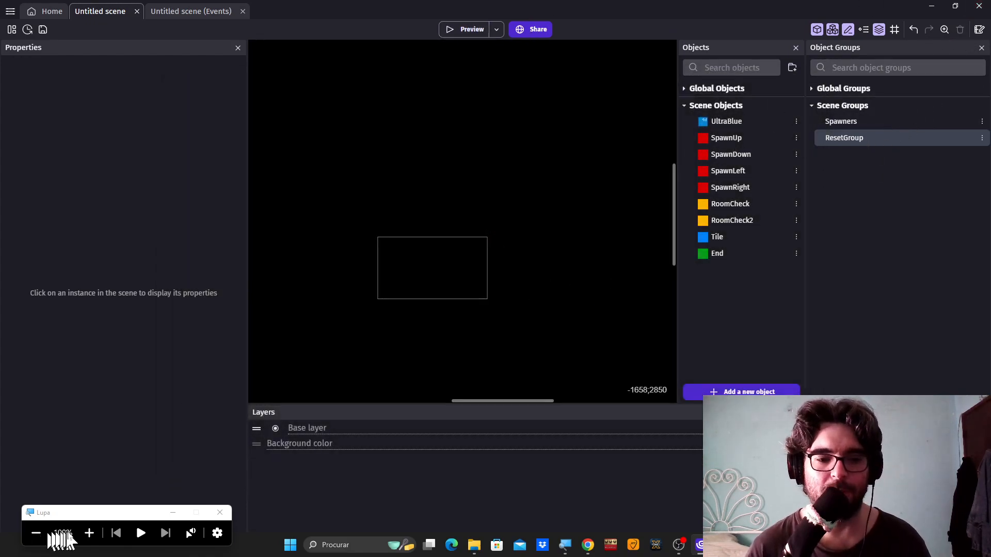
Move the Starter layout creation action to the first place in Dundeon Generation's beginning-of-scene event.
{"action": "left_click", "coordinate": [88, 533]}
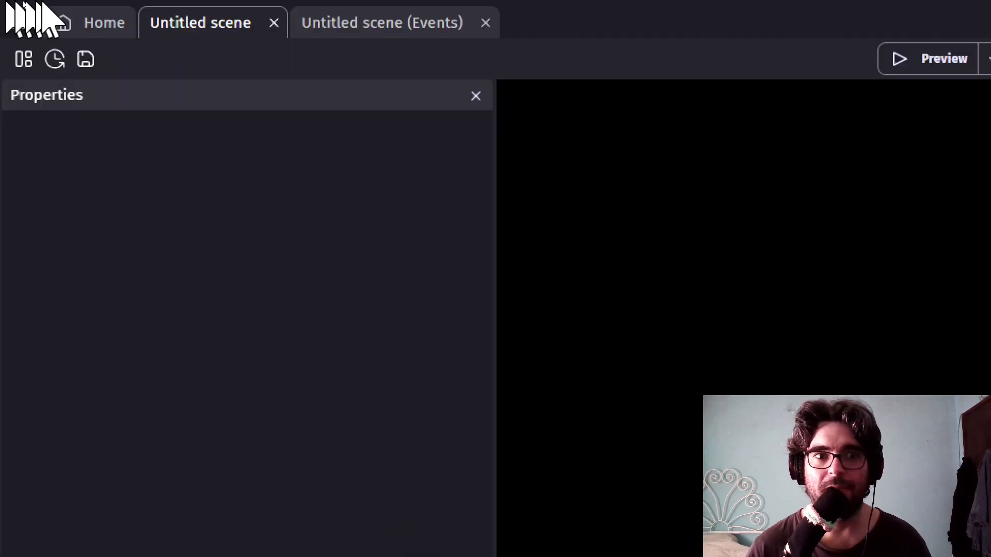
{"action": "left_click", "coordinate": [322, 24]}
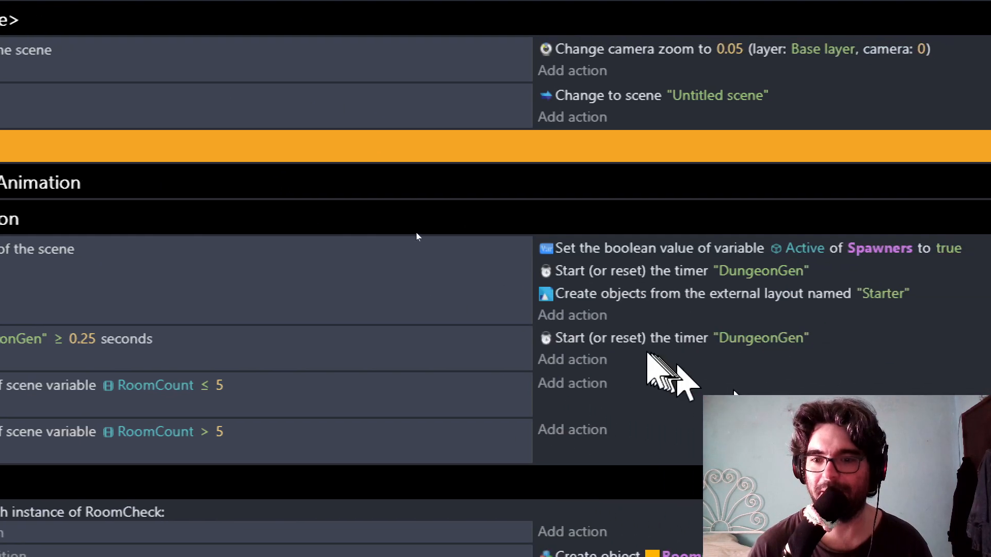
{"action": "left_click_drag", "start_coordinate": [568, 294], "coordinate": [569, 253]}
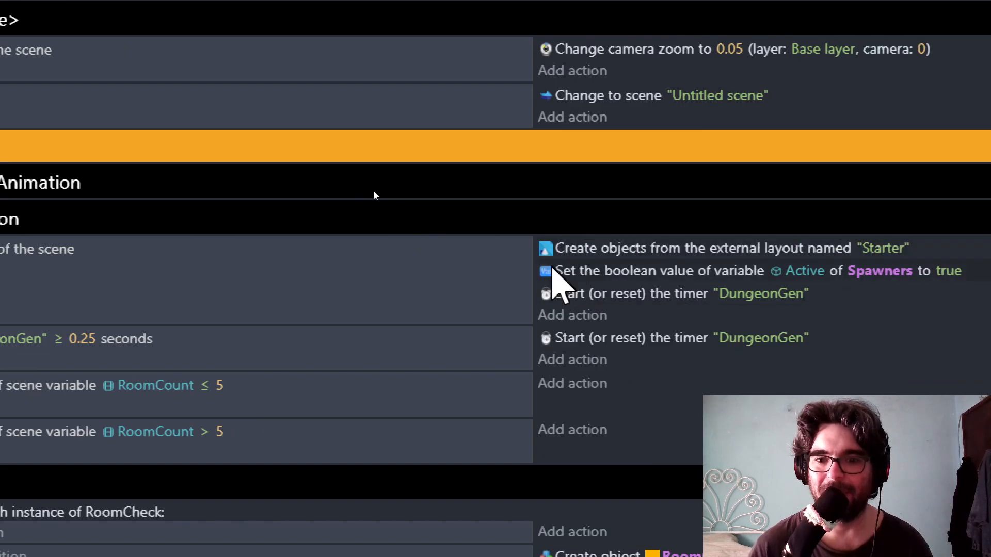
Copy the action setting Spawners' Active variable to true into the RoomCheck2 collision event, after the Starter layout creation.
{"action": "left_click", "coordinate": [570, 274]}
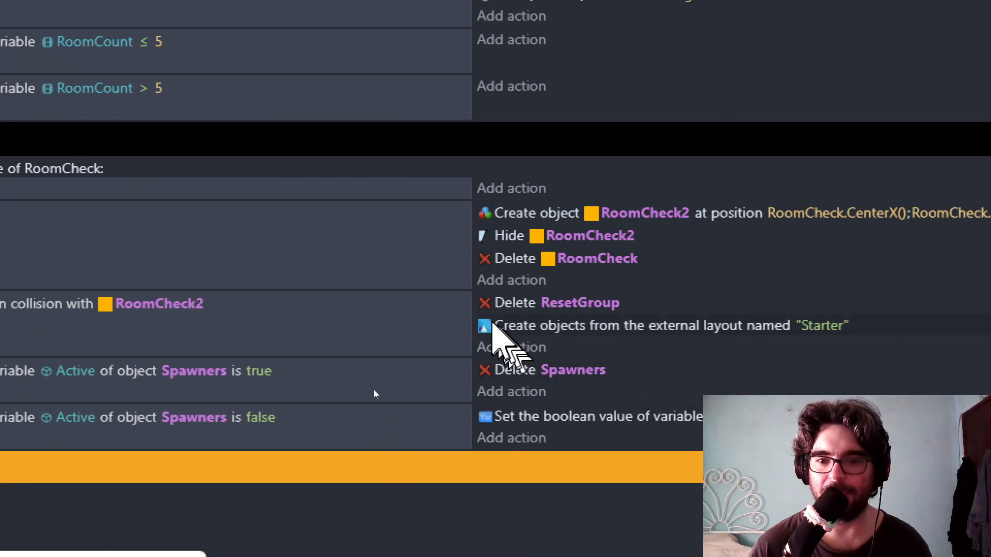
{"action": "left_click", "coordinate": [502, 328]}
{"action": "key", "text": "ctrl+v"}
{"action": "left_click_drag", "start_coordinate": [502, 328], "coordinate": [510, 374]}
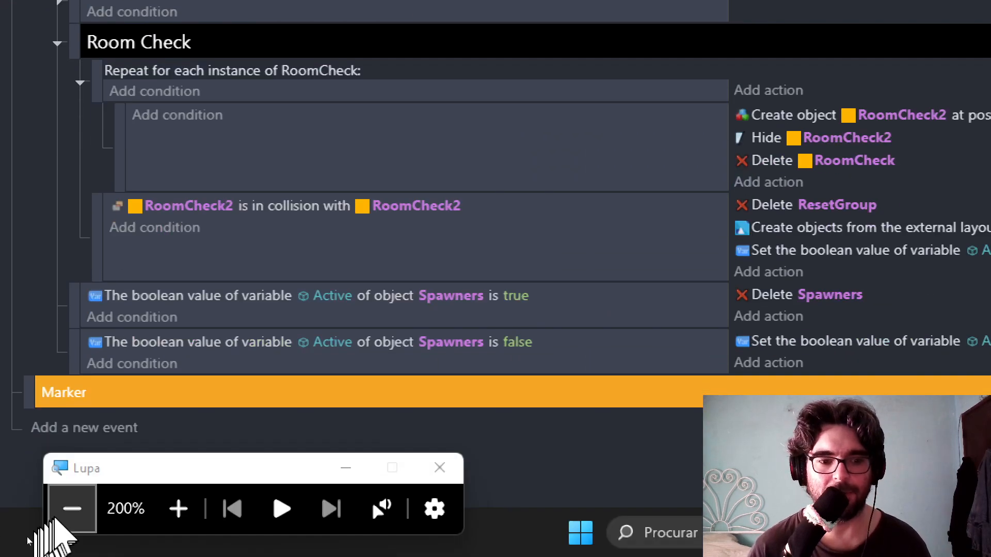
Review the whole event sheet and run another preview to test the revised collision reset.
{"action": "left_click", "coordinate": [69, 510]}
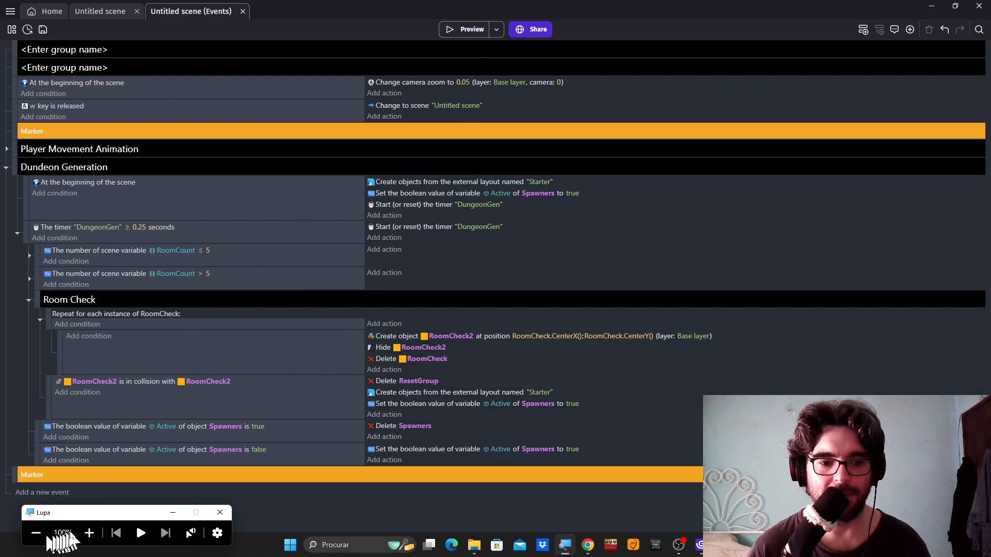
{"action": "left_click", "coordinate": [88, 533]}
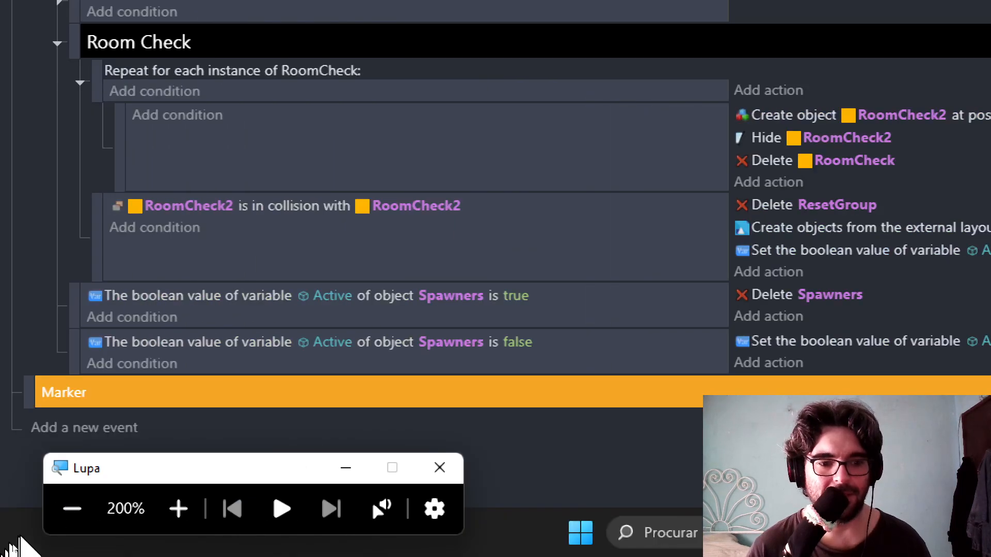
{"action": "left_click", "coordinate": [72, 509]}
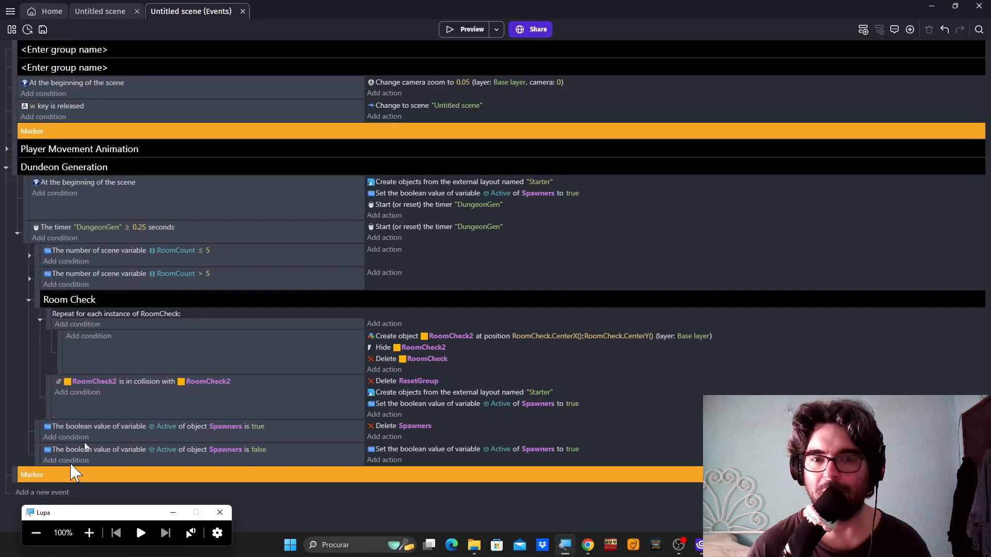
{"action": "left_click", "coordinate": [446, 34]}
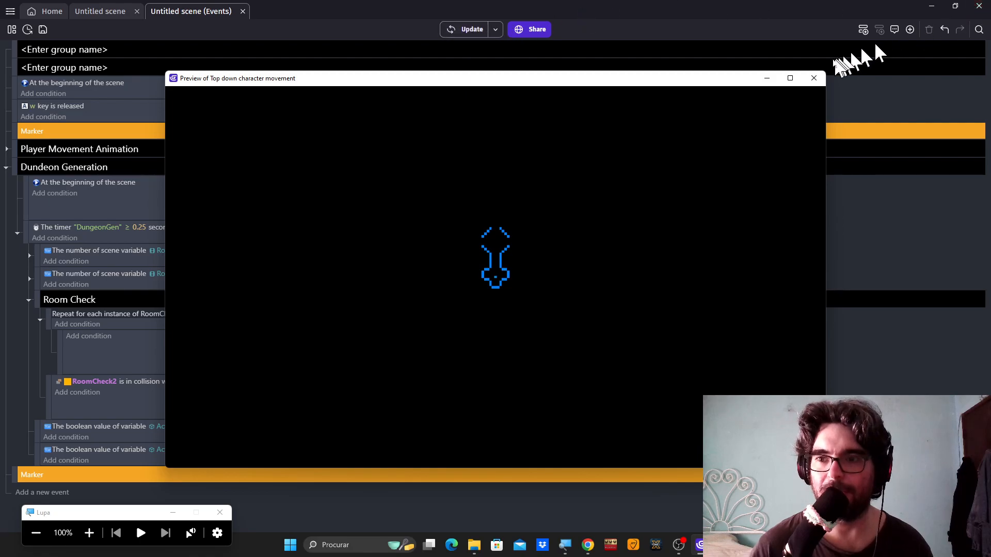
Close the preview and add a Wait 0.05 seconds action to Dundeon Generation's beginning-of-scene event, between the Starter layout creation and the Spawners activation.
{"action": "left_click", "coordinate": [814, 79]}
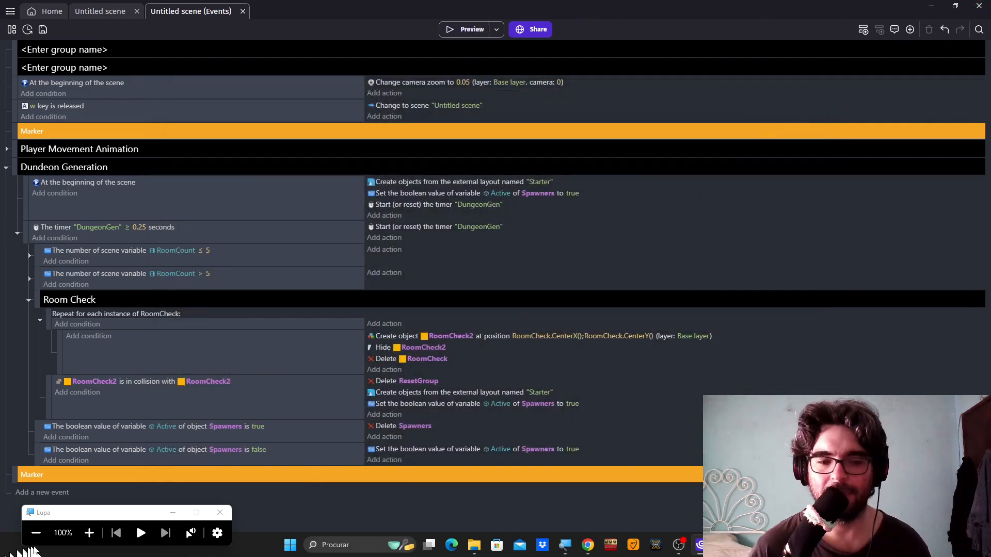
{"action": "left_click", "coordinate": [90, 532]}
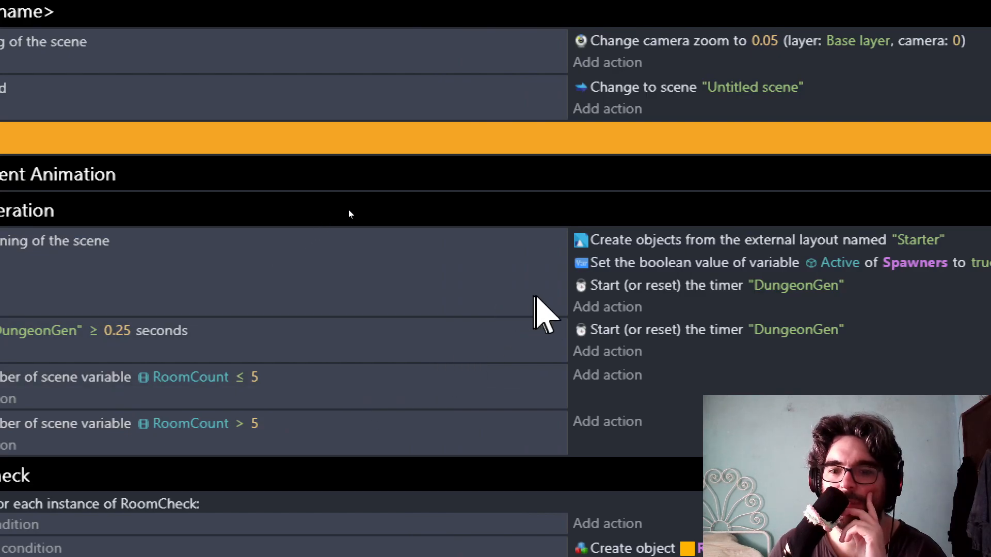
{"action": "left_click", "coordinate": [591, 308]}
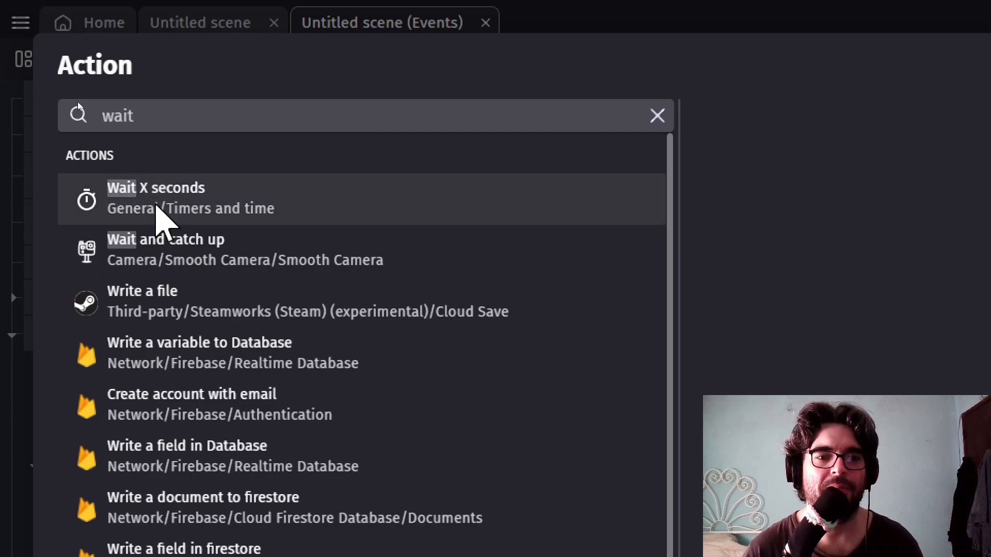
{"action": "left_click", "coordinate": [170, 212]}
{"action": "type", "text": "0.1"}
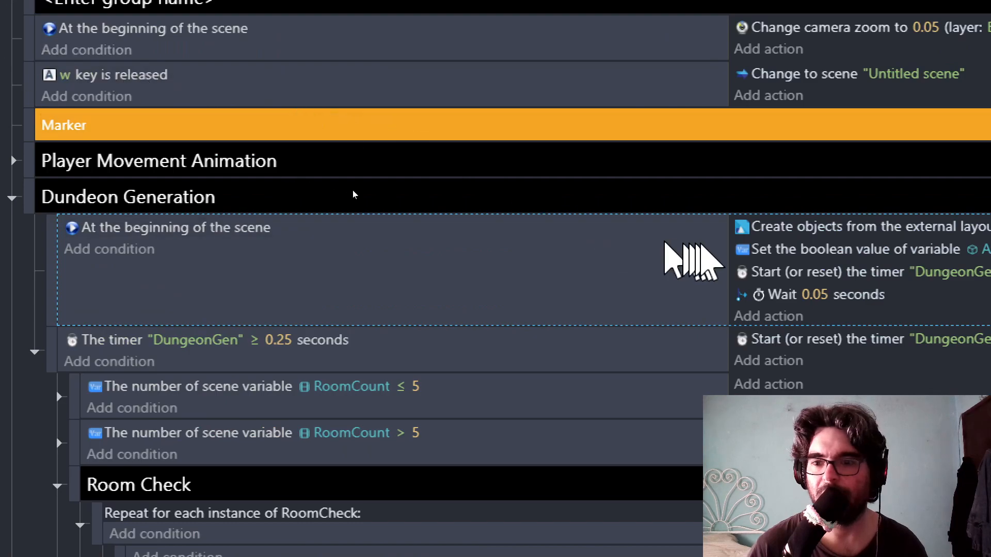
{"action": "left_click_drag", "start_coordinate": [757, 298], "coordinate": [766, 252]}
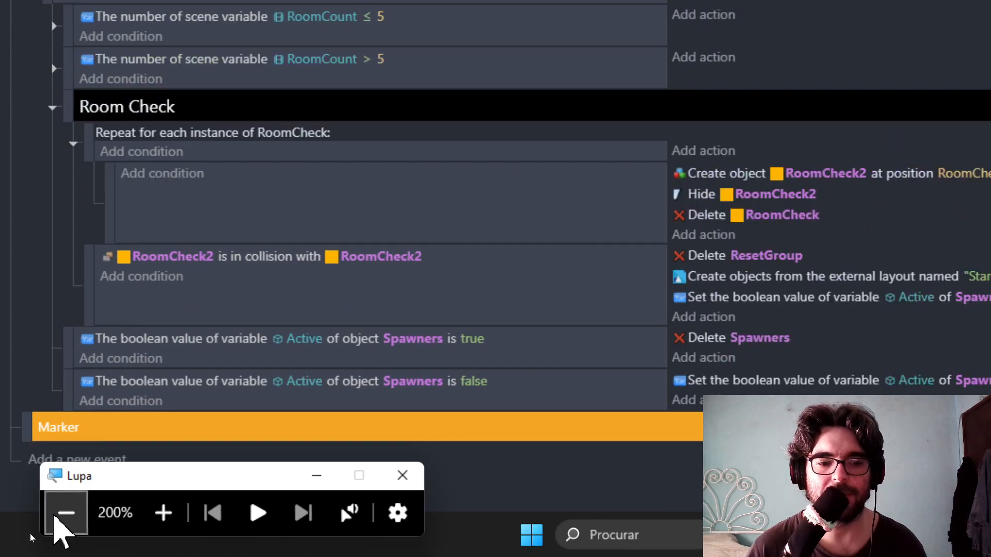
Preview the game to test the delayed spawner activation at the scene start, and close the preview.
{"action": "left_click", "coordinate": [67, 511]}
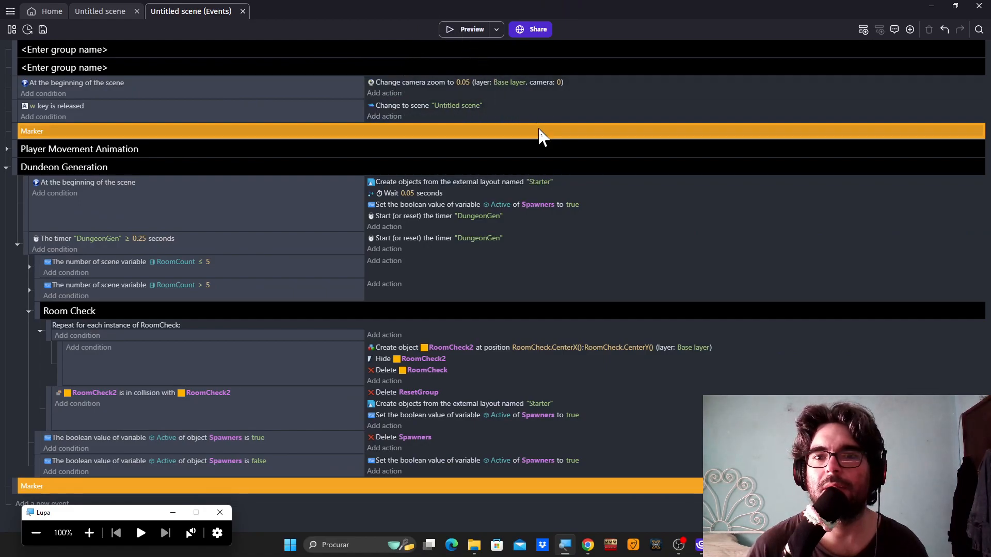
{"action": "left_click", "coordinate": [468, 27]}
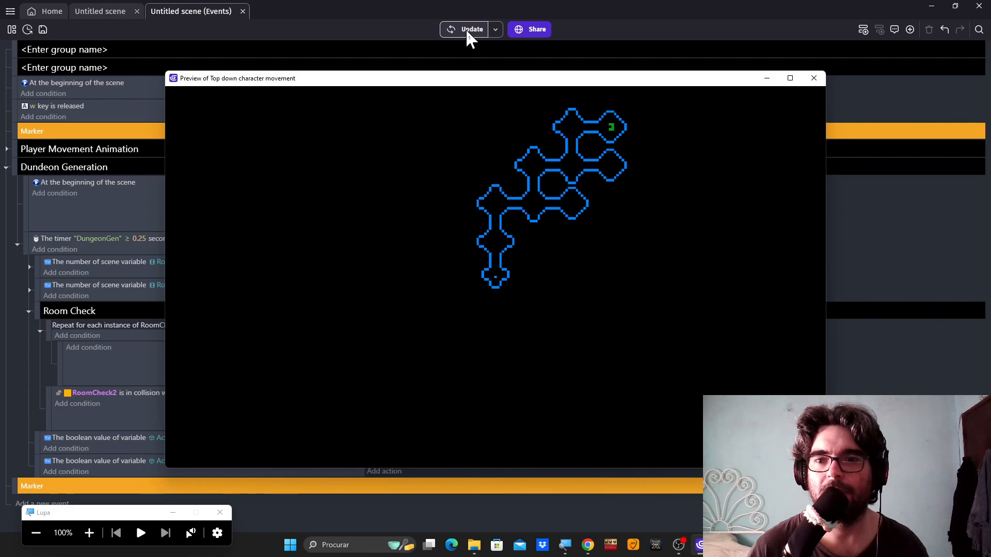
{"action": "left_click", "coordinate": [822, 89]}
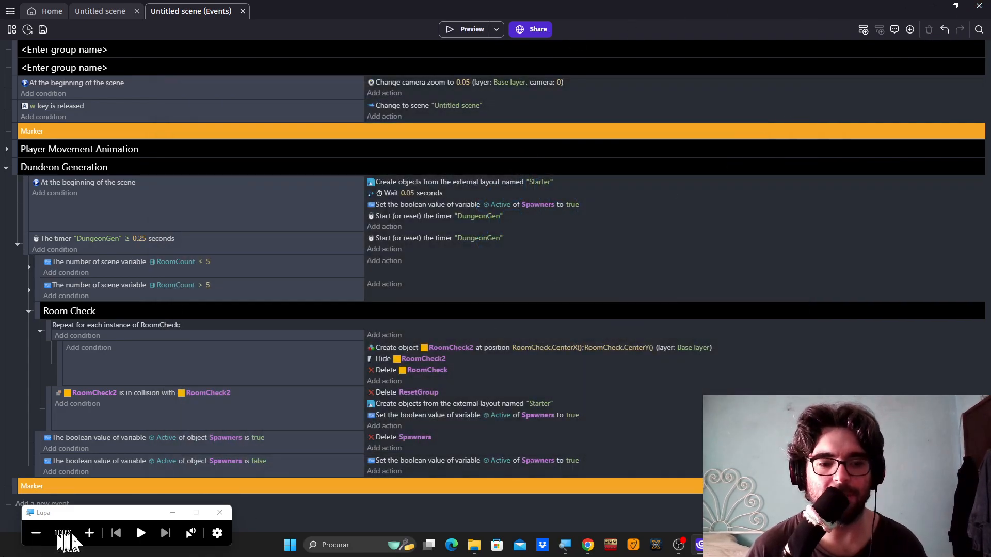
Copy the Wait 0.05 seconds action into the RoomCheck2 collision event, before the action setting Spawners' Active variable to true.
{"action": "left_click", "coordinate": [89, 532]}
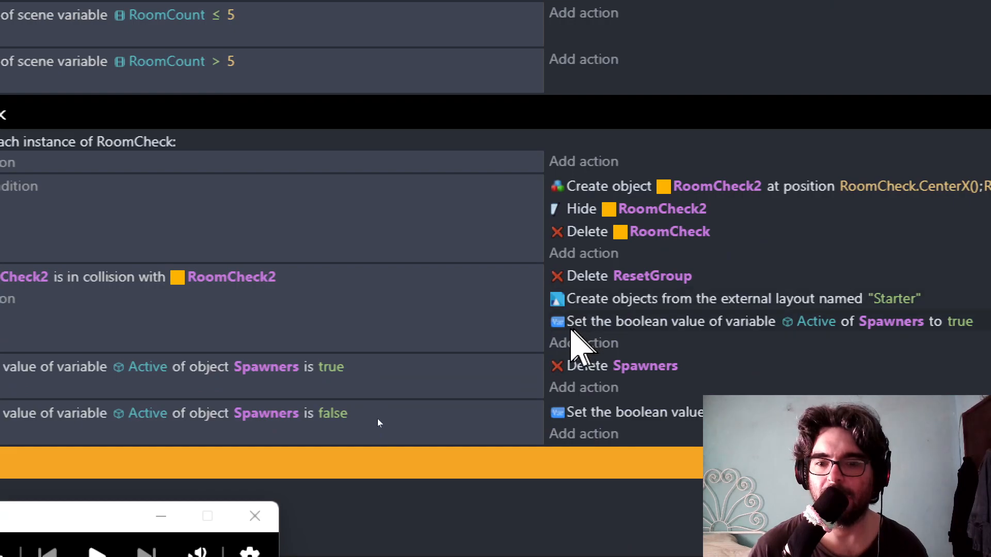
{"action": "key", "text": "ctrl+v"}
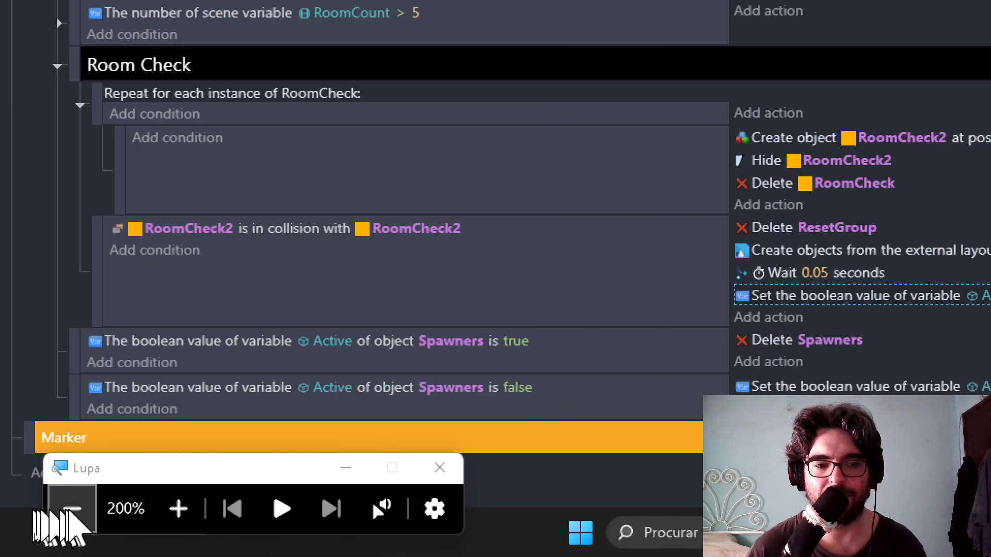
Preview the game to examine how the dungeon resets with the wait in the collision event, and close the preview.
{"action": "left_click", "coordinate": [70, 510]}
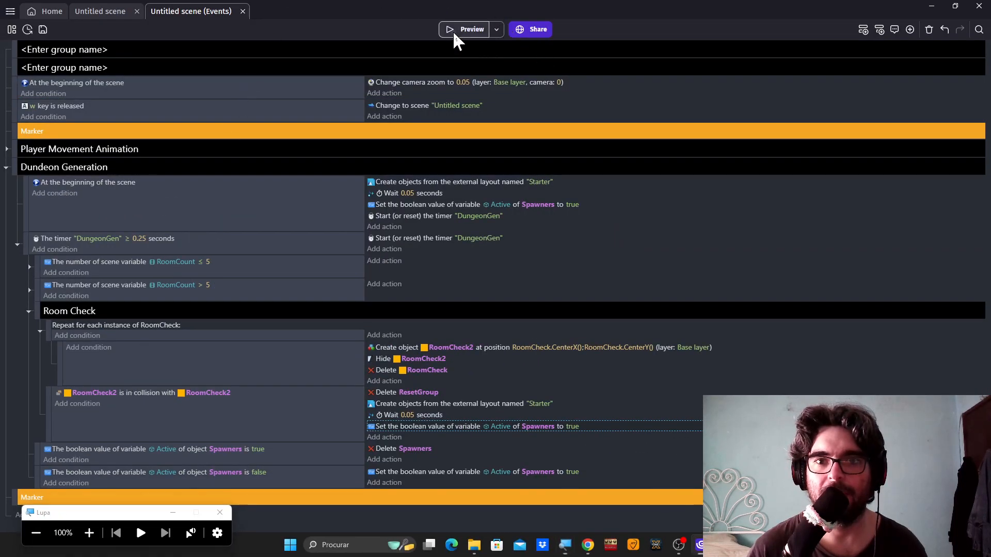
{"action": "left_click", "coordinate": [454, 31]}
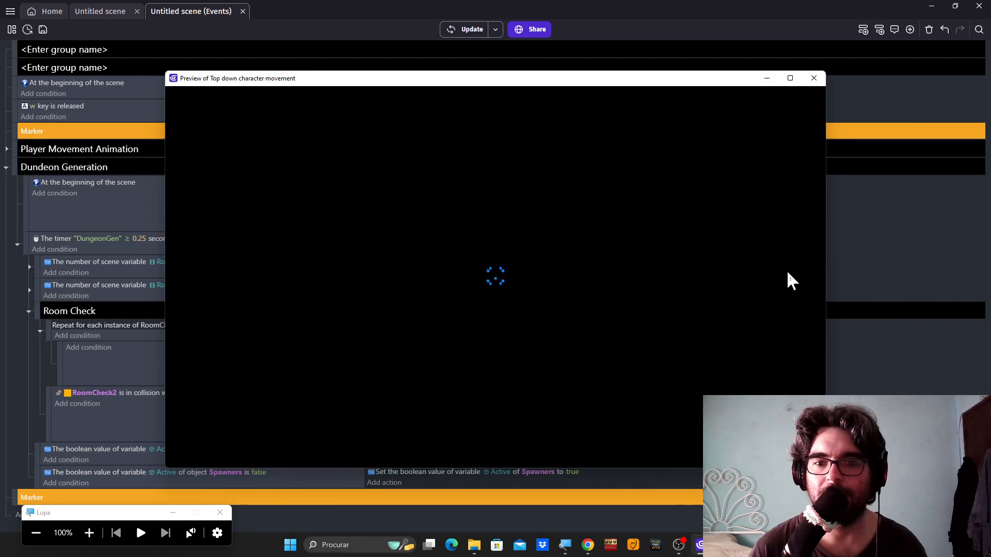
{"action": "left_click", "coordinate": [89, 533]}
{"action": "left_click", "coordinate": [89, 533]}
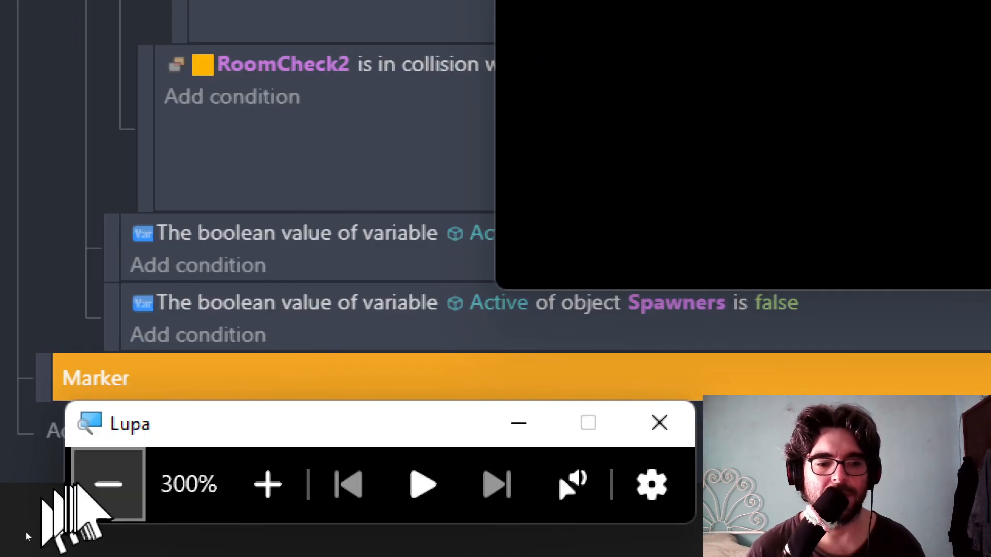
{"action": "left_click", "coordinate": [108, 484]}
{"action": "left_click", "coordinate": [108, 484]}
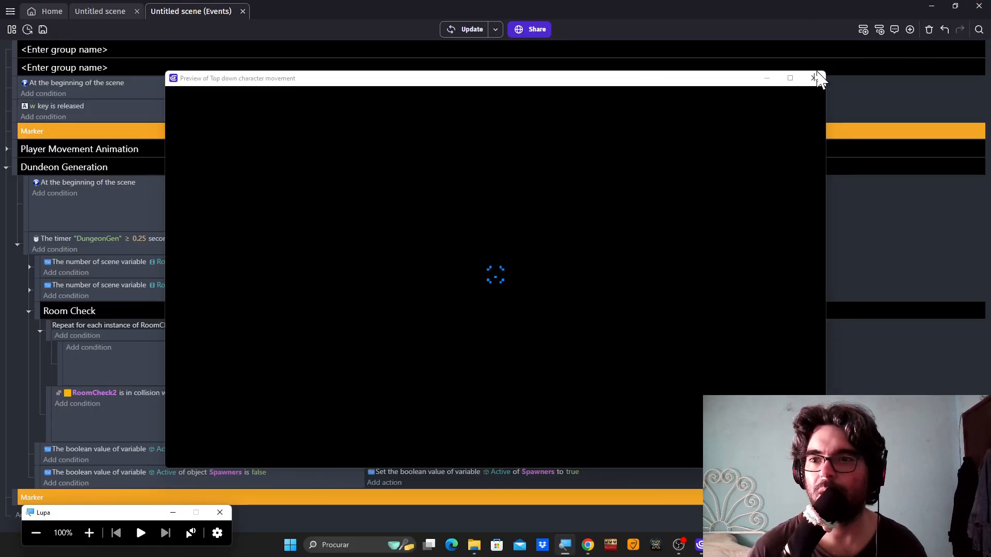
{"action": "left_click", "coordinate": [816, 81]}
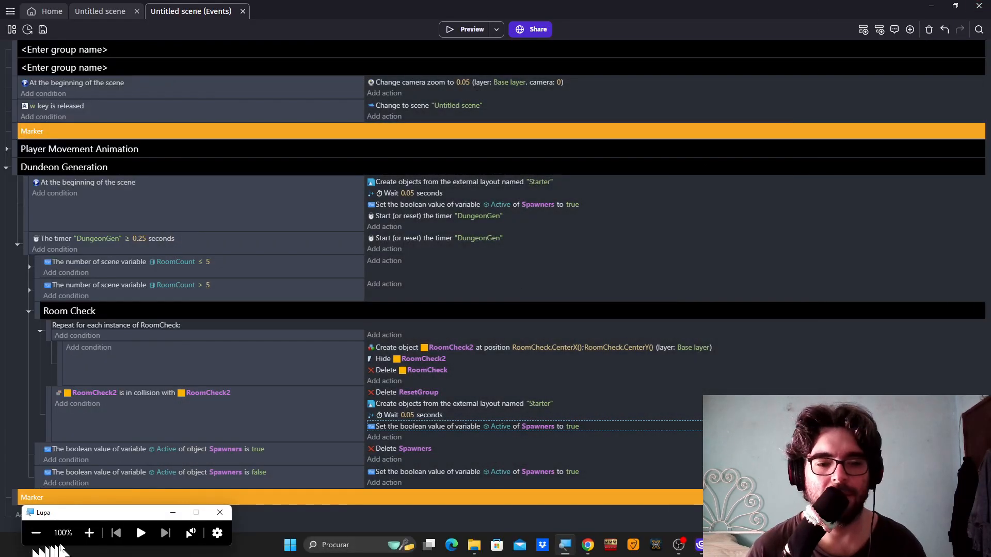
Delete the Wait 0.05 seconds action from the RoomCheck2 collision event.
{"action": "left_click", "coordinate": [89, 533]}
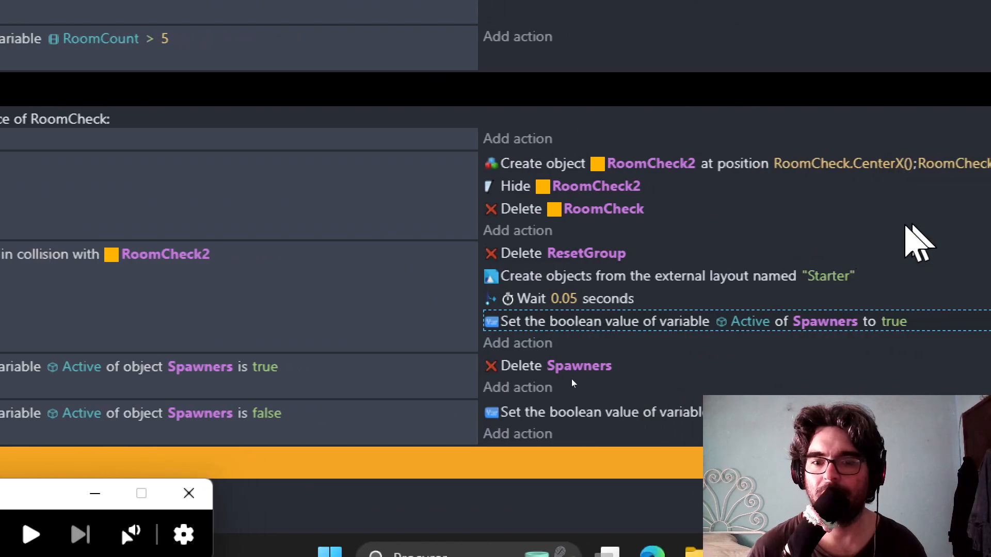
{"action": "left_click", "coordinate": [528, 300]}
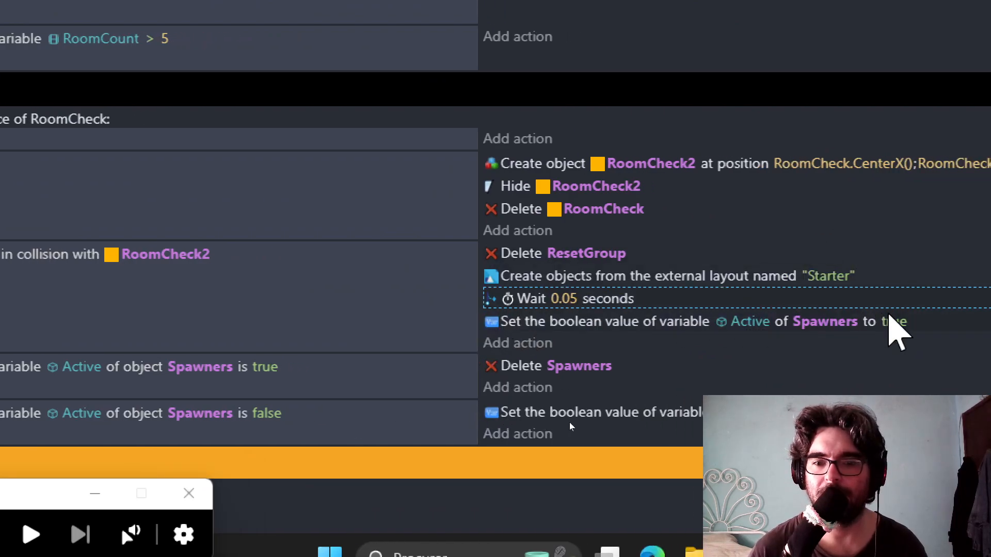
{"action": "key", "text": "Delete"}
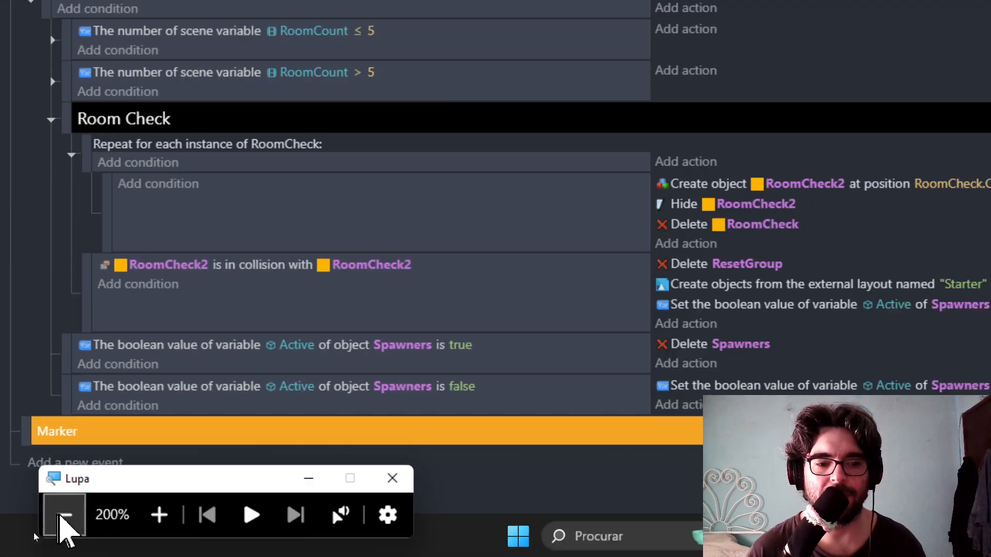
Preview the game to check the collision reset without the wait action, and close the preview.
{"action": "left_click", "coordinate": [72, 508]}
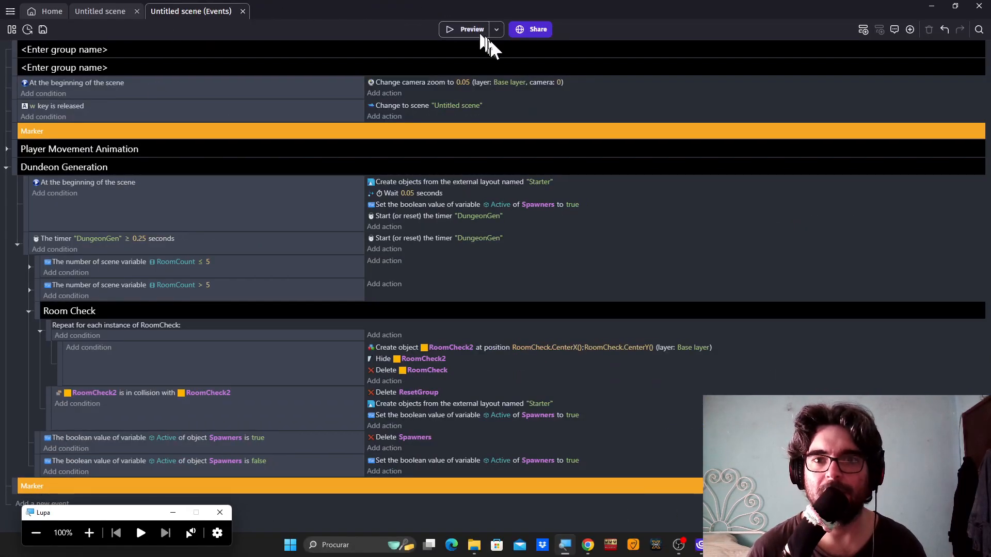
{"action": "left_click", "coordinate": [464, 29]}
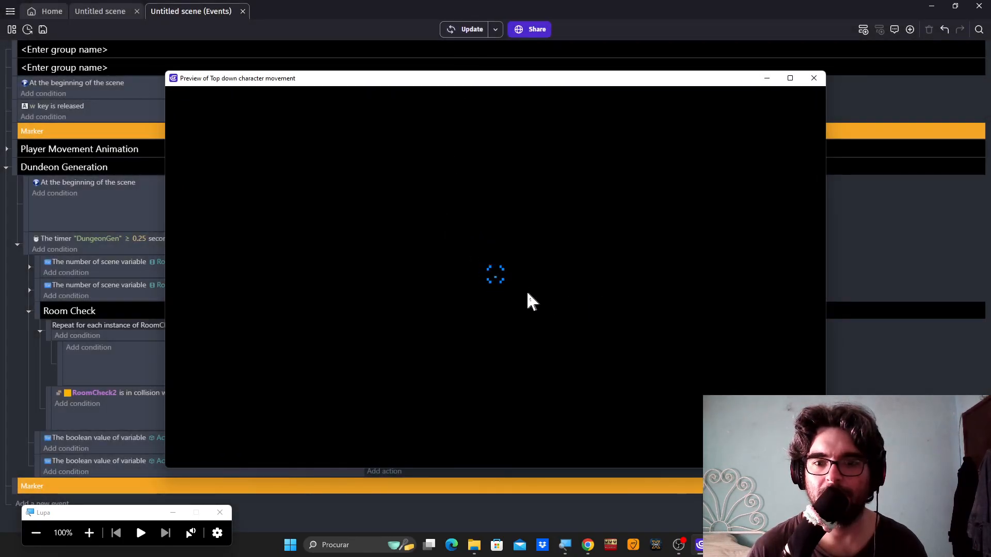
{"action": "left_click", "coordinate": [88, 533]}
{"action": "left_click", "coordinate": [88, 533]}
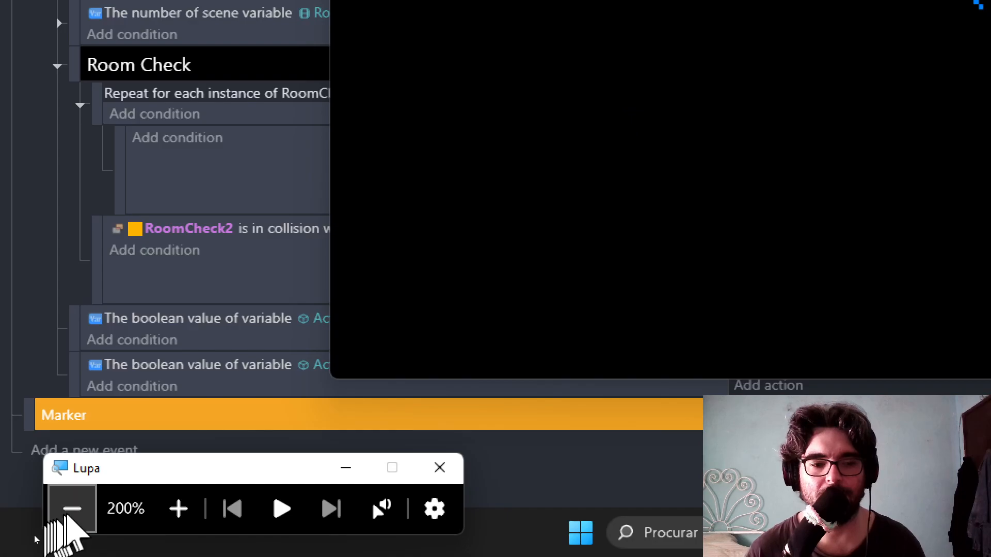
{"action": "left_click", "coordinate": [71, 508]}
{"action": "left_click", "coordinate": [815, 78]}
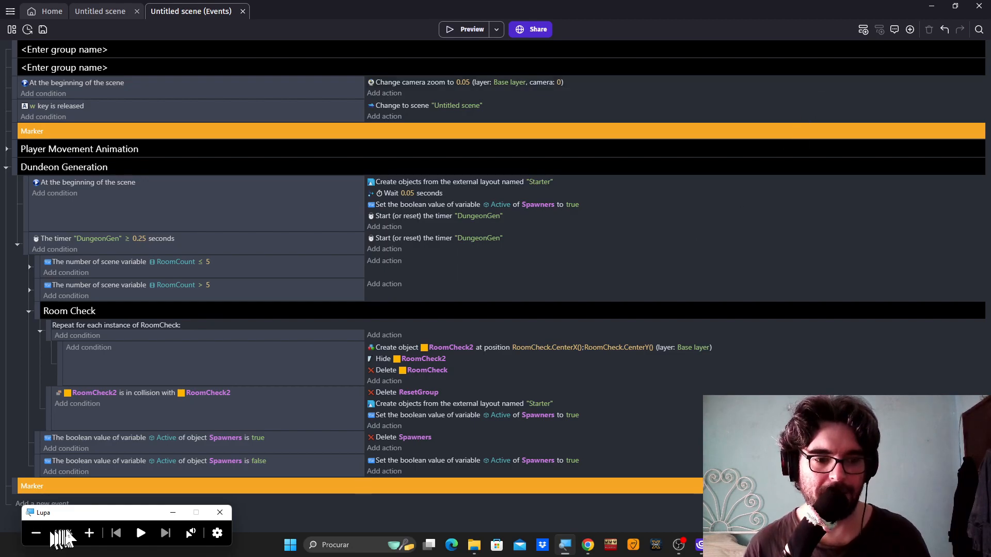
Undo the wait action's deletion and move the RoomCheck2 collision event out of Room Check to the end of the DungeonGen timer's sub-events.
{"action": "left_click", "coordinate": [89, 533]}
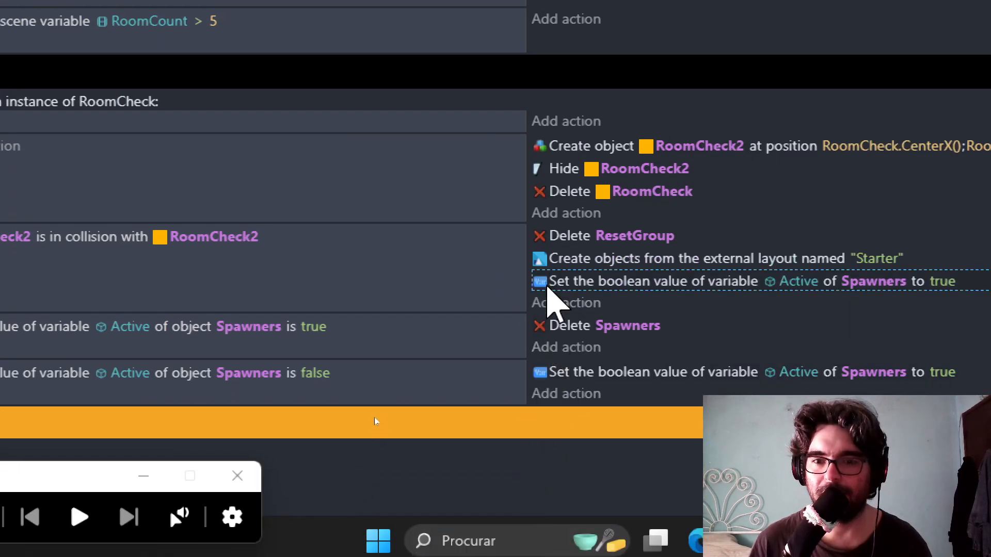
{"action": "key", "text": "ctrl+z"}
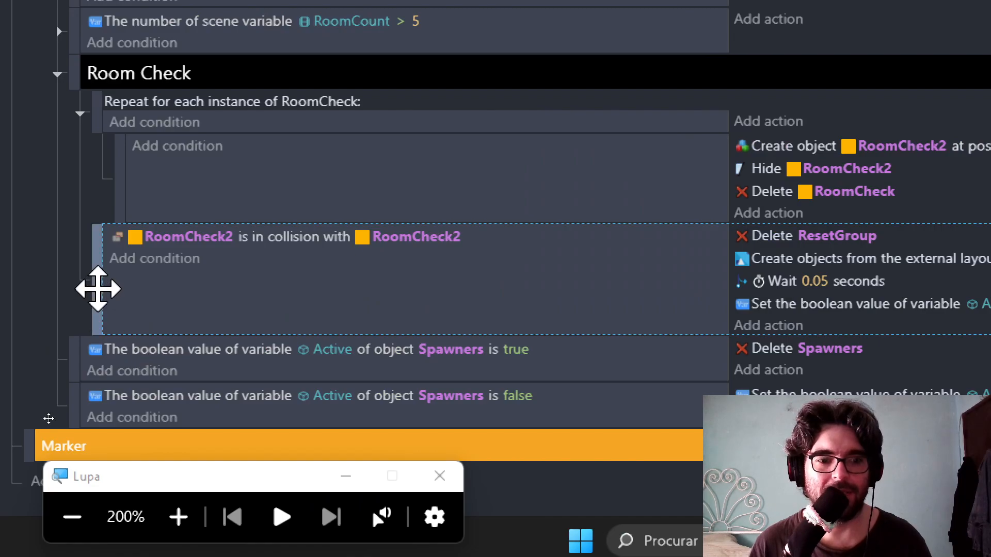
{"action": "left_click_drag", "start_coordinate": [98, 289], "coordinate": [81, 431]}
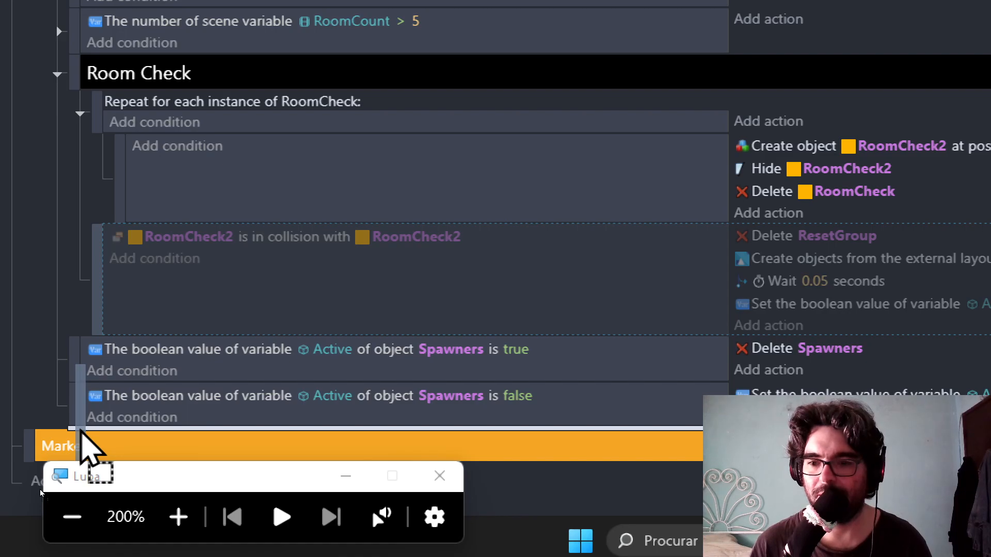
{"action": "left_click_drag", "start_coordinate": [81, 433], "coordinate": [80, 432]}
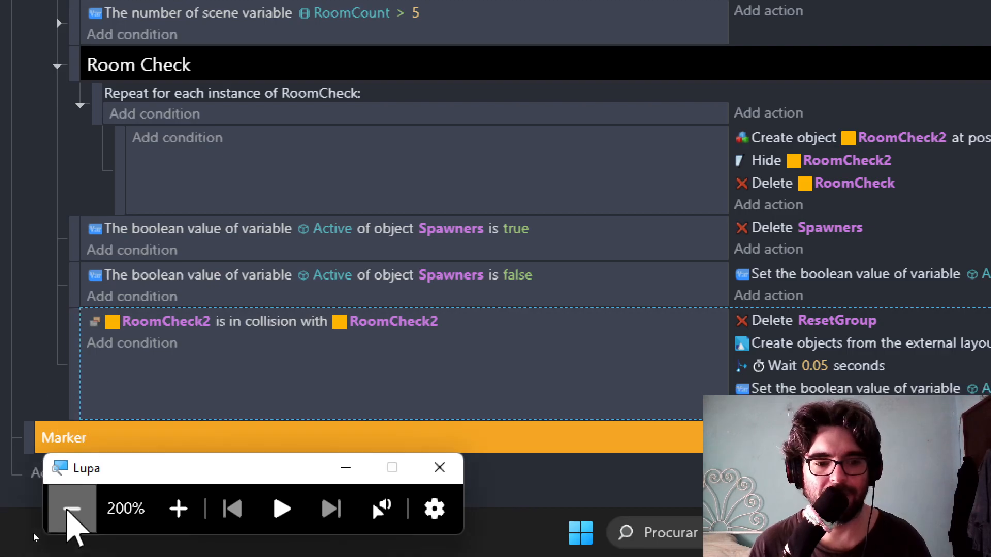
Preview the game with the collision event as the timer's last sub-event, and close the preview.
{"action": "left_click", "coordinate": [72, 516]}
{"action": "left_click", "coordinate": [465, 30]}
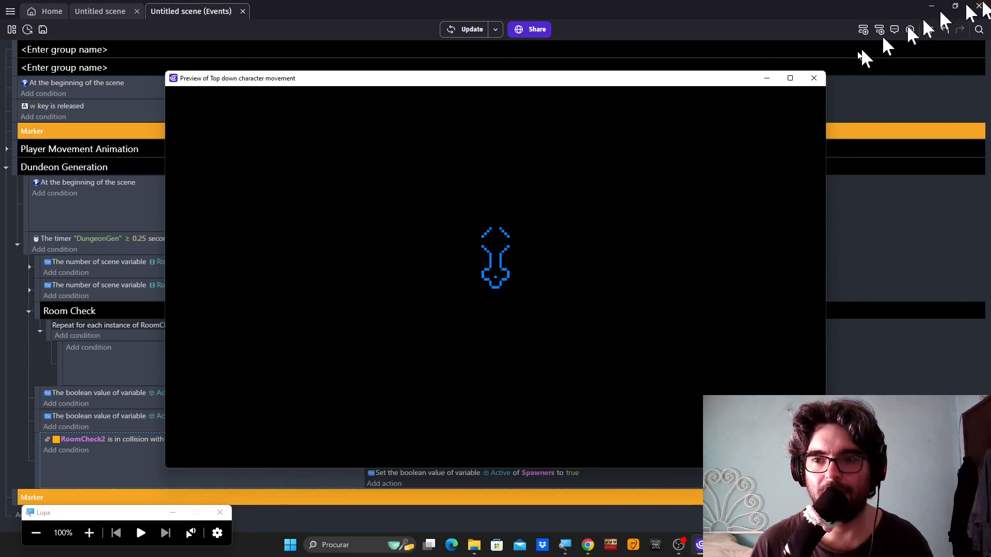
{"action": "left_click", "coordinate": [814, 78]}
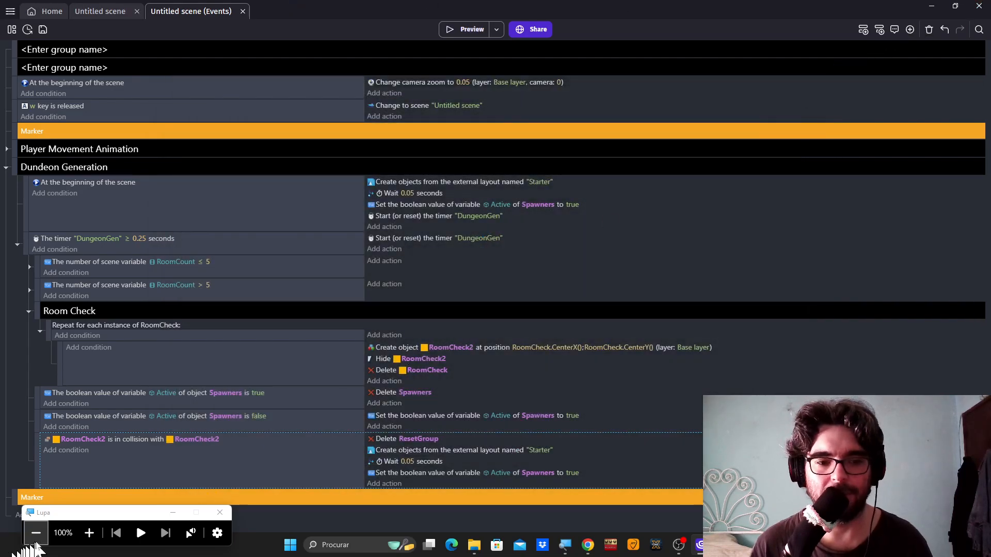
Move the RoomCheck2 collision event out of the DungeonGen timer event, placing it directly before that event in Dundeon Generation.
{"action": "left_click", "coordinate": [89, 533]}
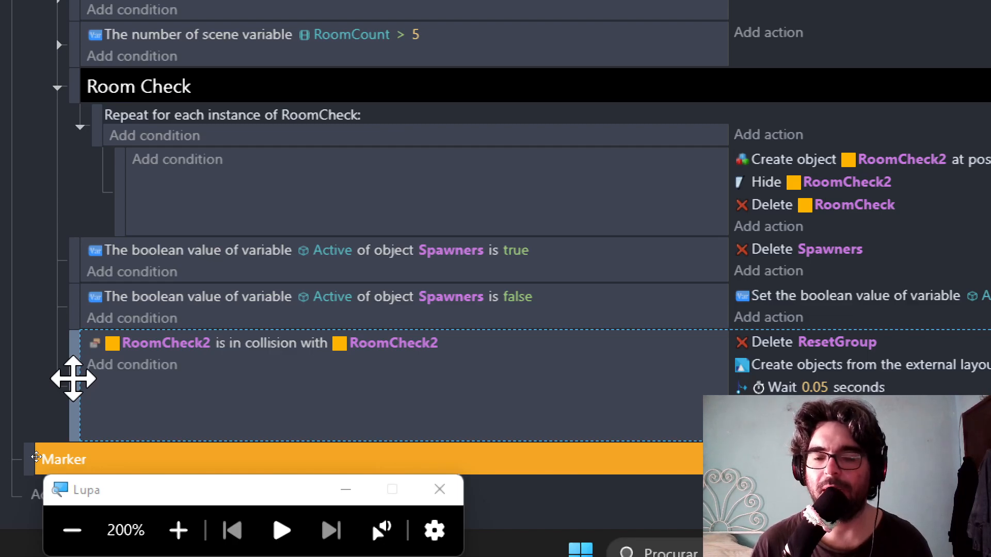
{"action": "left_click_drag", "start_coordinate": [36, 456], "coordinate": [37, 460]}
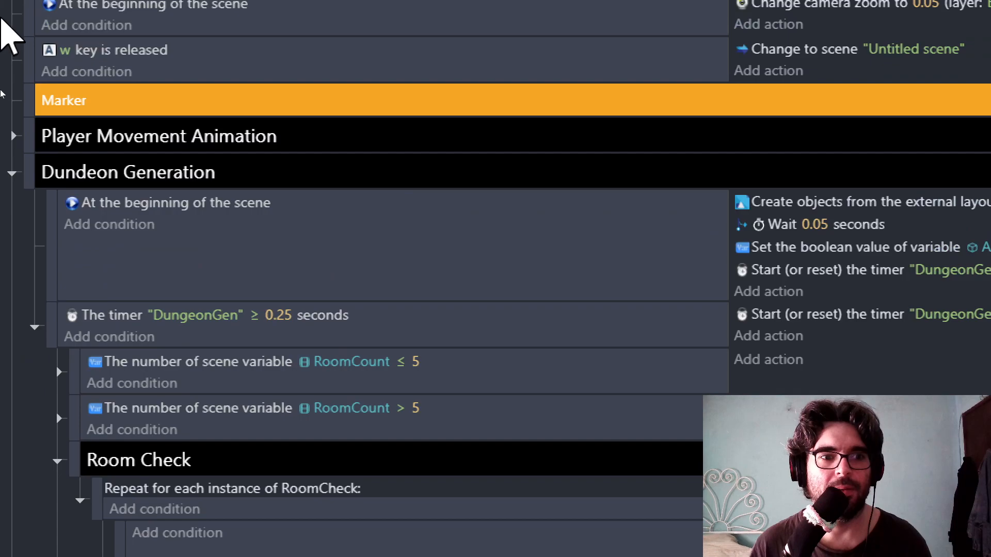
{"action": "left_click", "coordinate": [54, 344]}
{"action": "key", "text": "ctrl+v"}
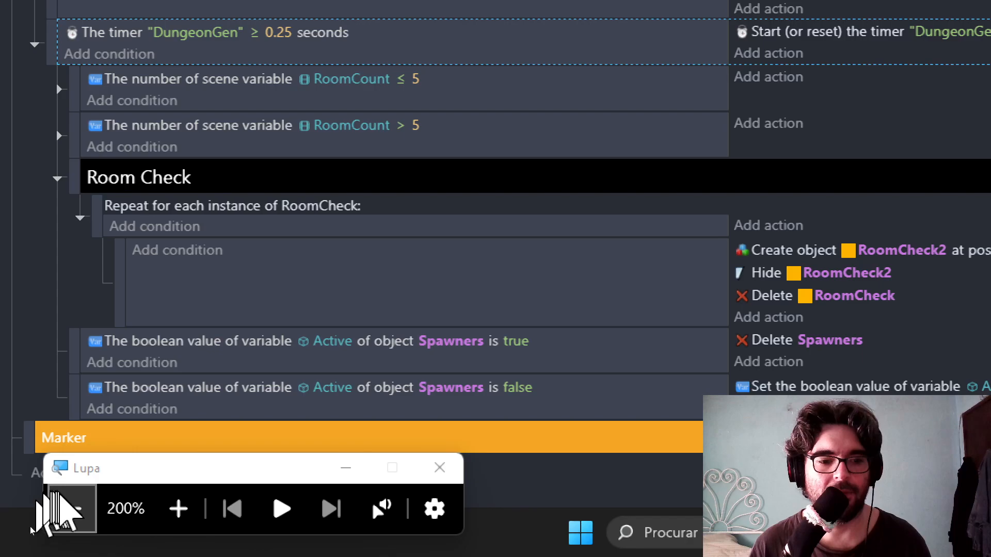
Preview the game and relaunch it twice to check several dungeon generations with the collision event outside the timer.
{"action": "left_click", "coordinate": [72, 509]}
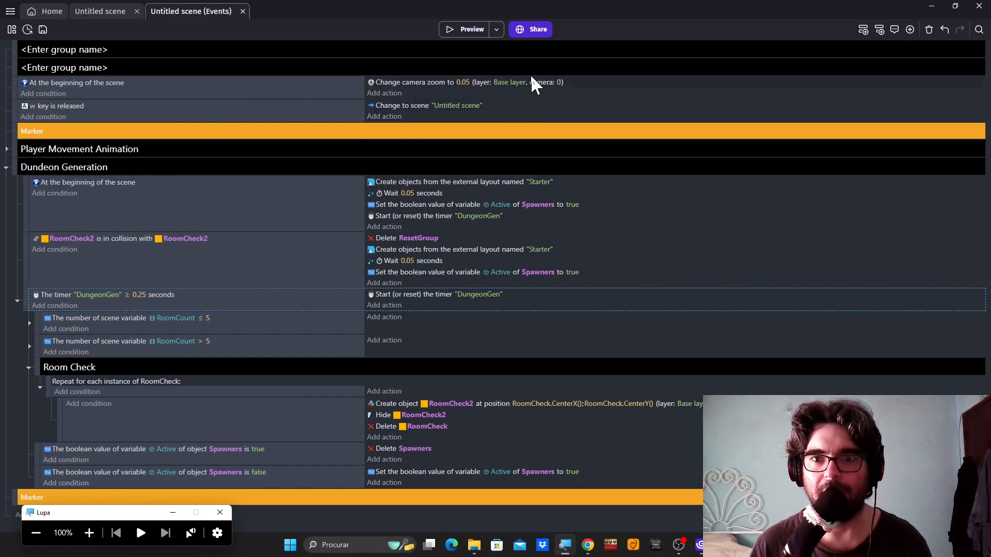
{"action": "left_click", "coordinate": [480, 30]}
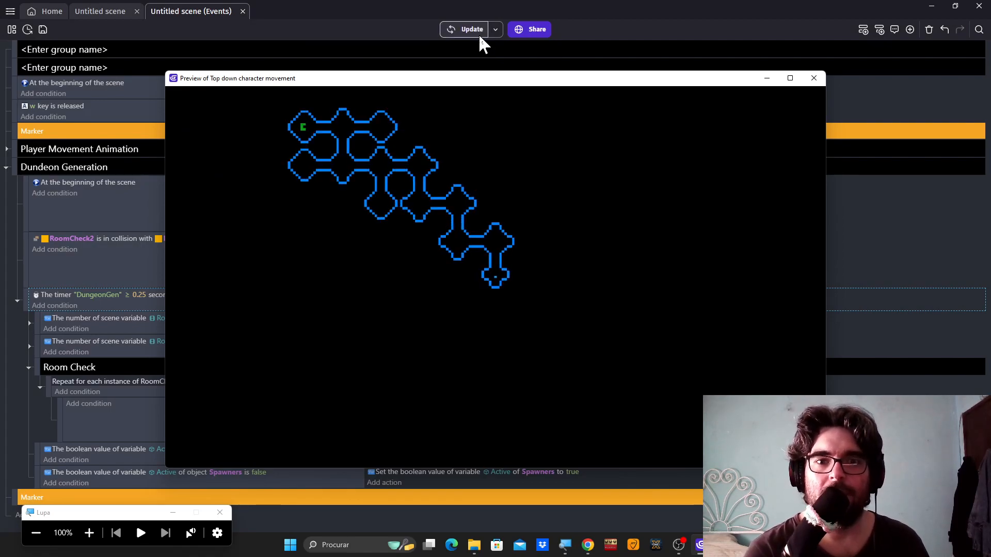
{"action": "left_click", "coordinate": [479, 34]}
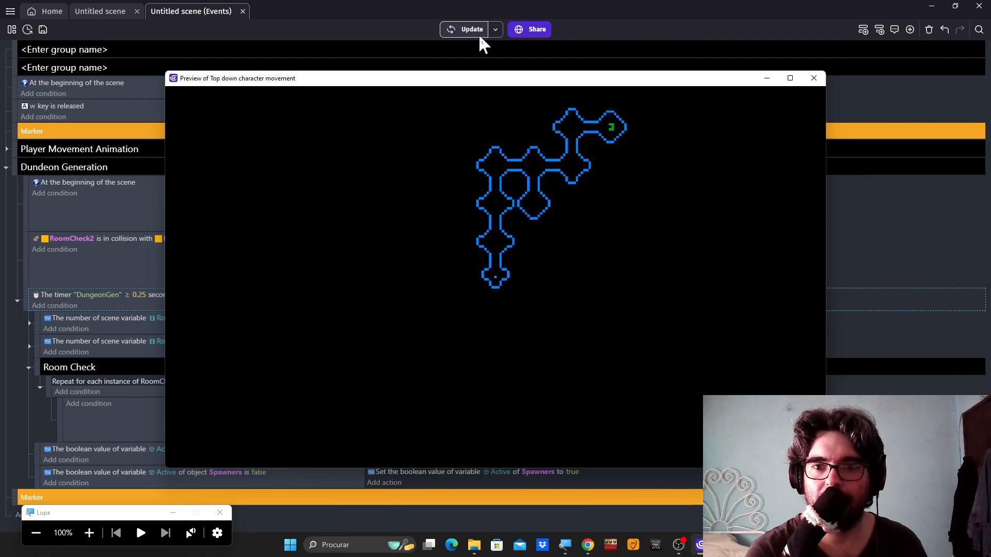
{"action": "left_click", "coordinate": [478, 33]}
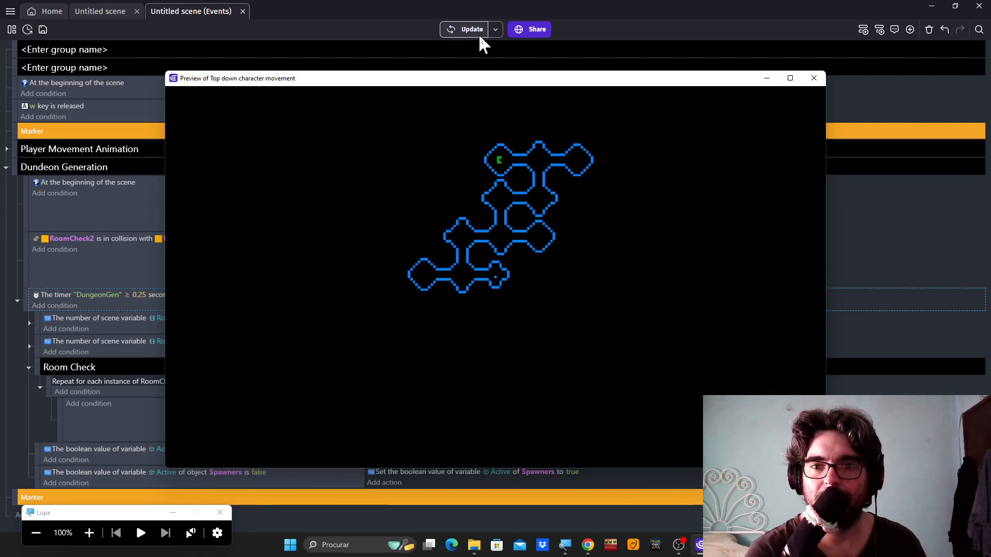
Relaunch the preview three more times to check further dungeon generations, and close it.
{"action": "left_click", "coordinate": [478, 33]}
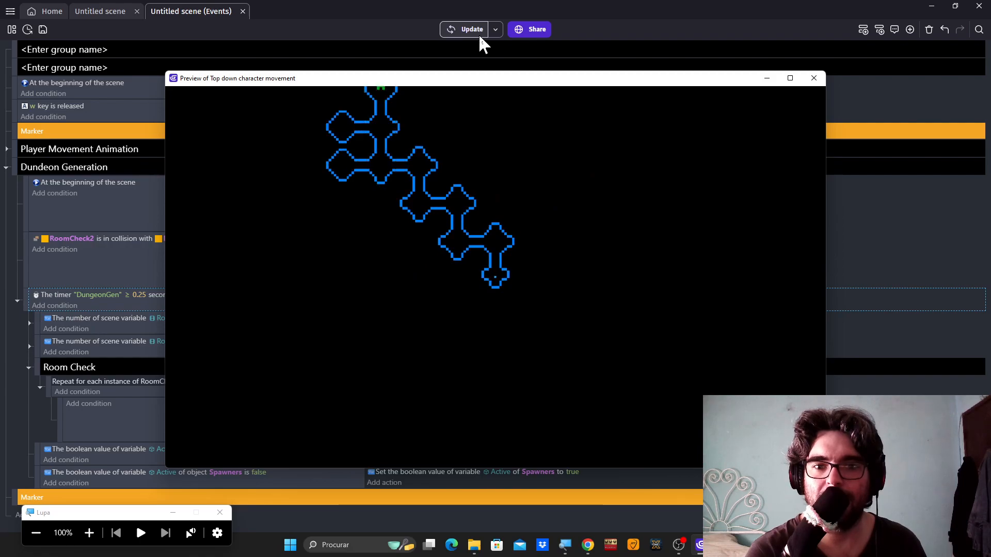
{"action": "left_click", "coordinate": [478, 33]}
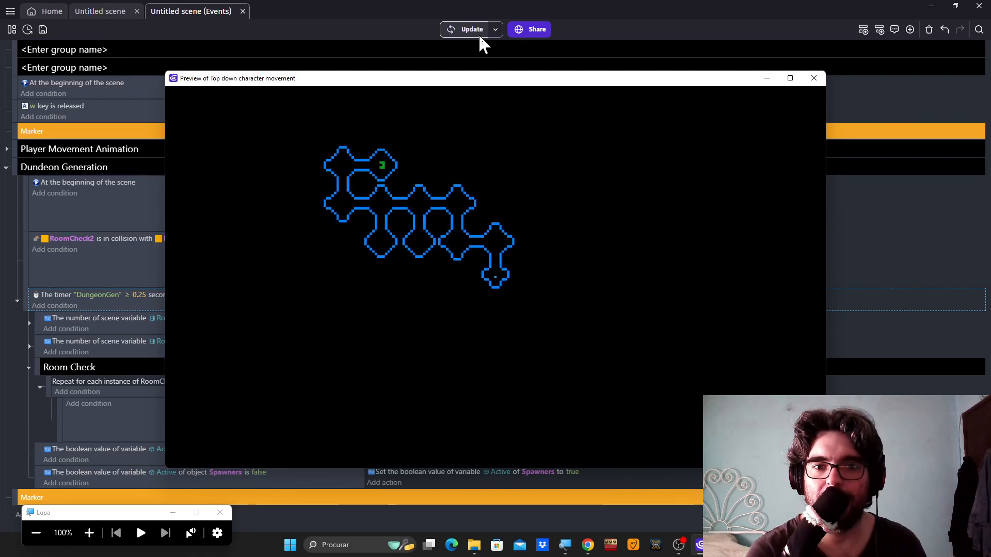
{"action": "left_click", "coordinate": [478, 33]}
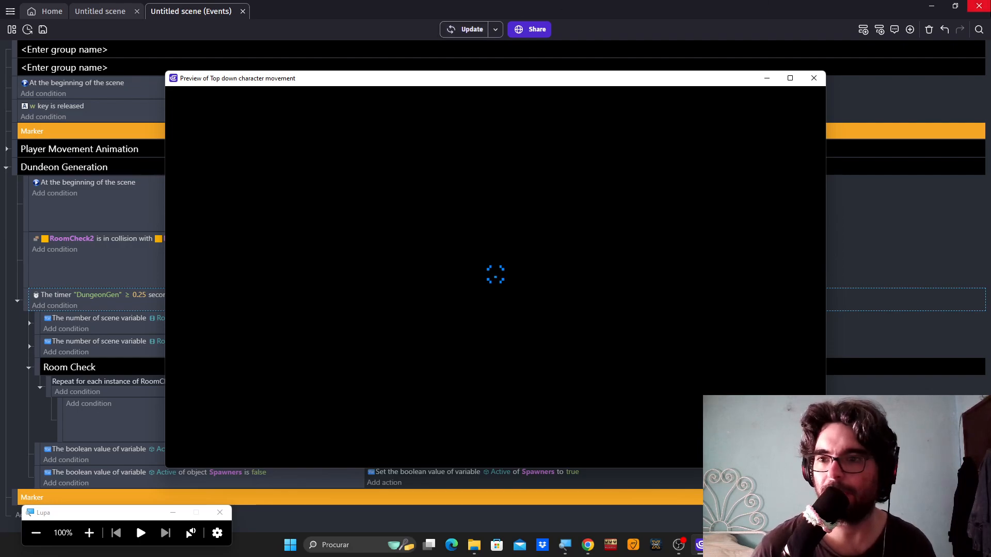
{"action": "left_click", "coordinate": [814, 78]}
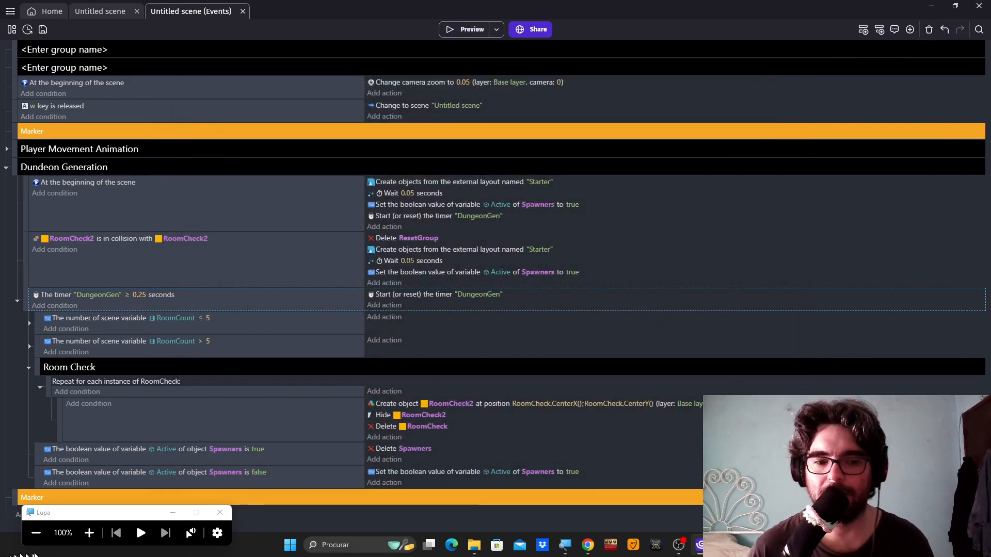
Delete the Starter layout creation, the 0.05-second wait and the Spawners Active setting from the RoomCheck2 collision event's actions.
{"action": "left_click", "coordinate": [89, 536]}
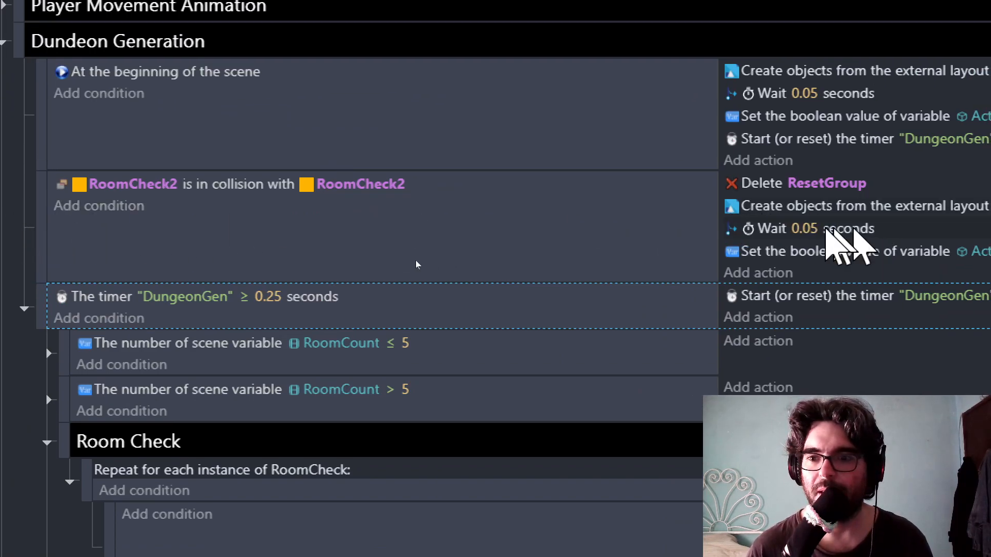
{"action": "left_click", "coordinate": [751, 209]}
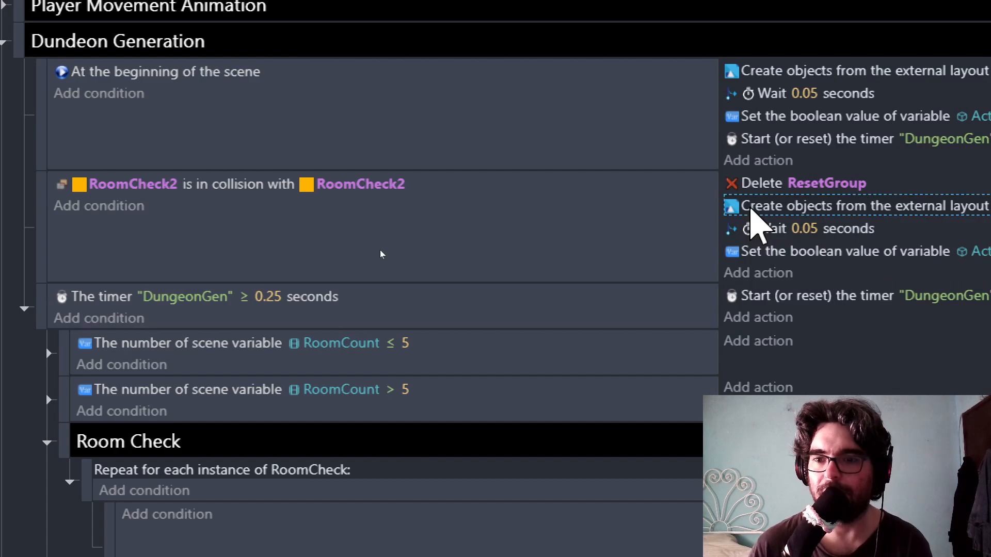
{"action": "key", "text": "Delete"}
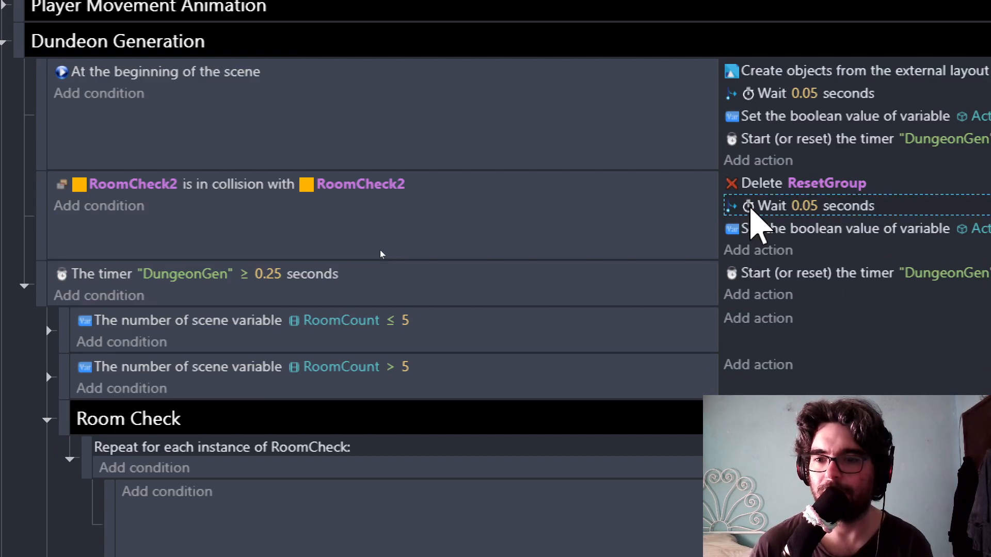
{"action": "key", "text": "Delete"}
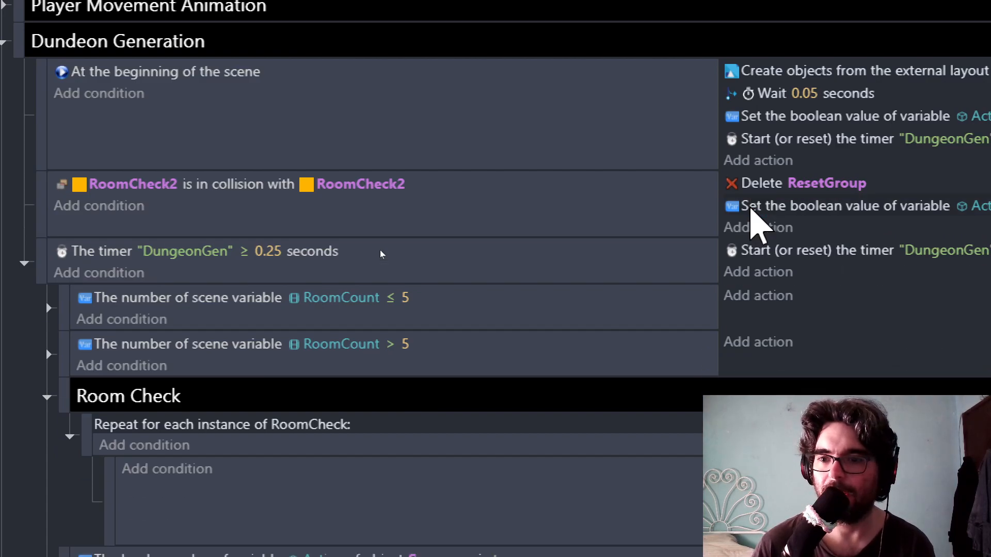
{"action": "key", "text": "Delete"}
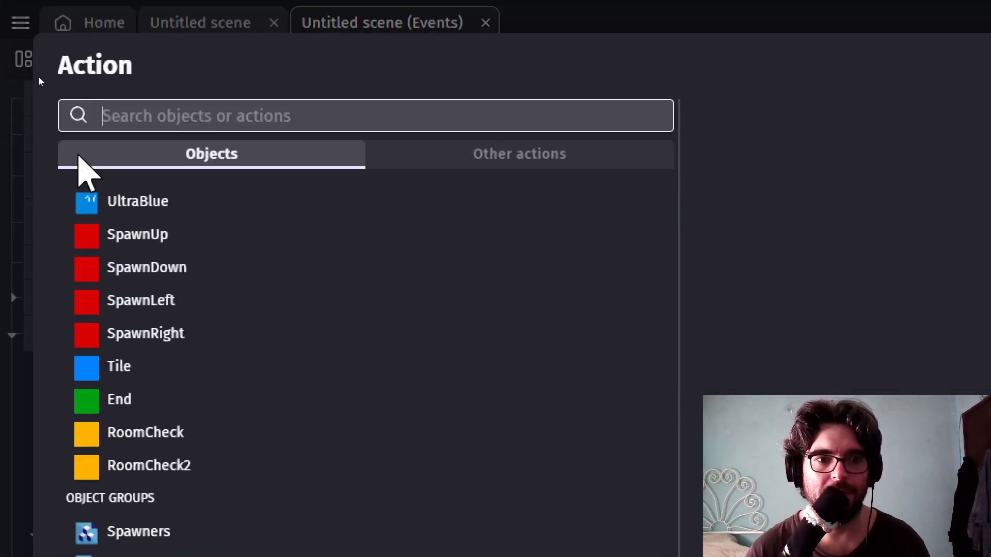
Add a Change the scene action targeting Untitled scene to the RoomCheck2 collision event, and remove its Delete ResetGroup action.
{"action": "type", "text": "change s"}
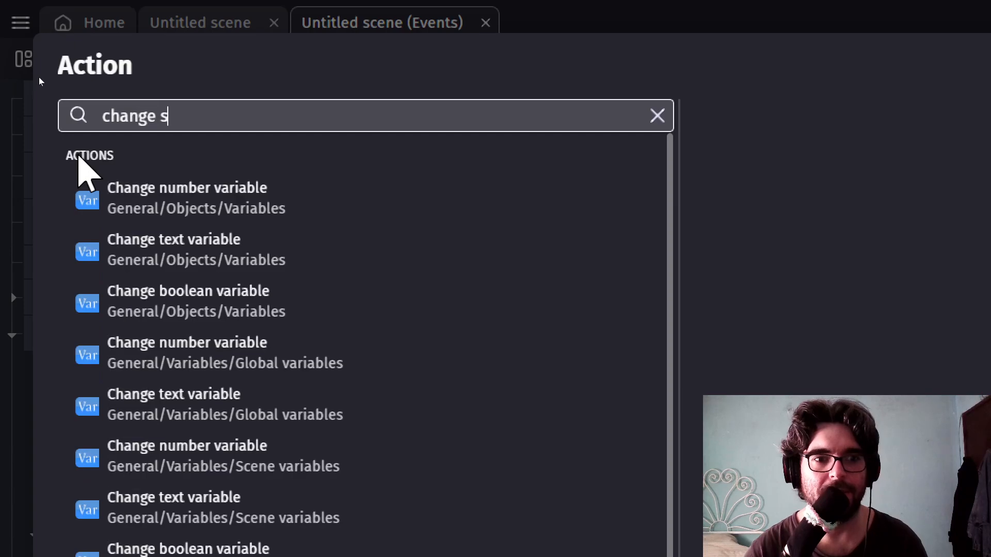
{"action": "type", "text": "cr"}
{"action": "key", "text": "BackSpace"}
{"action": "type", "text": "e"}
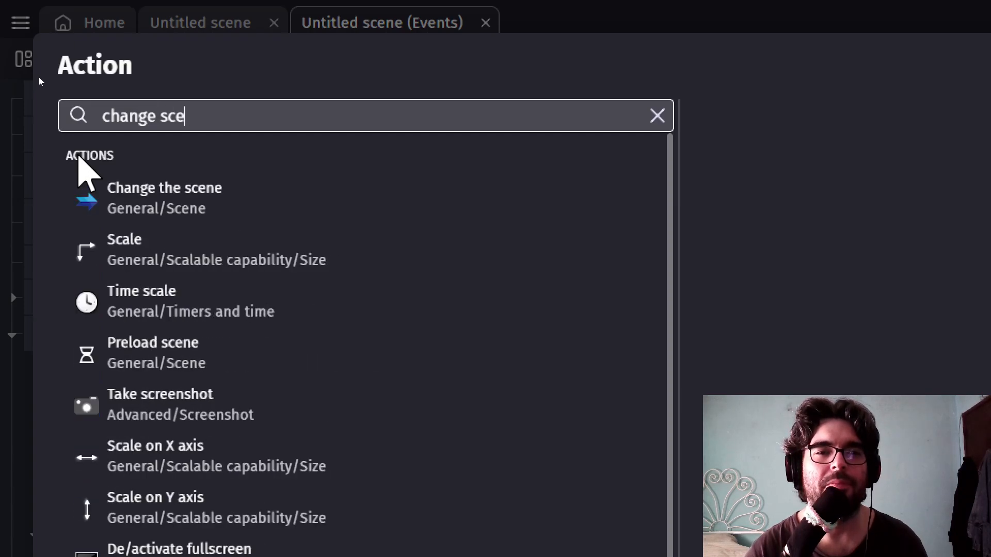
{"action": "type", "text": "ne"}
{"action": "left_click", "coordinate": [150, 204]}
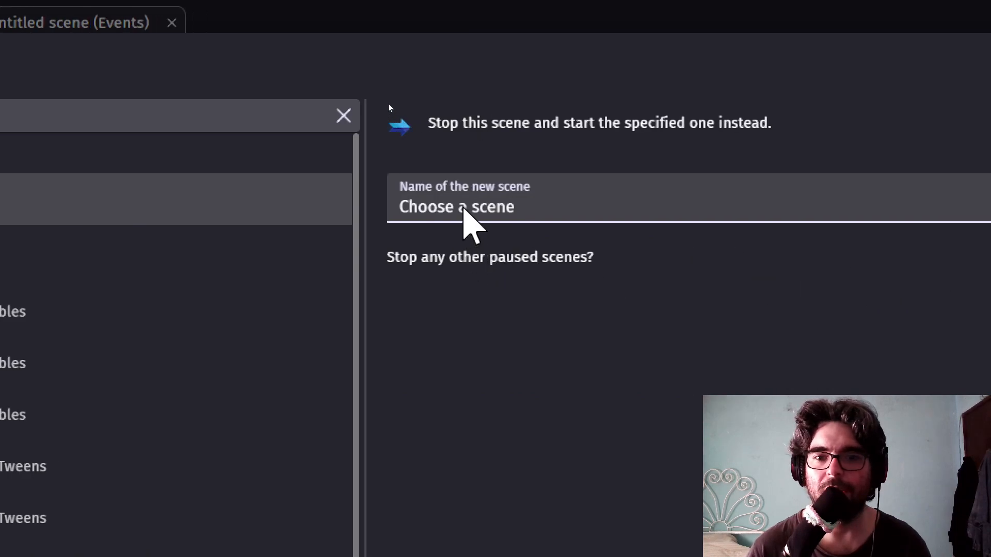
{"action": "left_click", "coordinate": [461, 206]}
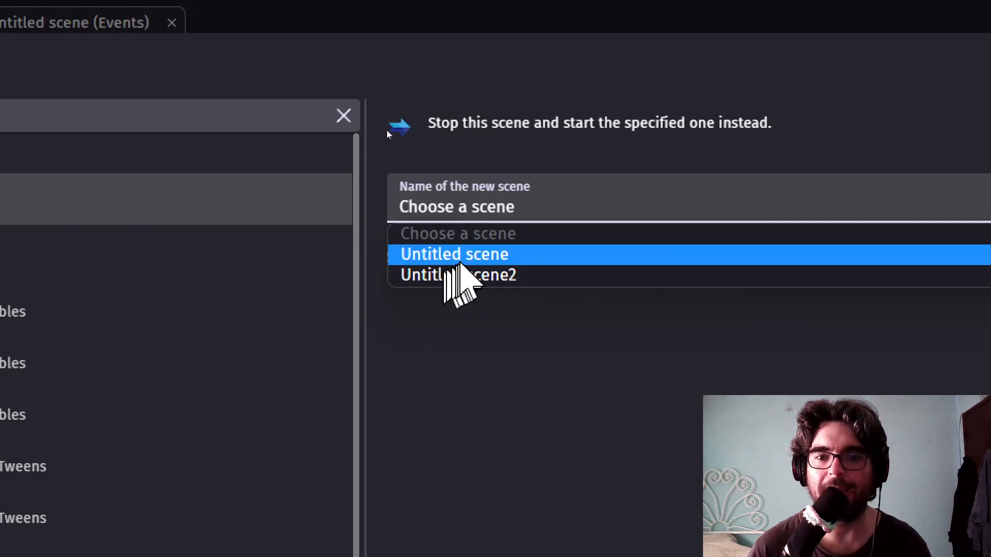
{"action": "left_click", "coordinate": [461, 257]}
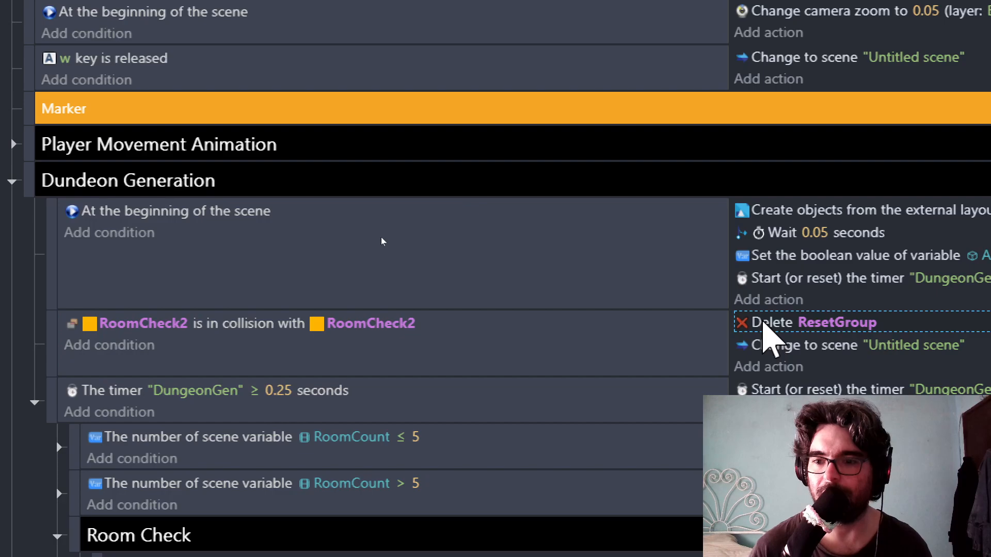
{"action": "left_click", "coordinate": [763, 324]}
{"action": "key", "text": "Delete"}
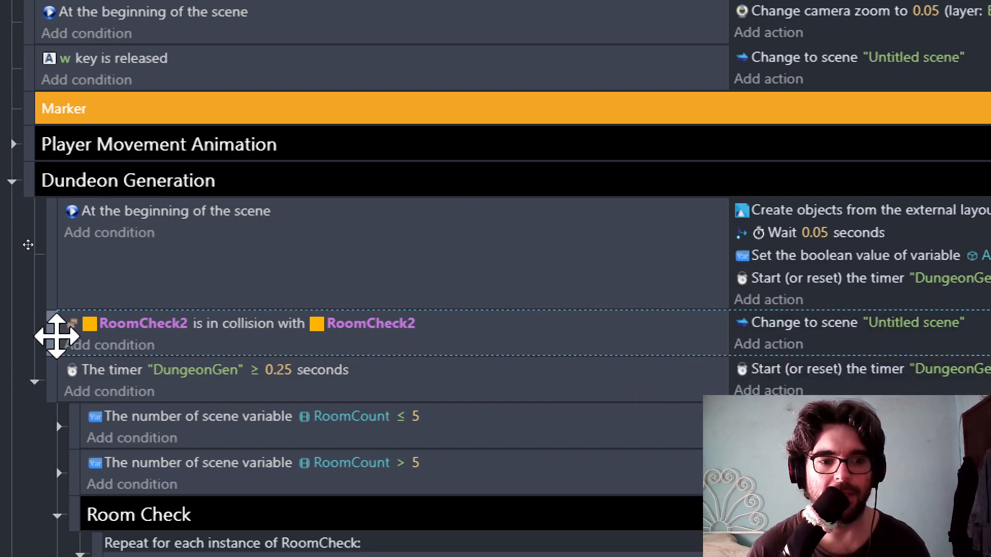
Move the RoomCheck2 collision event into the Room Check group, directly after the repeat for each instance of RoomCheck.
{"action": "left_click", "coordinate": [57, 336]}
{"action": "key", "text": "Delete"}
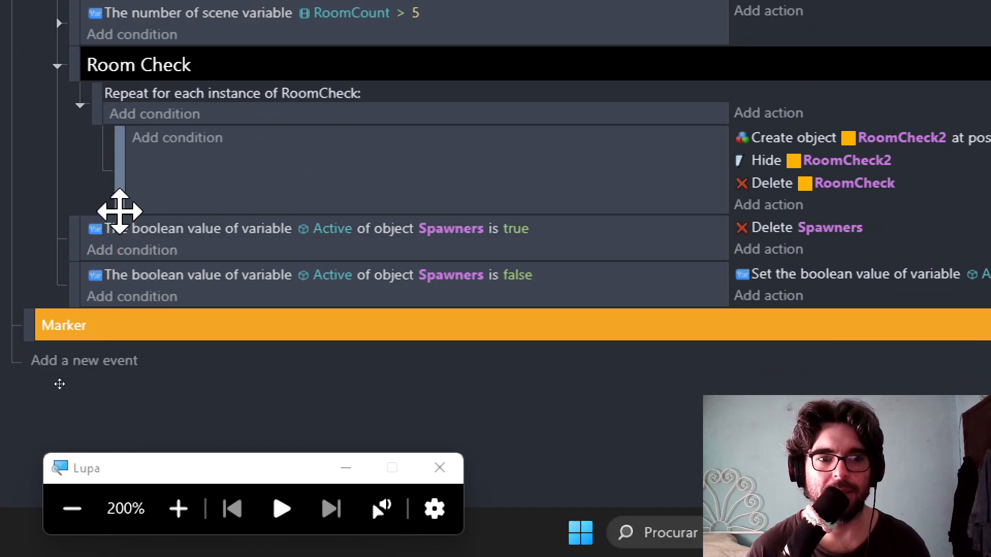
{"action": "left_click_drag", "start_coordinate": [119, 211], "coordinate": [99, 231]}
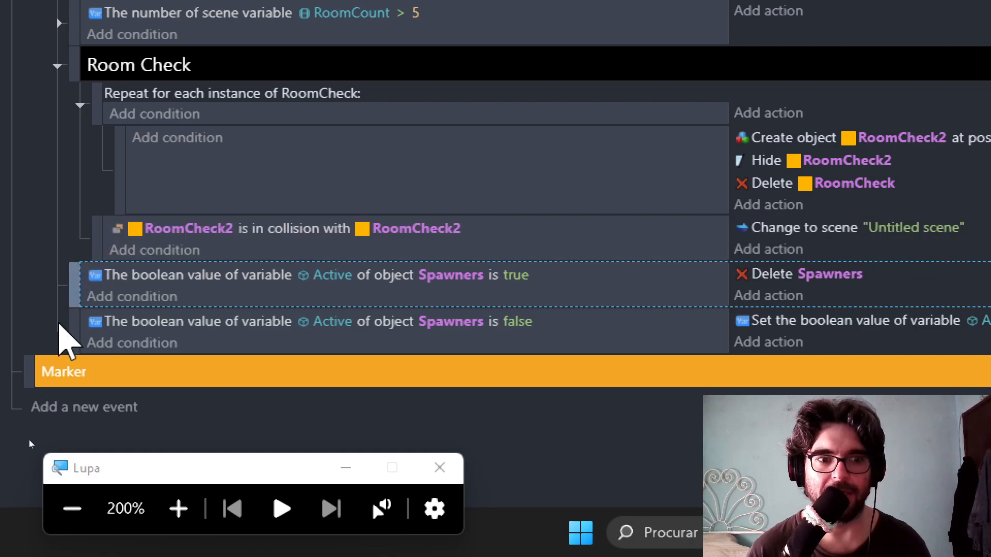
{"action": "left_click", "coordinate": [72, 508]}
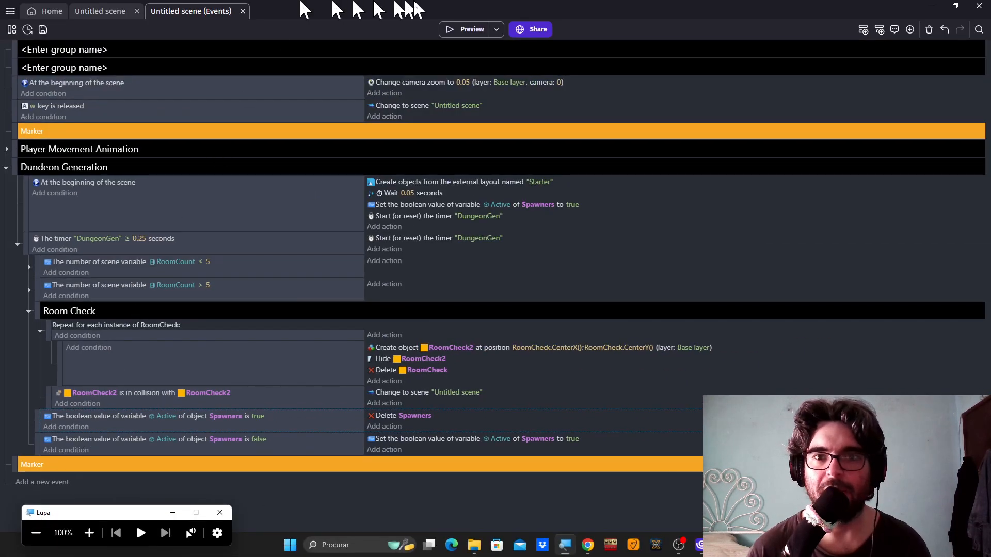
Preview the game and reload the scene repeatedly to check for overlapping rooms across many dungeon generations.
{"action": "left_click", "coordinate": [465, 28]}
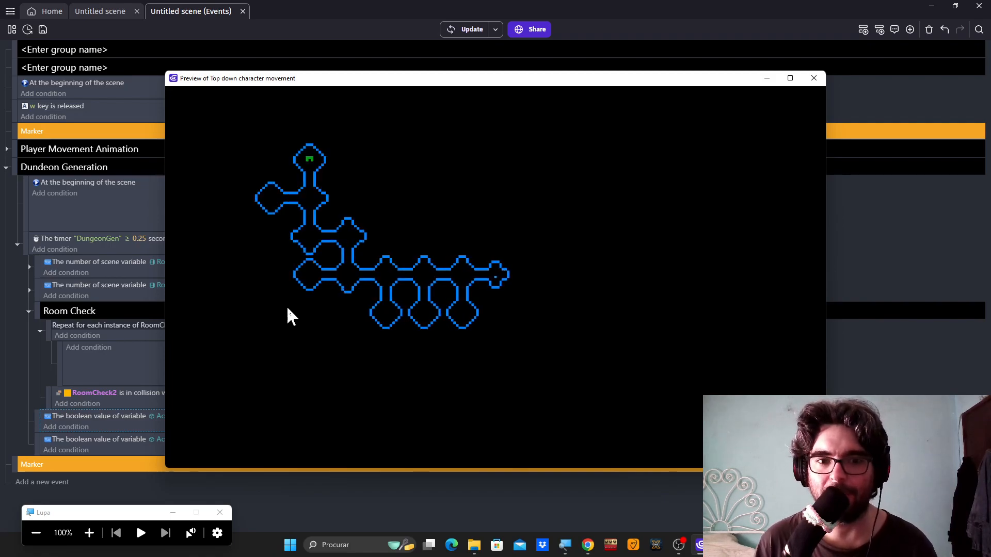
{"action": "key", "text": "w"}
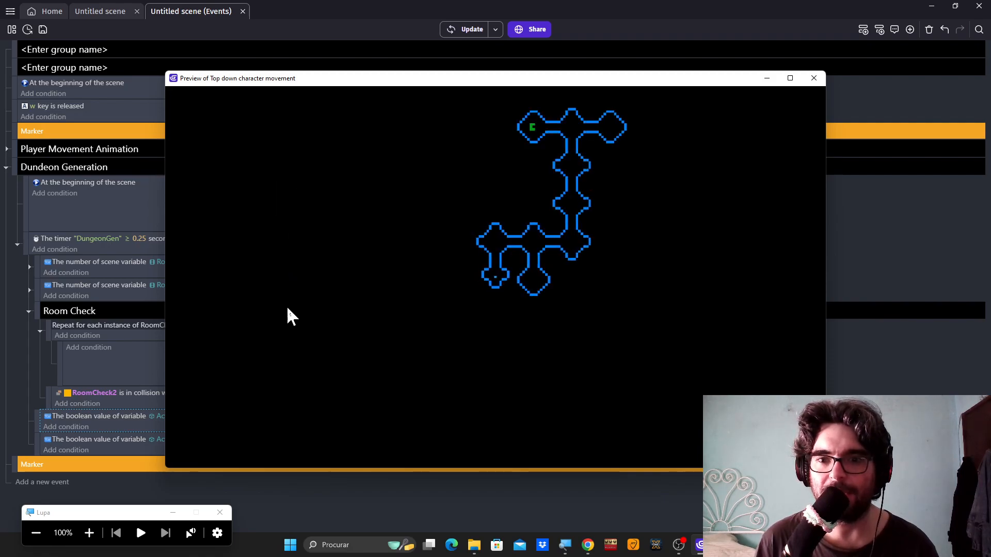
{"action": "key", "text": "w"}
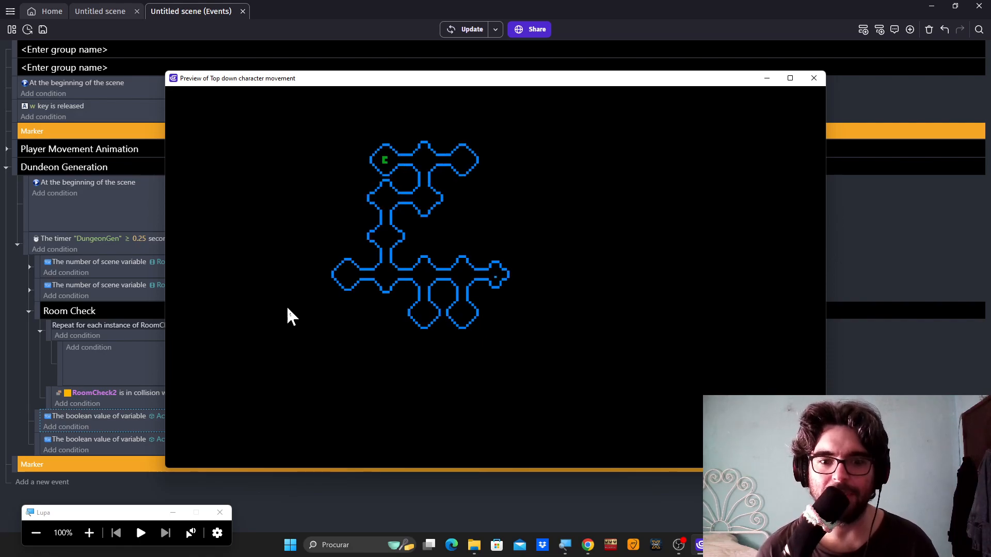
{"action": "key", "text": "w"}
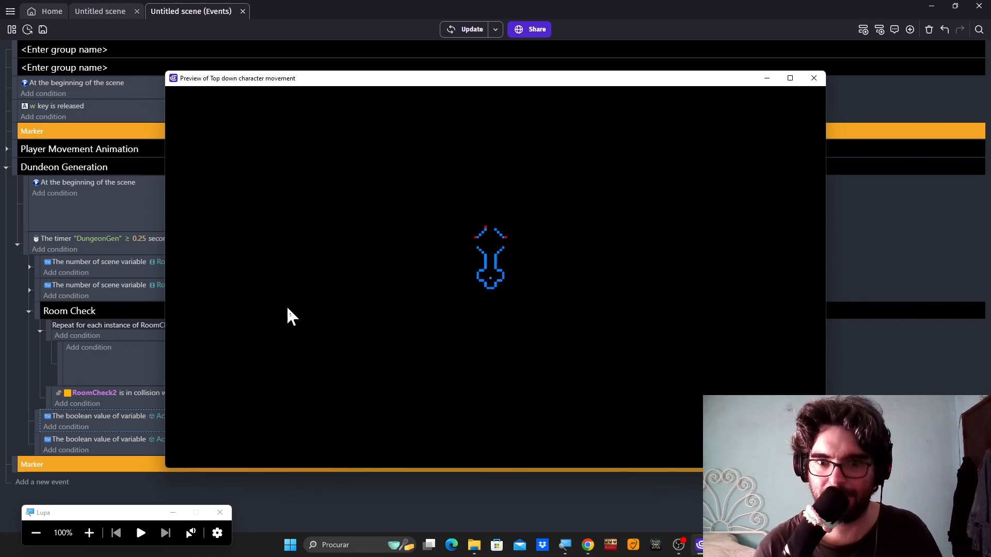
{"action": "key", "text": "w"}
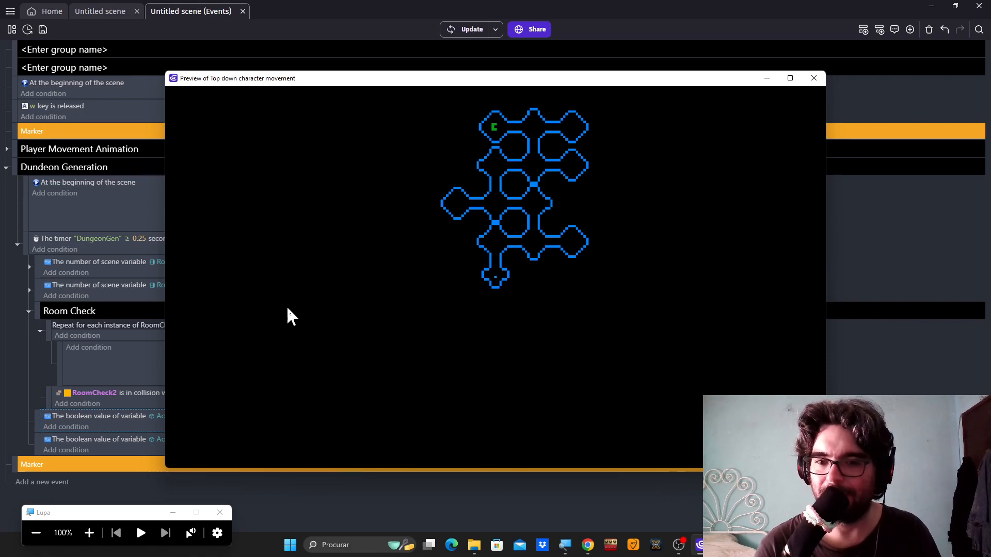
{"action": "key", "text": "w"}
{"action": "key", "text": "w"}
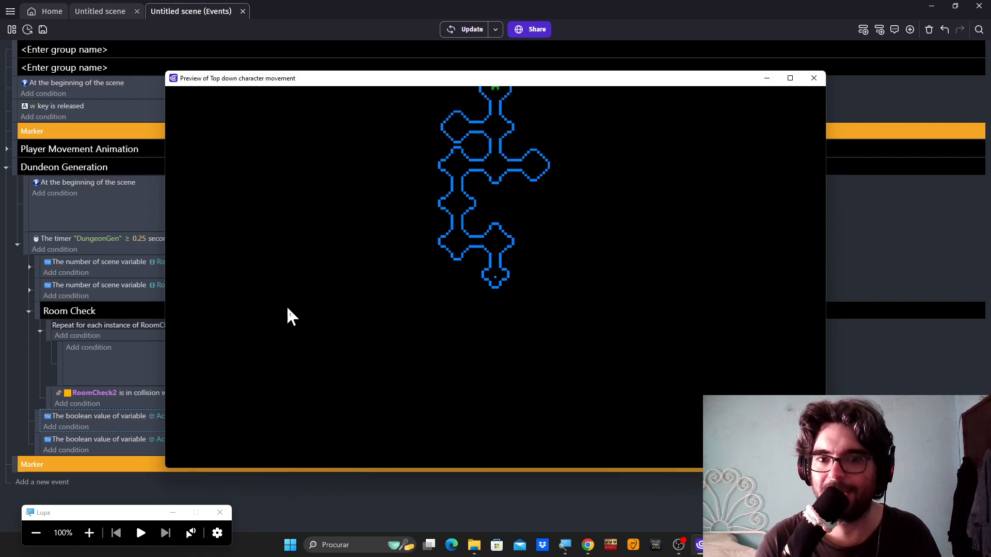
{"action": "key", "text": "w"}
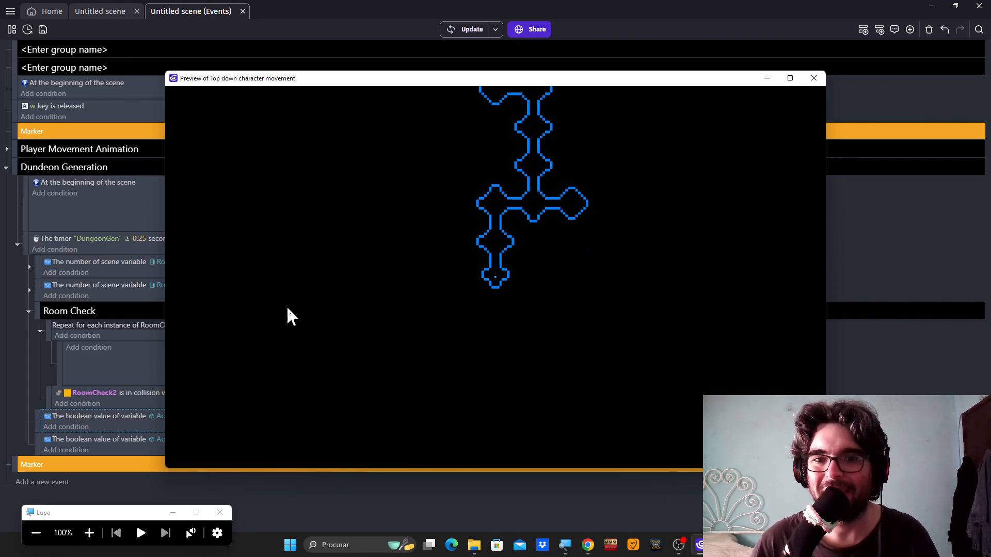
{"action": "key", "text": "w"}
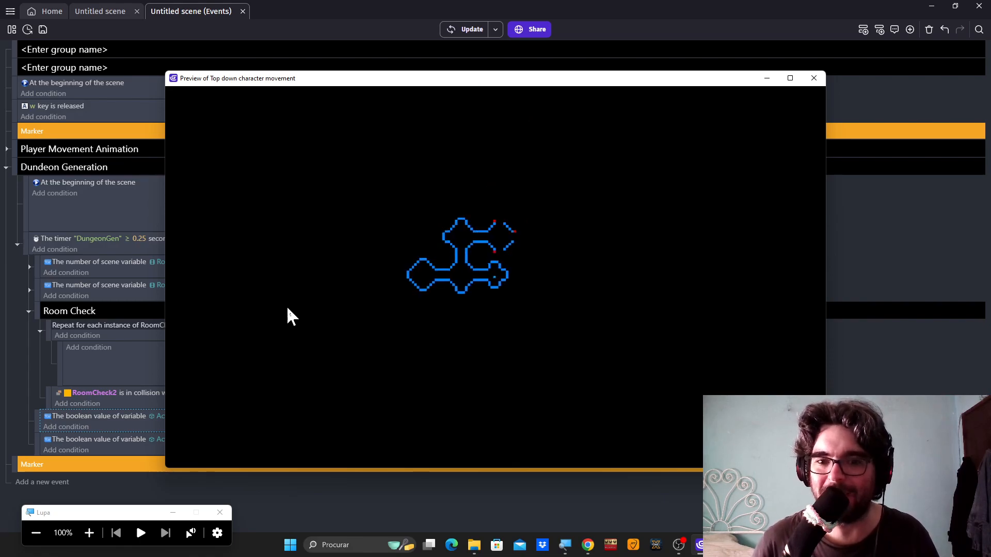
{"action": "key", "text": "w"}
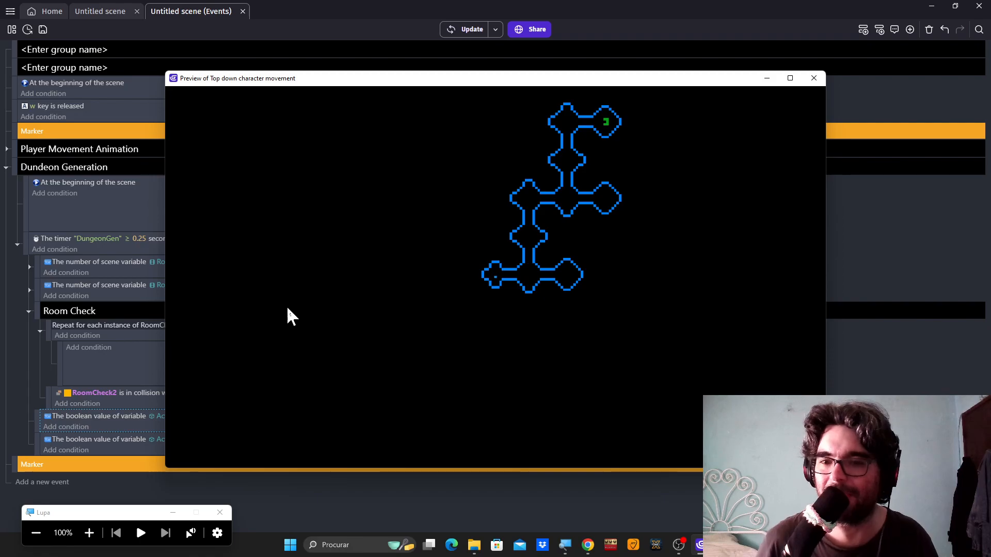
{"action": "key", "text": "w"}
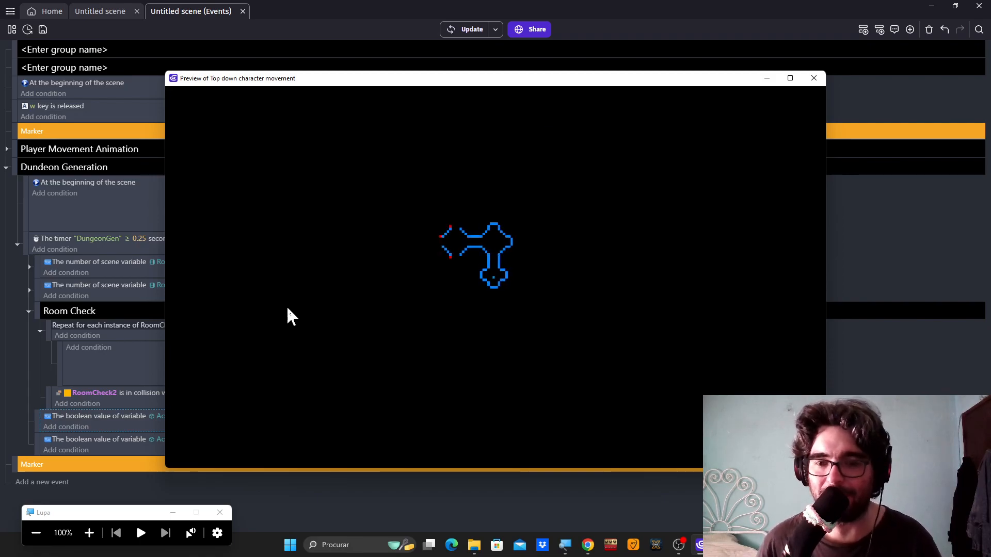
{"action": "key", "text": "w"}
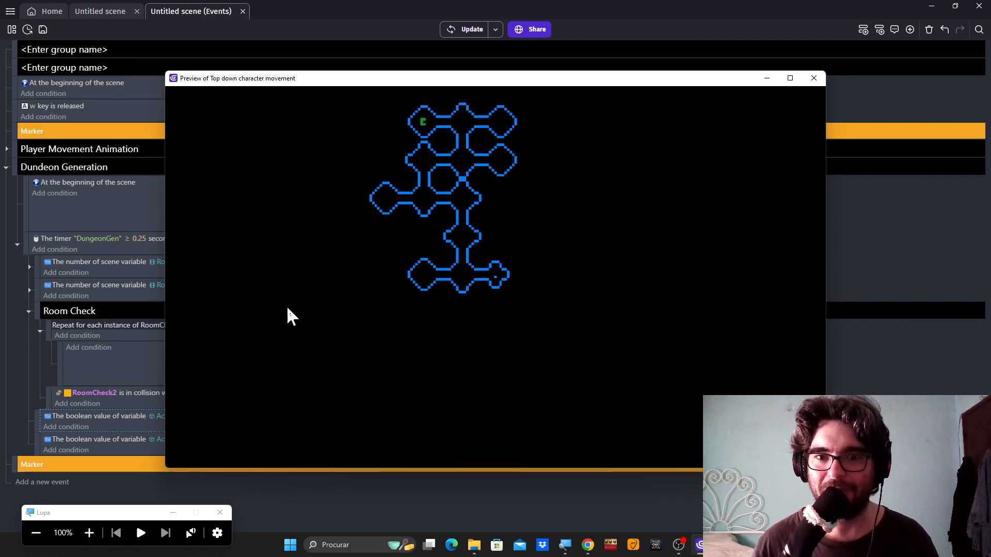
{"action": "key", "text": "w"}
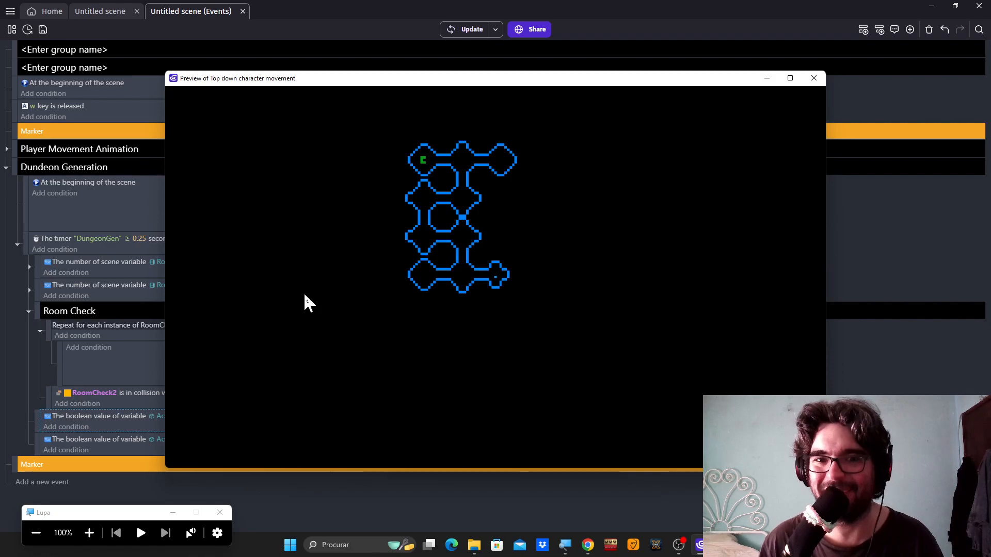
{"action": "key", "text": "w"}
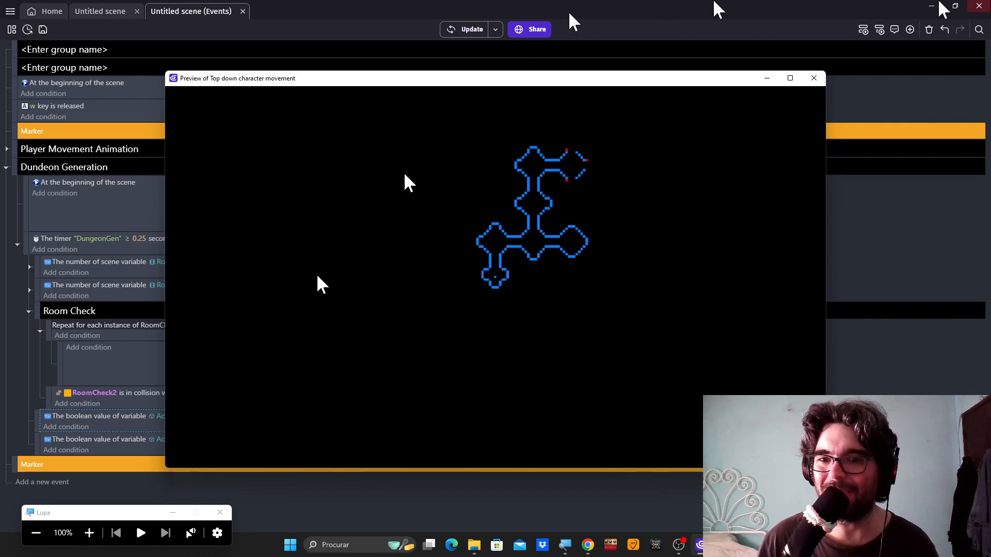
Maximize the preview window and regenerate the dungeon several more times to inspect the layouts at full size.
{"action": "left_click", "coordinate": [789, 78]}
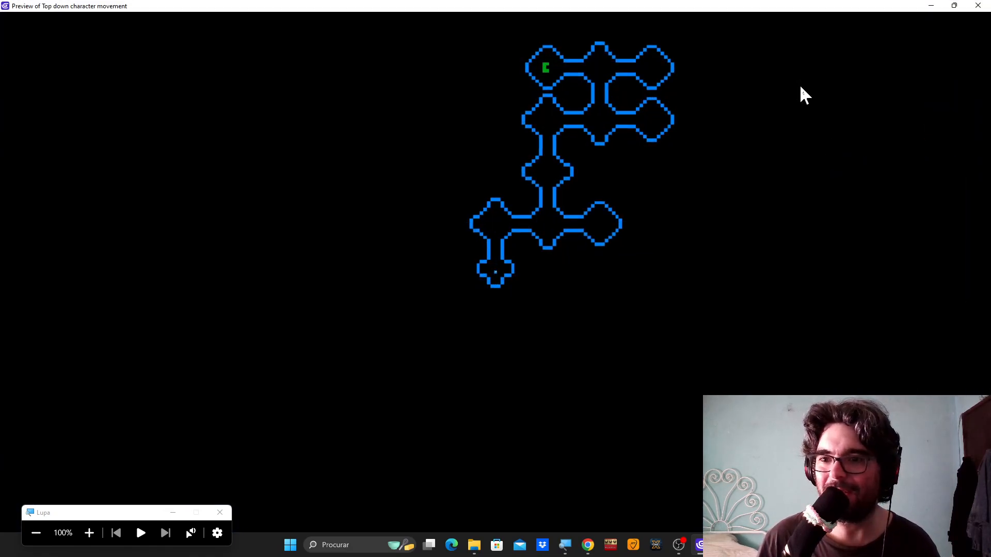
{"action": "key", "text": "w"}
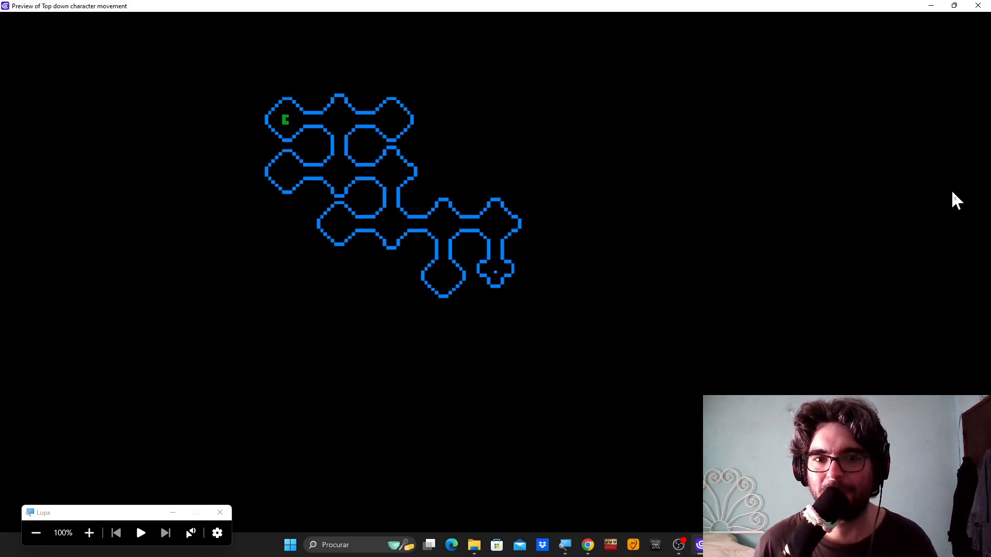
{"action": "key", "text": "w"}
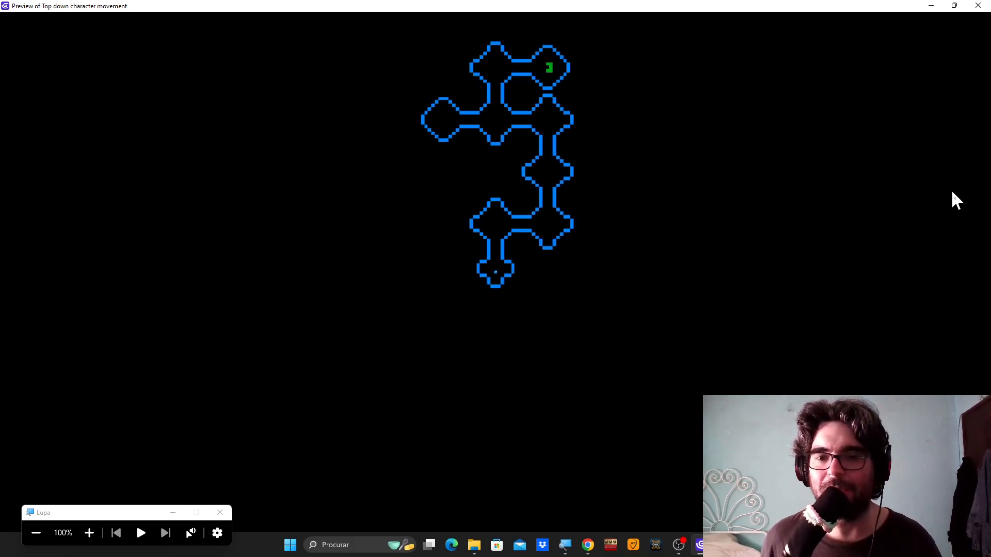
{"action": "key", "text": "w"}
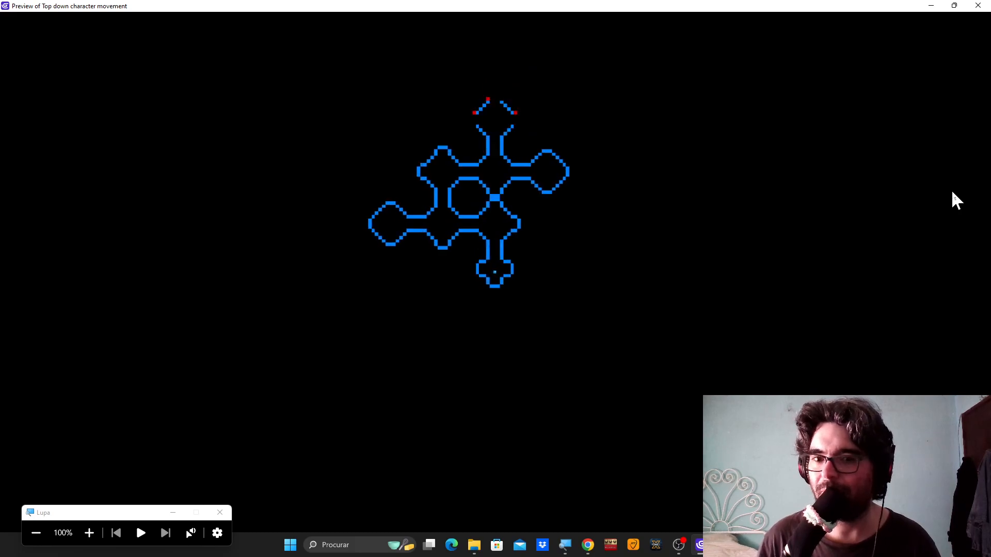
{"action": "key", "text": "w"}
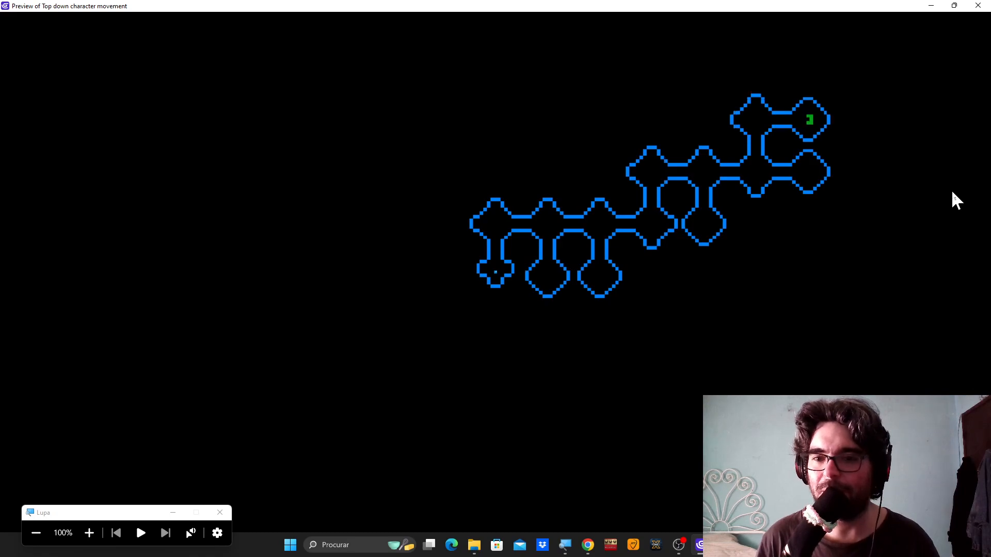
{"action": "key", "text": "w"}
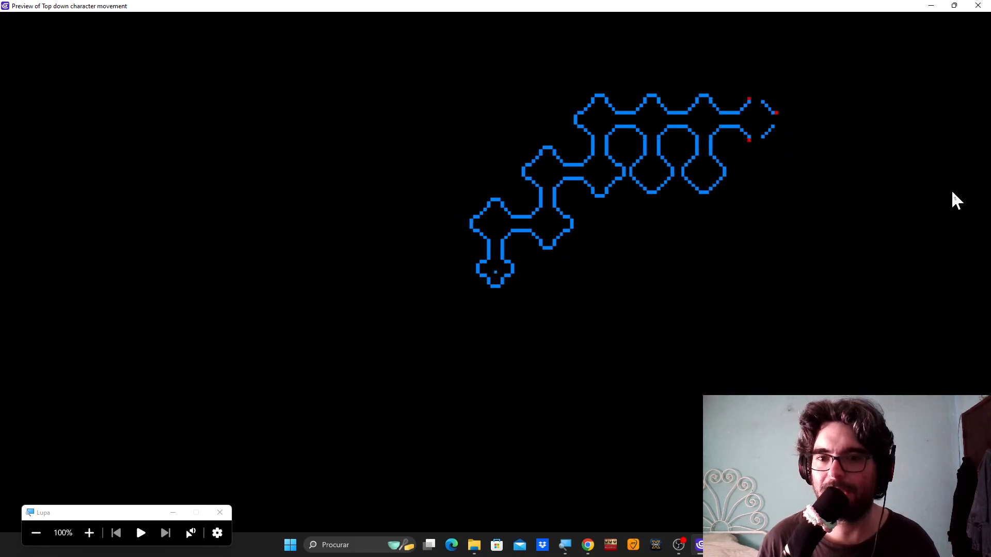
{"action": "key", "text": "w"}
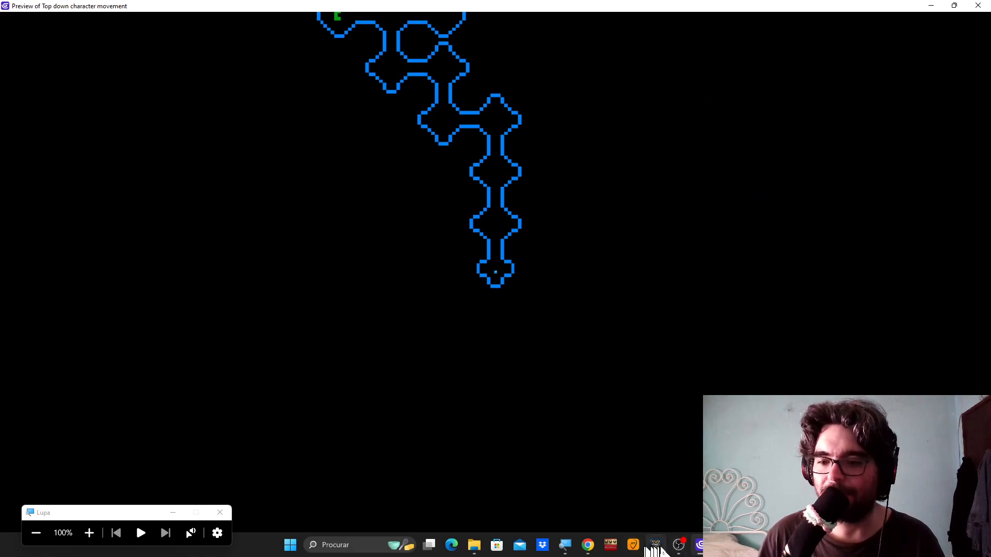
Switch from the game preview to OBS.
{"action": "mouse_move", "coordinate": [680, 548]}
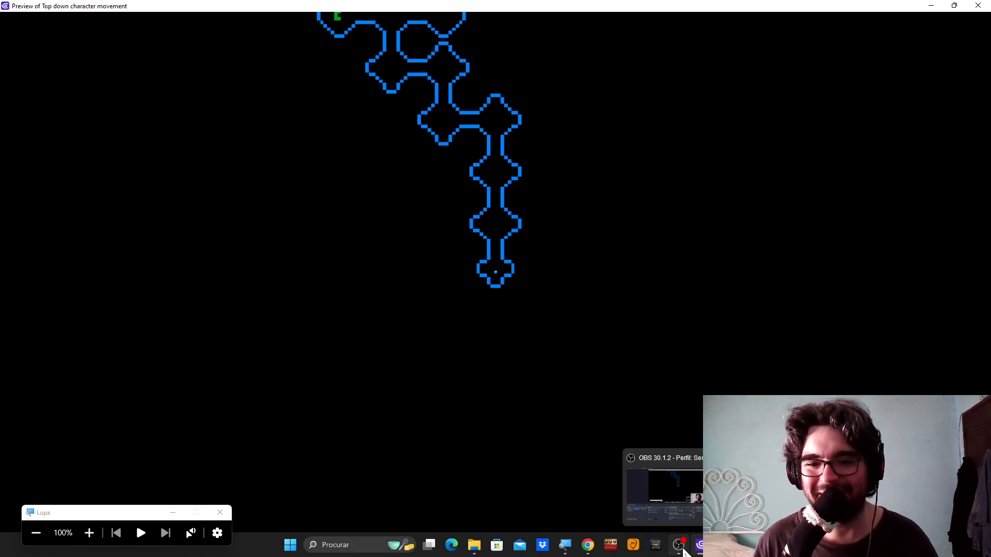
{"action": "left_click", "coordinate": [680, 546]}
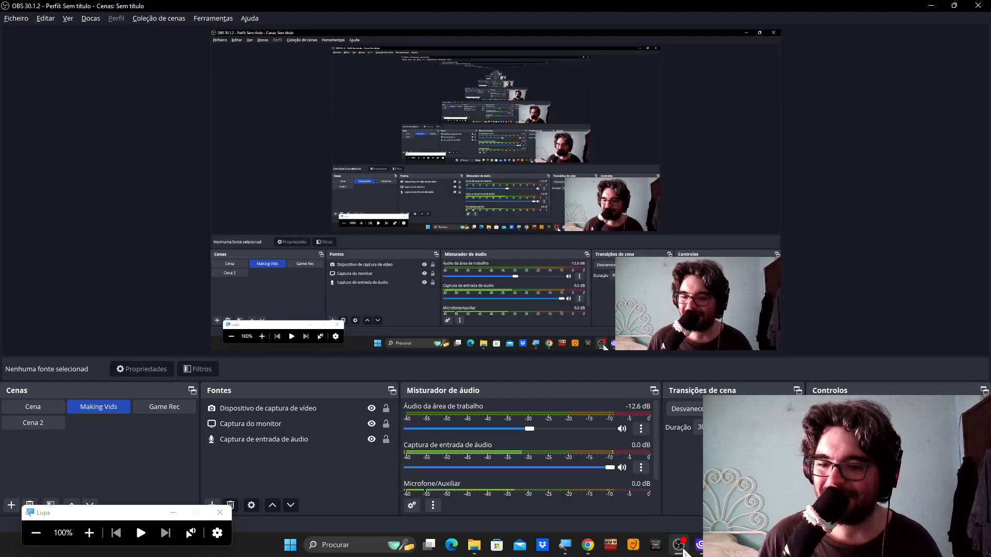